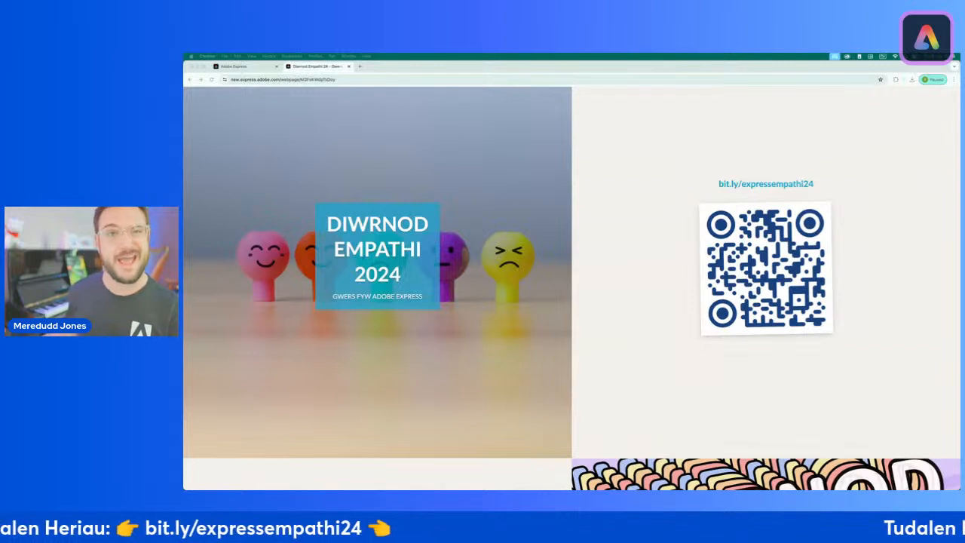
Step: Review the Diwrnod Empathi 2024 lesson page, reloading it and reading the empathy-pledge poster and emotion-drawing challenges
click(577, 278)
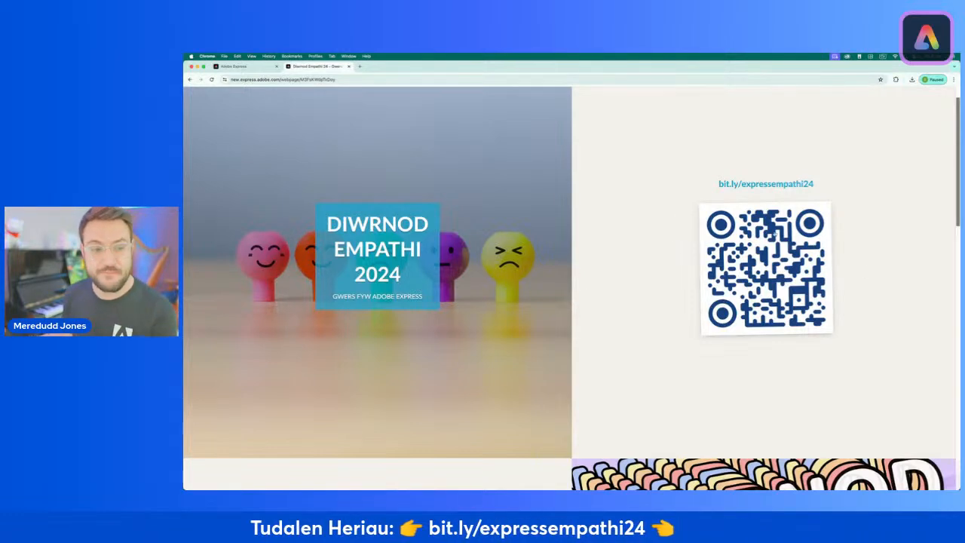
scroll(515, 256, down, 5)
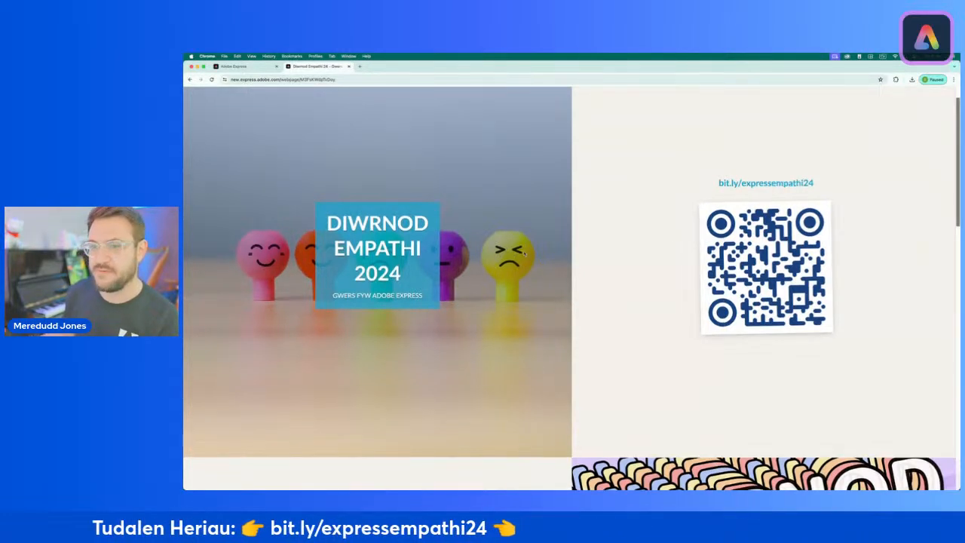
scroll(526, 253, down, 1)
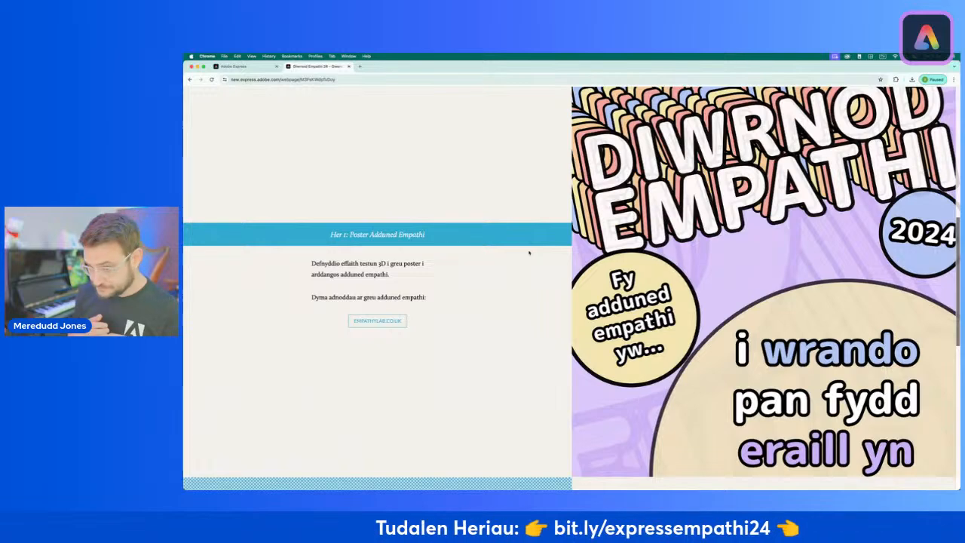
click(211, 80)
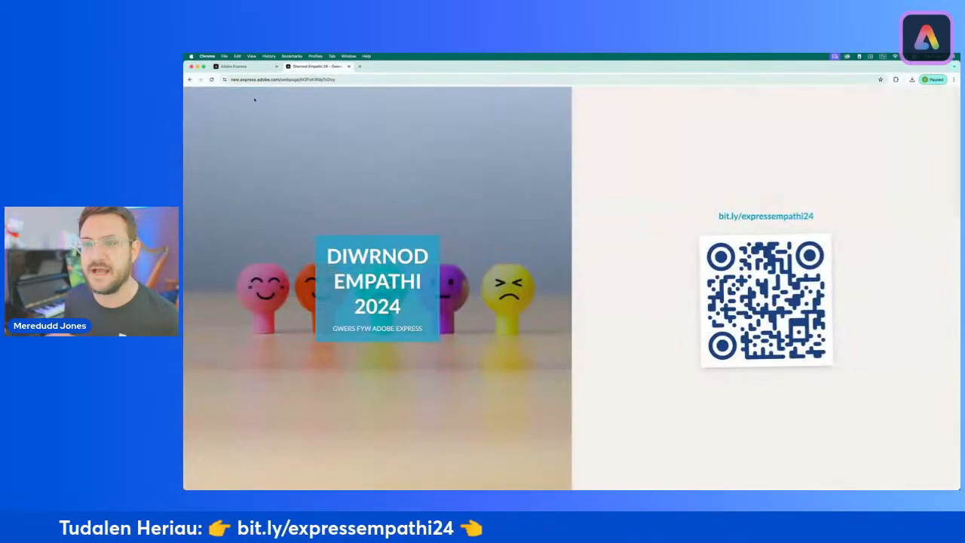
scroll(255, 98, down, 10)
scroll(452, 293, down, 3)
scroll(452, 293, up, 1)
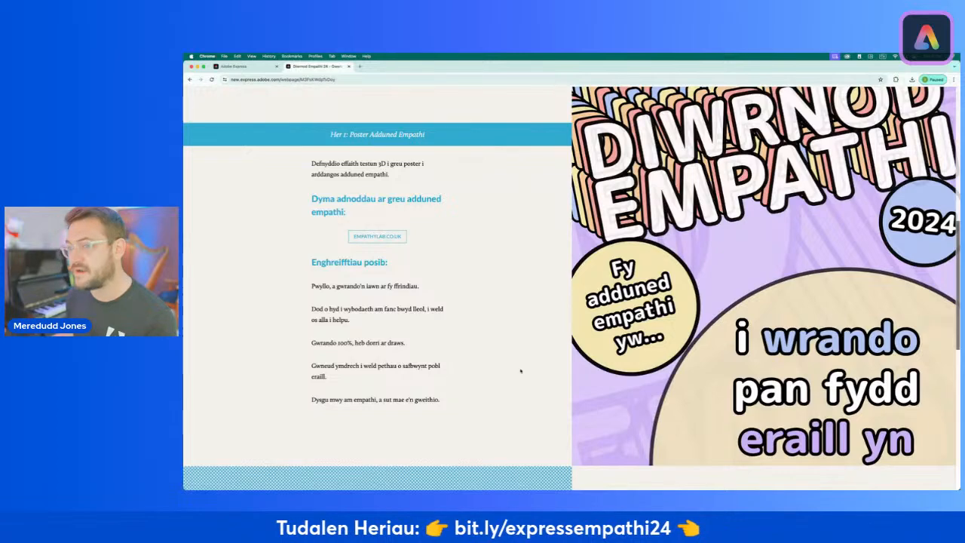
scroll(520, 370, down, 5)
scroll(521, 369, down, 3)
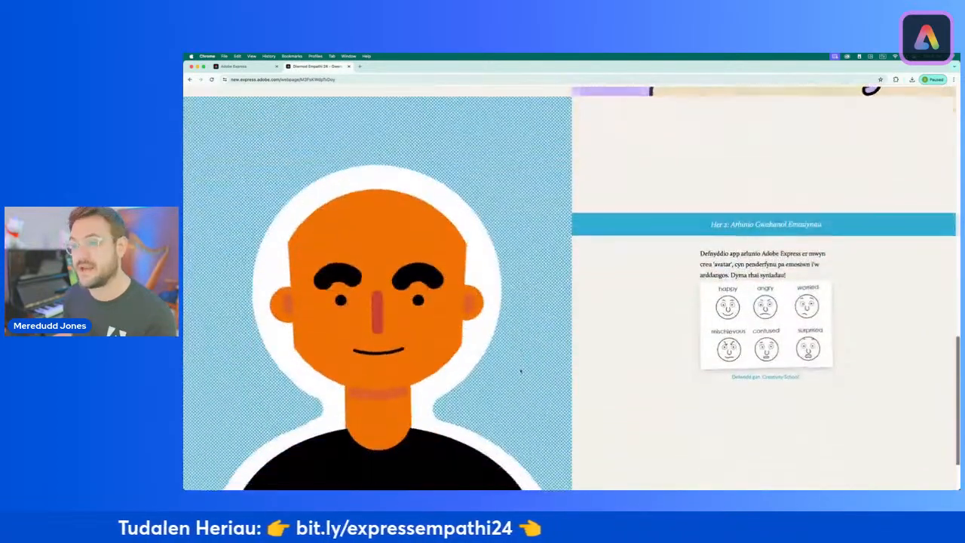
scroll(520, 370, down, 1)
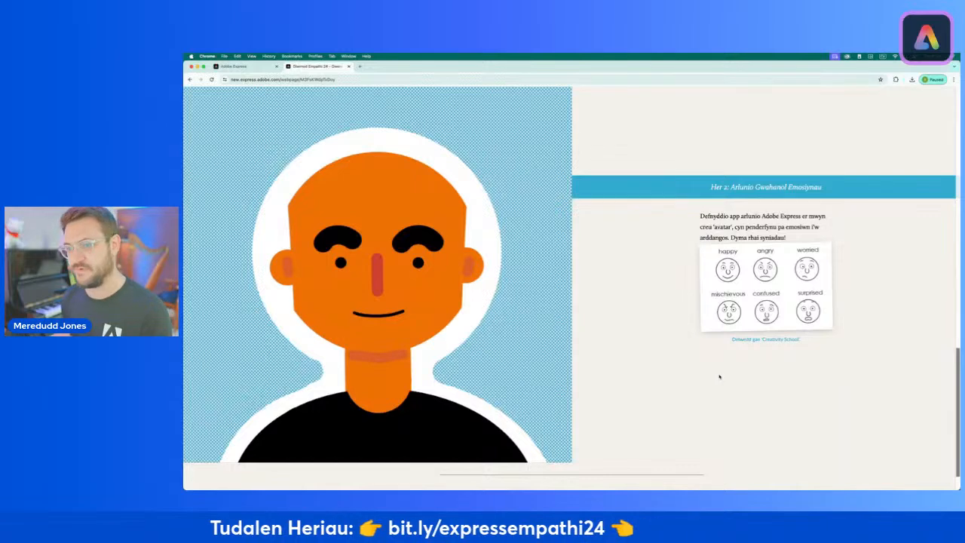
scroll(727, 370, up, 10)
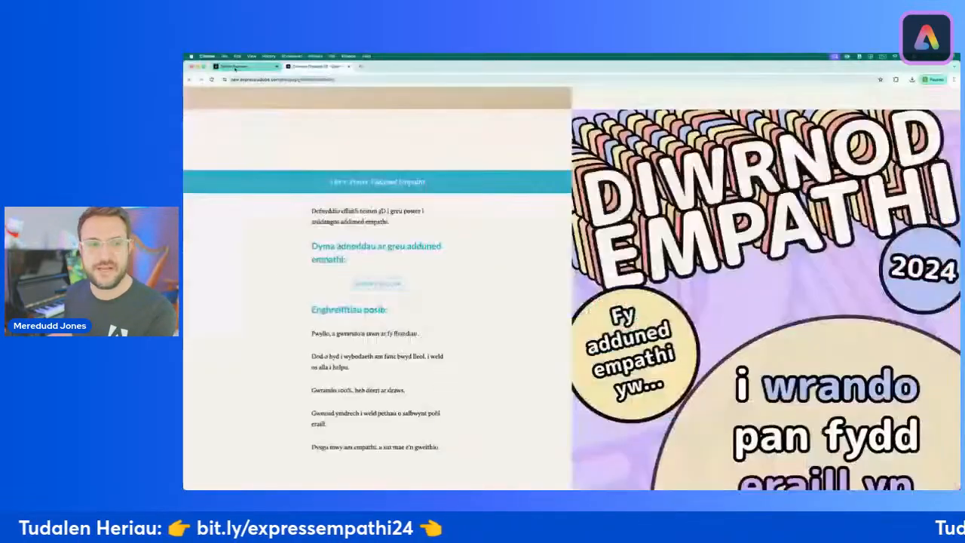
Step: Switch to Adobe Express, set its interface language to Cymraeg (Y Deyrnas Unedig), and close the settings
click(235, 67)
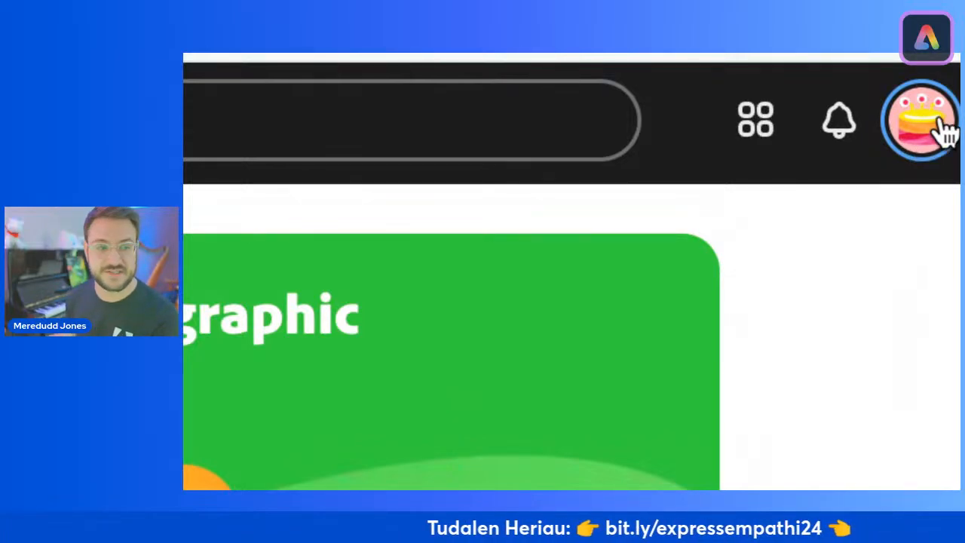
click(942, 127)
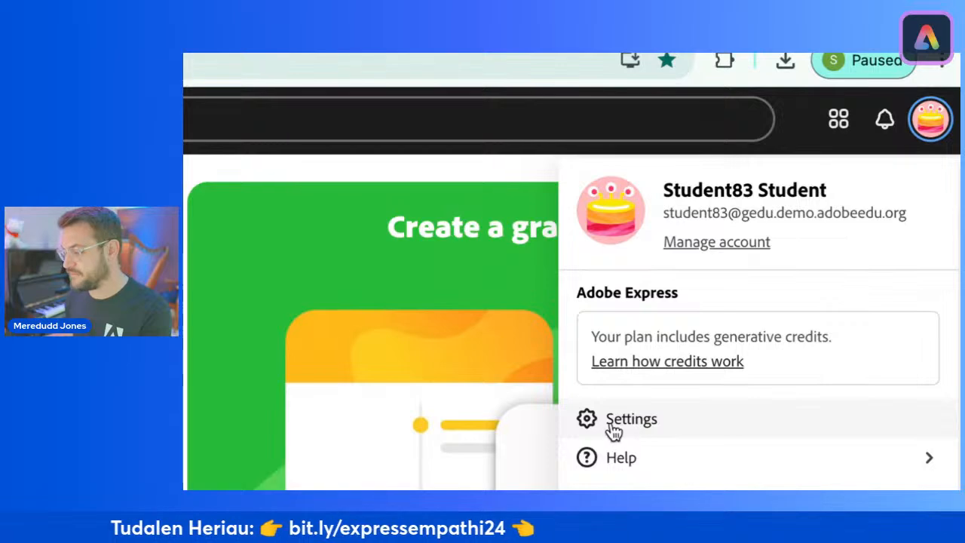
click(621, 426)
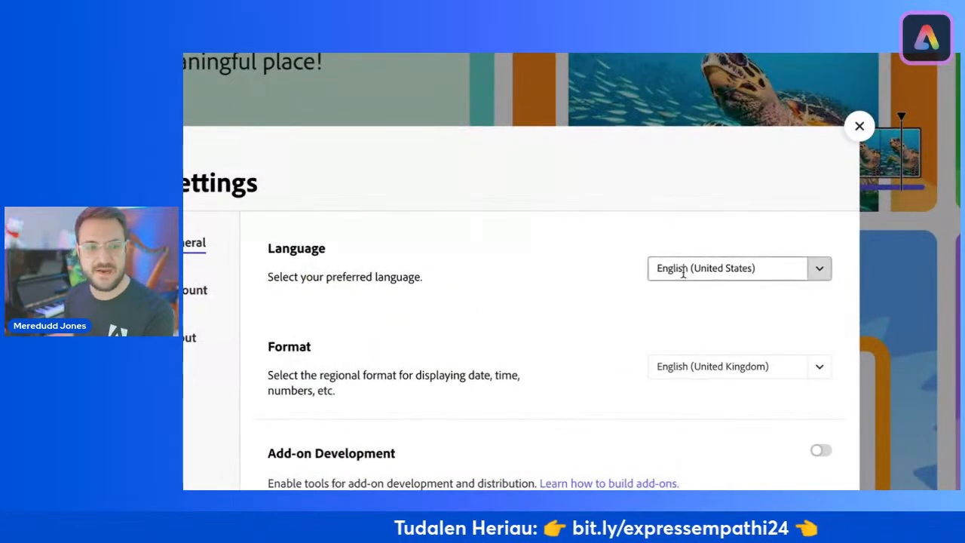
click(805, 269)
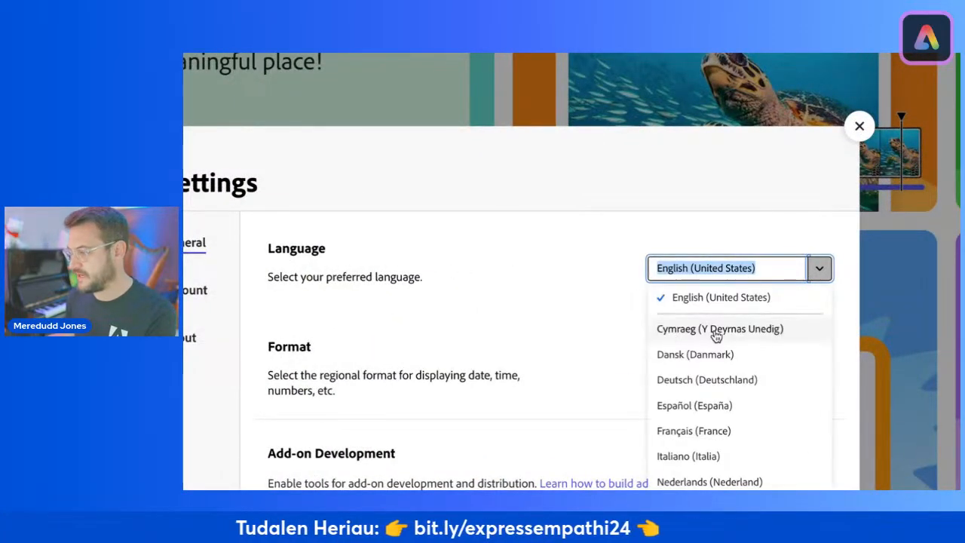
click(682, 334)
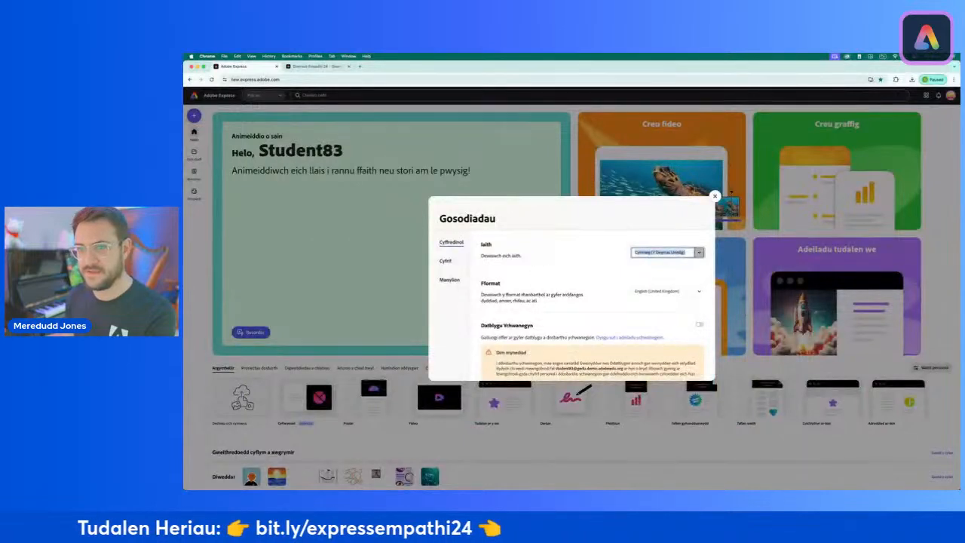
click(291, 230)
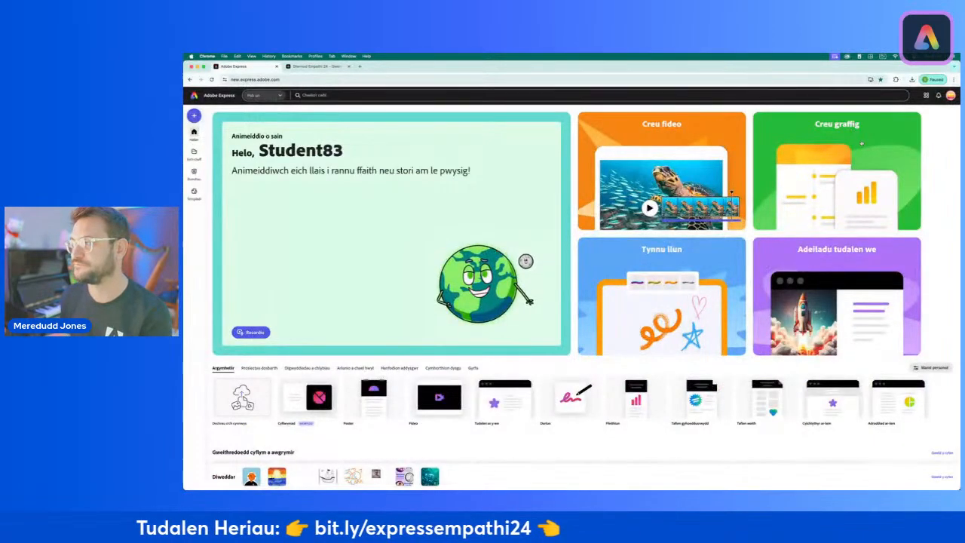
Step: Switch to the Adobe Express tablet app and start a new poster from scratch
click(738, 106)
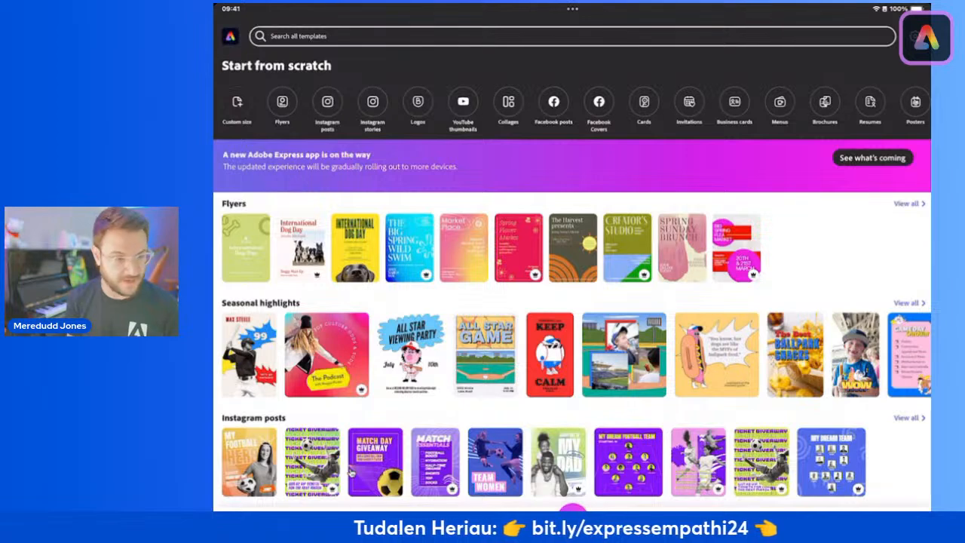
scroll(571, 109, right, 4)
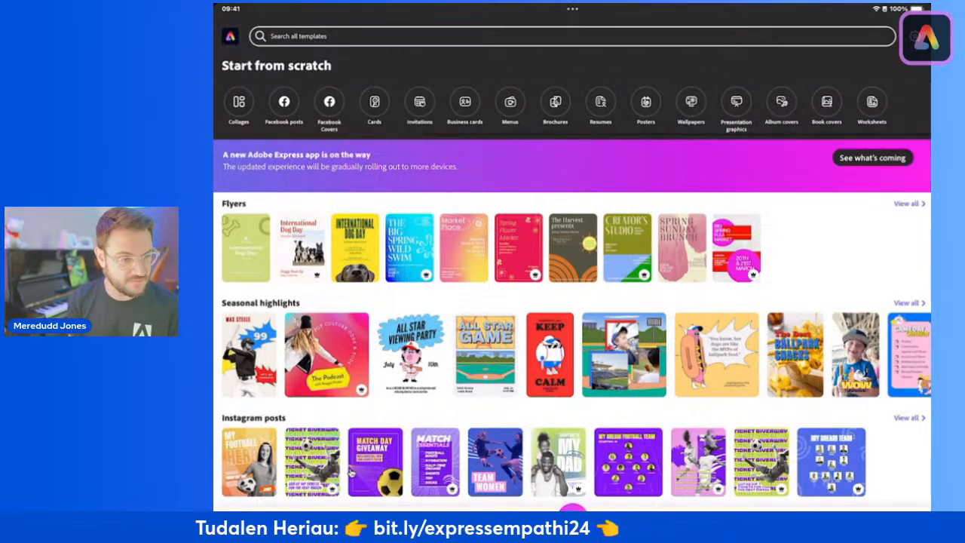
scroll(571, 109, left, 4)
scroll(572, 110, right, 3)
scroll(571, 110, right, 2)
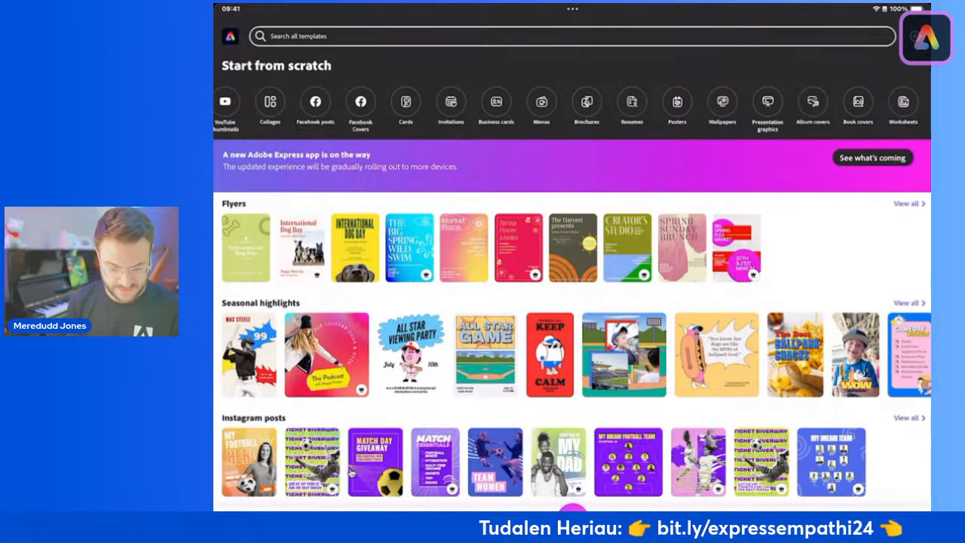
click(677, 101)
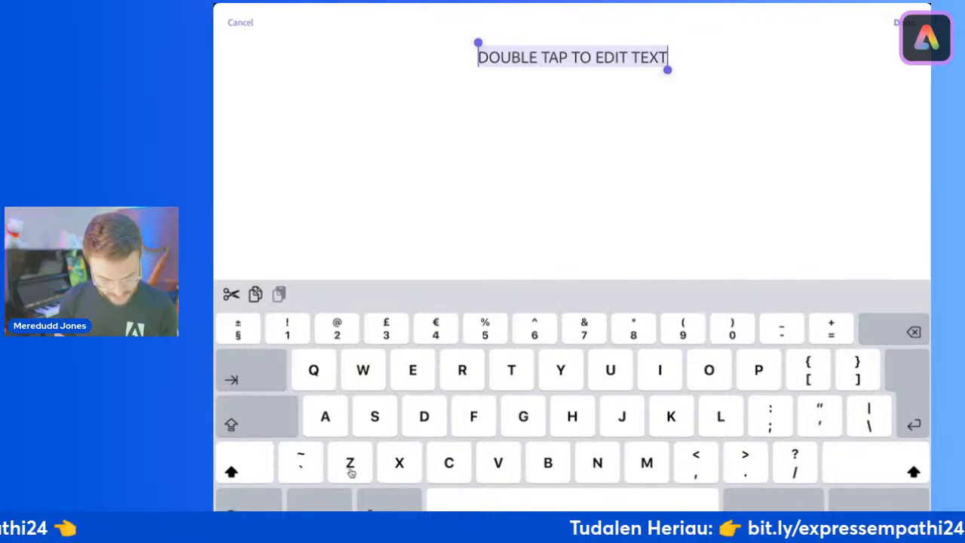
Step: Replace the poster's placeholder text with "Diwrnod" and "Empathi" on two lines and finish editing
text(Diwrnod)
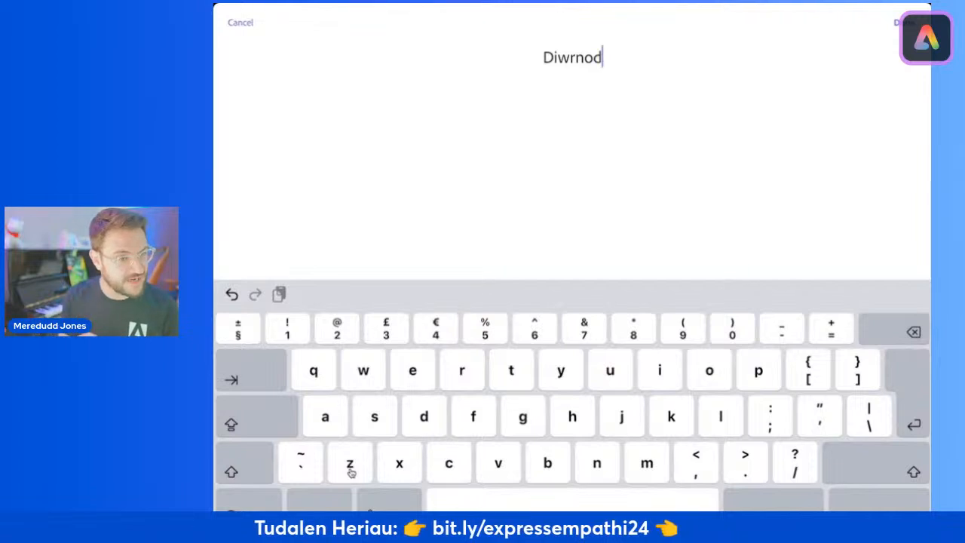
key(Return)
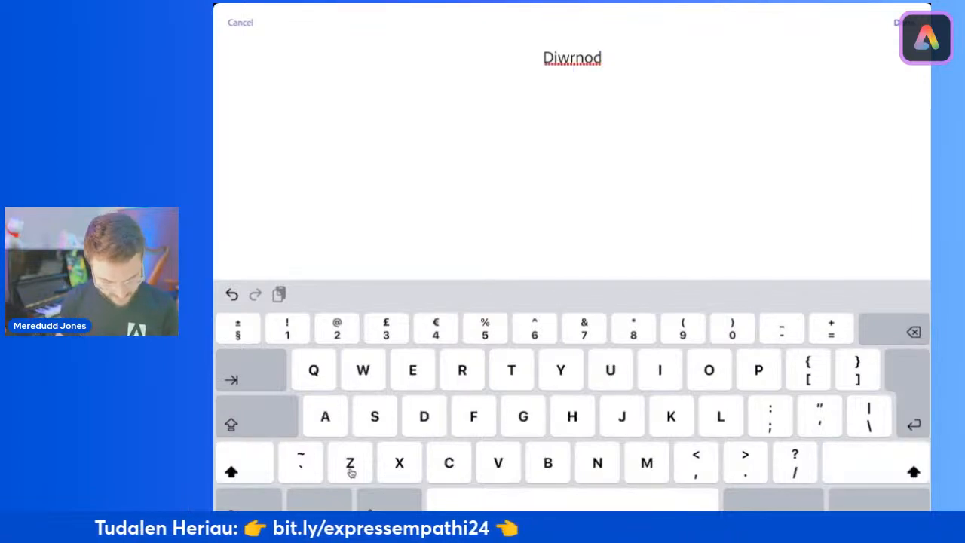
text(Empathi)
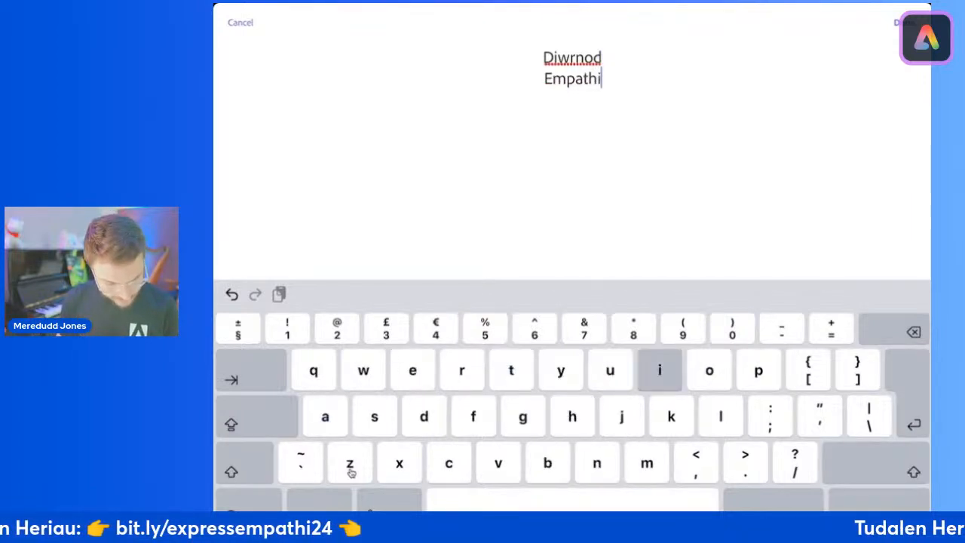
click(904, 23)
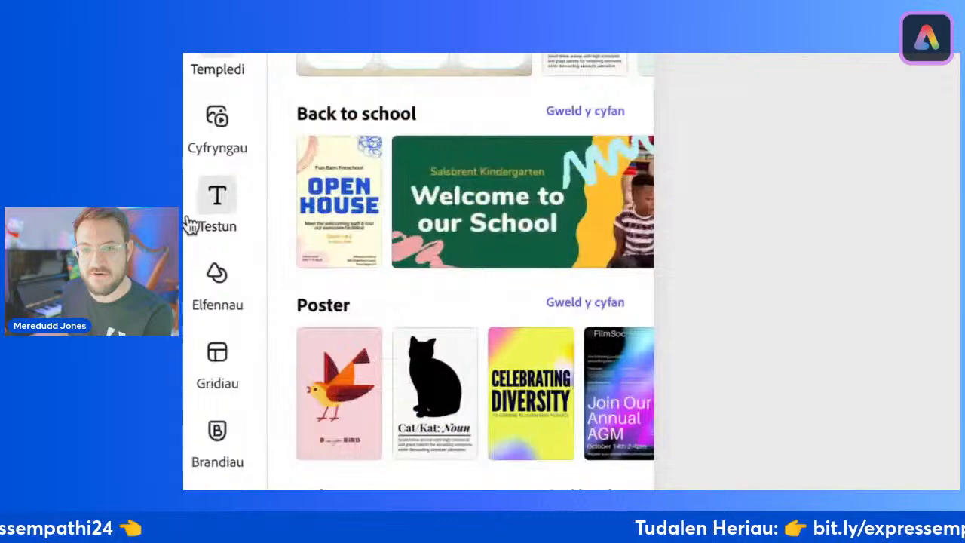
Step: On the blank poster page in the browser, add a text box reading "diwrnod" and "empathi" on two lines
click(195, 214)
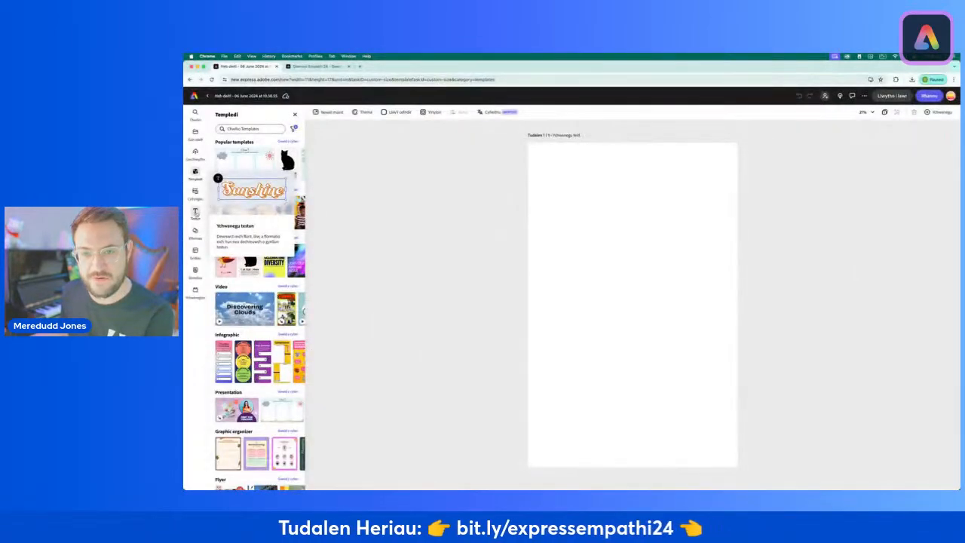
click(195, 213)
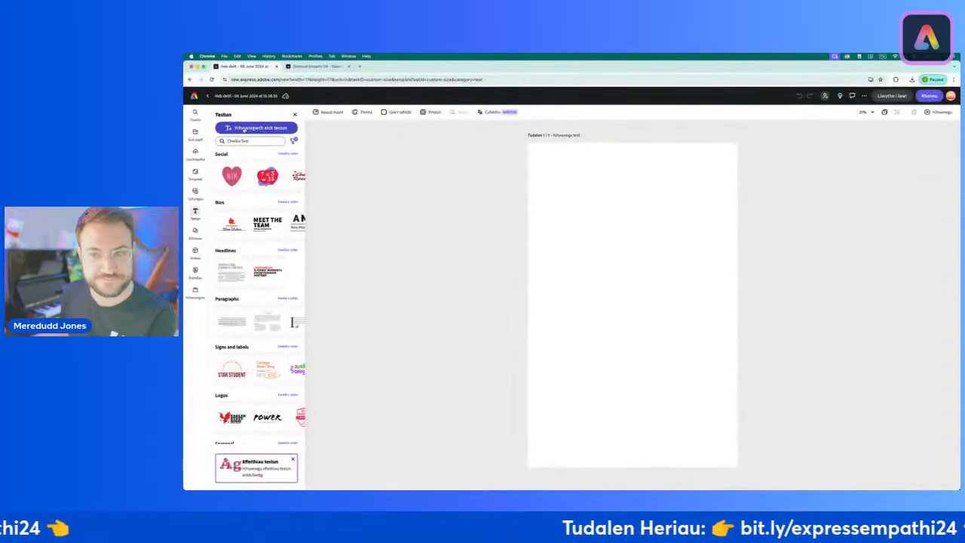
click(256, 127)
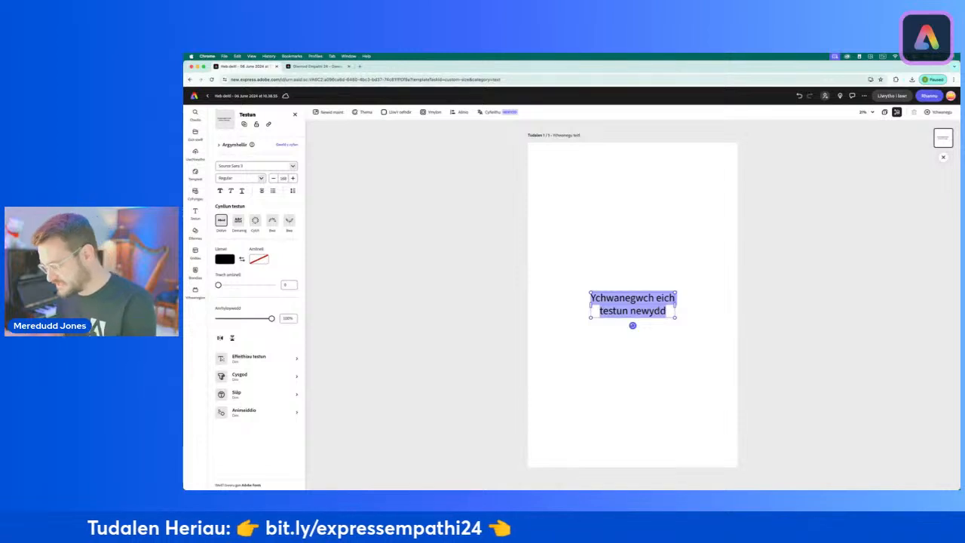
text(diwrnod)
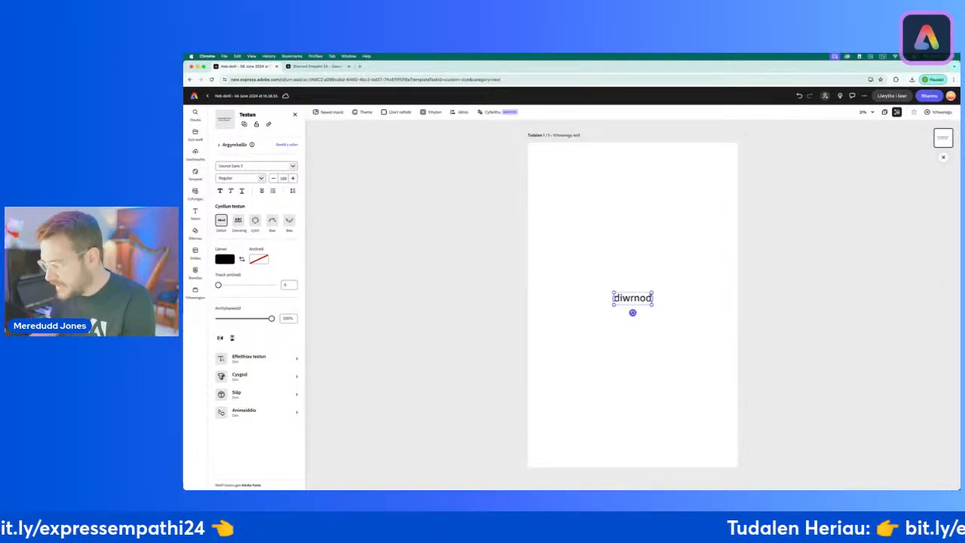
key(Return)
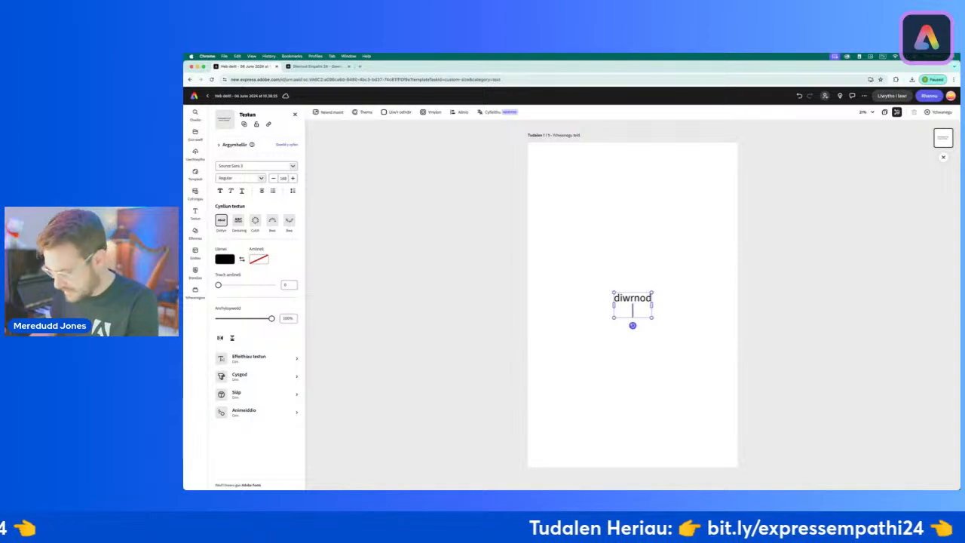
text(empathi)
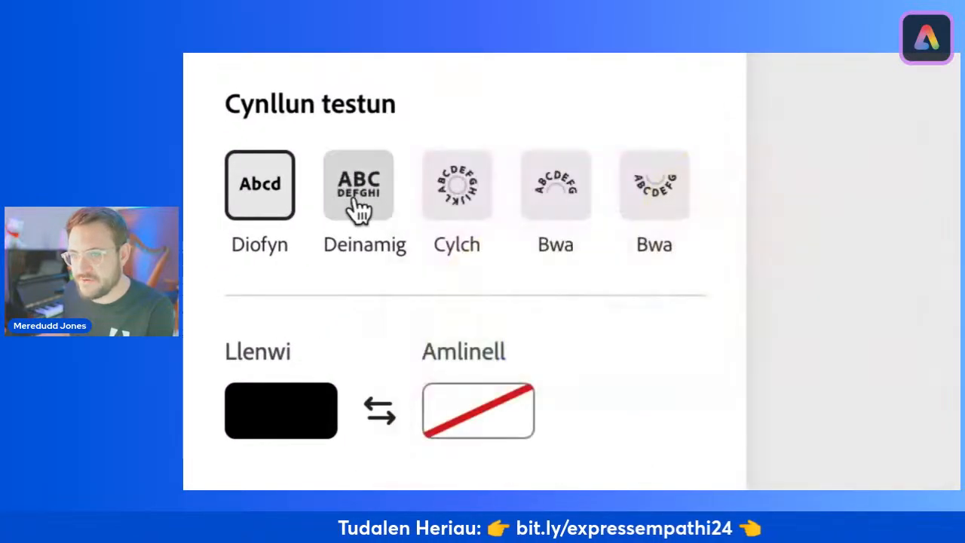
Step: Apply the Deinamig (dynamic) text layout to the title and move it into the upper half of the page
mouse_move(336, 199)
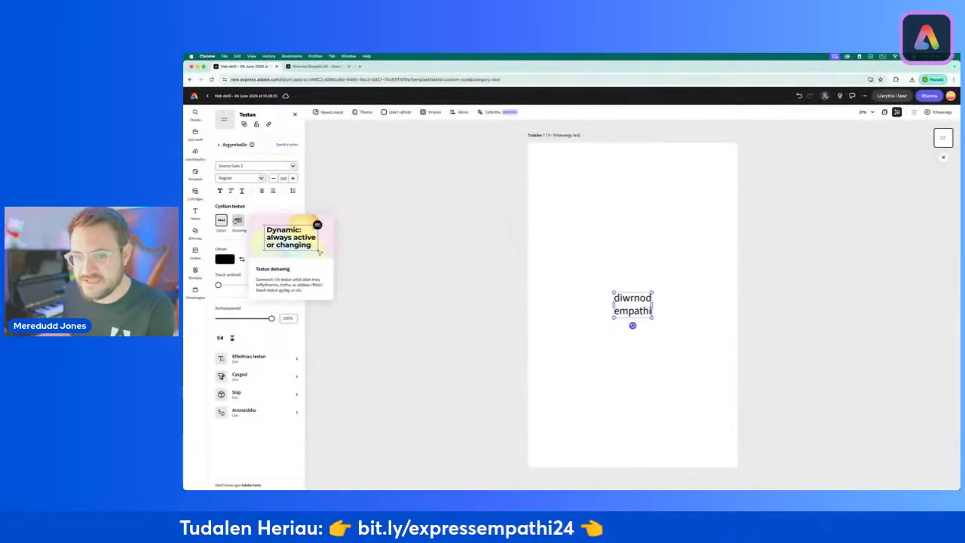
click(238, 221)
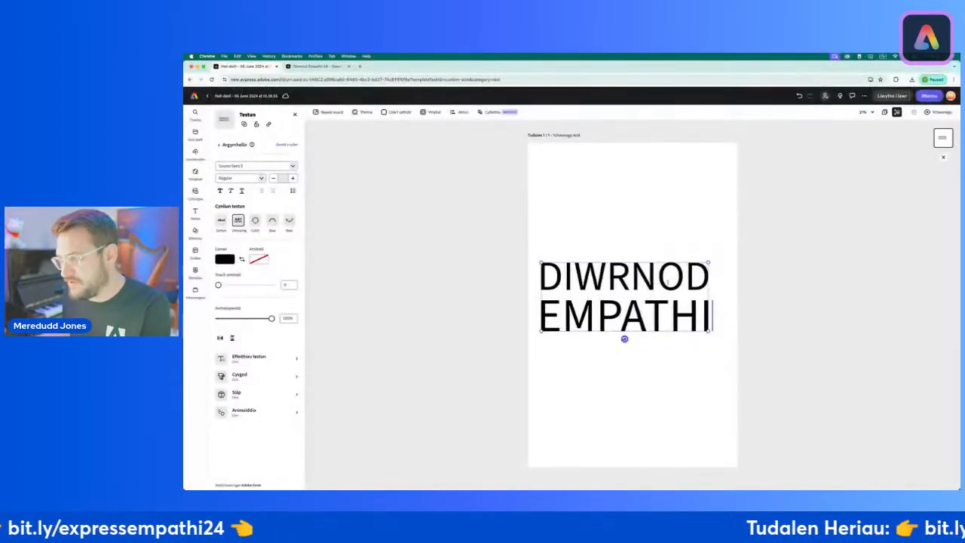
drag(615, 263, 613, 204)
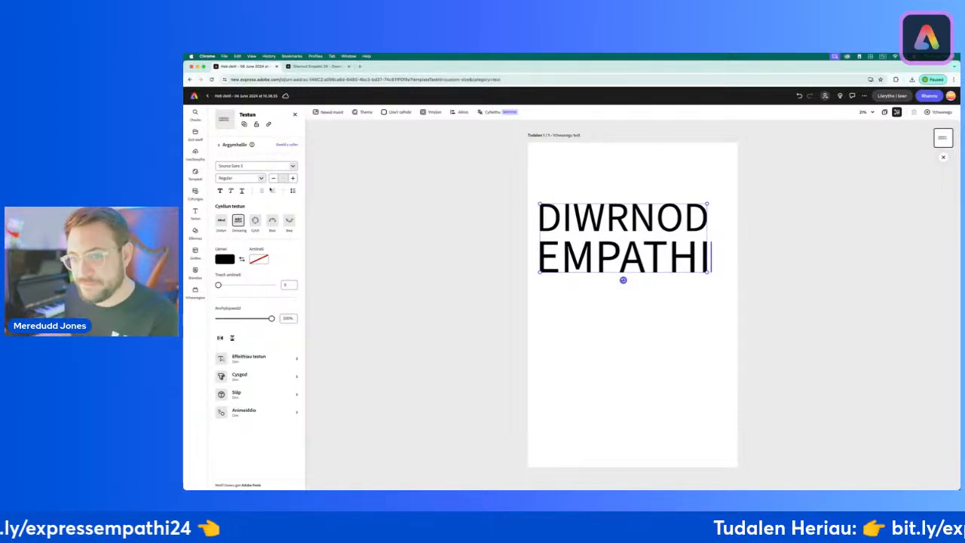
Step: Set the title's font to Rounded M+ 2p in the heavy weight
click(242, 165)
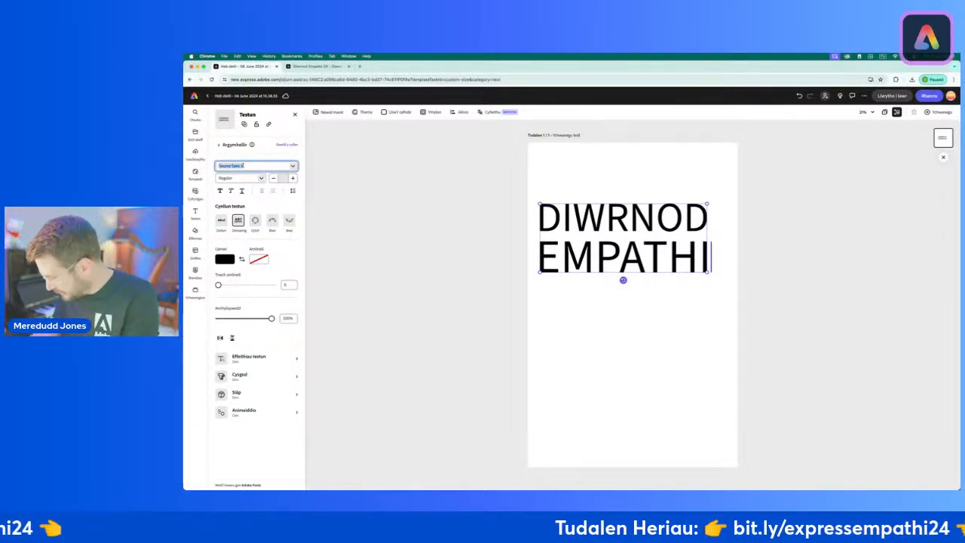
text(roundel)
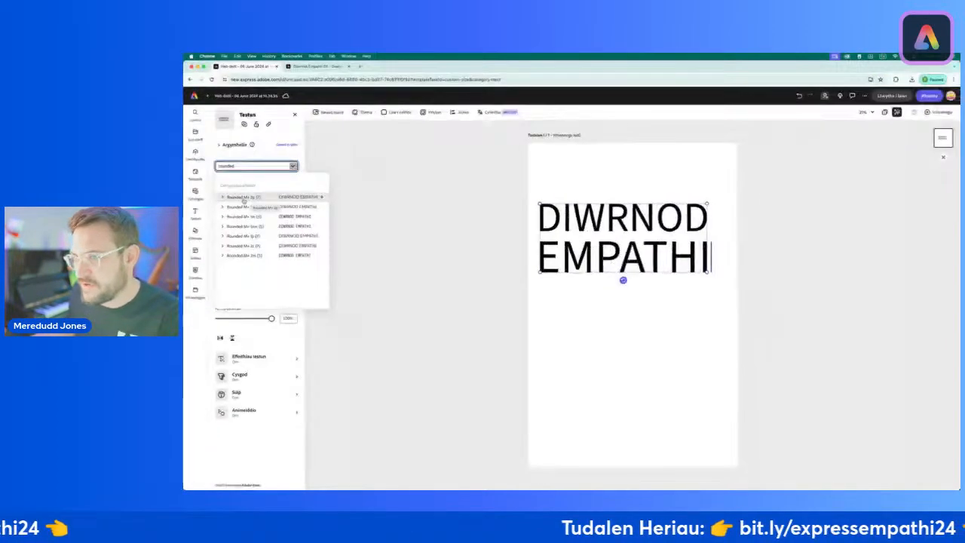
click(243, 198)
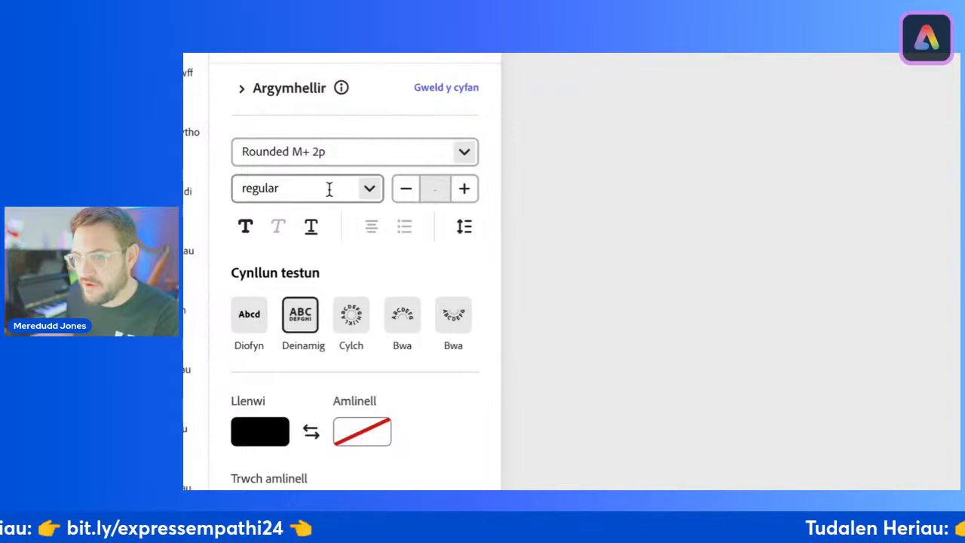
click(367, 190)
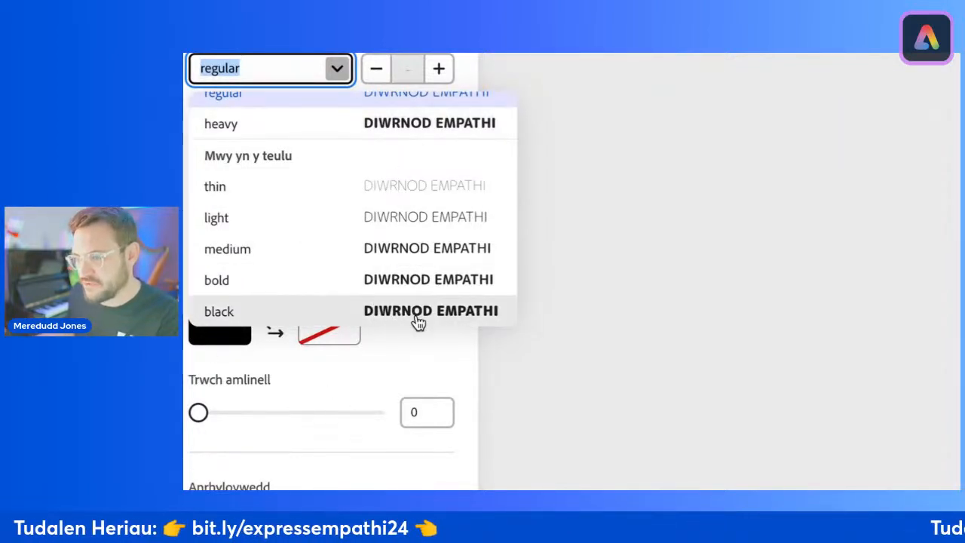
click(398, 125)
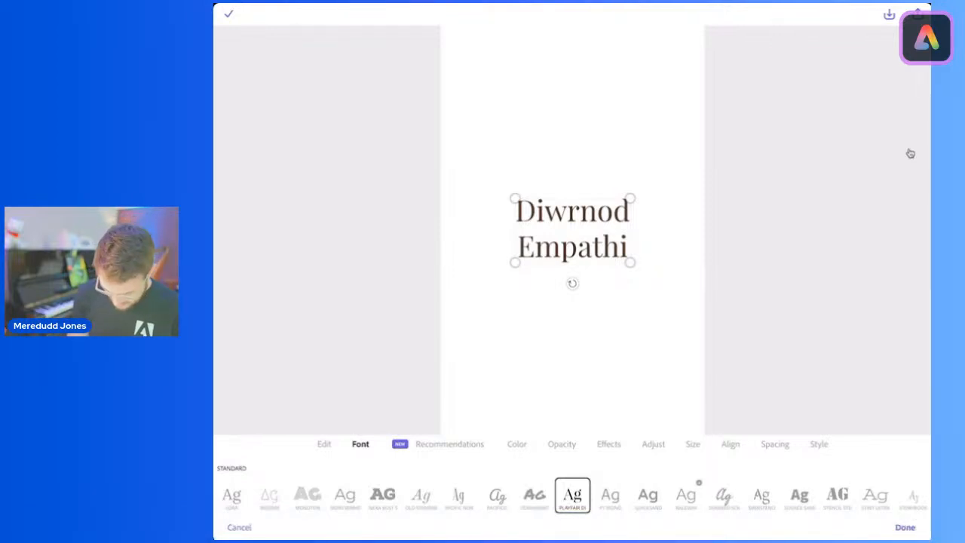
Step: In the tablet app, try the Nexa Rust, Permanent Marker and Source Sans fonts on the title
click(383, 495)
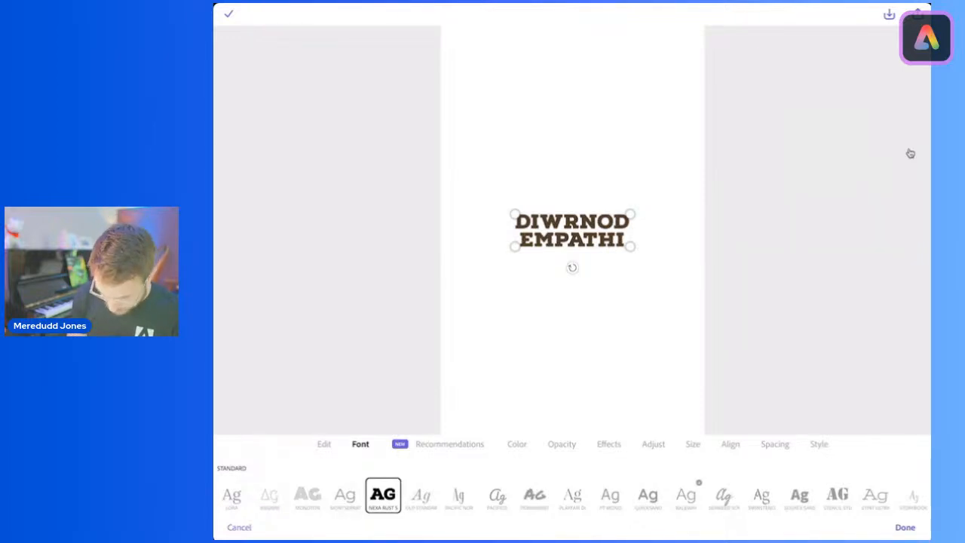
click(534, 495)
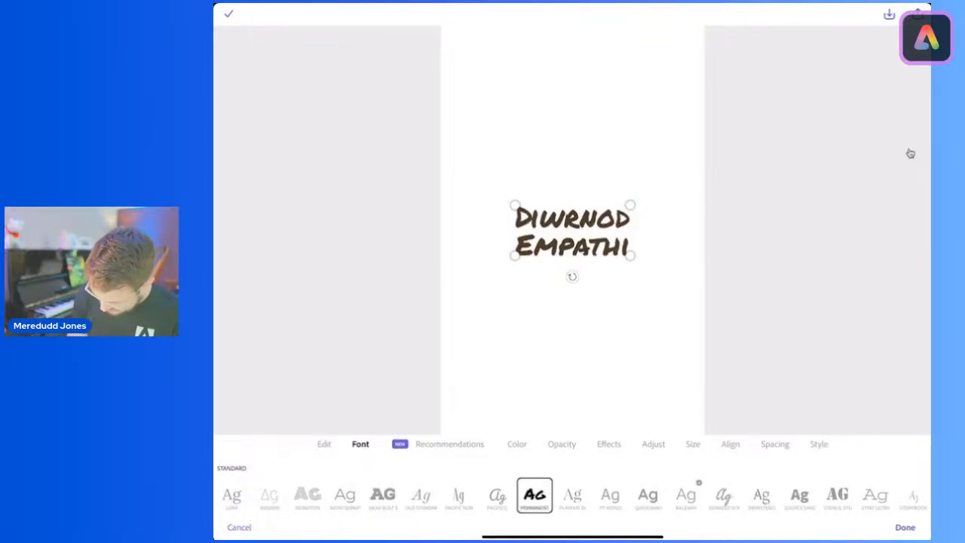
click(799, 494)
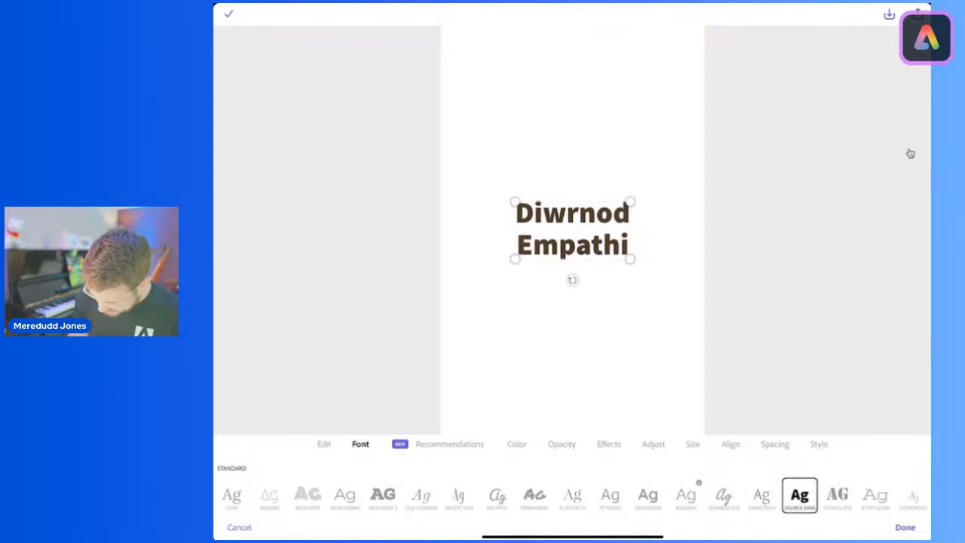
scroll(573, 494, right, 1)
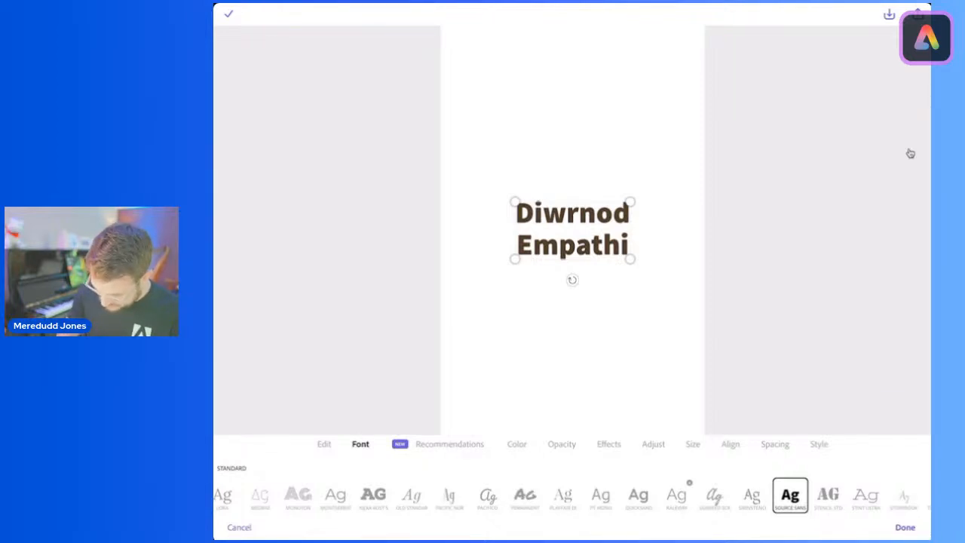
Step: Apply the Magic alignment to the title, enlarge it and move it near the top of the poster page
click(729, 444)
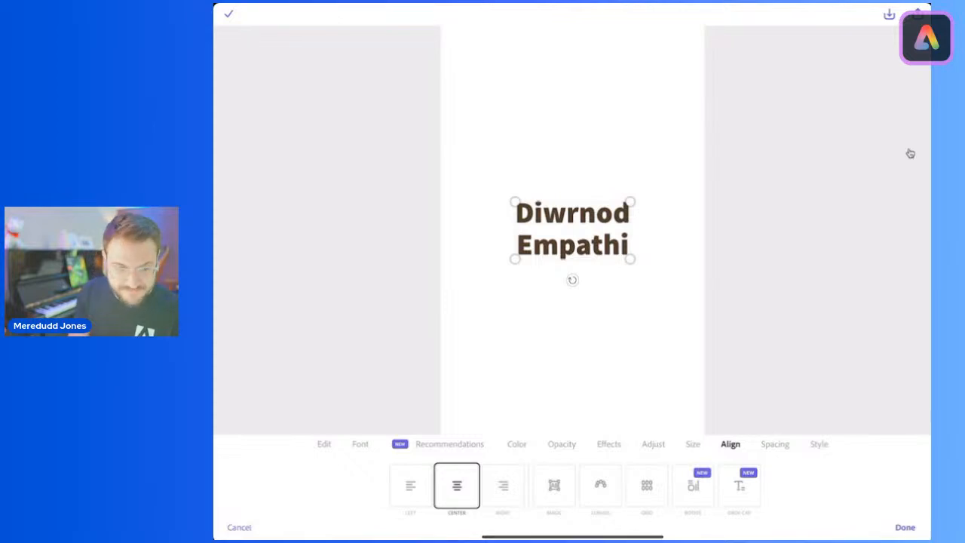
click(554, 486)
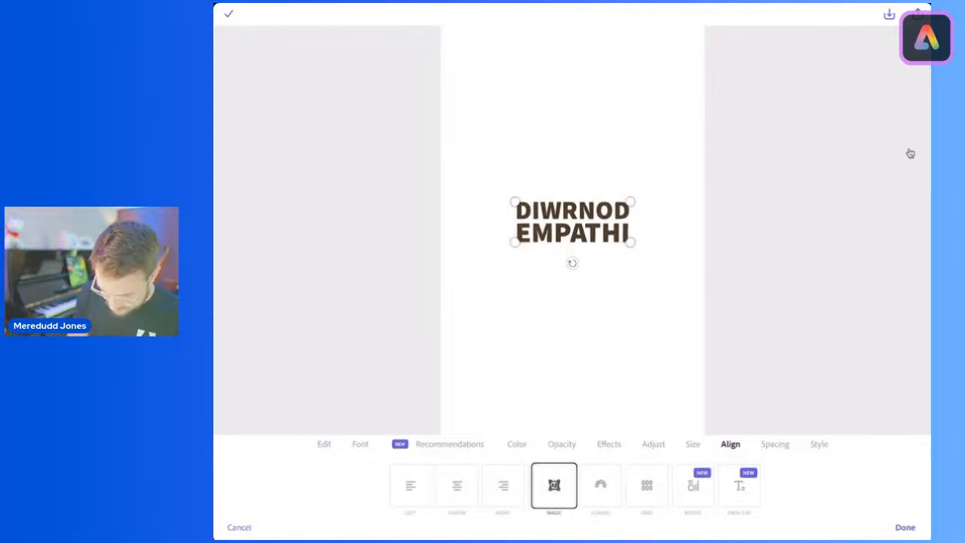
drag(630, 242, 694, 292)
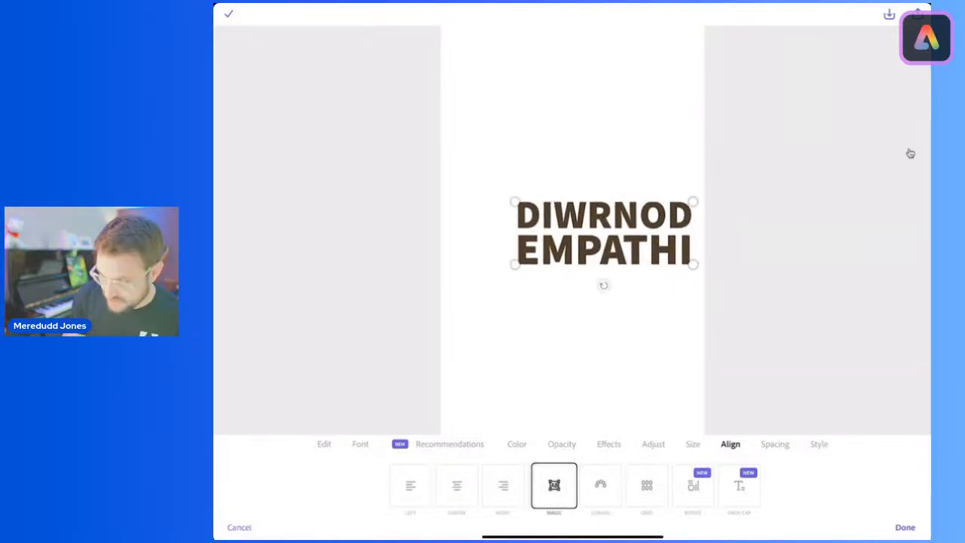
drag(604, 232, 548, 99)
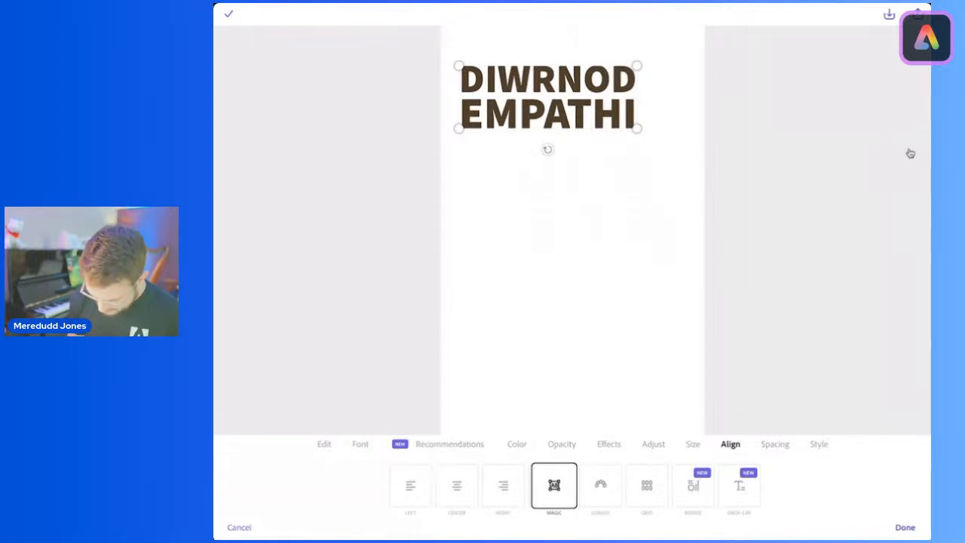
Step: Change the title's font to Urbane Rounded Heavy from the added Adobe Fonts
click(361, 444)
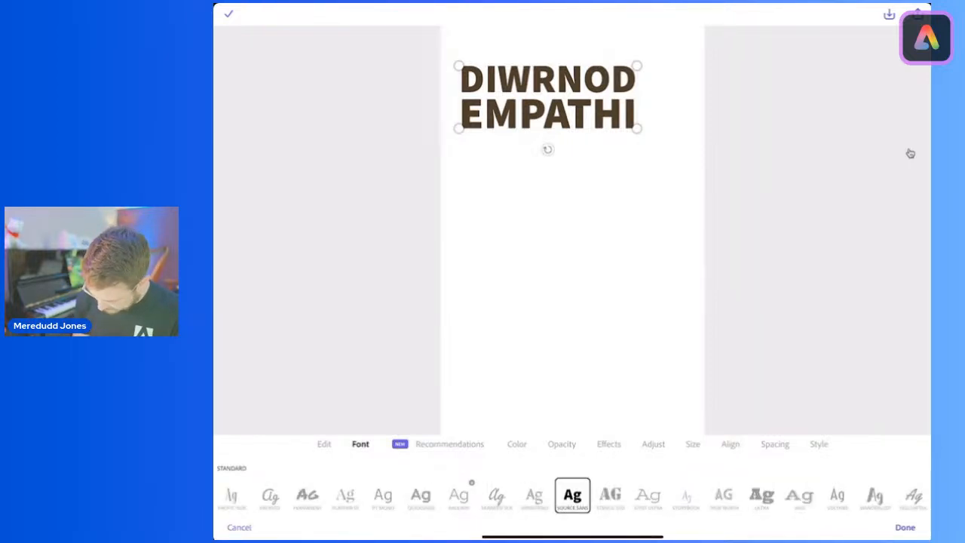
scroll(572, 495, right, 3)
scroll(571, 496, left, 1)
scroll(572, 495, left, 3)
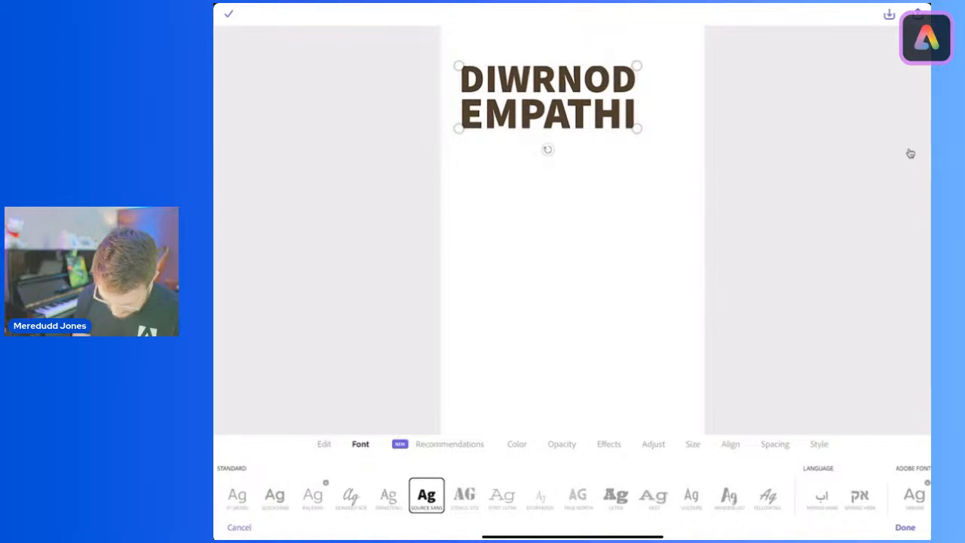
scroll(571, 495, right, 3)
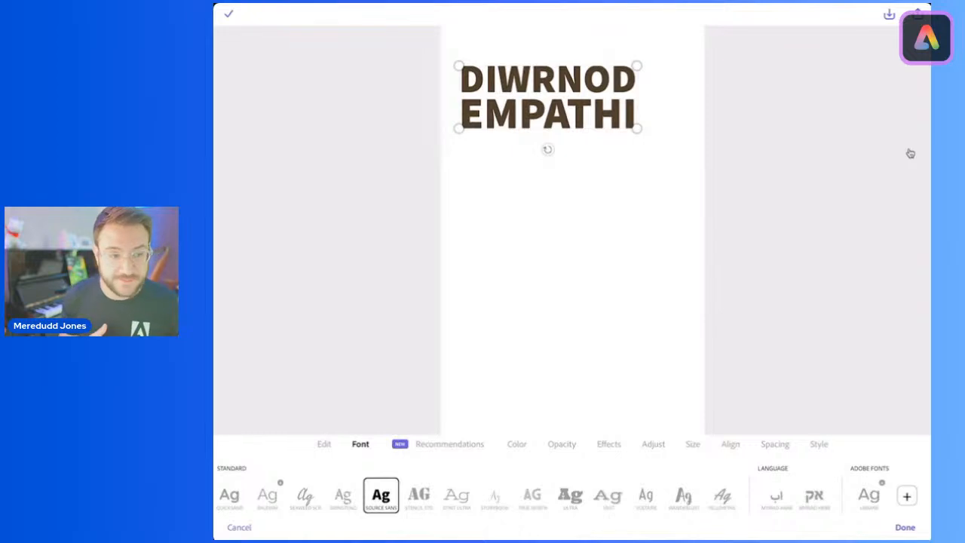
click(907, 495)
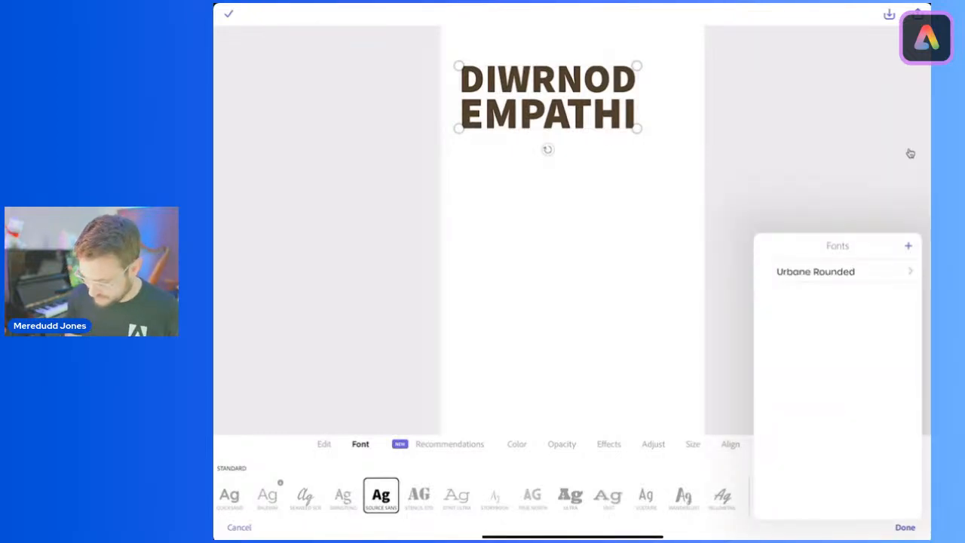
click(911, 154)
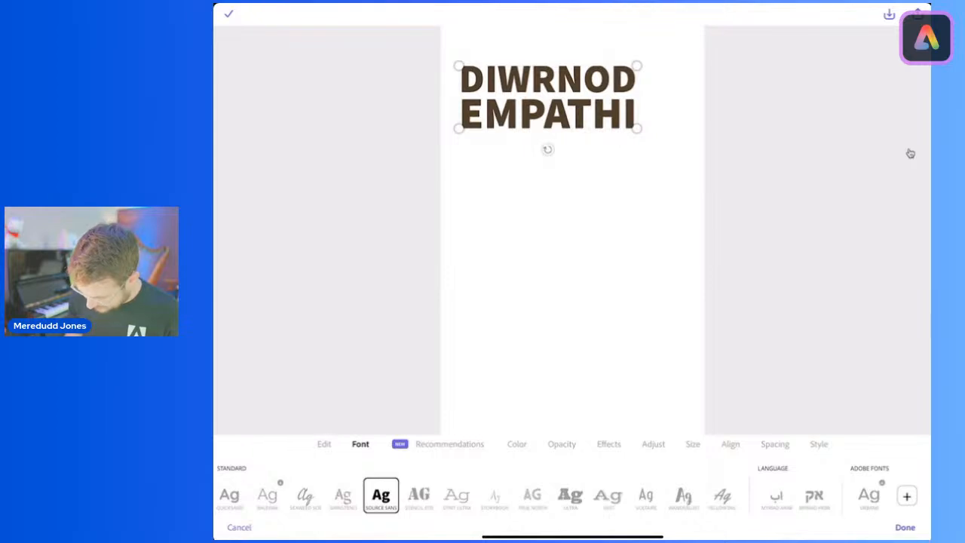
click(907, 496)
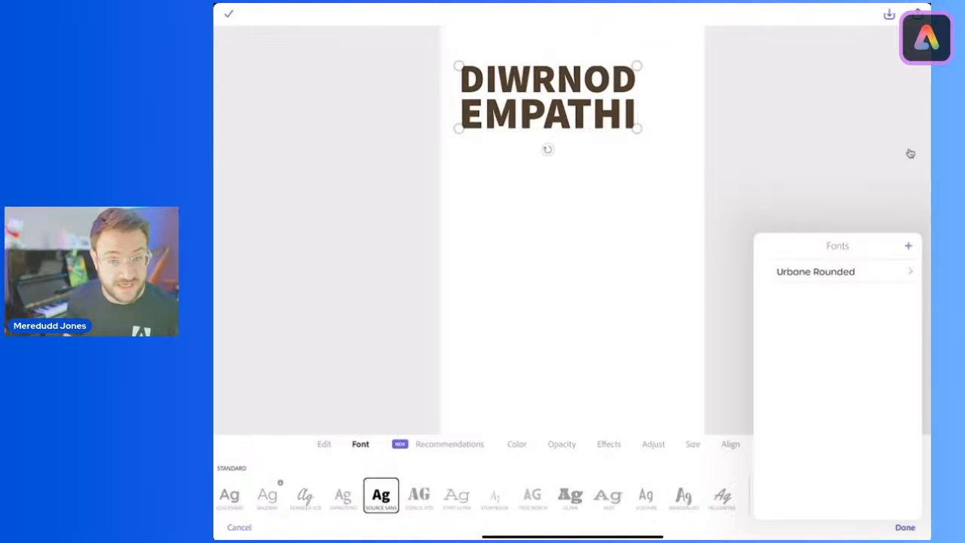
click(837, 271)
click(835, 295)
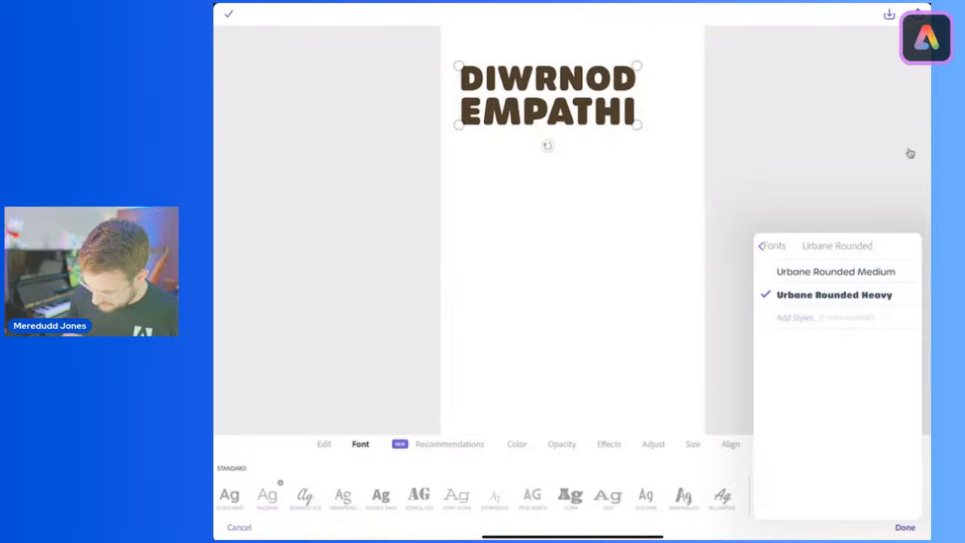
click(909, 154)
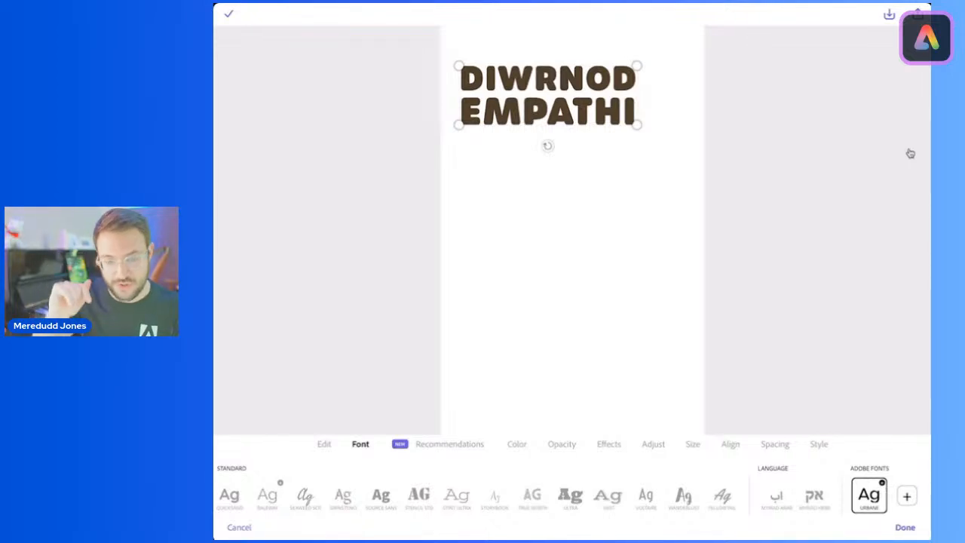
Step: Reduce the title's line spacing to 6 and finish editing the text
click(775, 444)
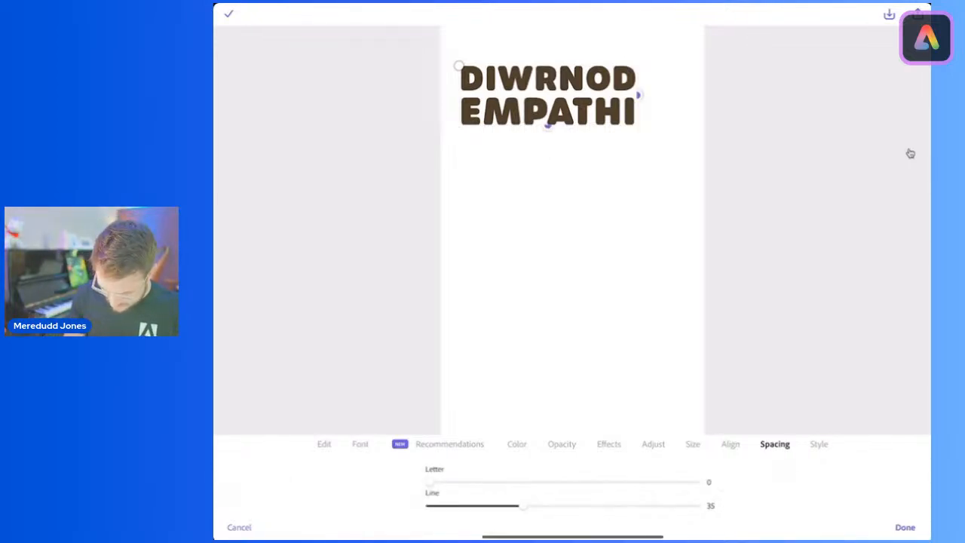
drag(520, 506, 445, 506)
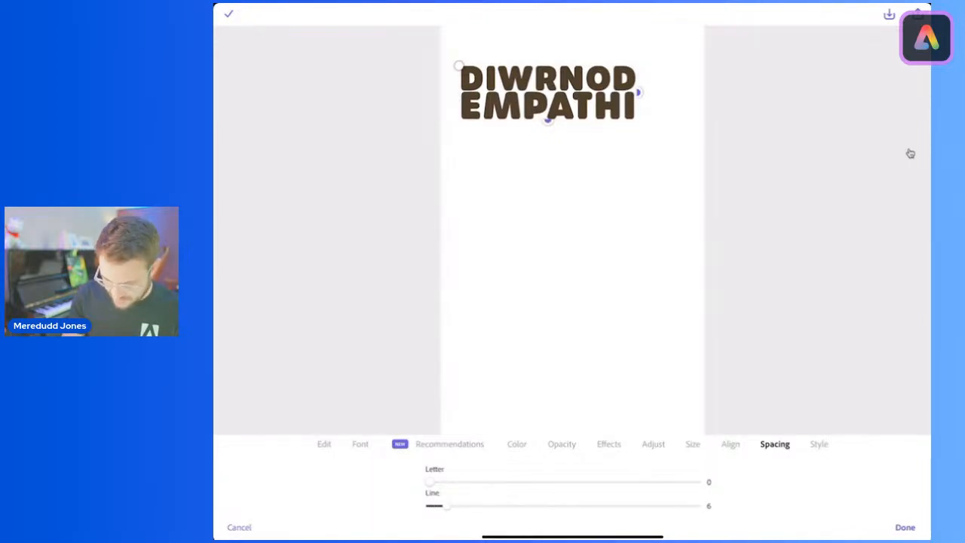
click(905, 527)
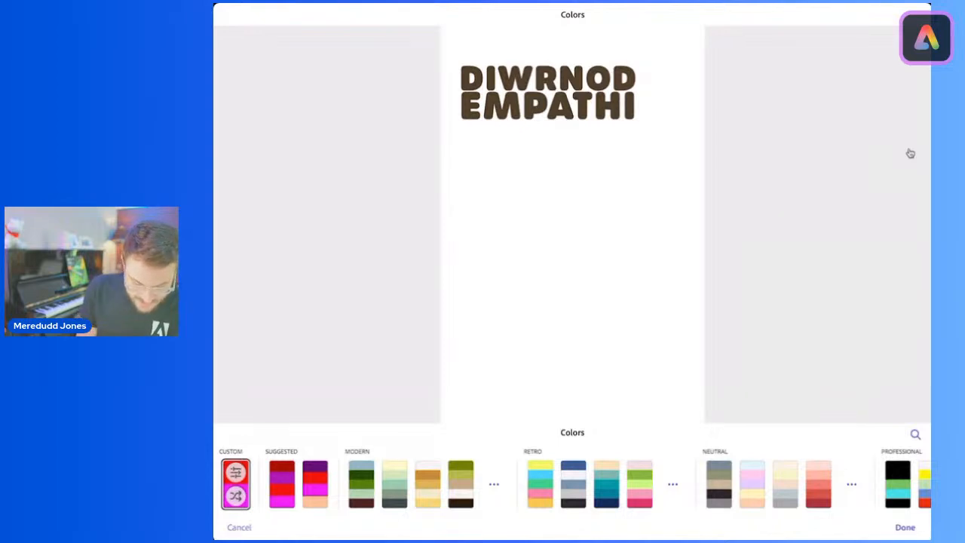
Step: Expand the Pastel color palettes and apply the one combining light blues, pale yellow and pink to the poster
scroll(573, 482, right, 3)
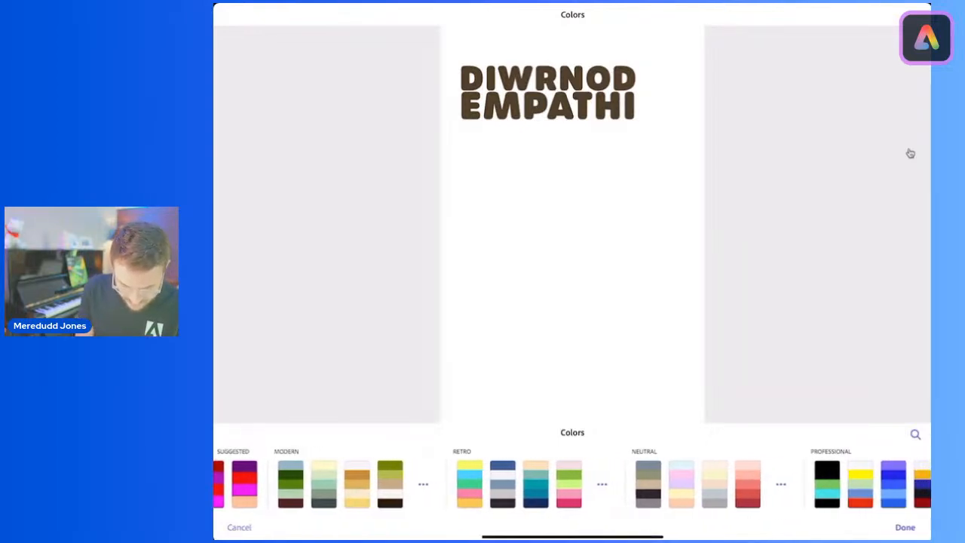
scroll(573, 483, right, 5)
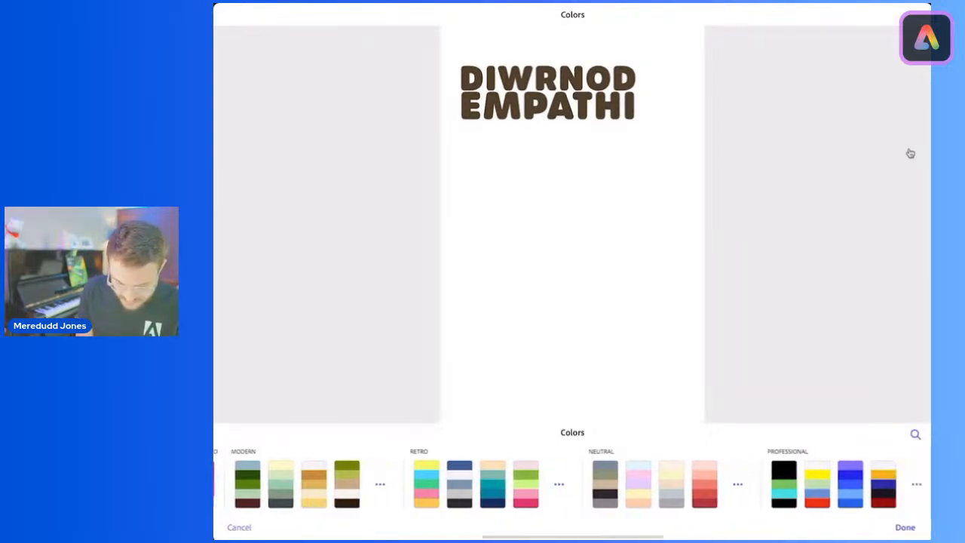
scroll(573, 482, right, 4)
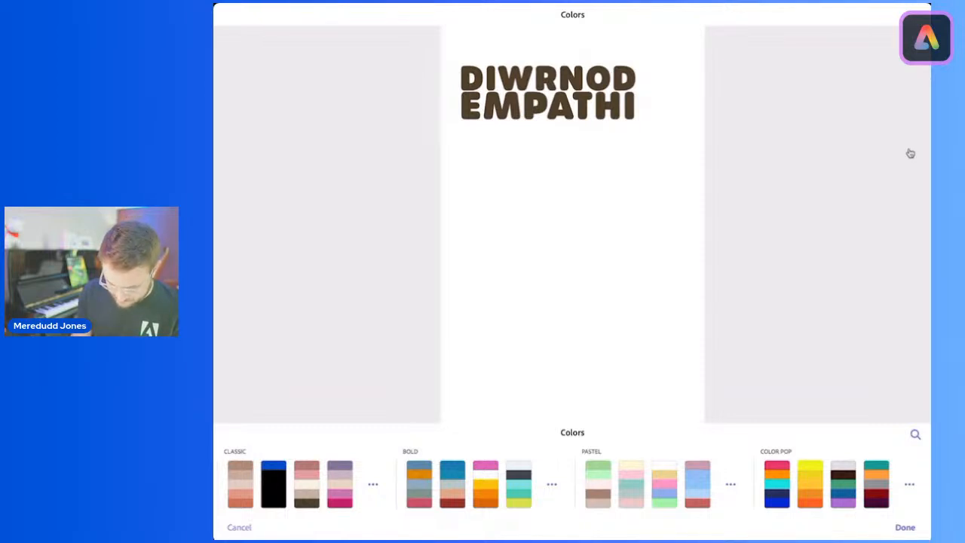
click(730, 484)
scroll(573, 484, right, 4)
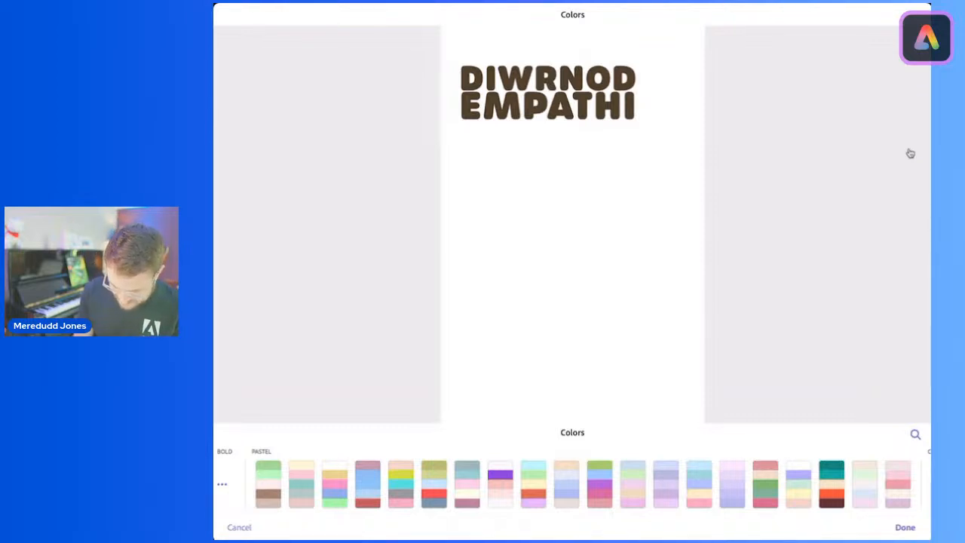
scroll(573, 484, right, 2)
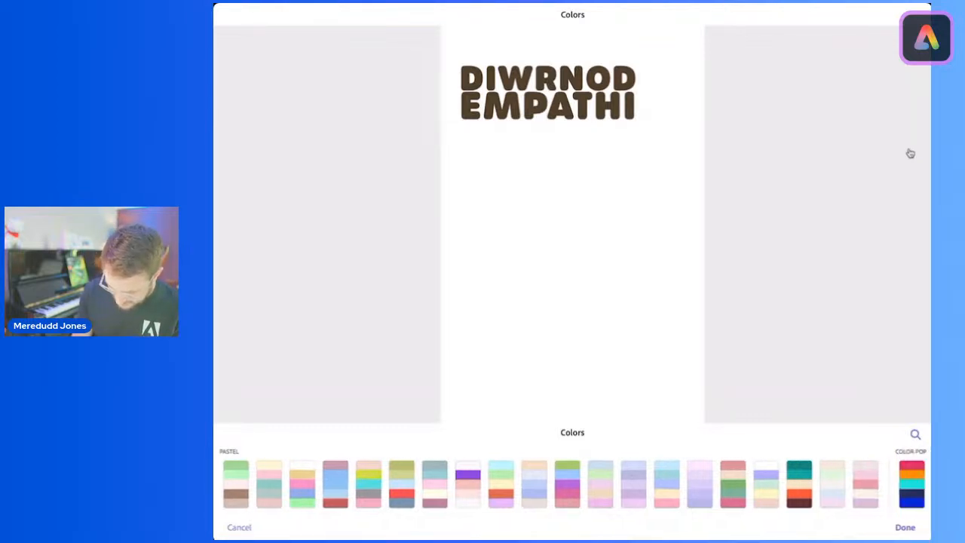
click(635, 484)
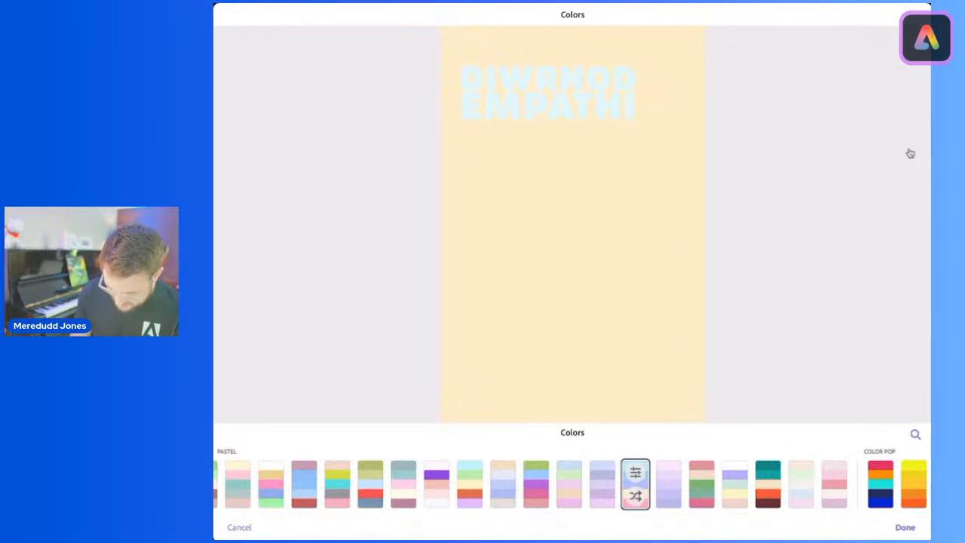
Step: Shuffle the applied pastel palette repeatedly to try different title and background color combinations on the tablet poster
click(635, 495)
click(635, 495)
click(635, 496)
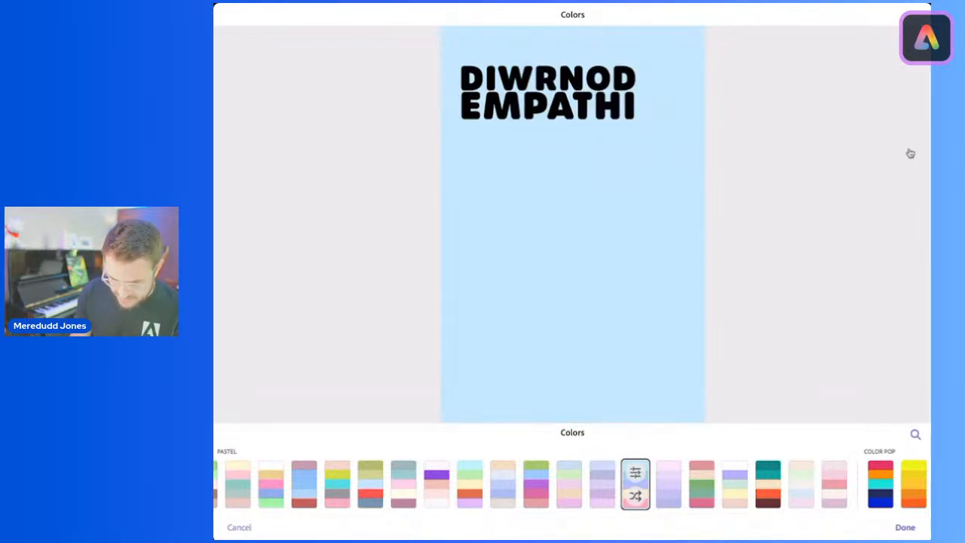
click(635, 496)
click(636, 496)
click(636, 496)
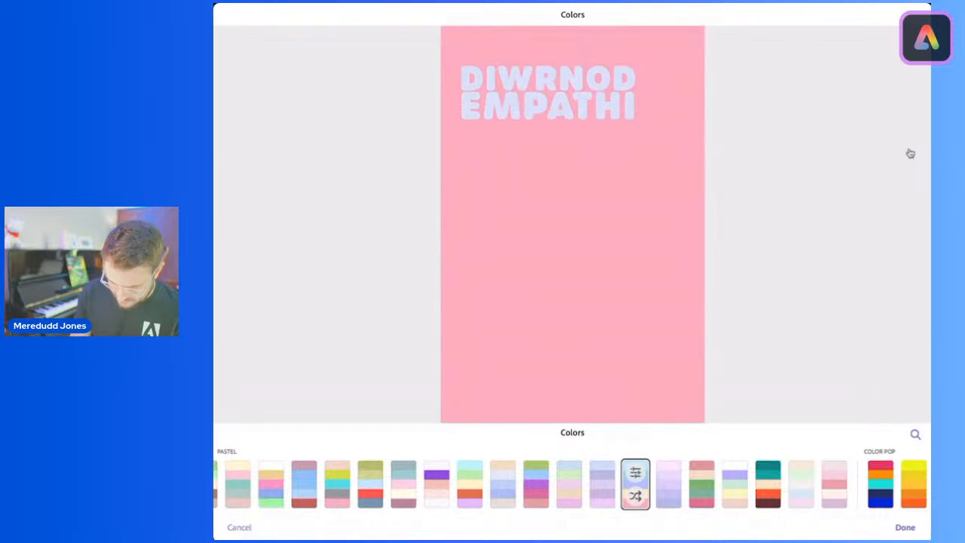
click(636, 496)
click(635, 496)
click(636, 495)
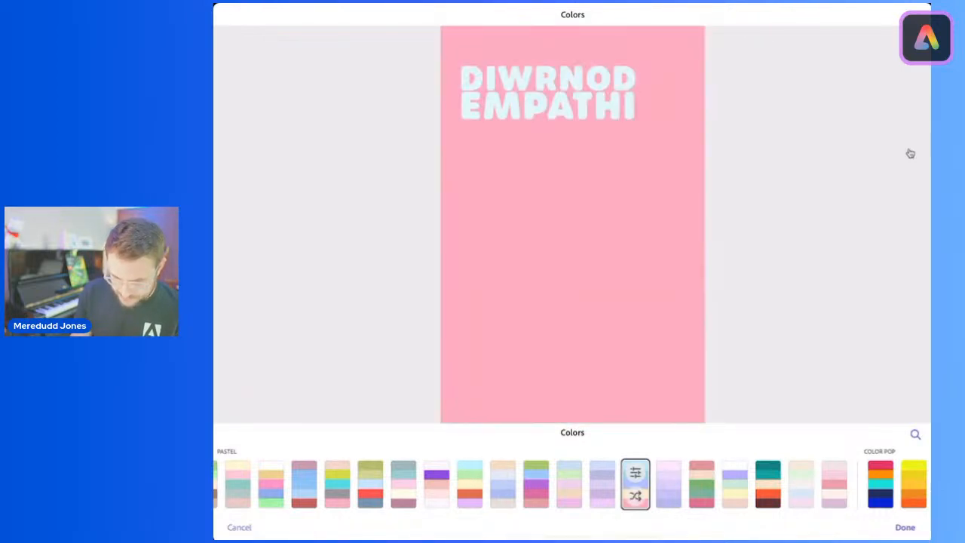
click(636, 495)
click(635, 496)
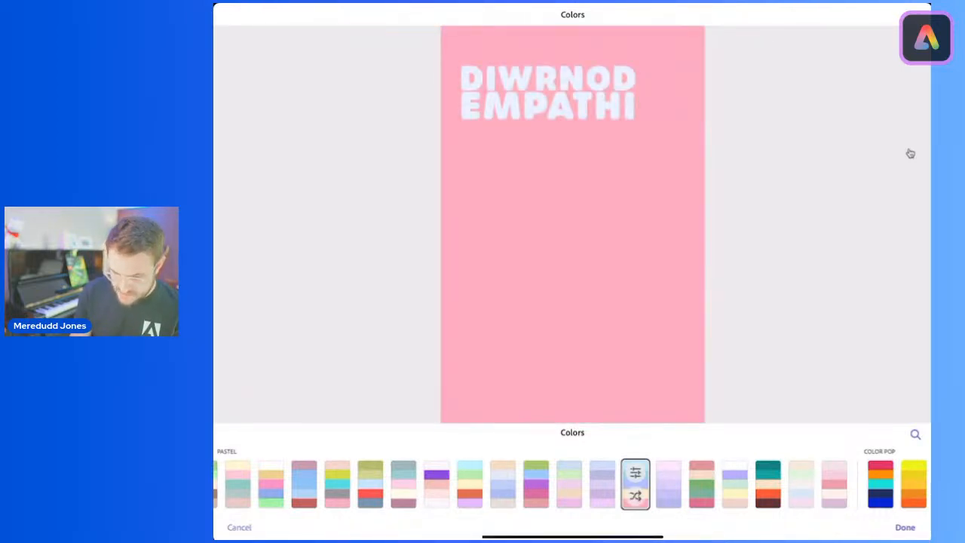
click(635, 495)
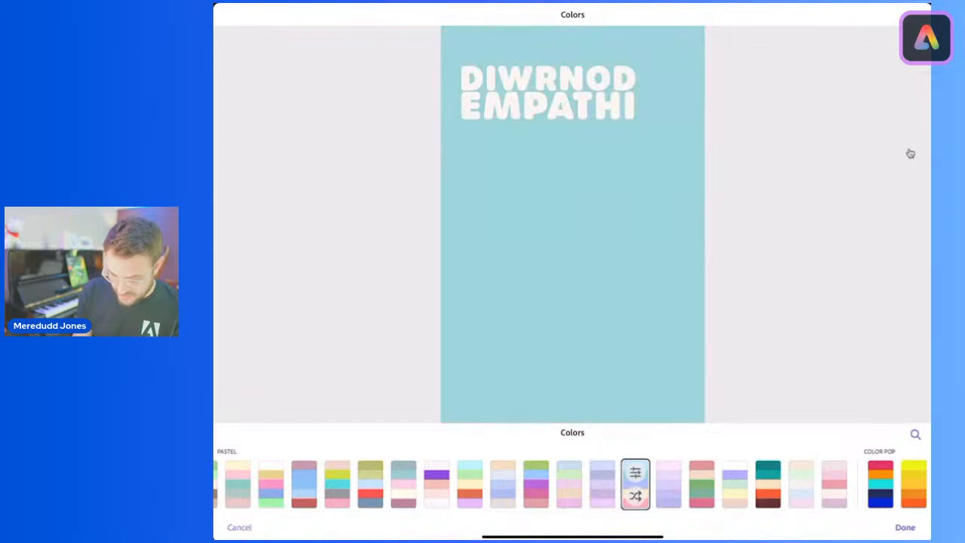
click(636, 495)
click(635, 495)
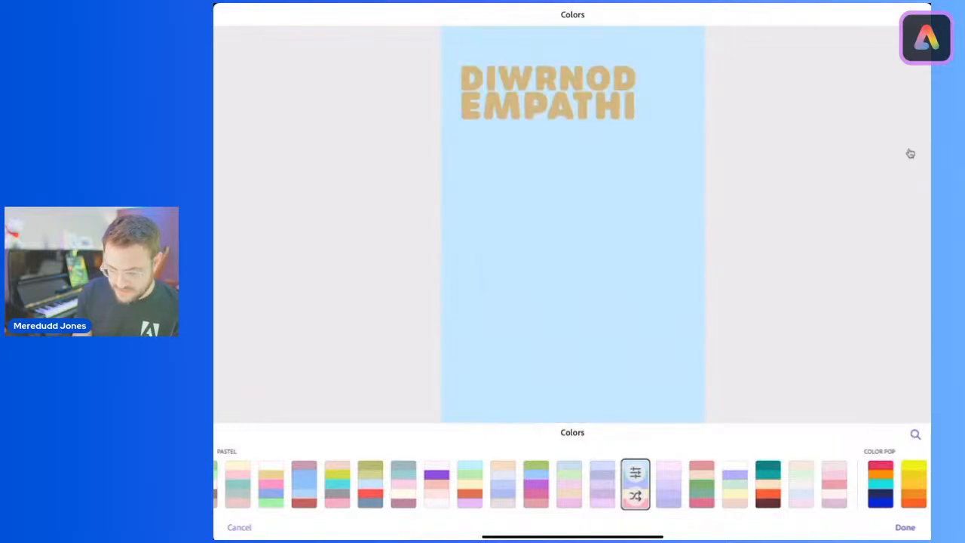
click(636, 496)
click(635, 495)
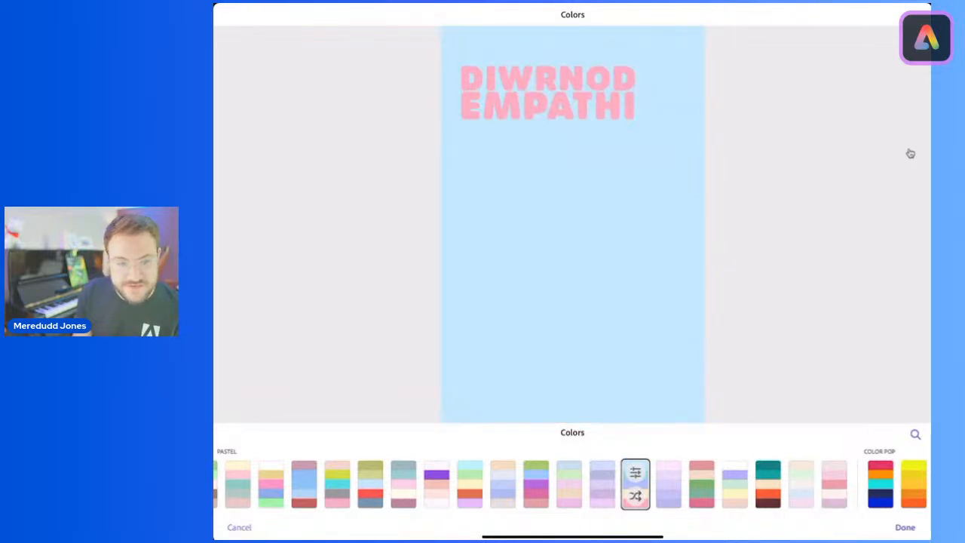
click(636, 495)
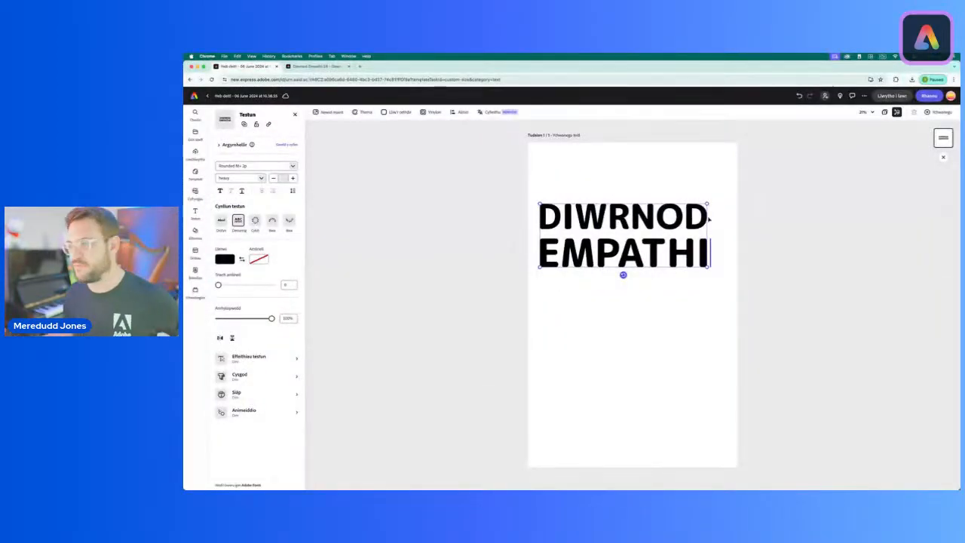
Step: Switch to the Welsh web version and move the DIWRNOD EMPATHI title closer to the top of the page
drag(629, 204, 631, 177)
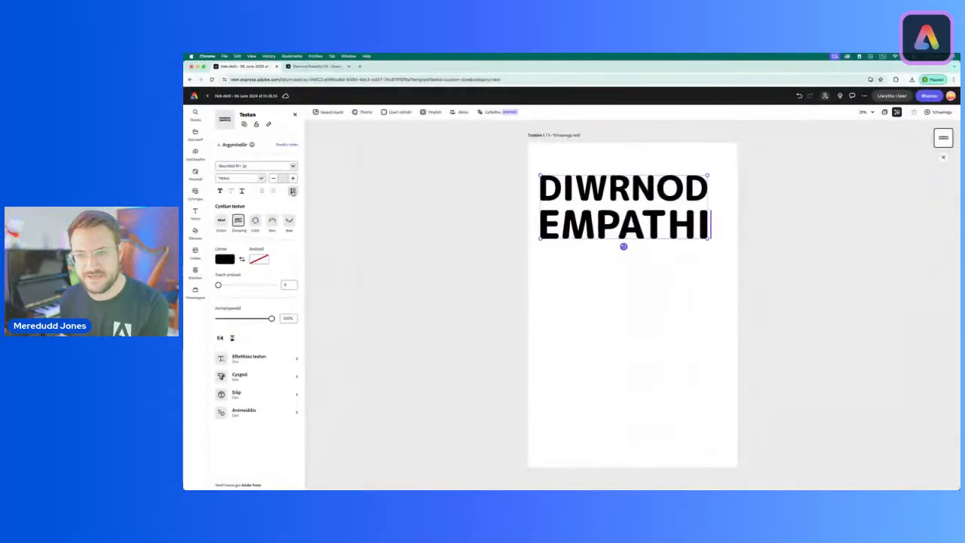
click(292, 192)
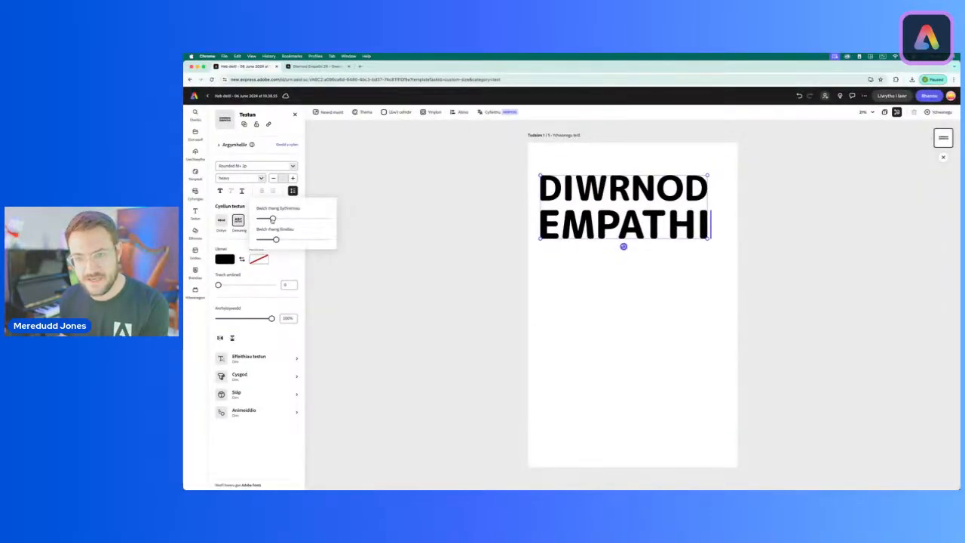
drag(273, 218, 263, 219)
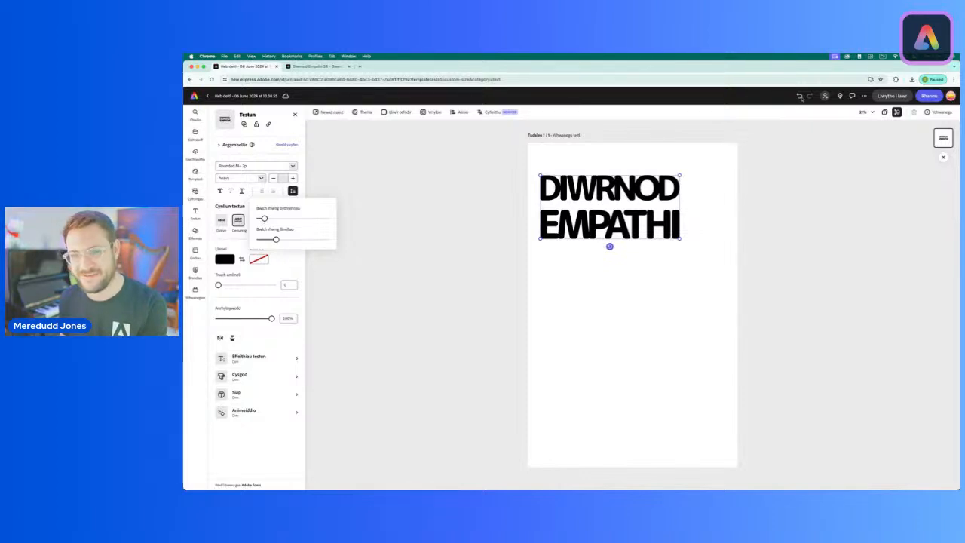
click(799, 96)
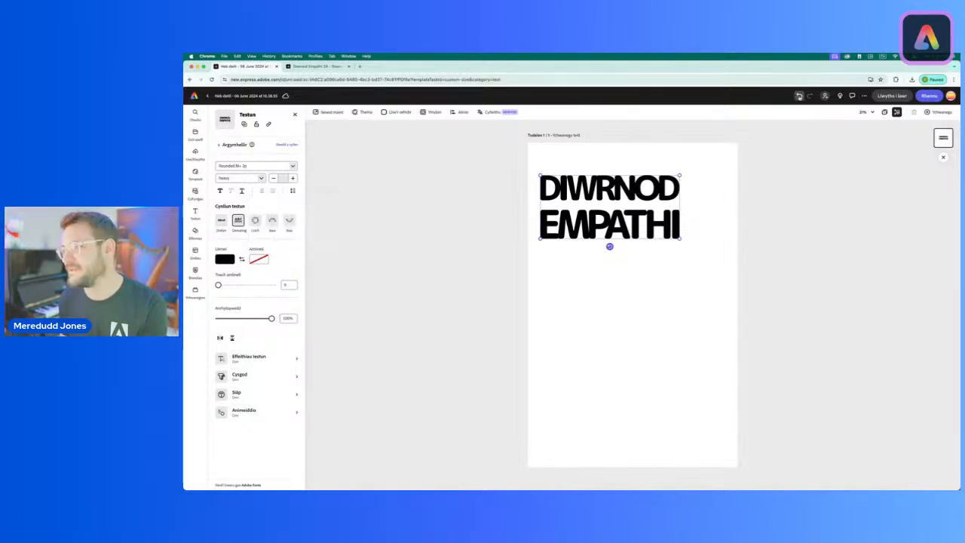
click(799, 96)
Step: Reduce the title's line spacing so its two lines sit close together, and finish editing the text
click(293, 190)
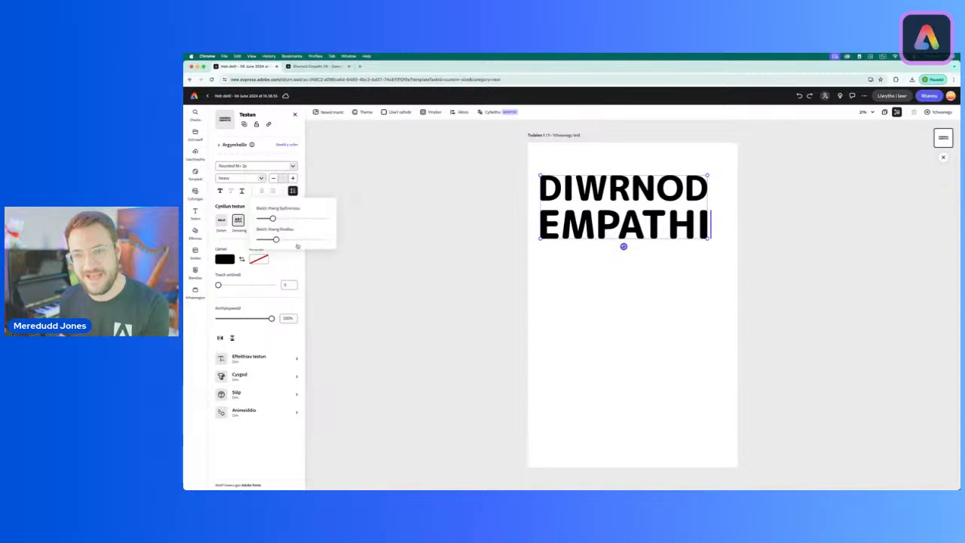
drag(276, 240, 266, 240)
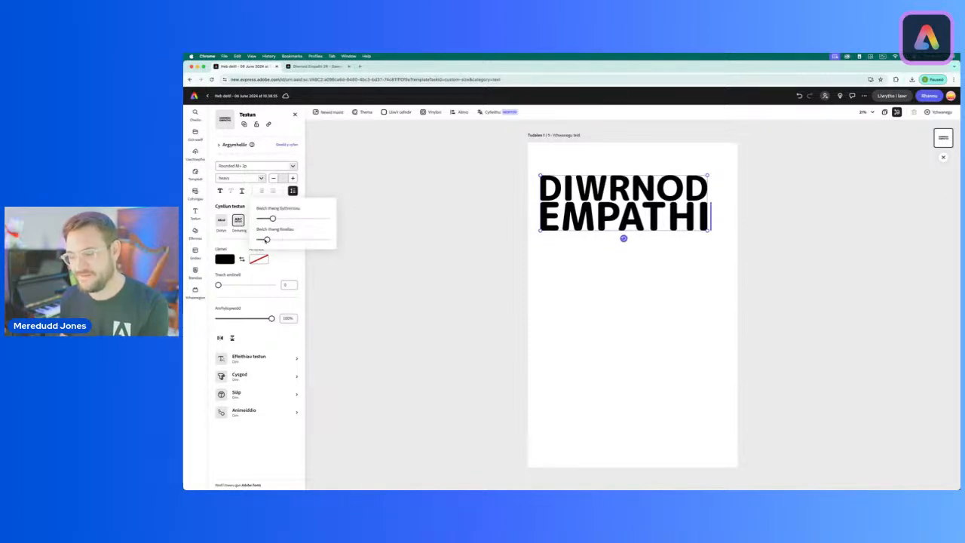
key(Escape)
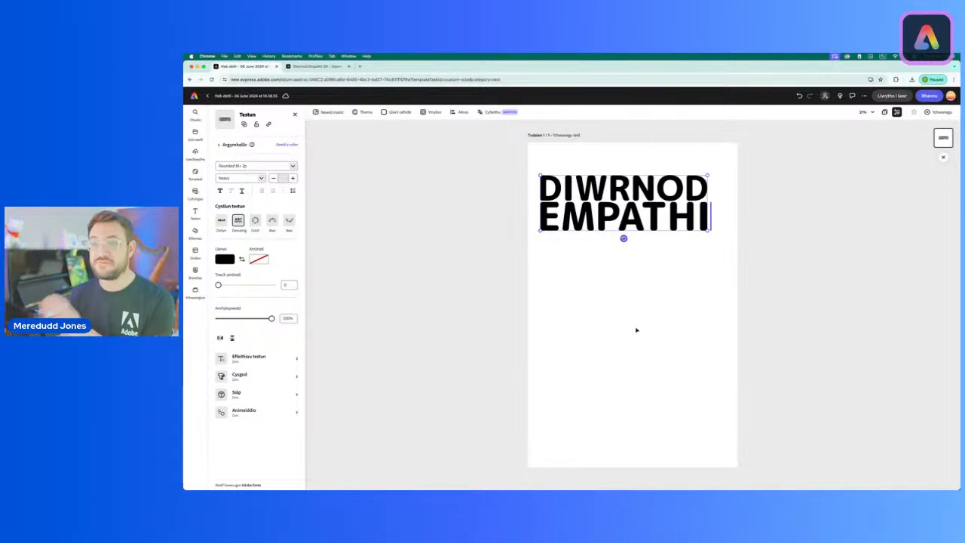
key(Escape)
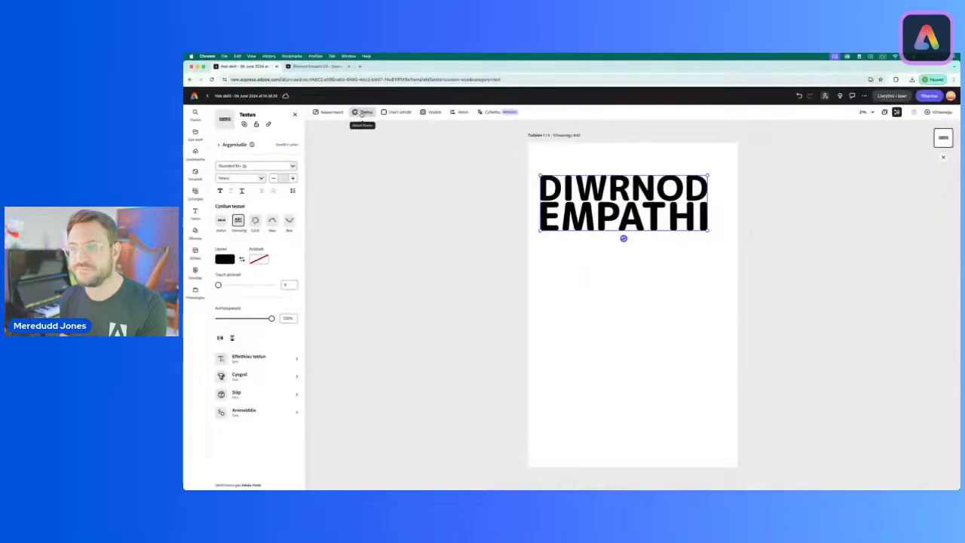
Step: Browse the color themes, expand the Proffesiynol group and apply its magenta, blue, light green, yellow and off-white theme to the page
click(362, 113)
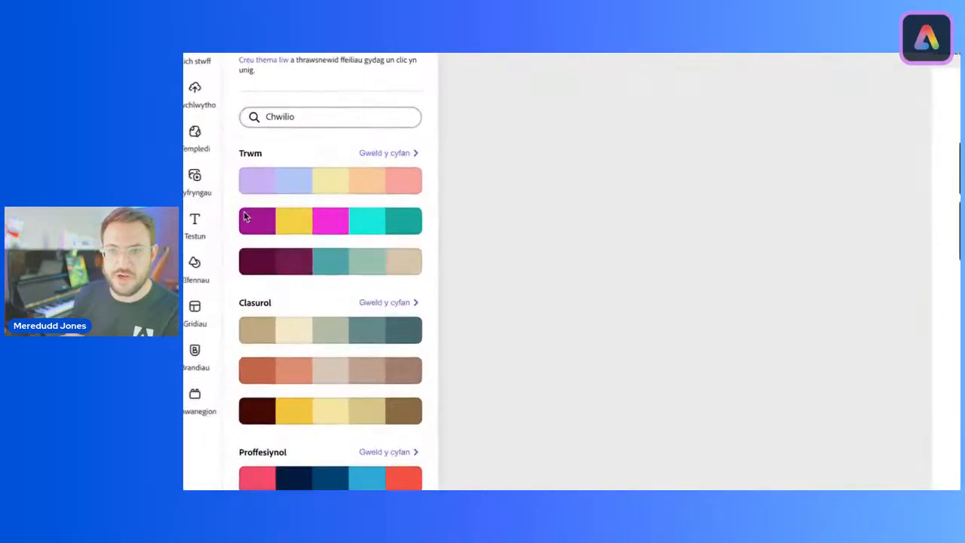
scroll(301, 252, down, 5)
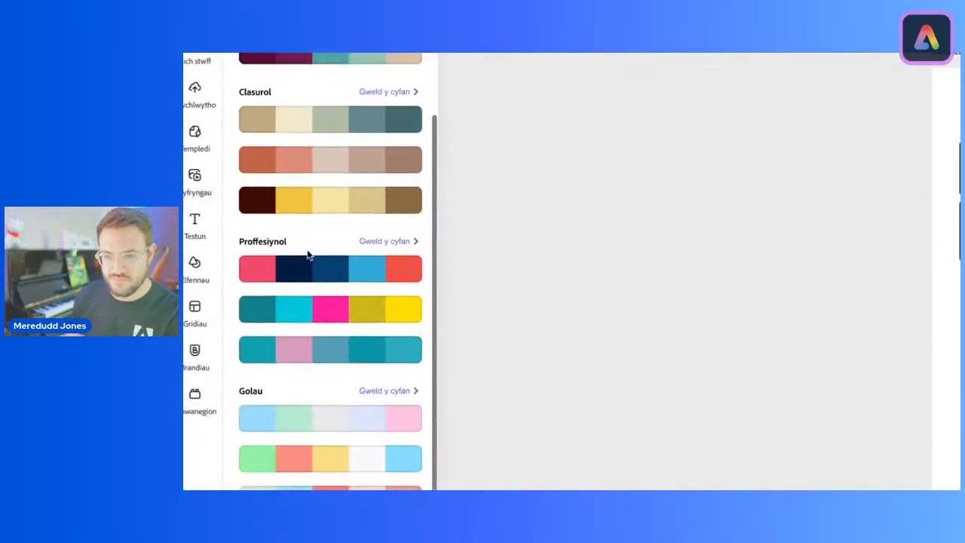
scroll(309, 256, down, 10)
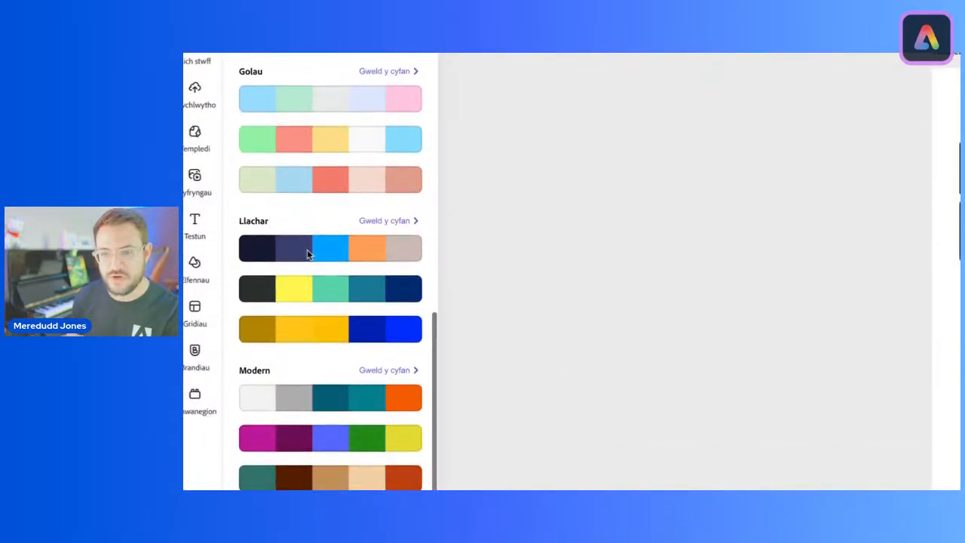
scroll(341, 427, down, 3)
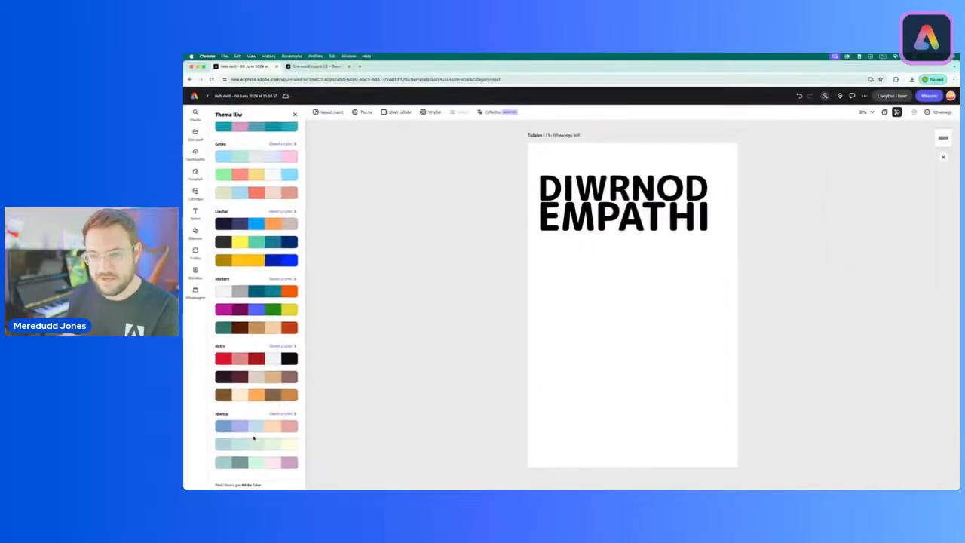
scroll(256, 301, up, 2)
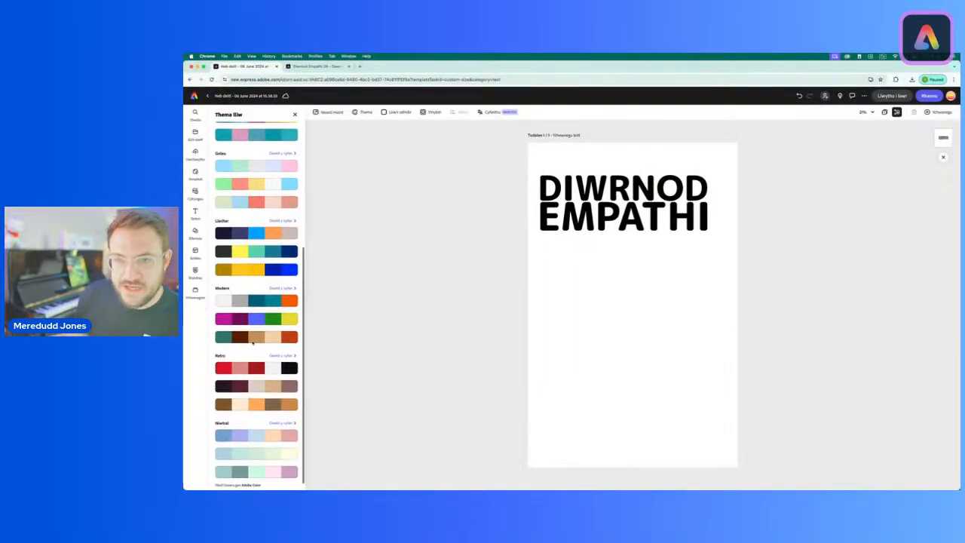
scroll(256, 290, up, 5)
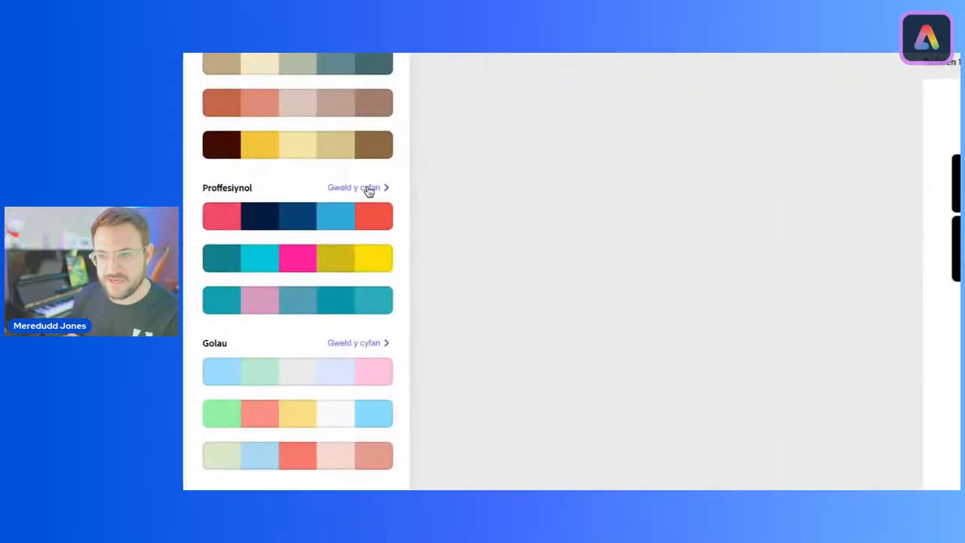
click(369, 189)
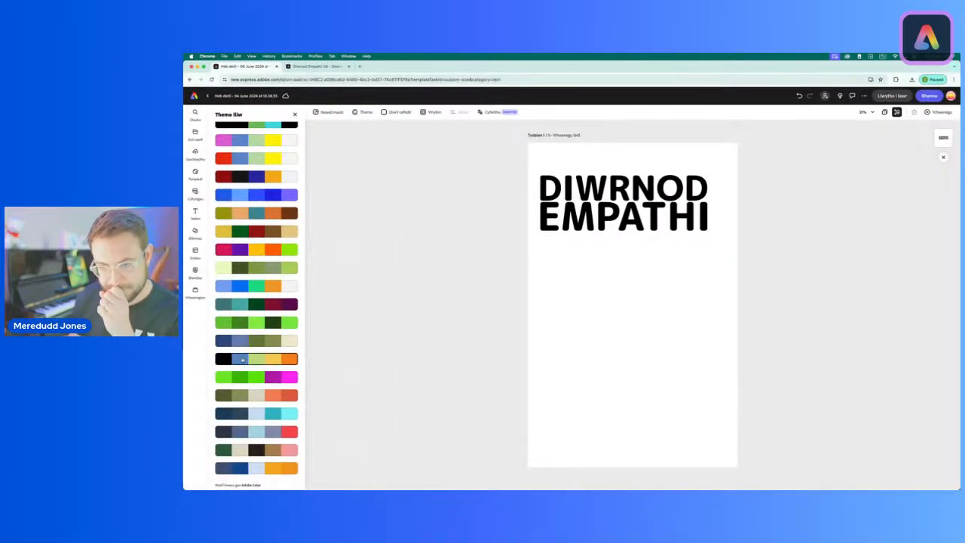
scroll(244, 360, down, 5)
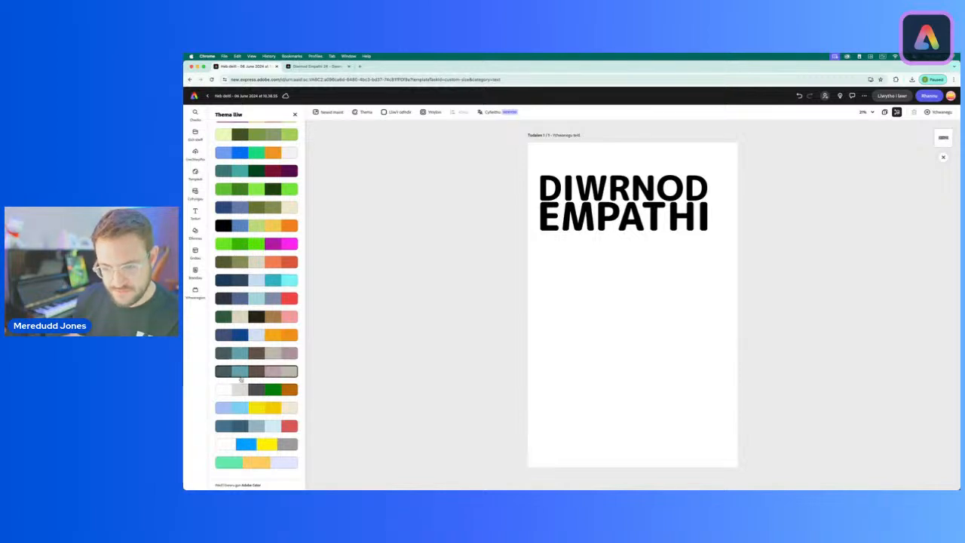
scroll(241, 380, up, 3)
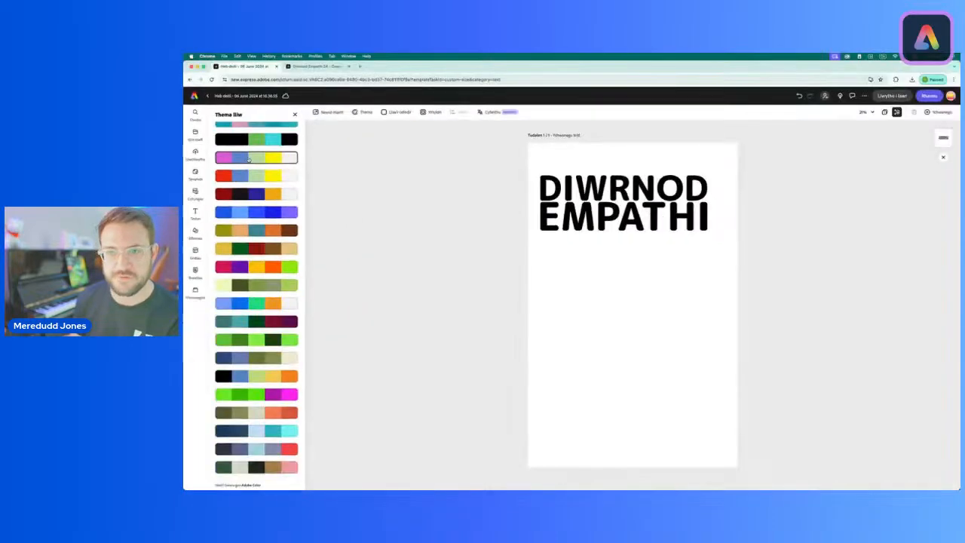
click(324, 158)
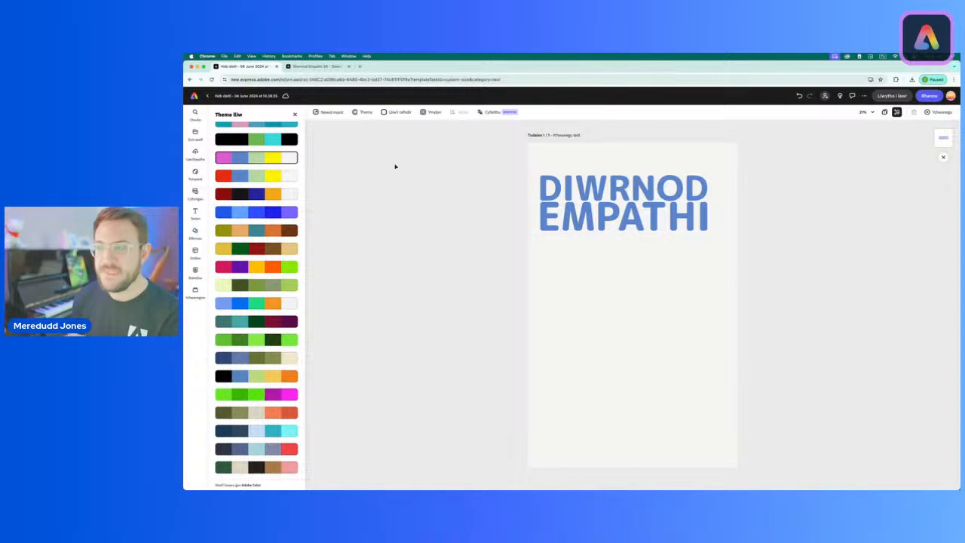
Step: Shuffle the page theme's colors until the title is light green on a yellow background
scroll(250, 160, up, 4)
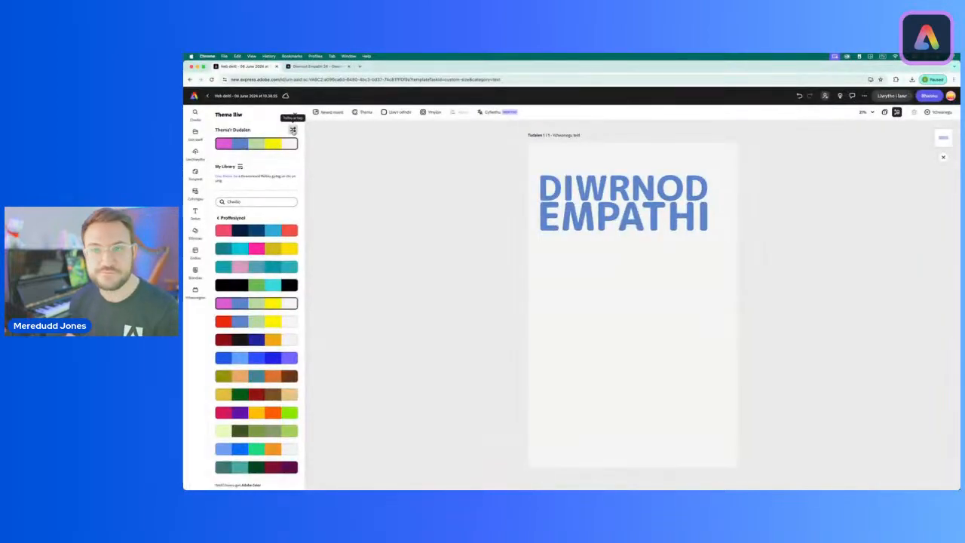
click(293, 130)
click(292, 130)
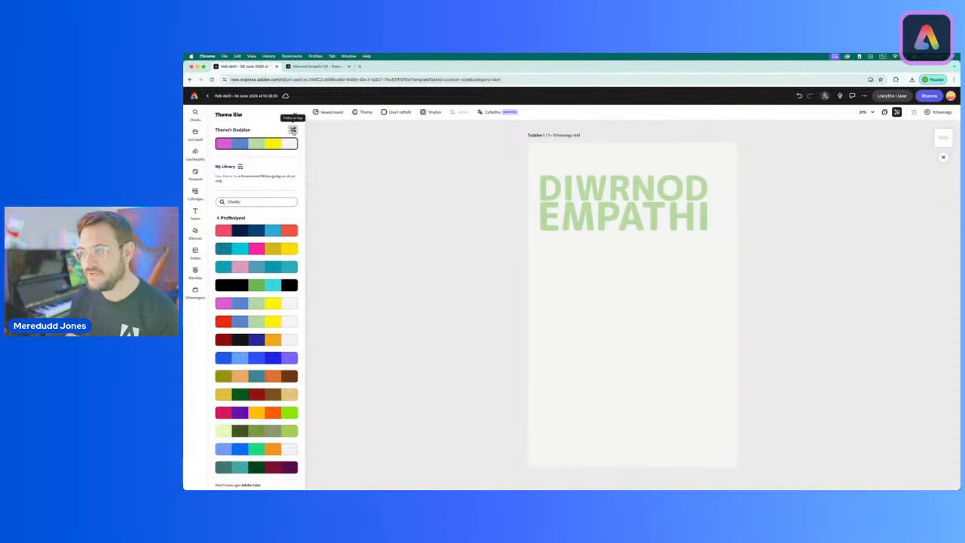
click(292, 130)
click(293, 130)
click(292, 129)
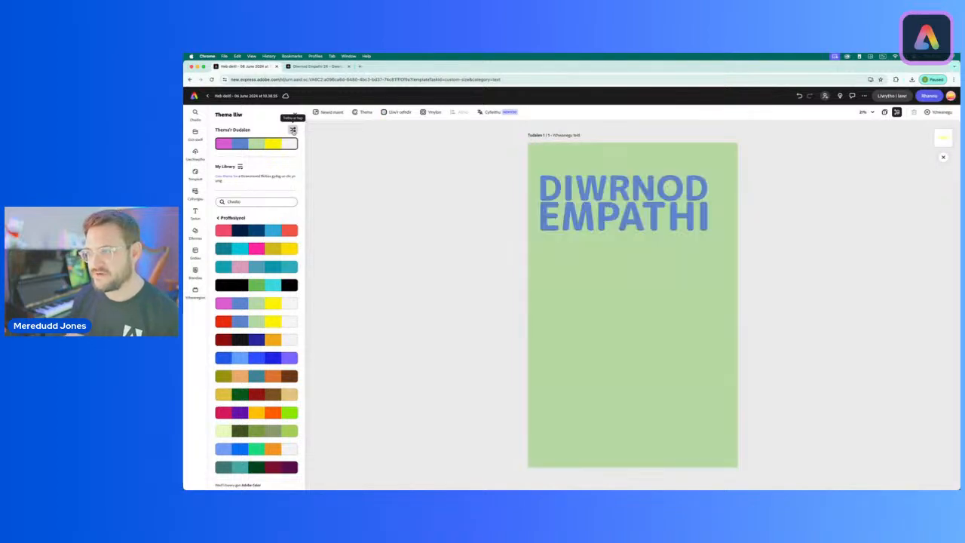
click(292, 129)
click(292, 129)
click(293, 130)
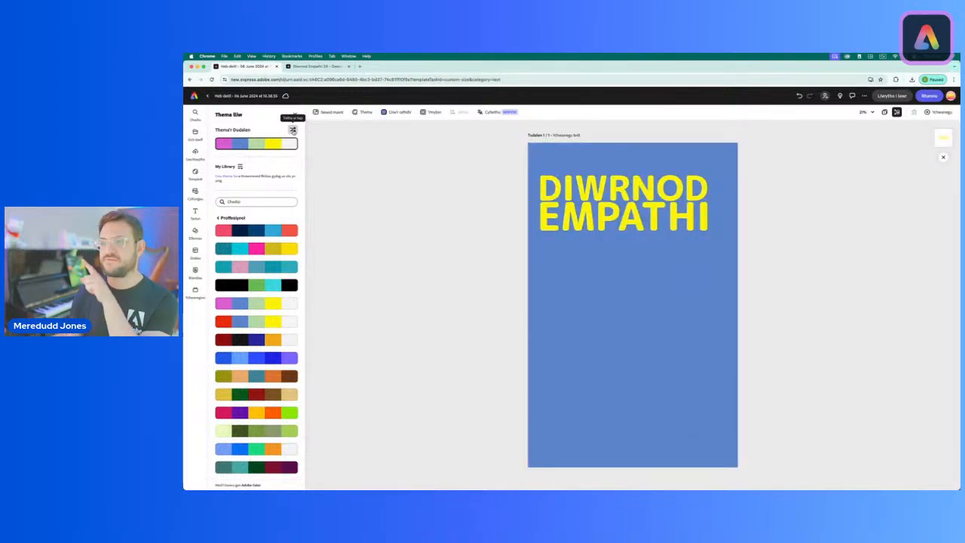
click(293, 129)
click(293, 130)
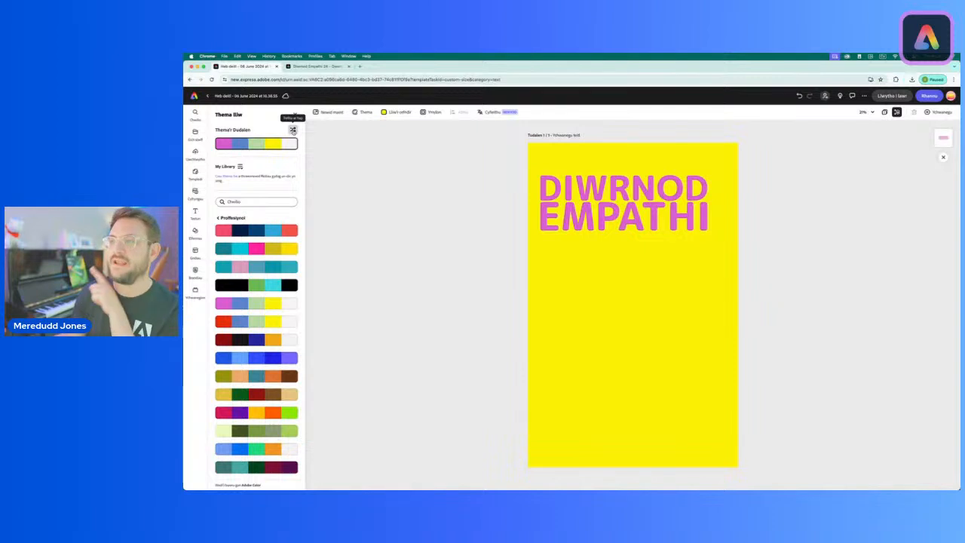
click(292, 130)
click(292, 130)
click(292, 130)
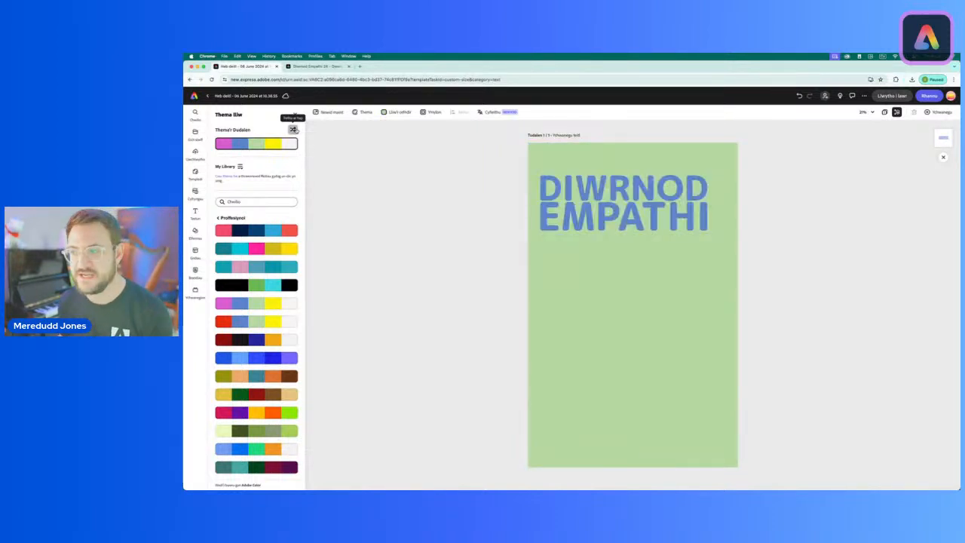
click(293, 129)
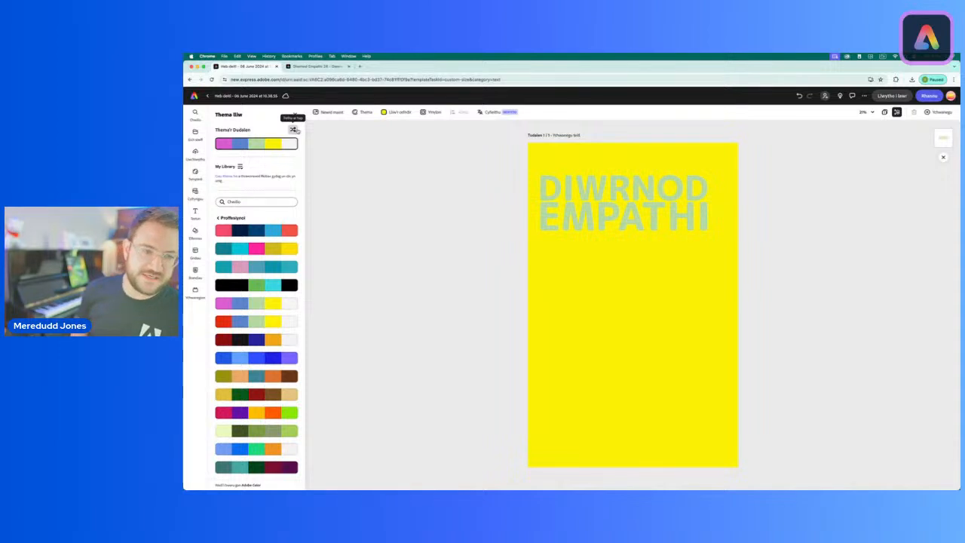
Step: Select the title and add a dark outline by raising its outline thickness to about 14
click(637, 192)
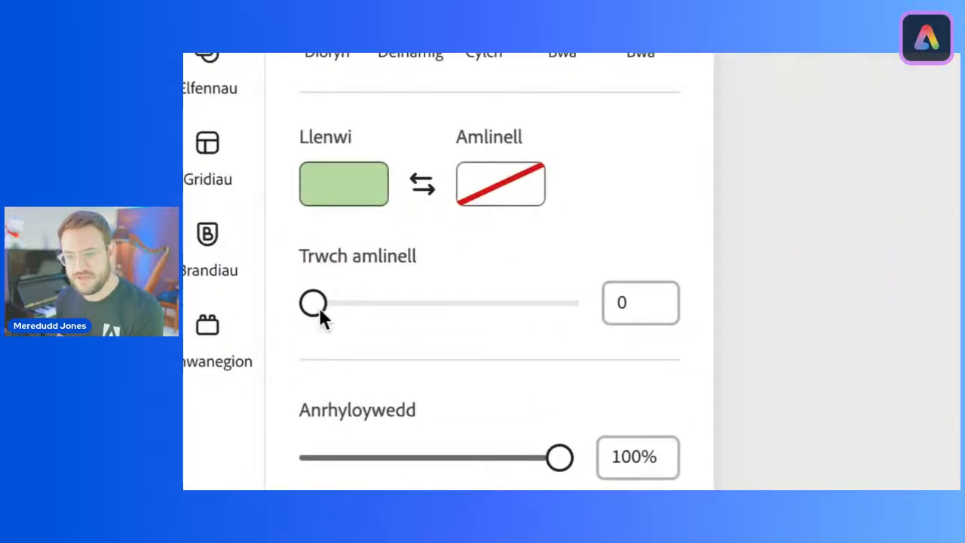
mouse_move(317, 304)
mouse_down()
mouse_move(348, 309)
mouse_move(338, 309)
mouse_up()
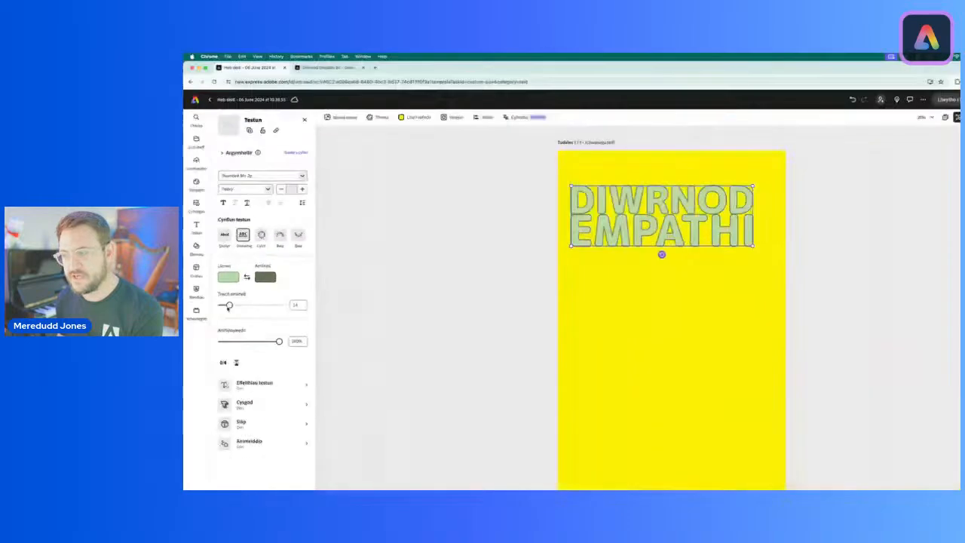
Step: Reduce the title's outline thickness to 10, set the outline color to black, and deselect the title
drag(225, 285, 224, 285)
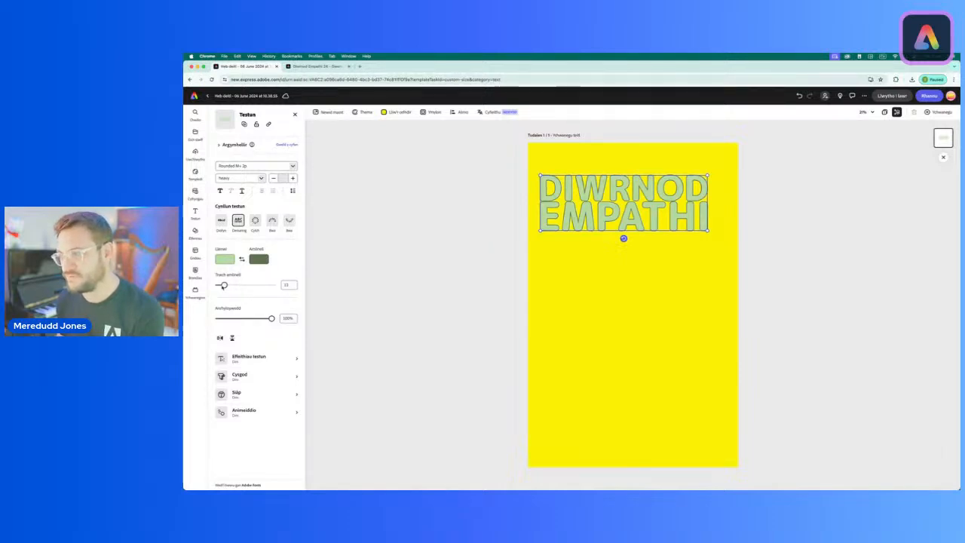
drag(224, 285, 223, 285)
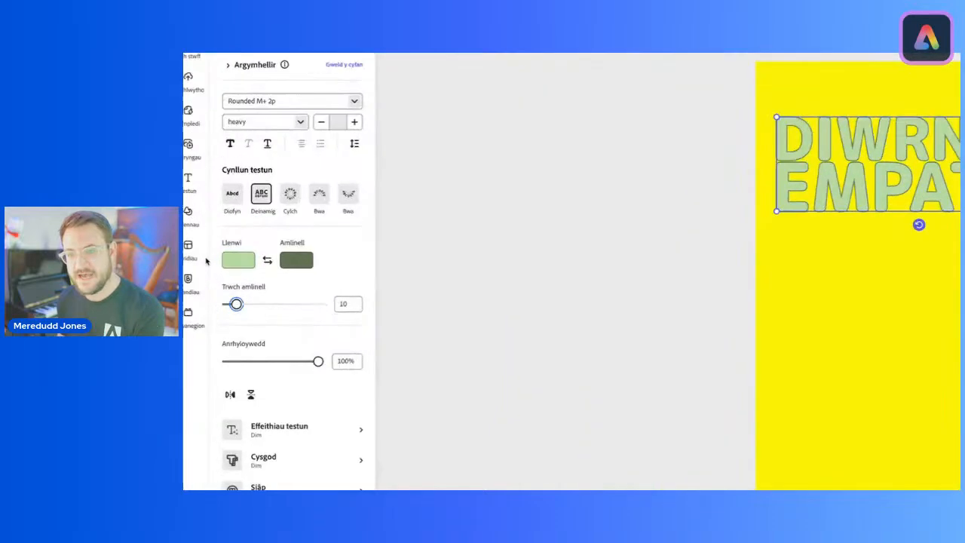
click(310, 262)
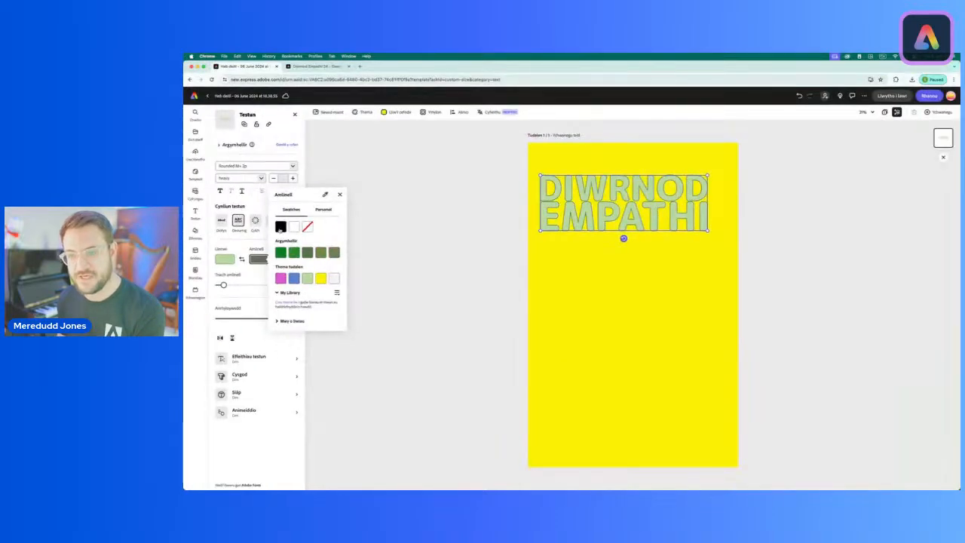
click(281, 227)
click(395, 261)
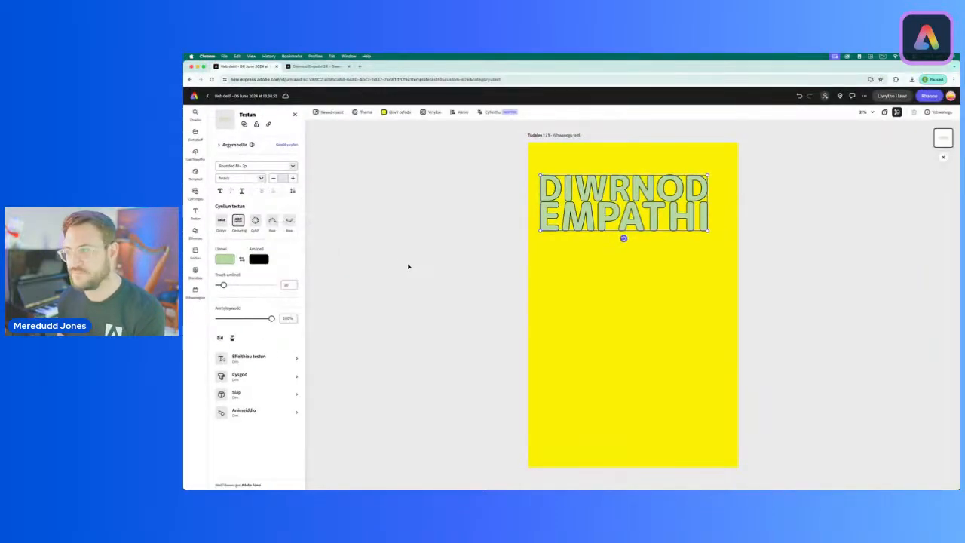
click(405, 267)
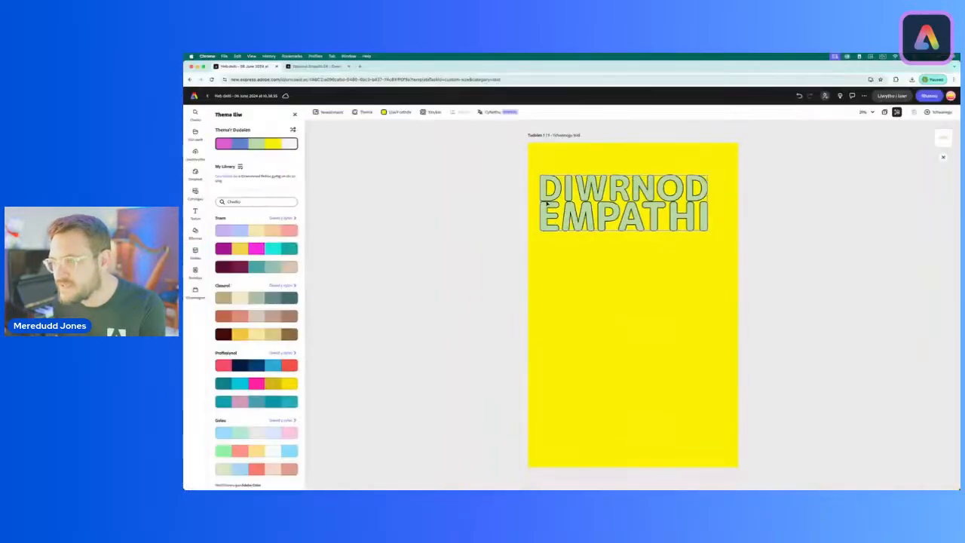
Step: Select the title and increase its line spacing slightly so the outlines of its two lines do not touch
click(603, 203)
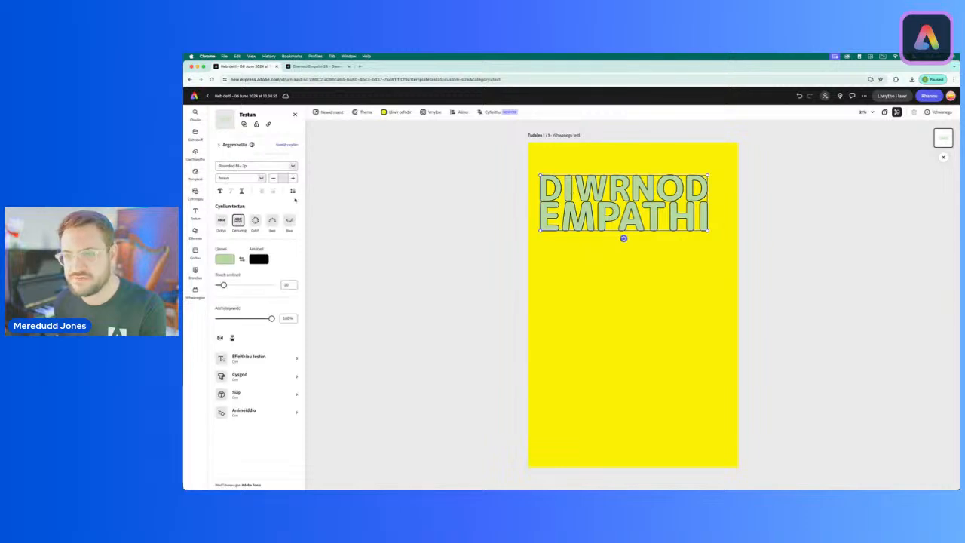
click(237, 220)
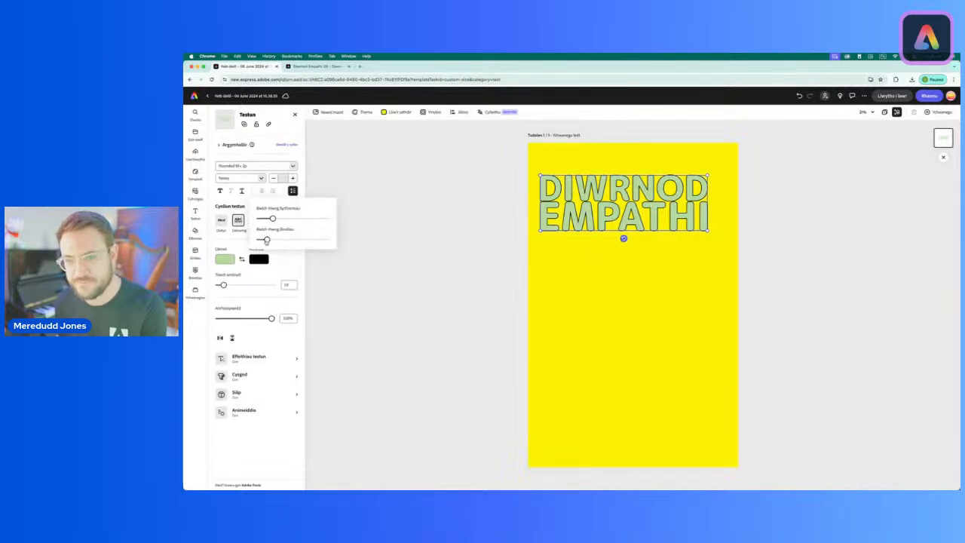
drag(266, 239, 265, 240)
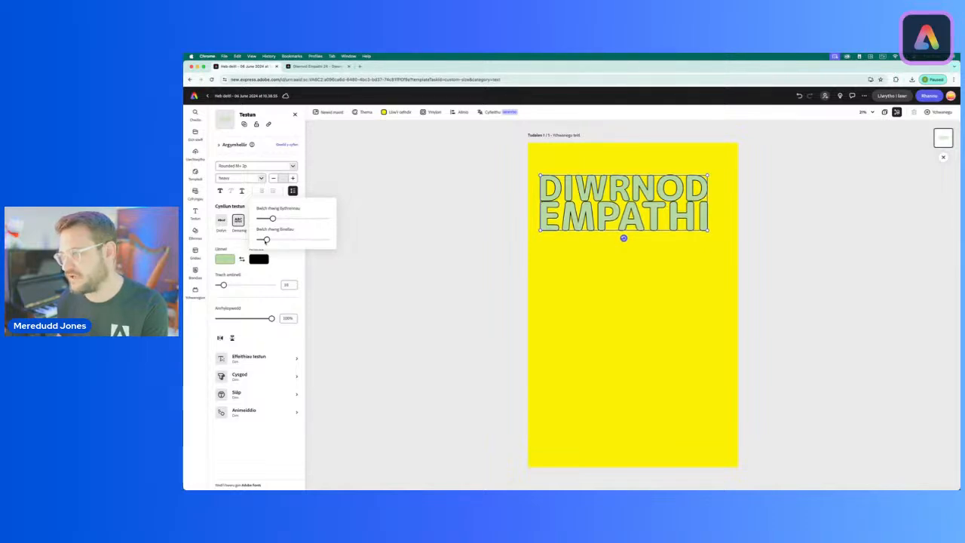
drag(265, 240, 266, 240)
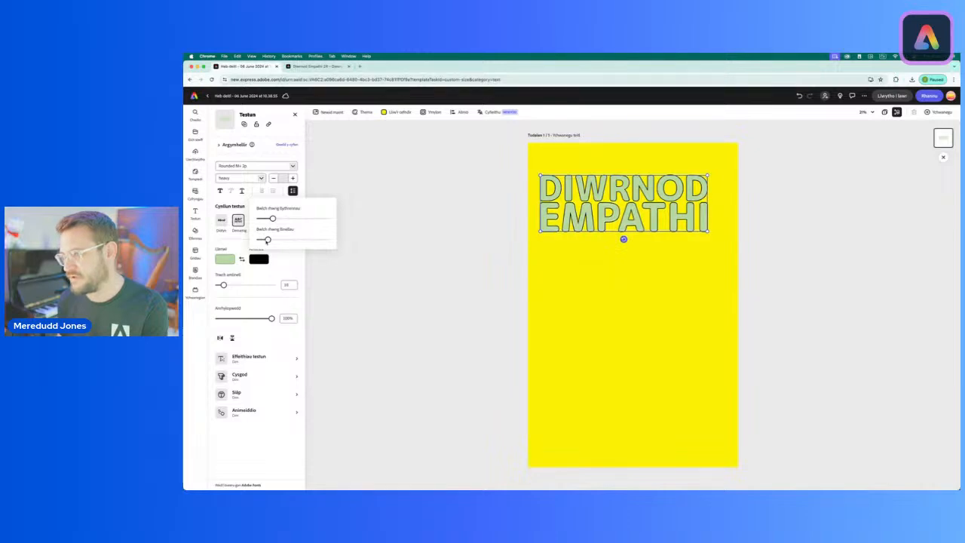
click(600, 299)
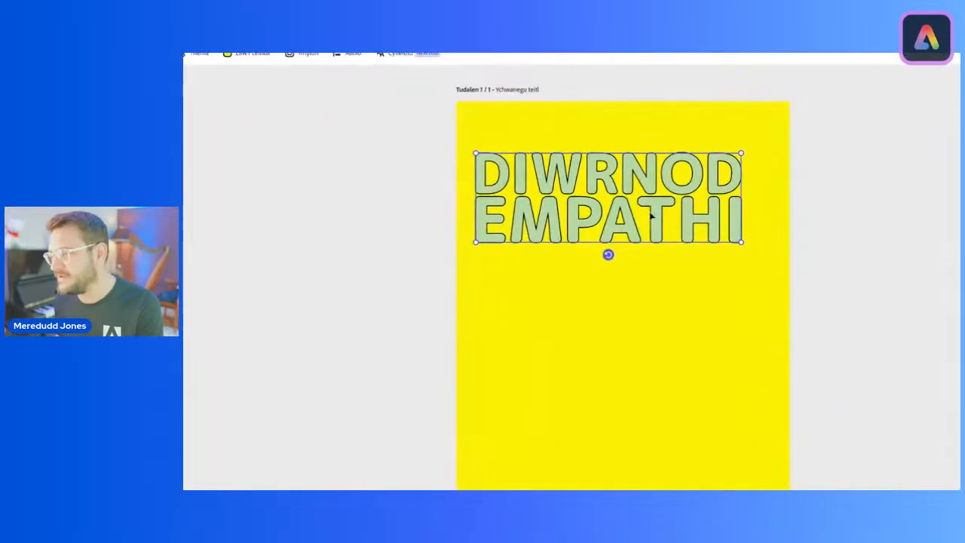
Step: Move the title into the page's upper-left corner and scale it down to about 70% of the page width
drag(601, 173, 581, 118)
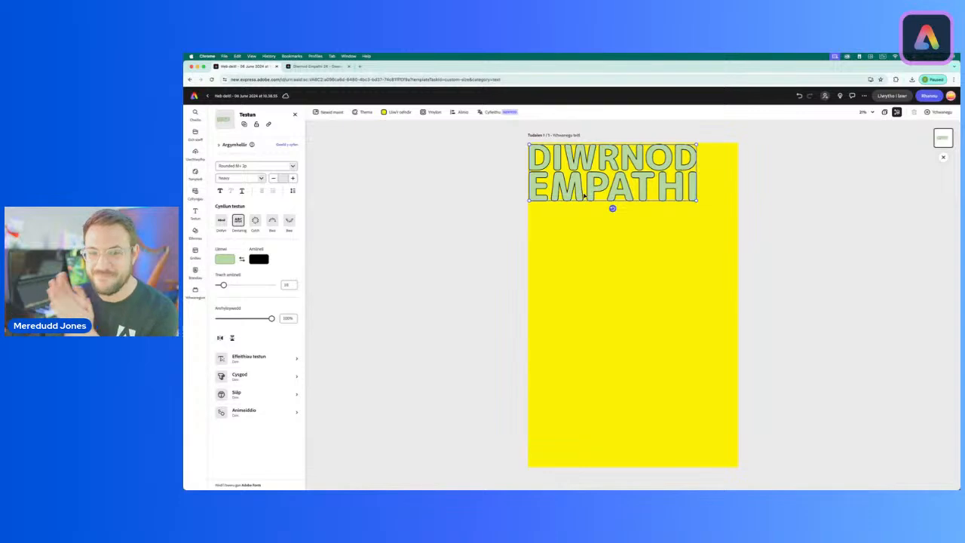
click(497, 163)
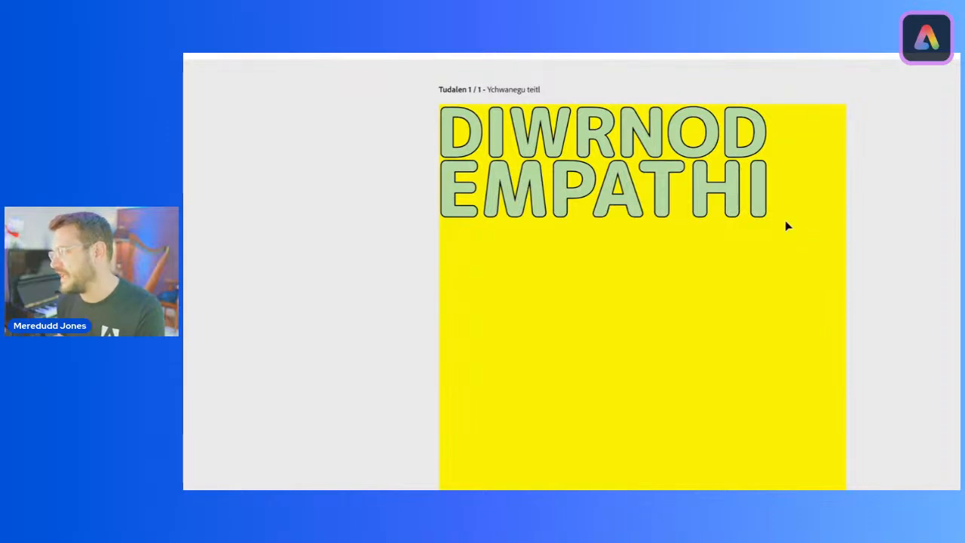
click(765, 215)
drag(765, 215, 720, 214)
click(483, 198)
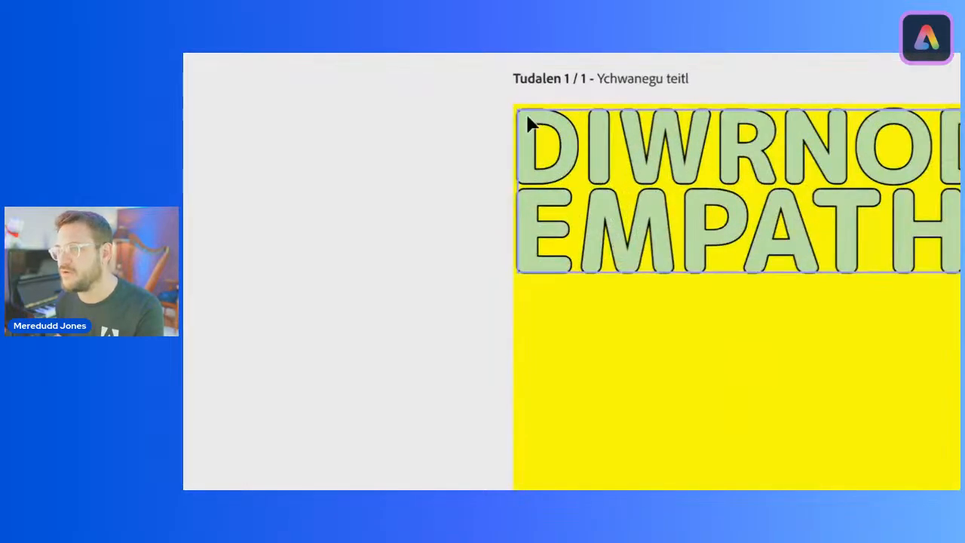
Step: Duplicate the title eight times to build a diagonal stack of nine overlapping layers
click(549, 118)
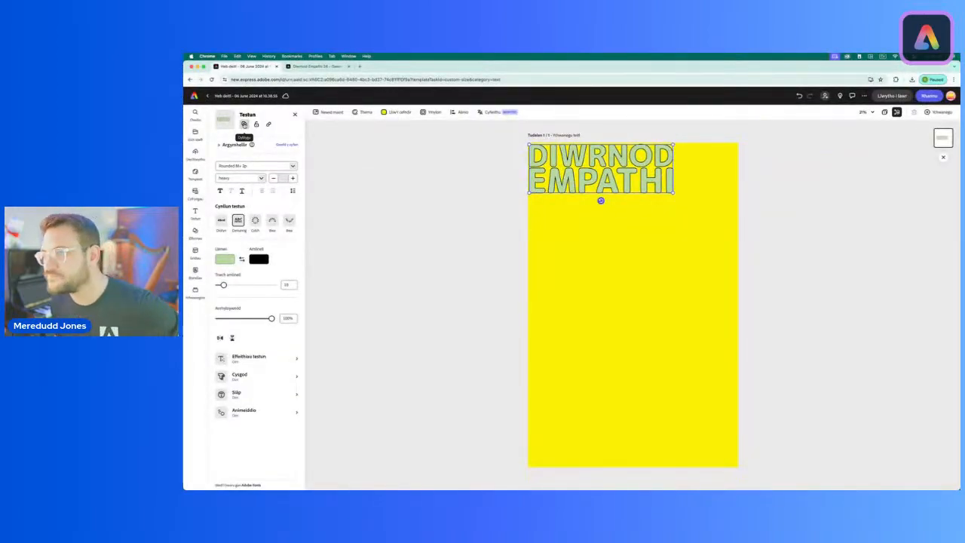
click(244, 125)
click(243, 124)
click(244, 125)
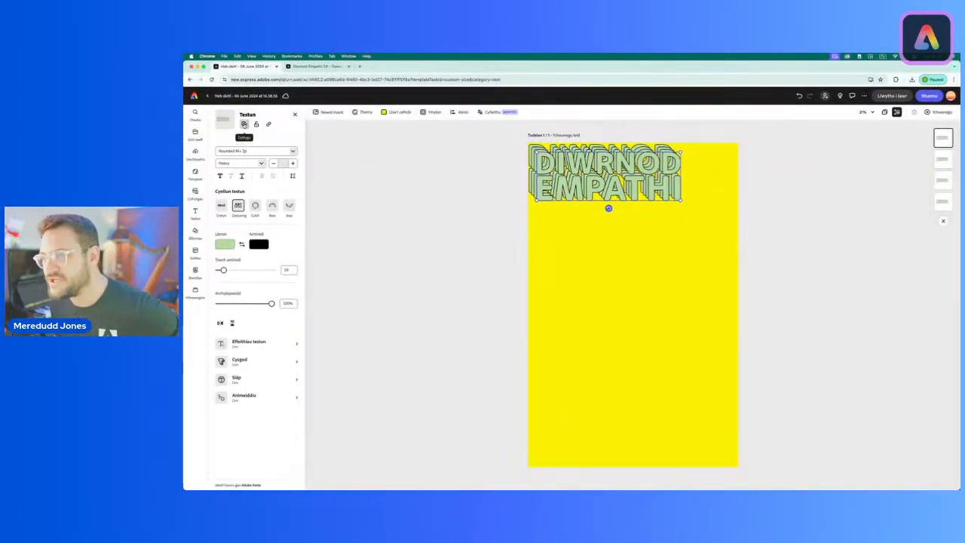
click(244, 125)
click(244, 125)
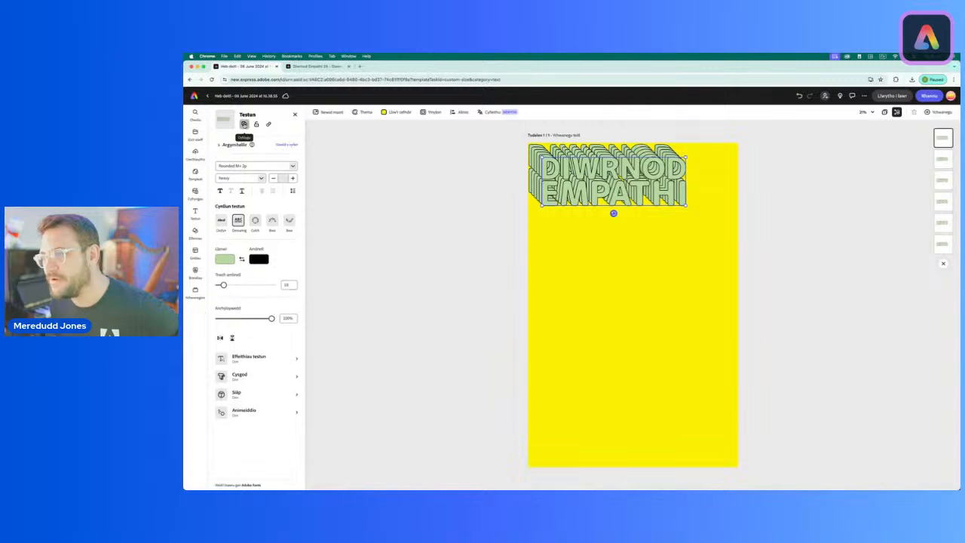
click(244, 124)
click(244, 125)
click(244, 124)
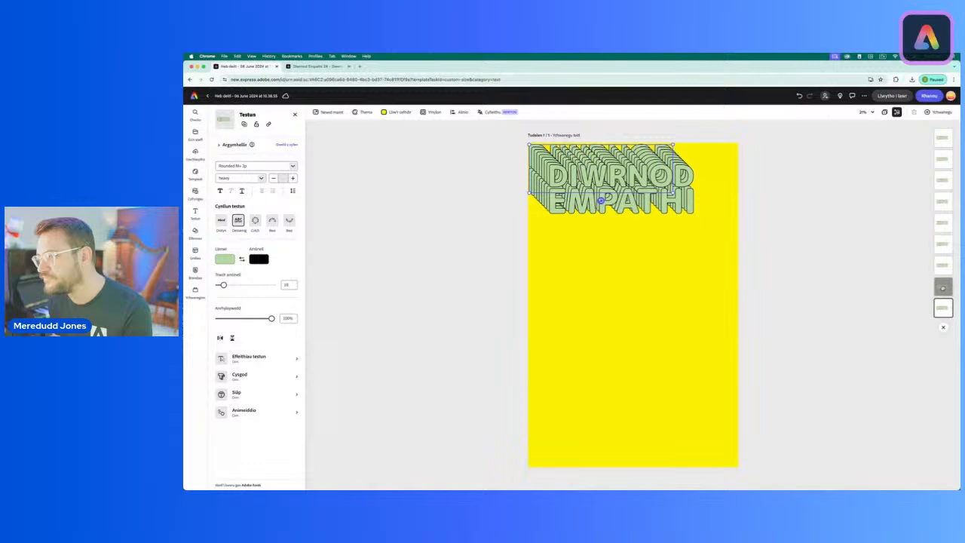
Step: Fill the second, third and fourth title layers from the back with the theme's magenta, blue and off-white respectively
click(943, 288)
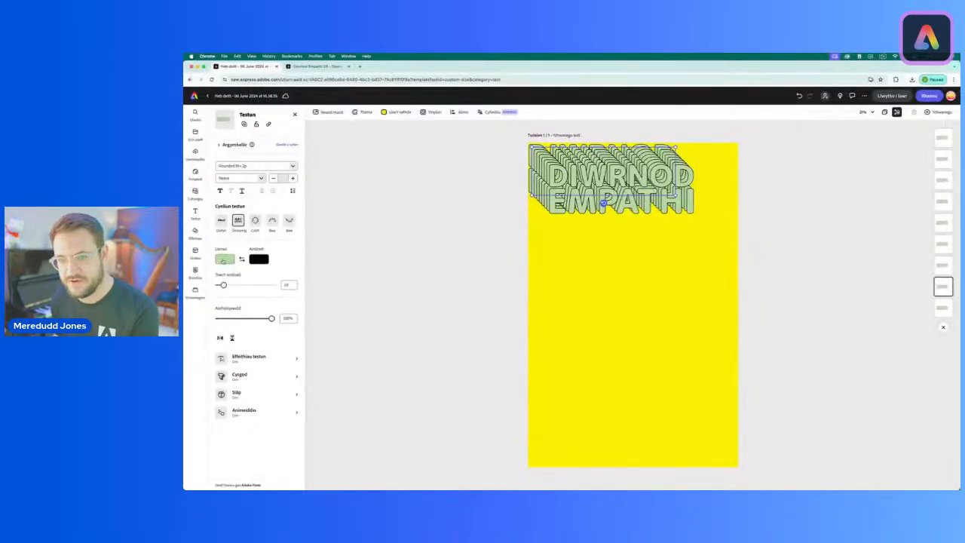
click(223, 259)
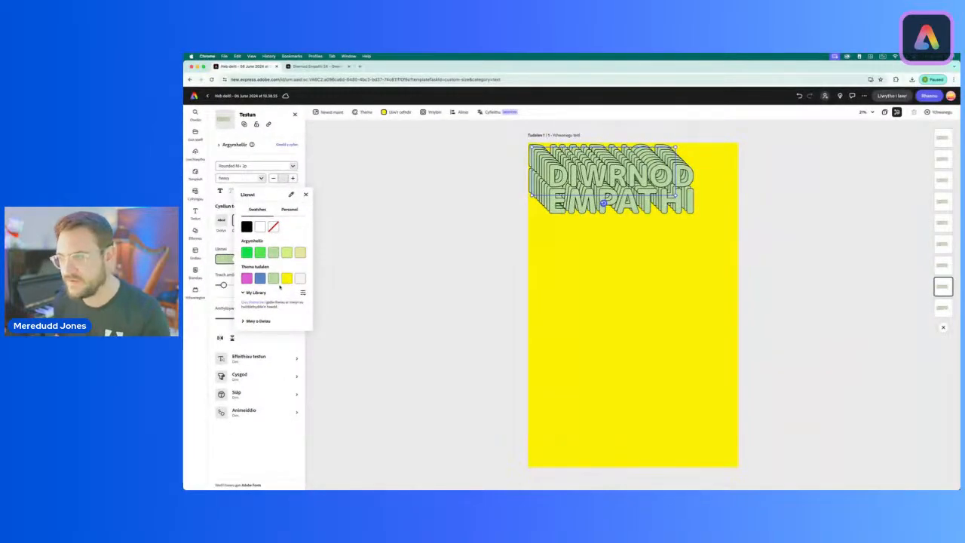
click(247, 279)
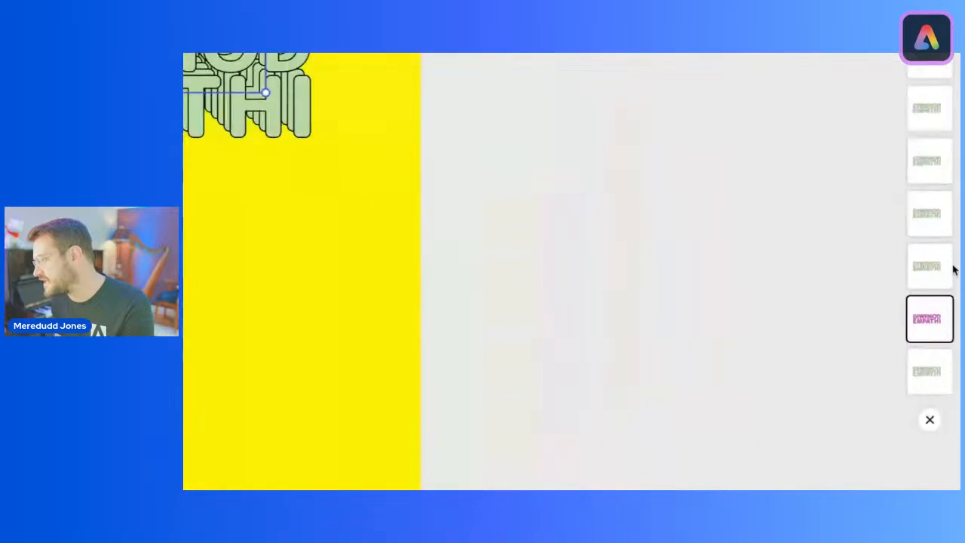
click(925, 269)
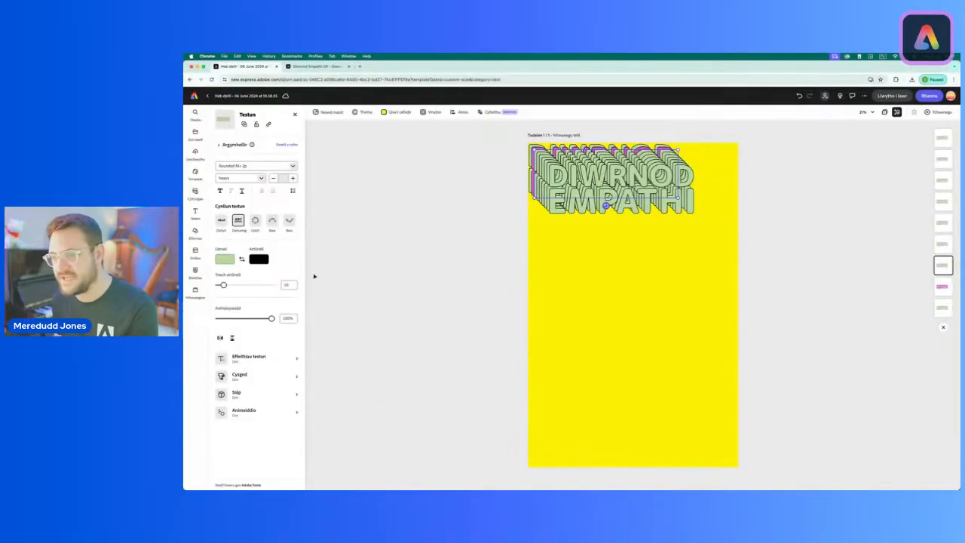
click(224, 259)
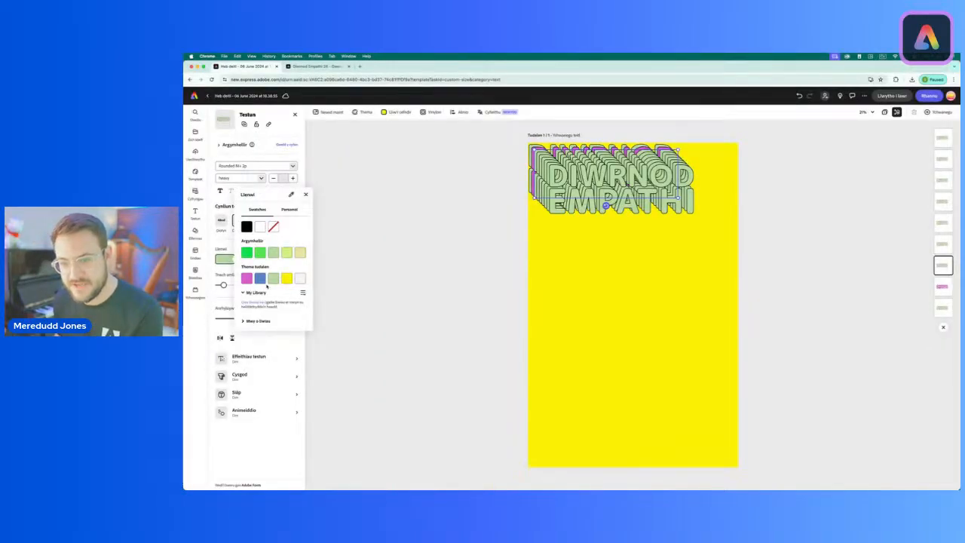
click(260, 279)
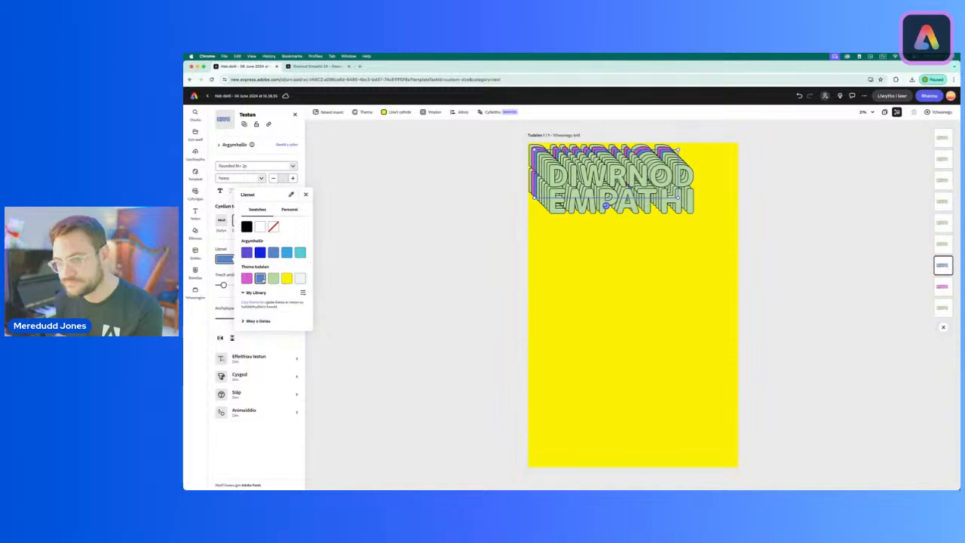
click(944, 244)
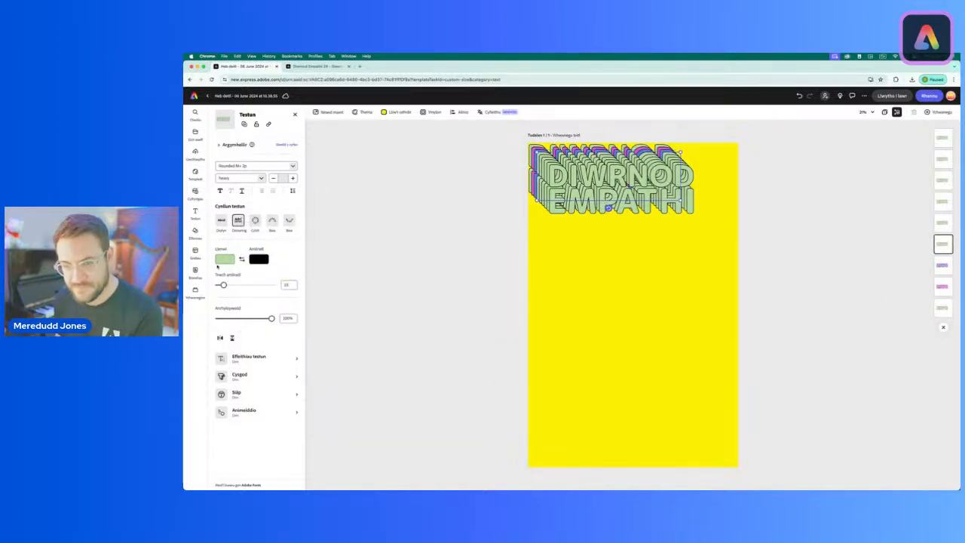
click(230, 260)
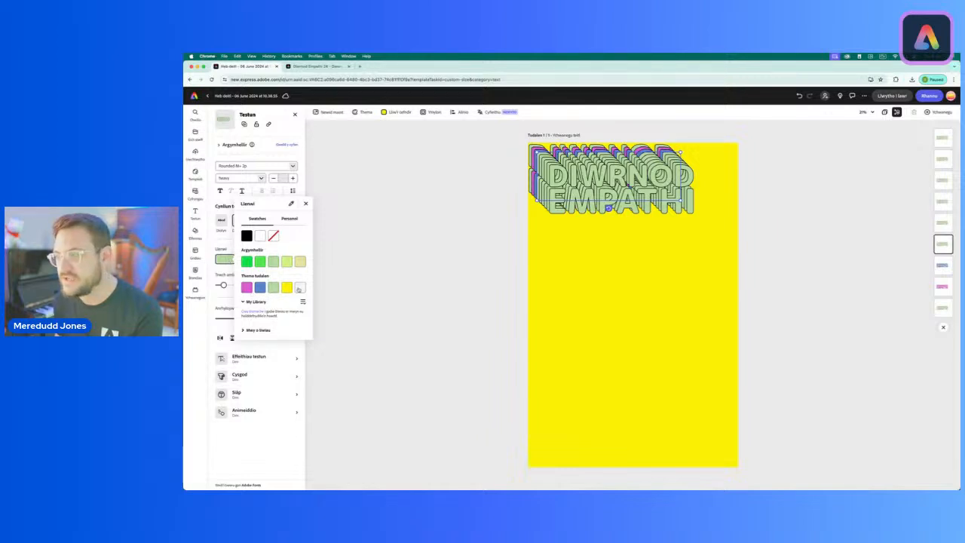
click(300, 288)
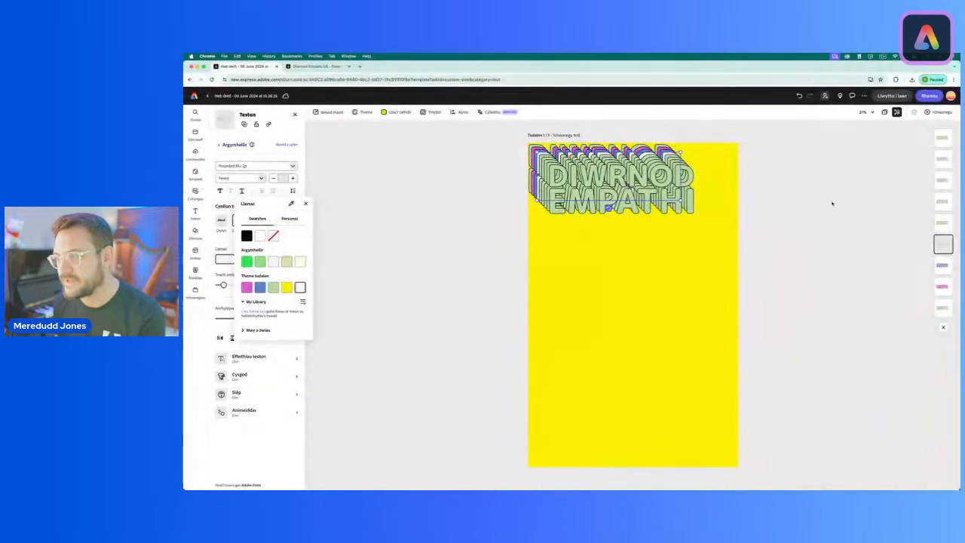
Step: Leave the fifth title layer from the back light green, and fill the sixth with theme magenta and the seventh with theme blue
click(947, 225)
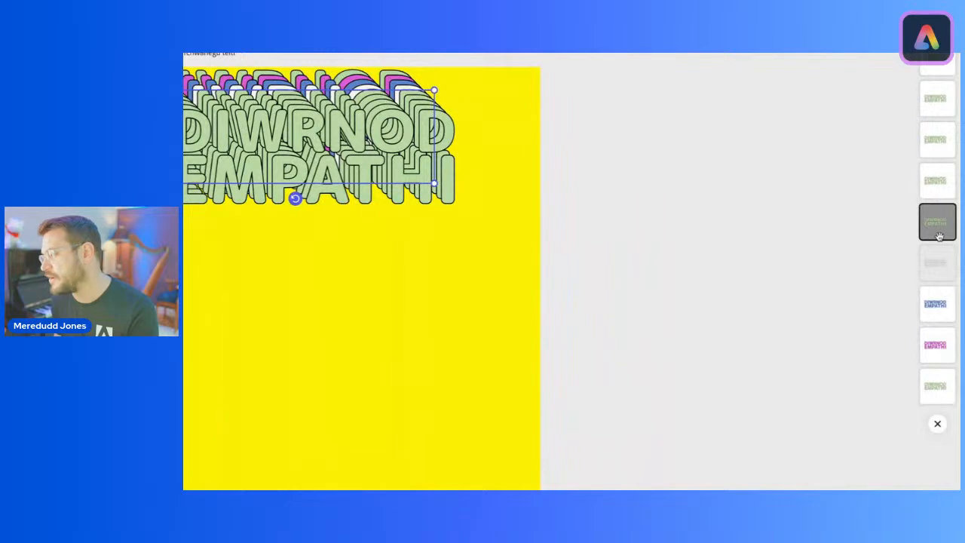
click(938, 184)
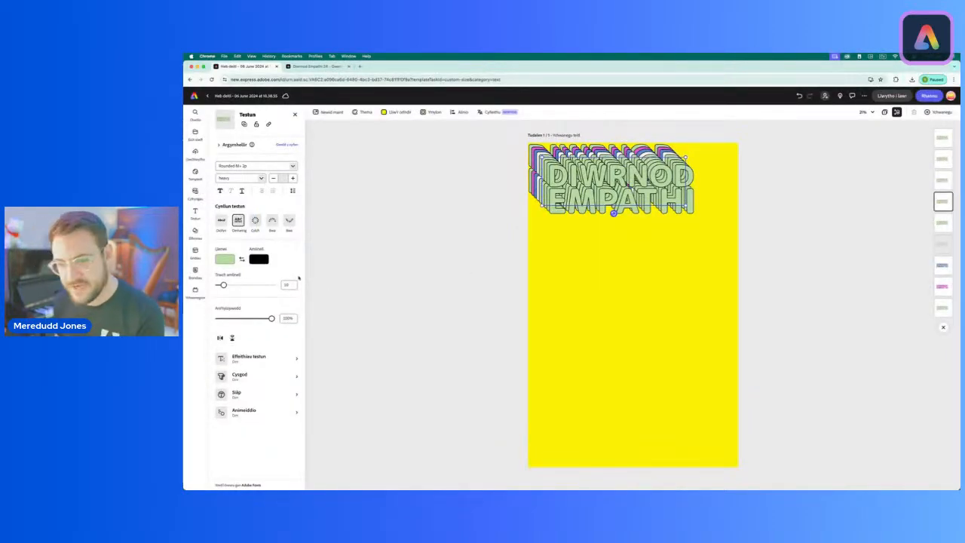
click(225, 259)
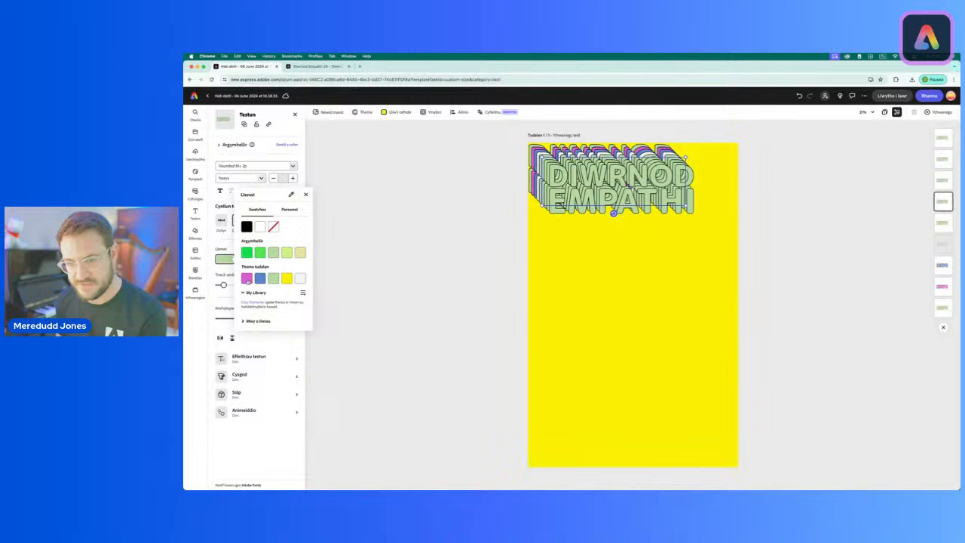
click(246, 278)
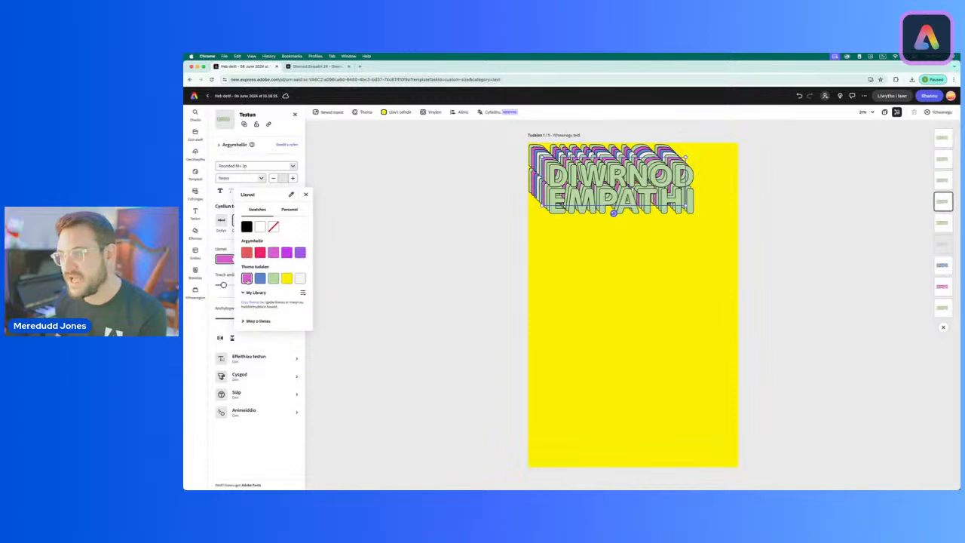
click(942, 181)
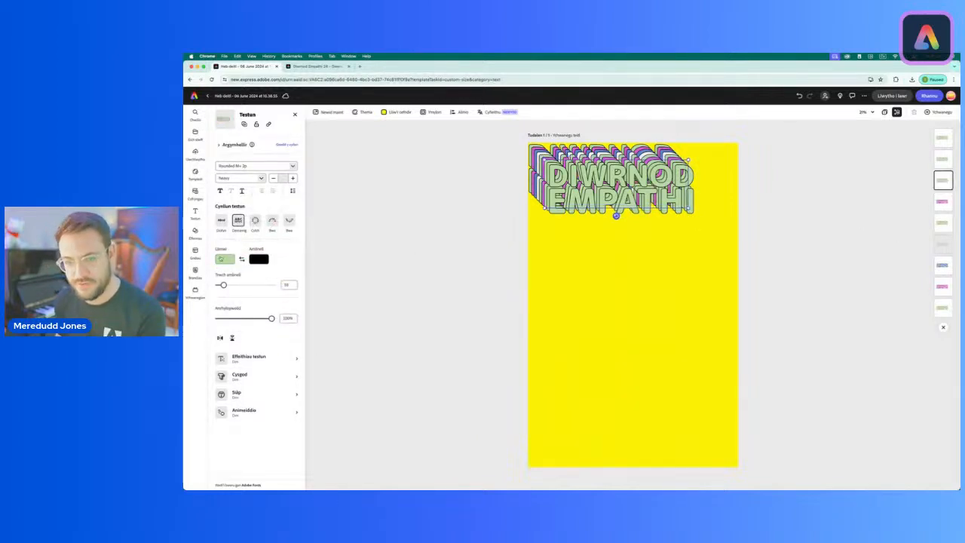
click(221, 259)
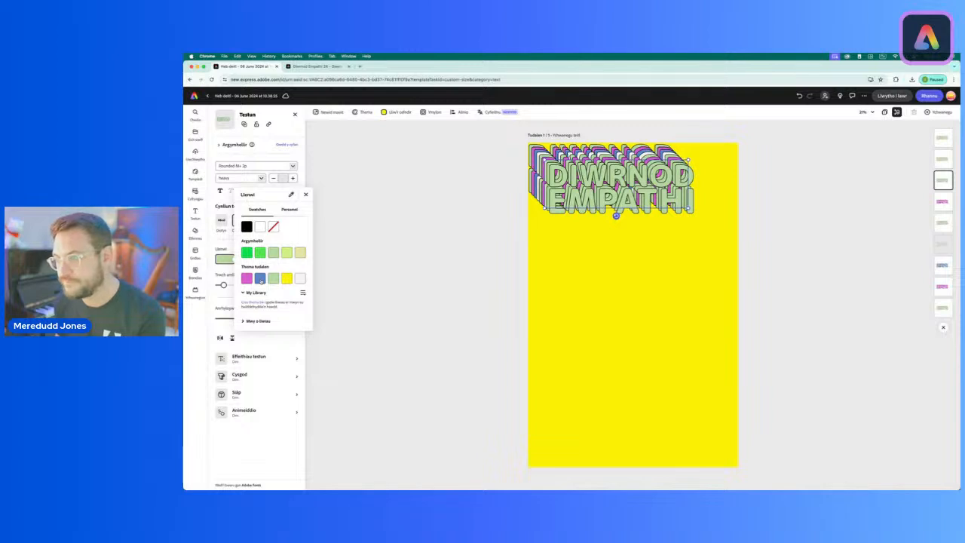
click(260, 279)
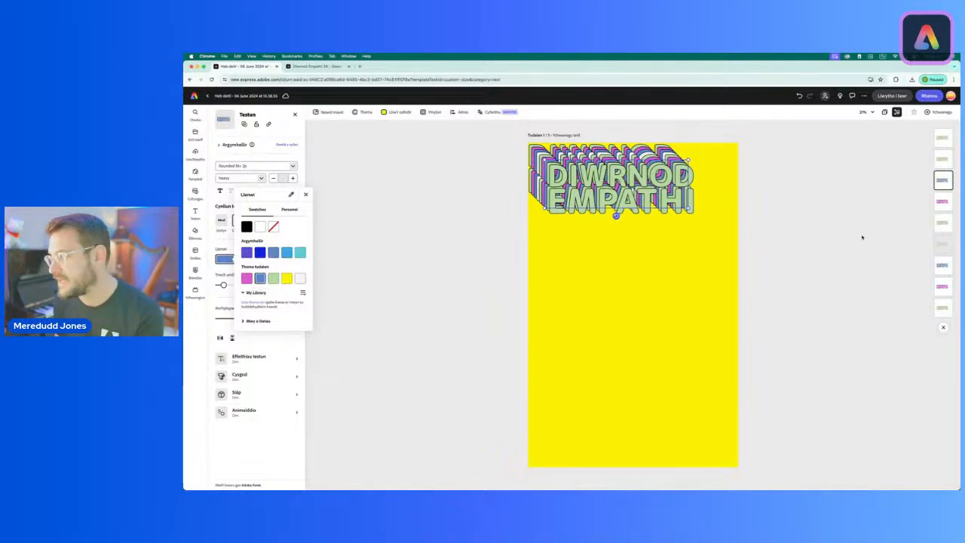
Step: Fill the eighth title layer from the back with the theme's off-white
click(943, 159)
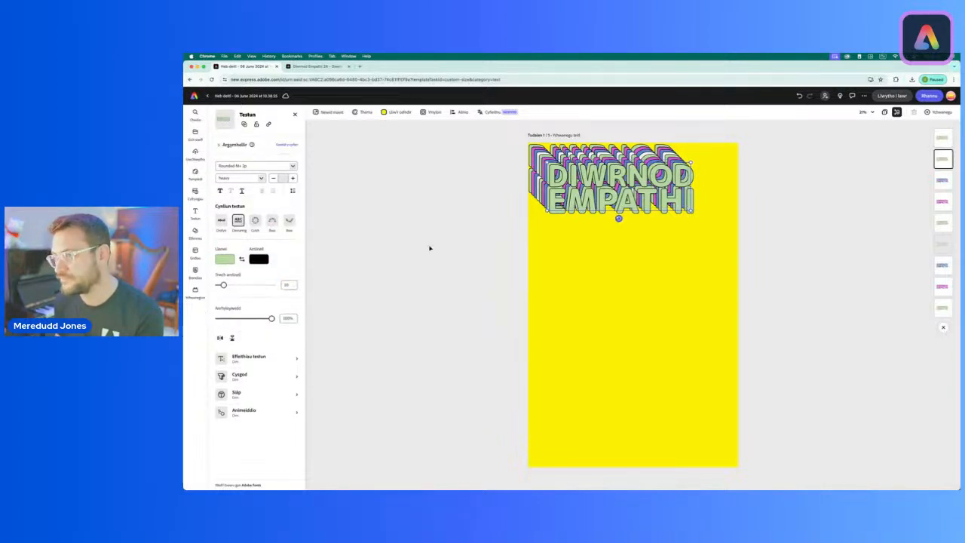
click(227, 259)
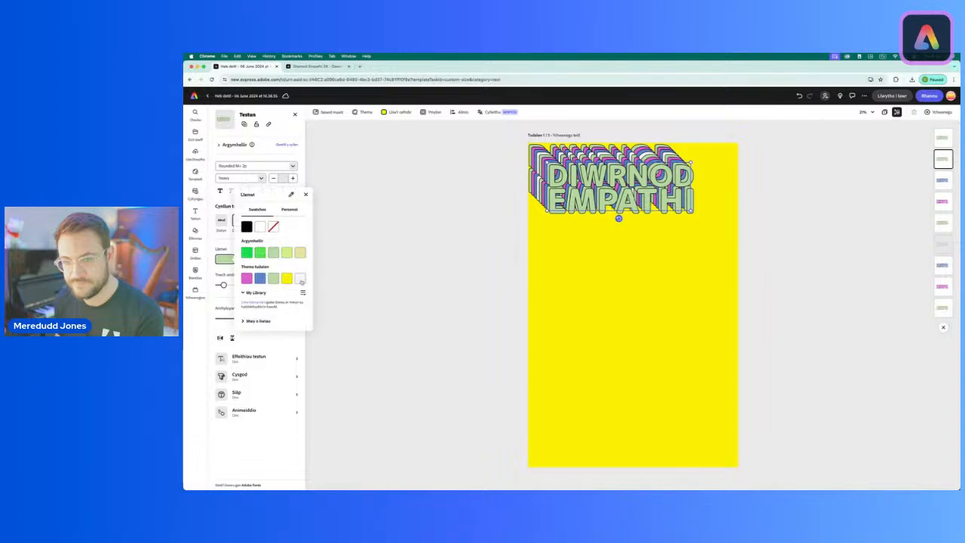
click(302, 281)
click(388, 284)
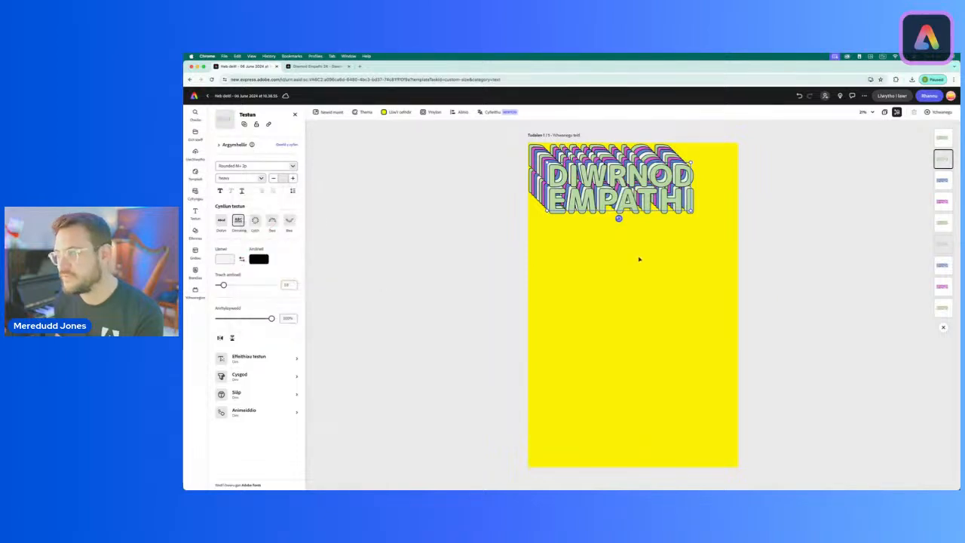
click(773, 238)
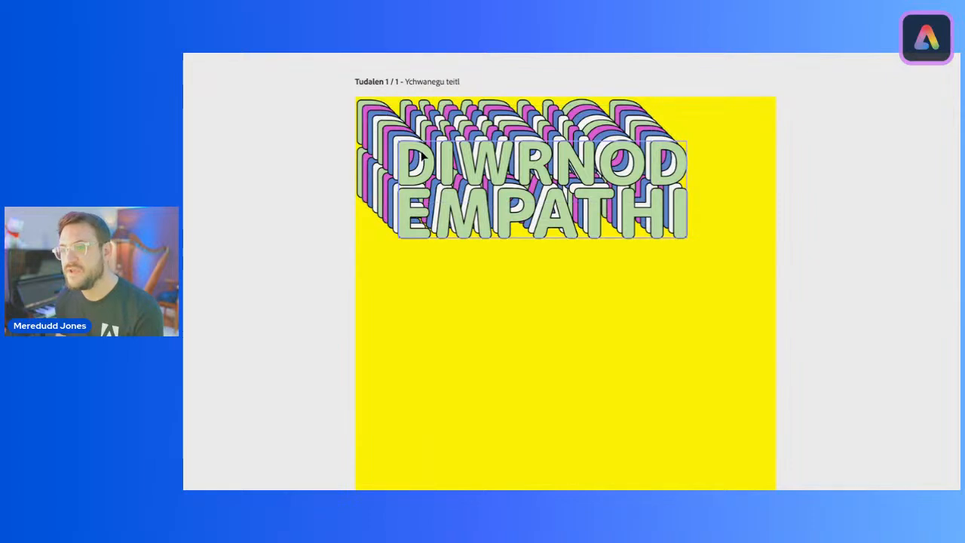
Step: Fill the front title layer with plain white from the basic swatches
click(427, 156)
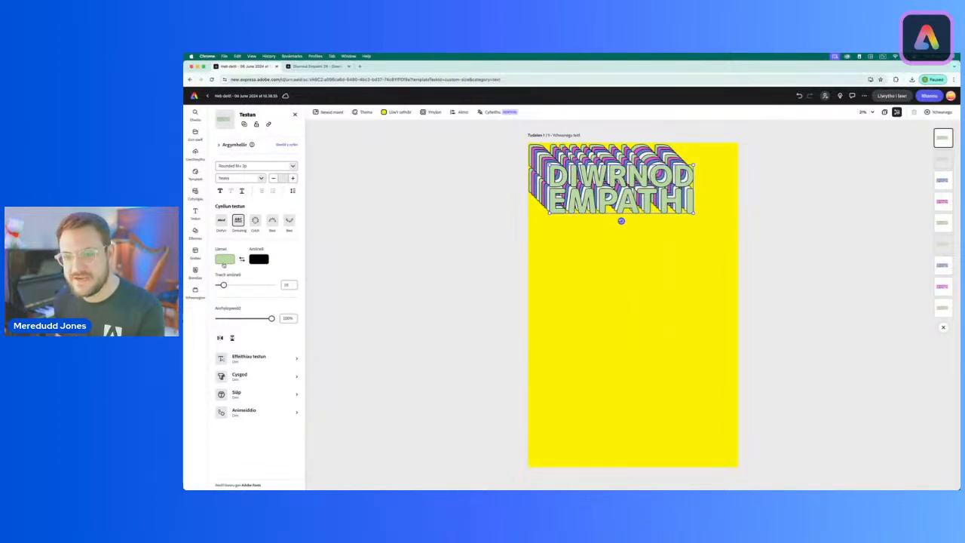
click(224, 261)
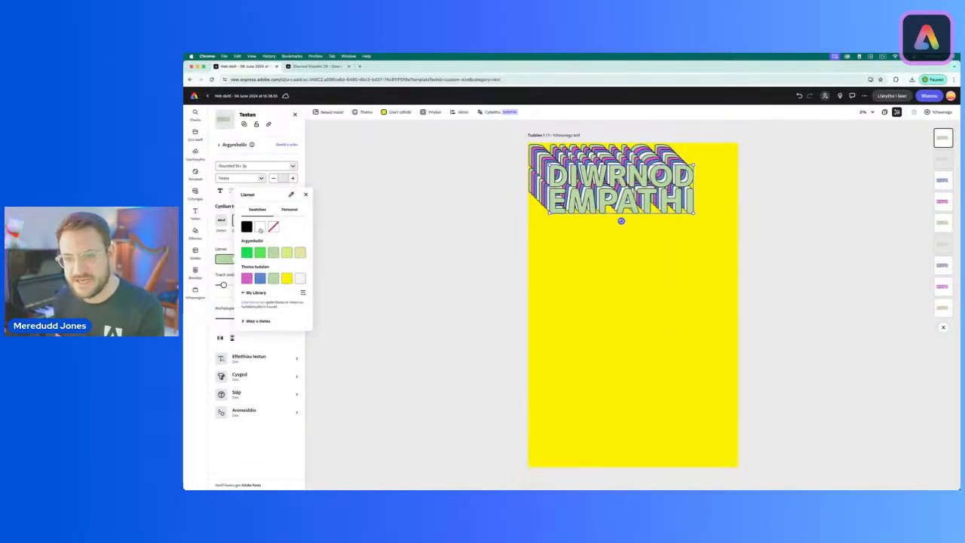
click(259, 227)
click(491, 224)
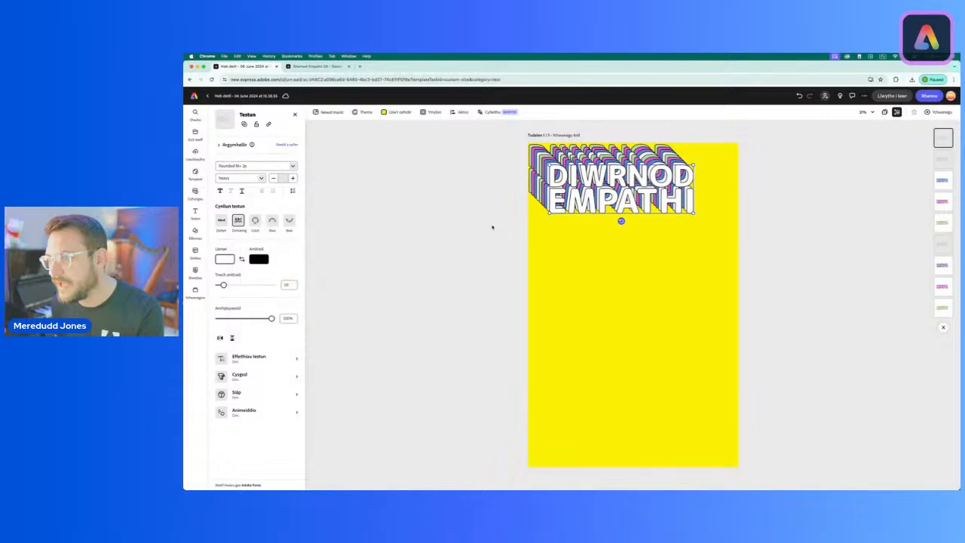
click(536, 206)
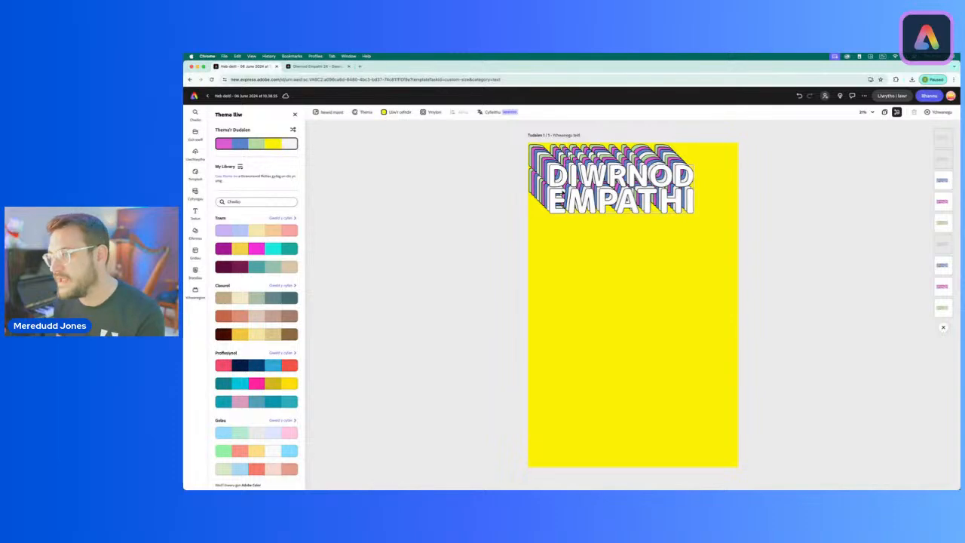
Step: Set the outline thickness of the front white title layer to 27
click(614, 188)
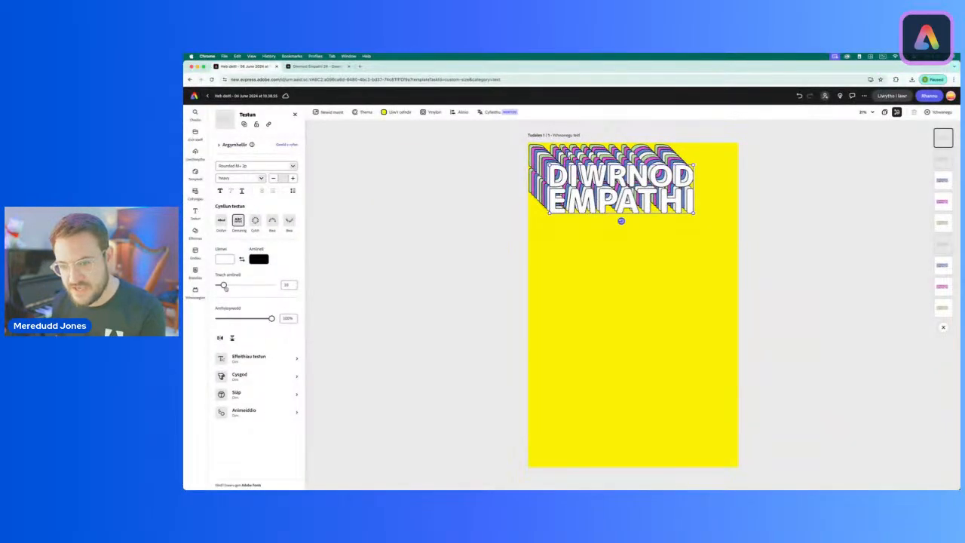
drag(223, 285, 233, 286)
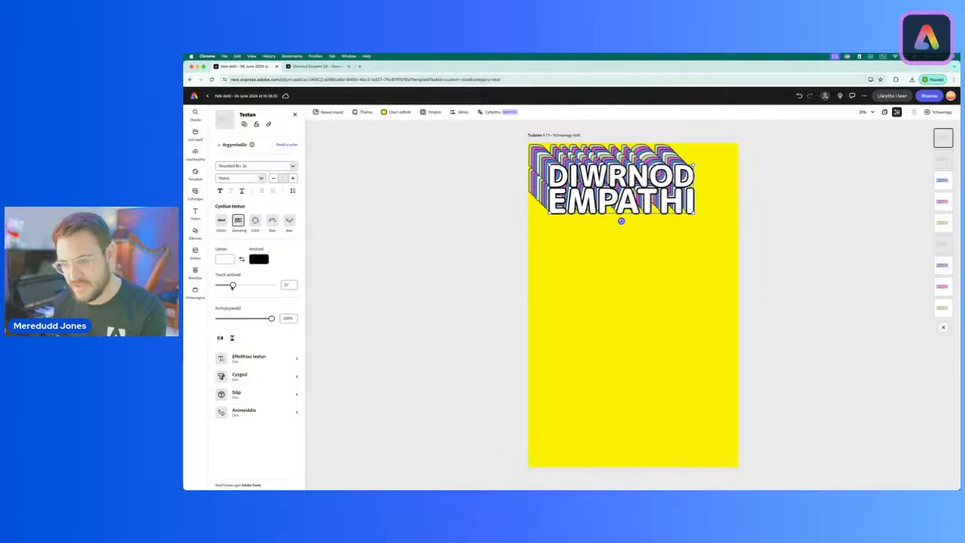
click(498, 274)
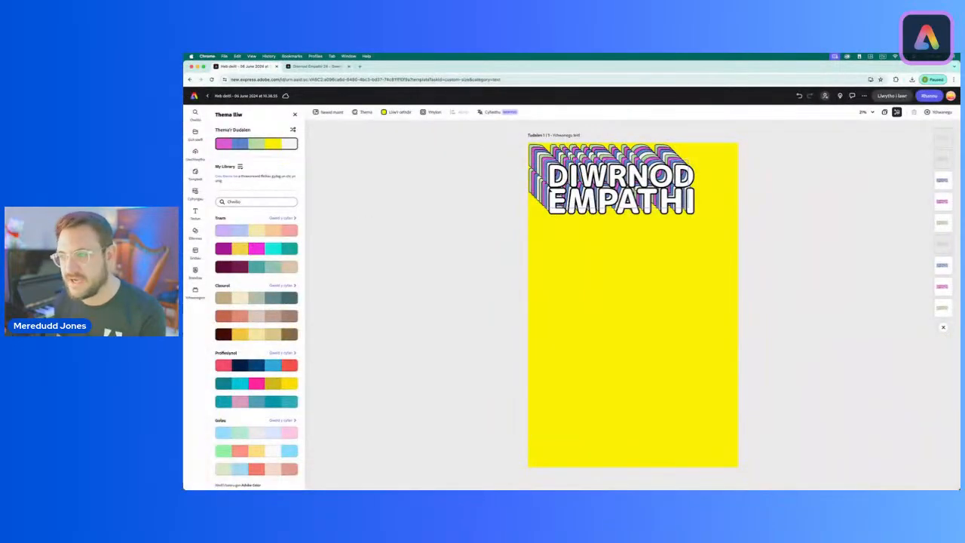
Step: Lower the front title layer's opacity slightly below 100% to let the colored layers behind show through
click(610, 185)
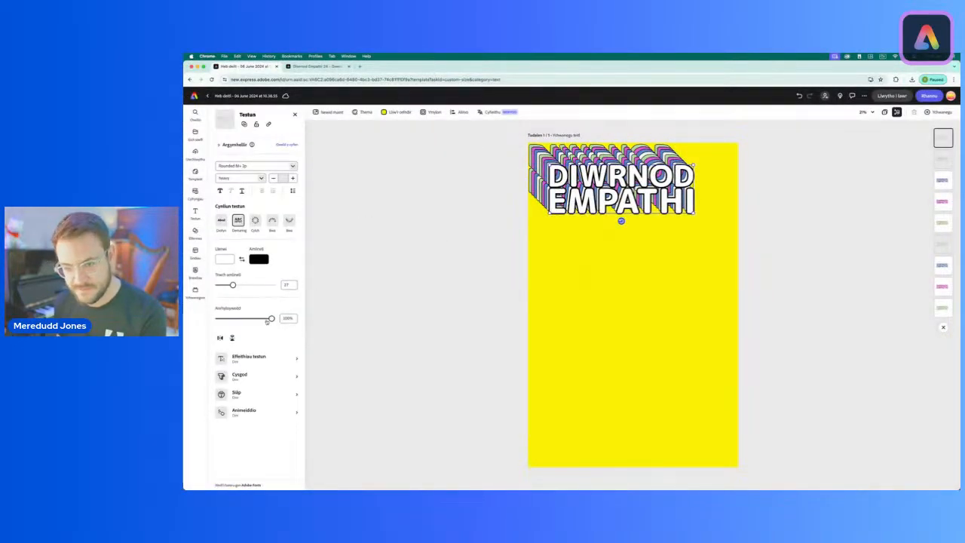
drag(271, 319, 265, 319)
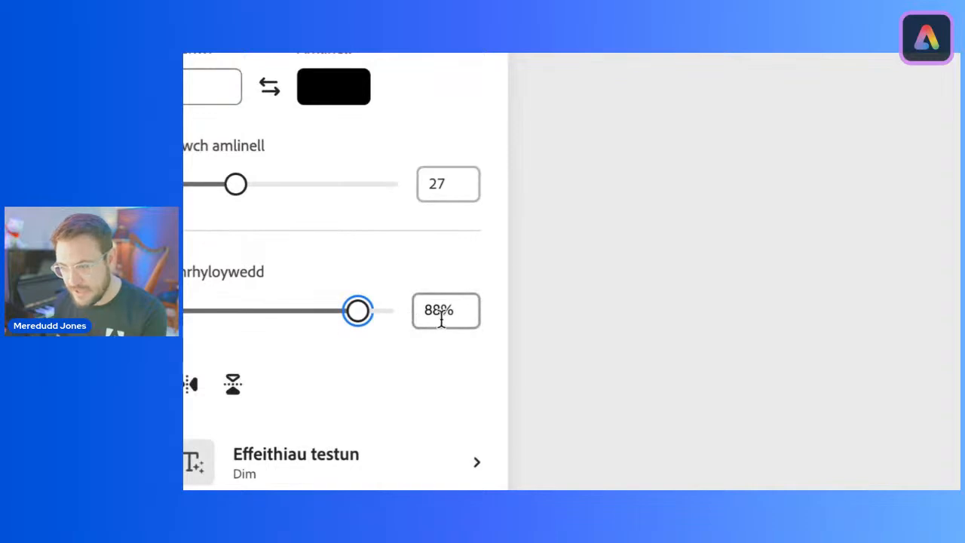
drag(360, 312, 371, 318)
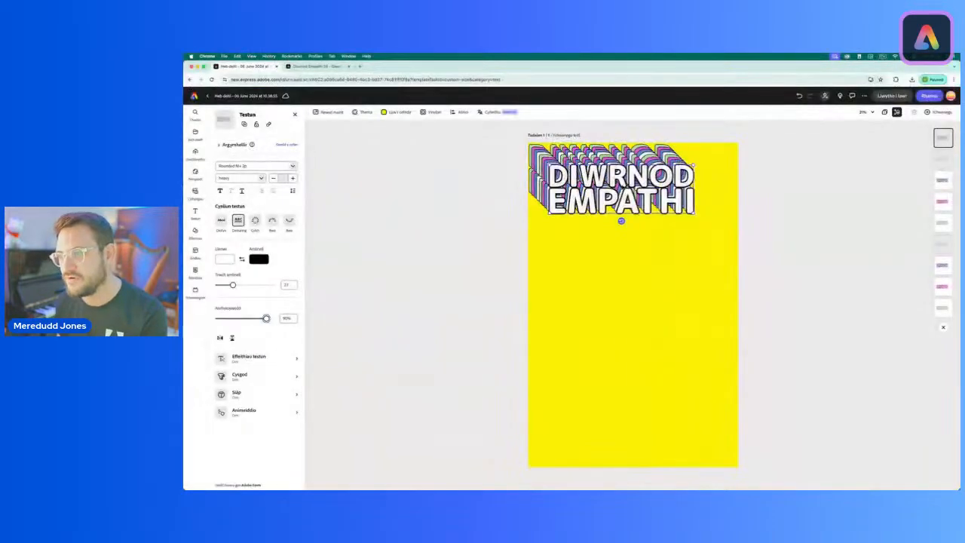
click(495, 202)
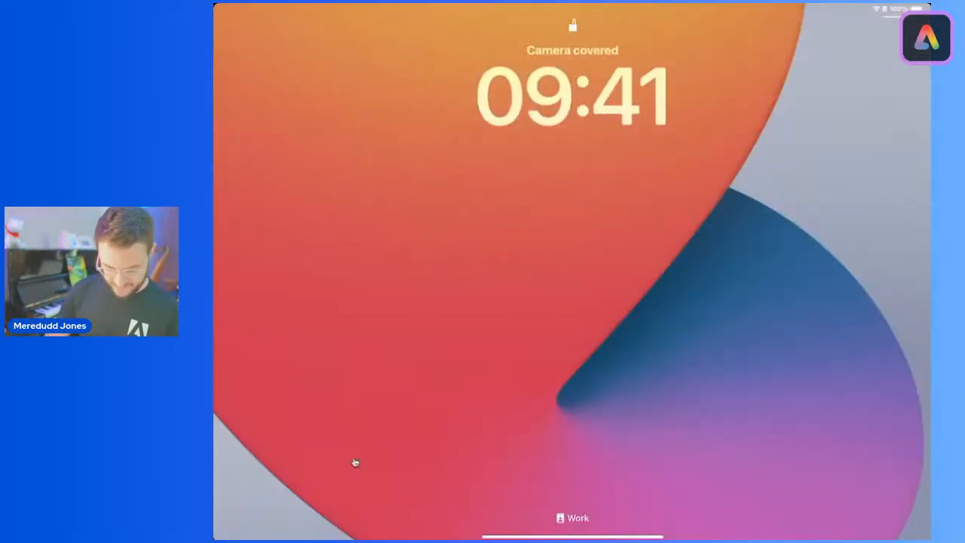
Step: Switch to the poster on the tablet and apply the selected pastel color theme with the teal background
scroll(355, 462, down, 5)
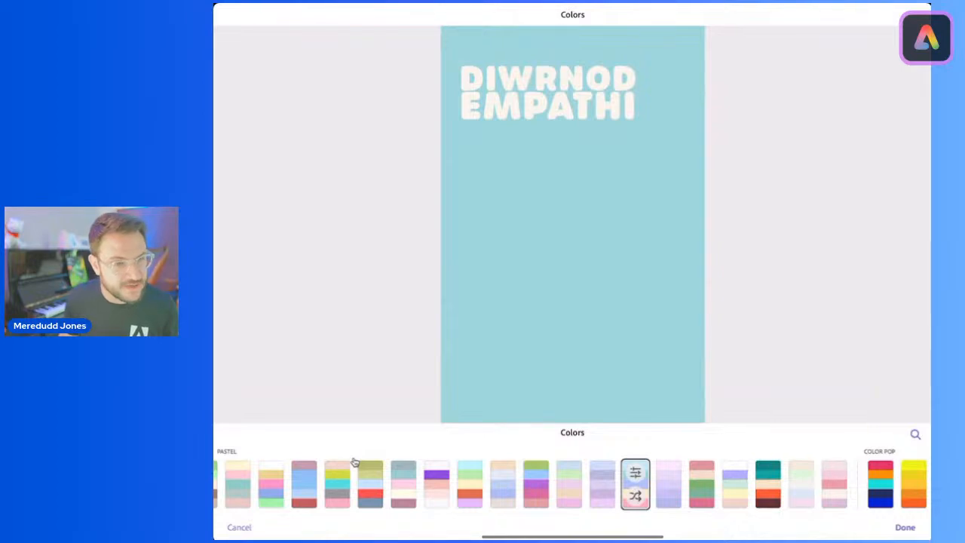
click(905, 527)
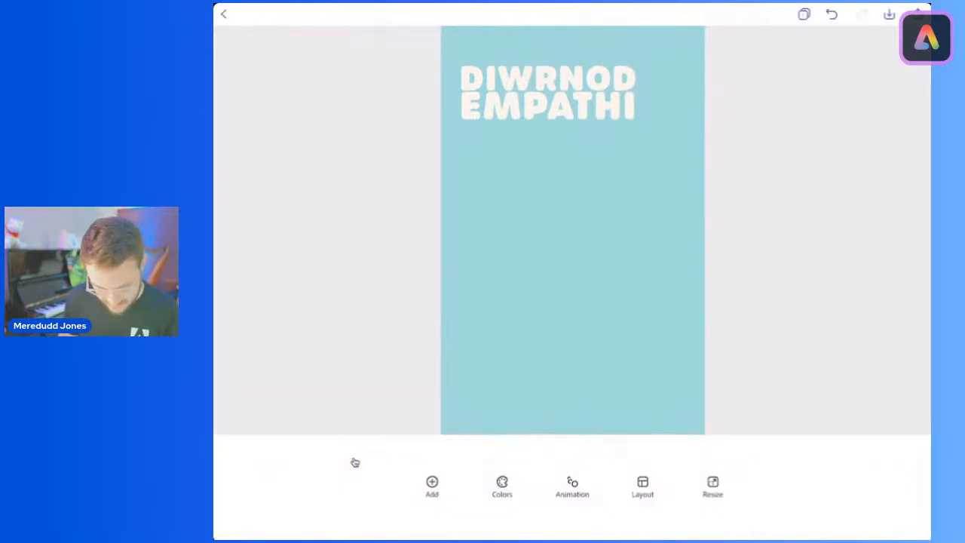
Step: Add a black outline with a line thickness of 3 to the DIWRNOD EMPATHI title
click(548, 93)
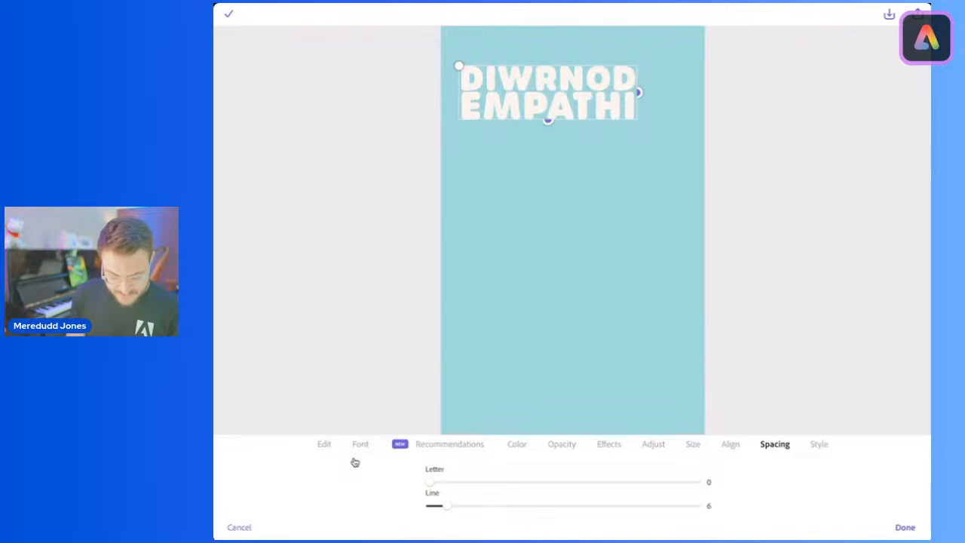
click(609, 443)
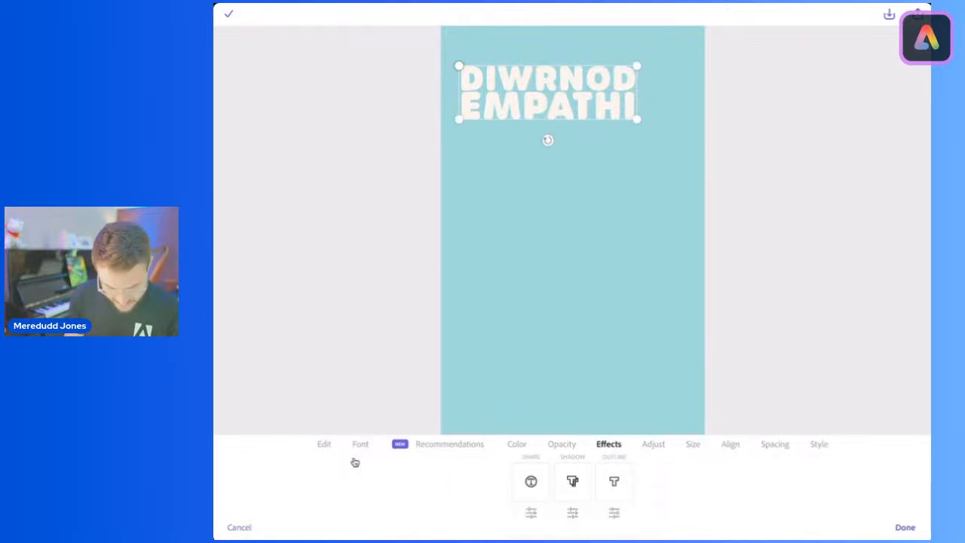
click(613, 481)
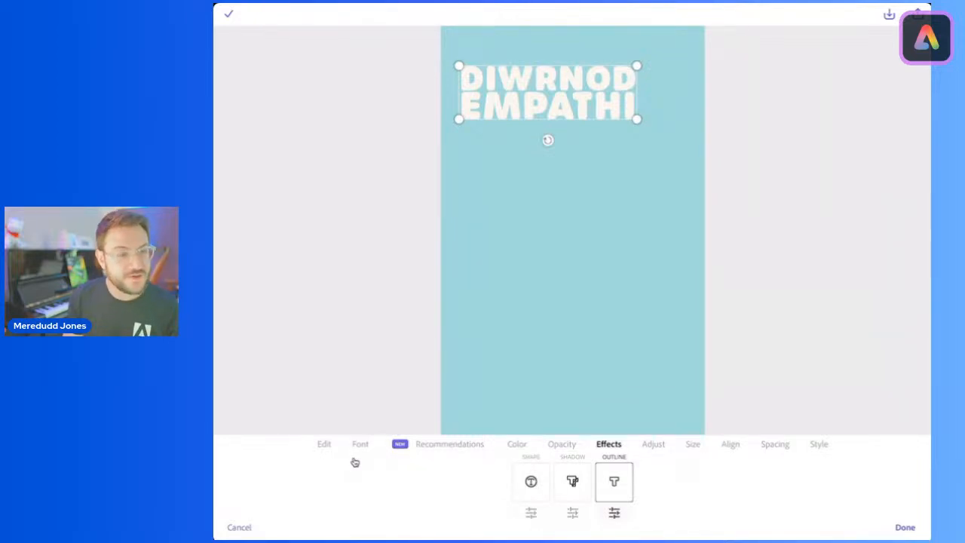
click(614, 512)
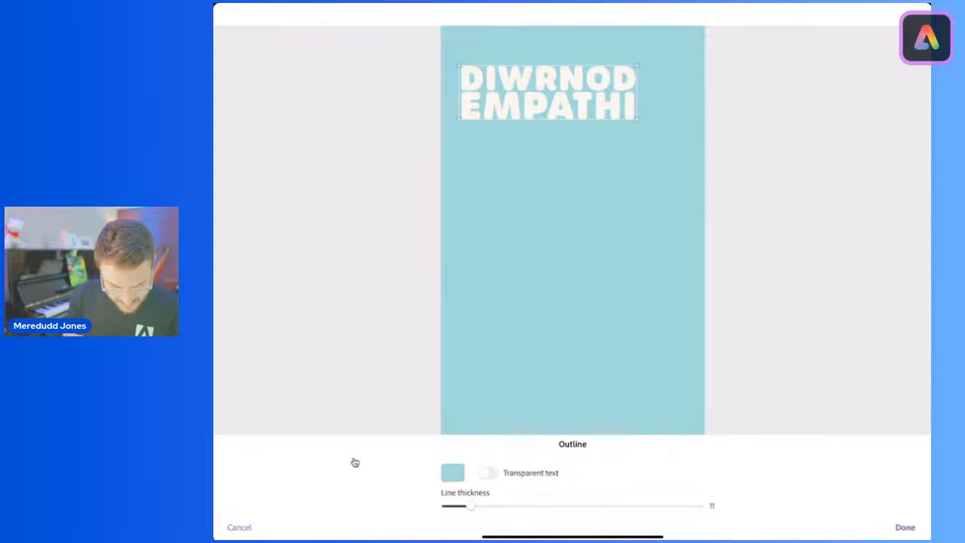
click(453, 473)
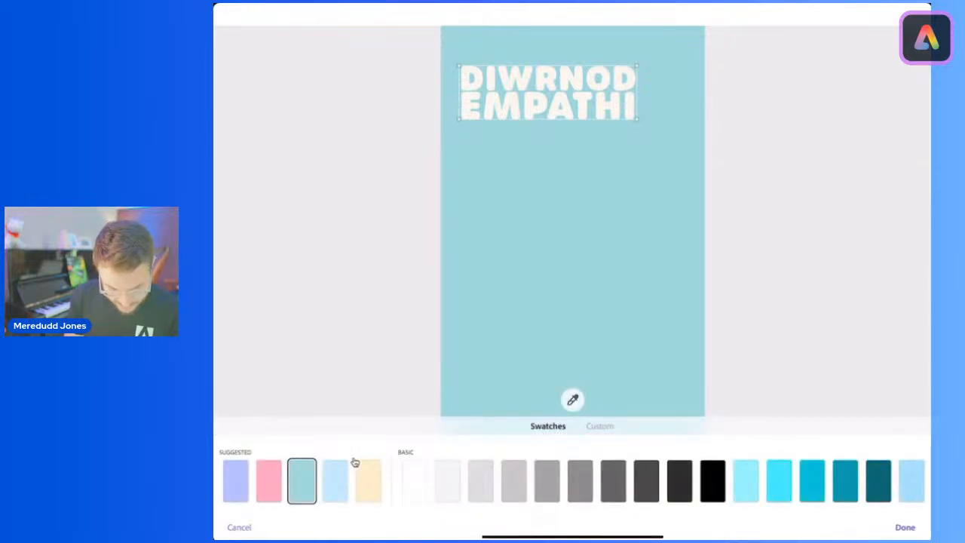
click(713, 480)
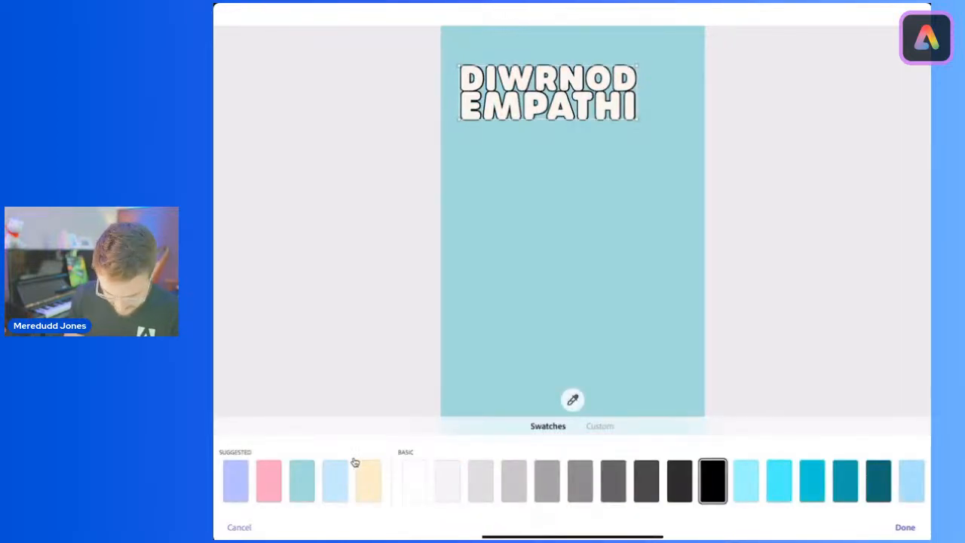
click(904, 527)
drag(466, 506, 444, 506)
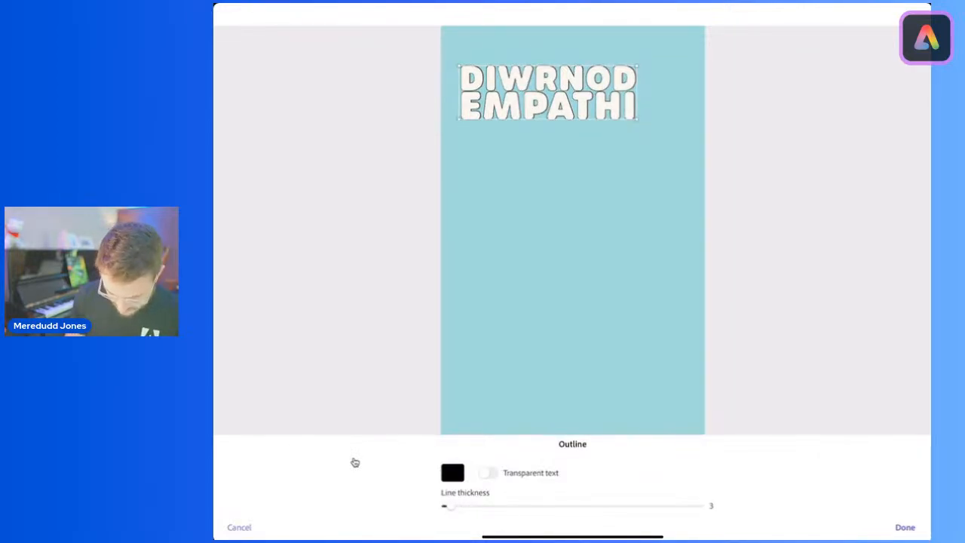
click(905, 527)
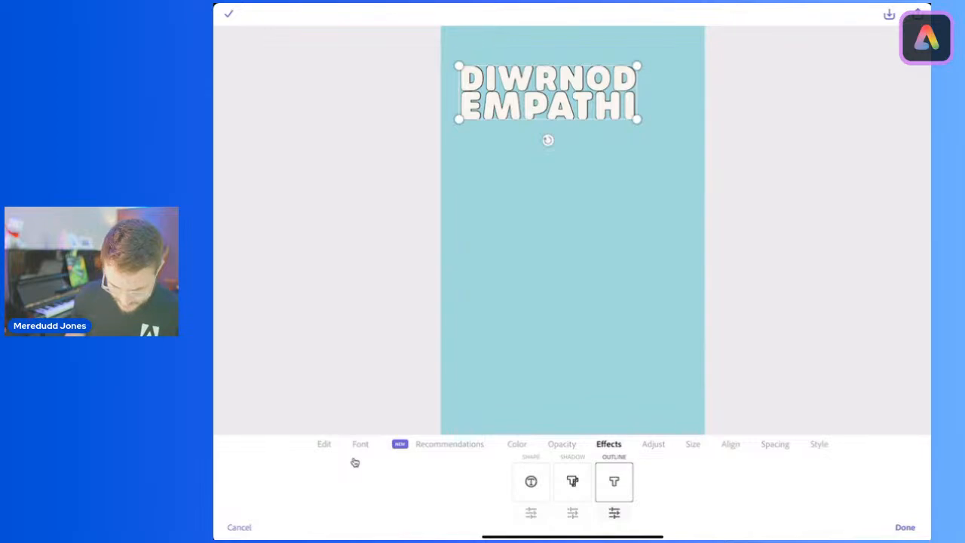
Step: Set the title's line spacing to 10, leaving its letter spacing at 0
click(775, 443)
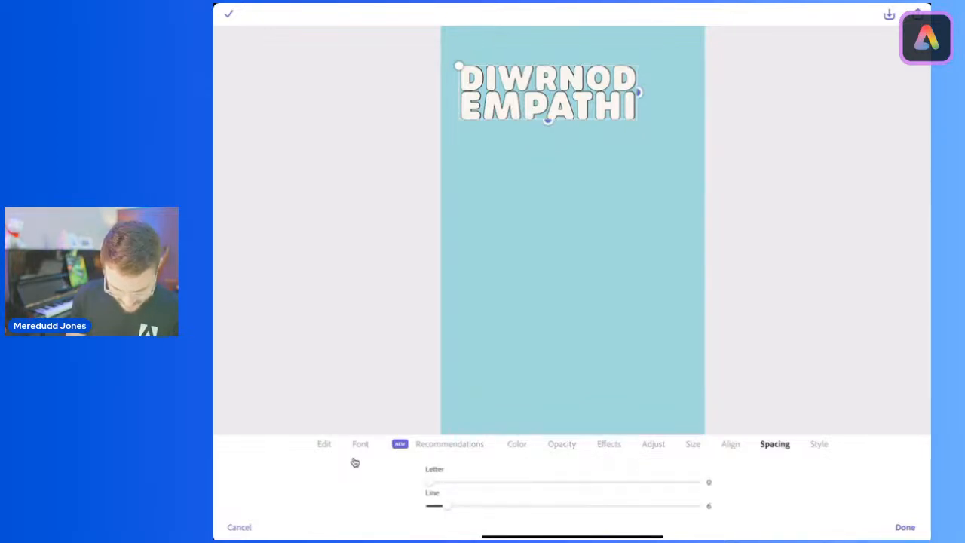
drag(445, 506, 456, 506)
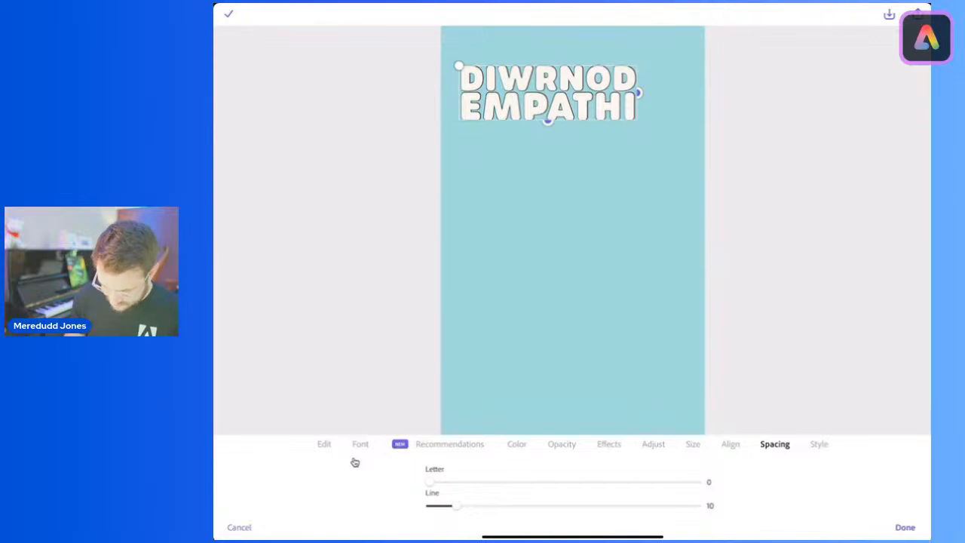
click(905, 527)
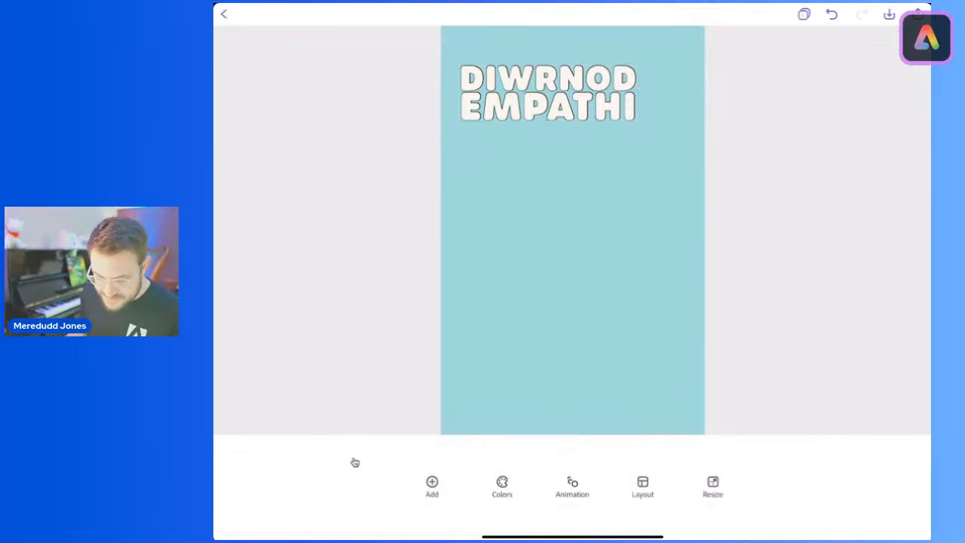
Step: Browse the title's text color swatches, keep the off-white fill, and move the title into the page's upper-left corner
click(548, 93)
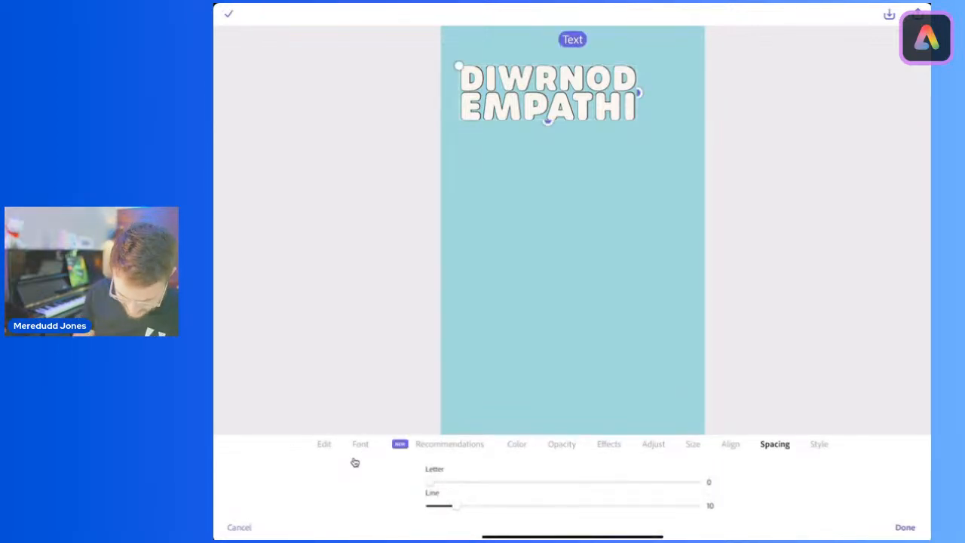
click(516, 445)
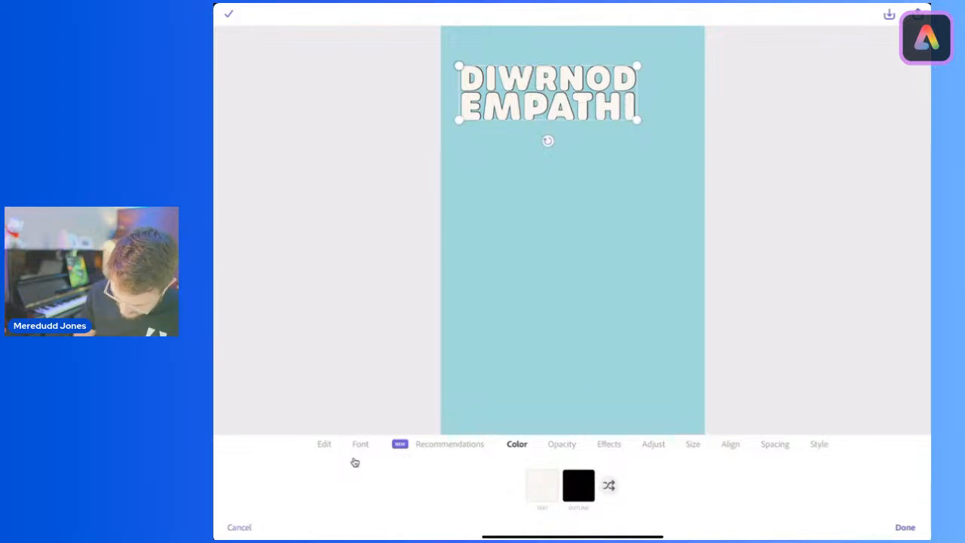
click(541, 485)
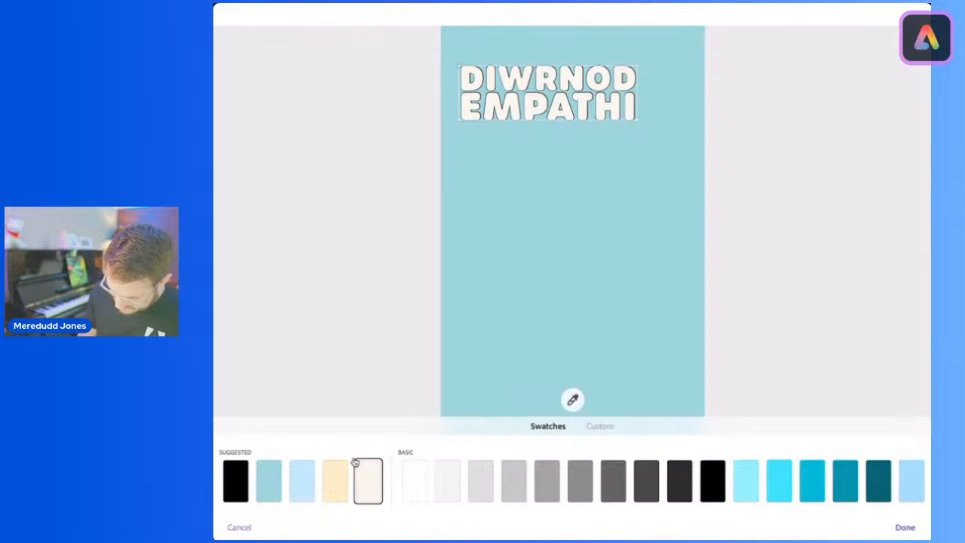
scroll(355, 462, right, 15)
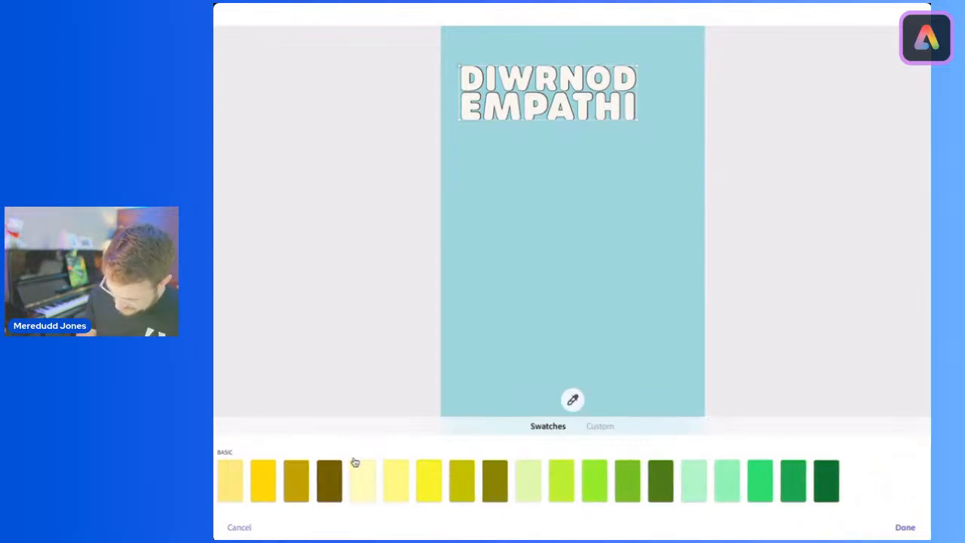
scroll(355, 463, left, 15)
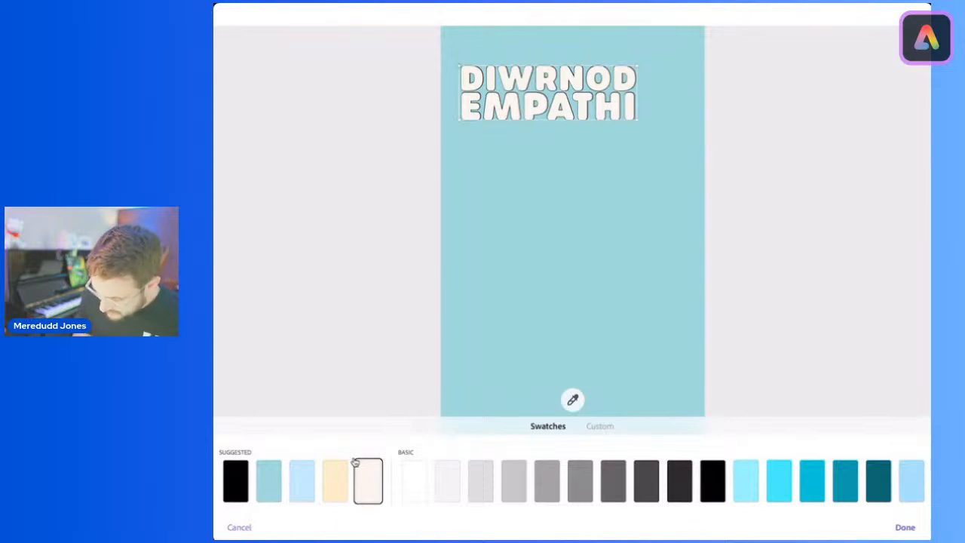
click(355, 463)
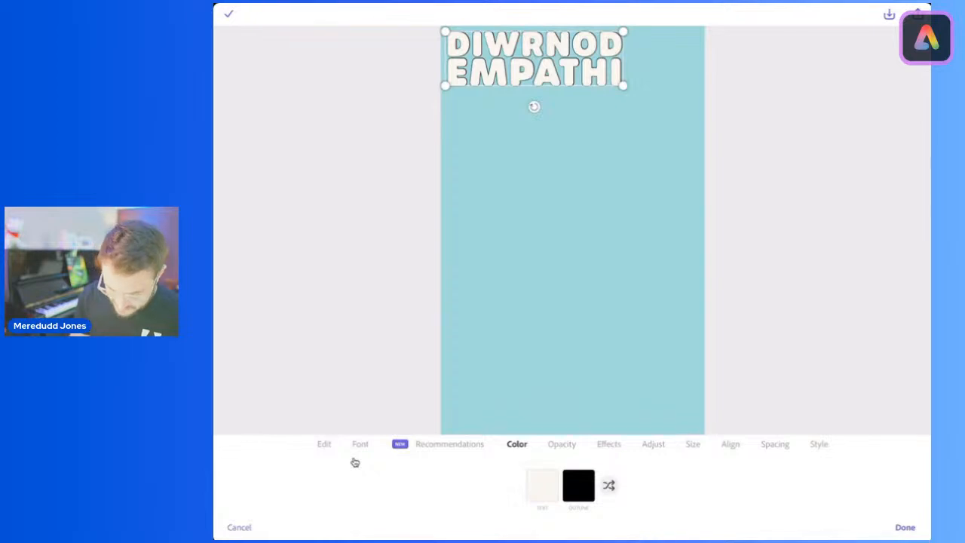
Step: Duplicate the DIWRNOD EMPATHI title five times to build a diagonally offset stack of layers
click(324, 444)
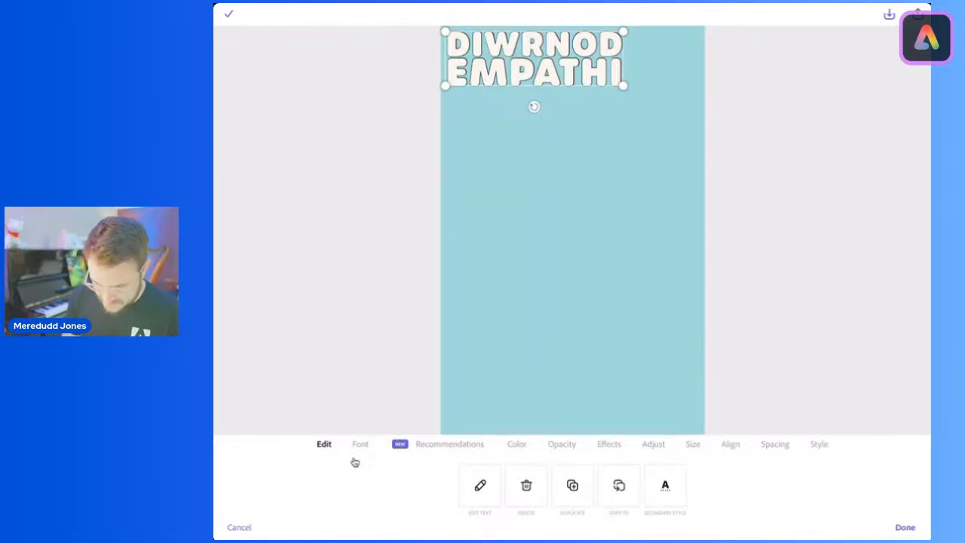
key(super+d)
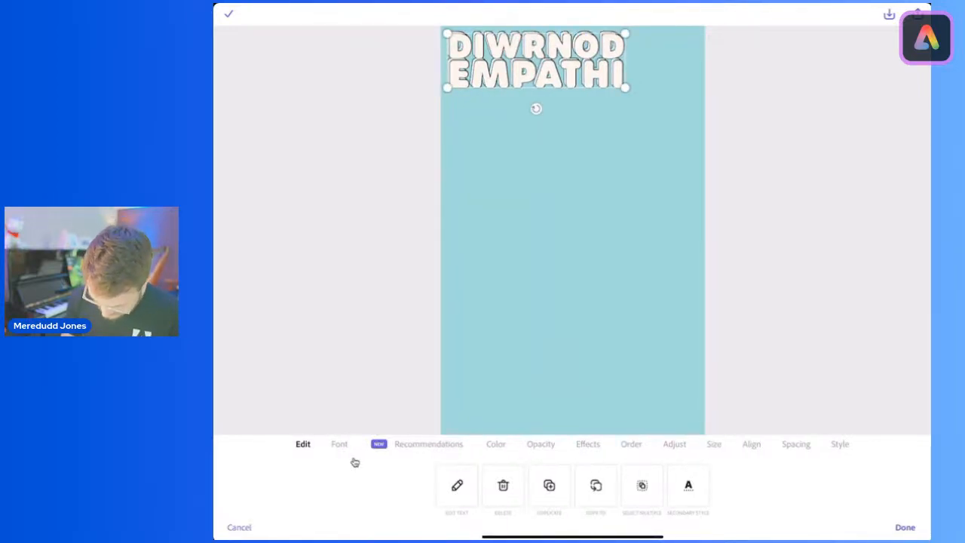
key(super+d)
key(super+d)
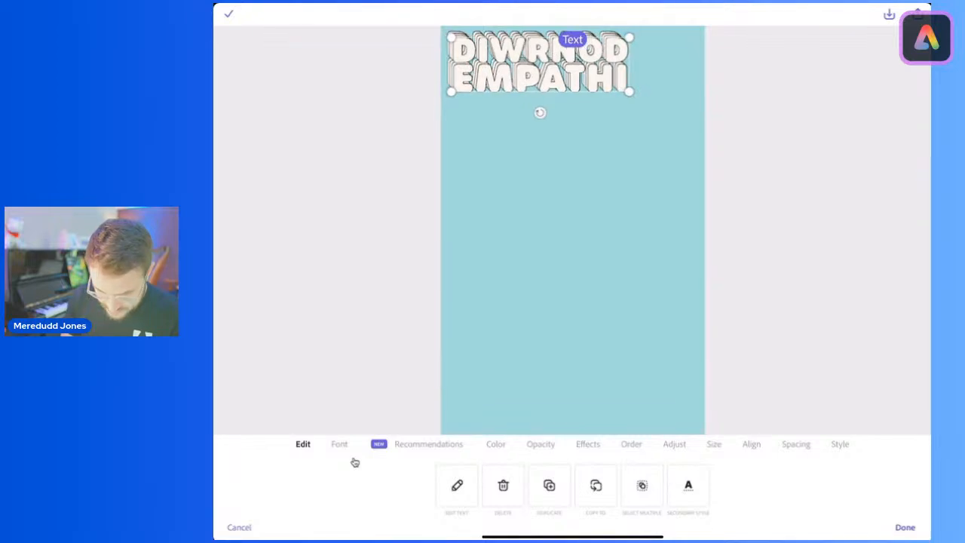
key(super+d)
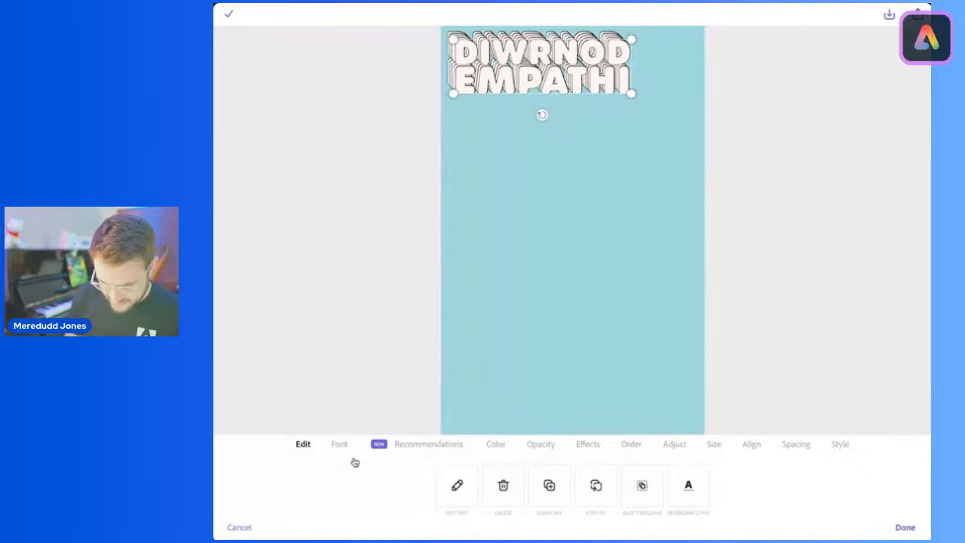
key(super+d)
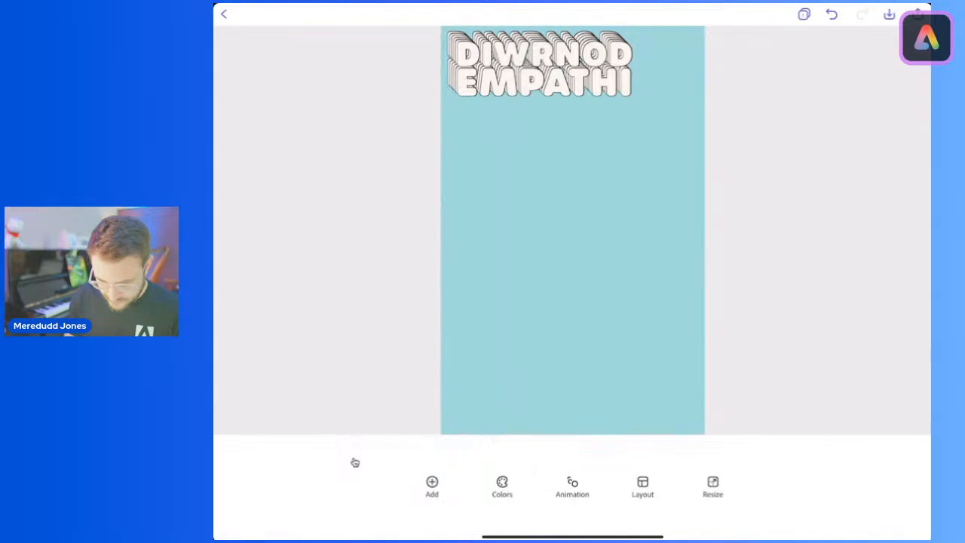
Step: Fill the second title layer from the back with the suggested pale yellow color
scroll(573, 230, up, 5)
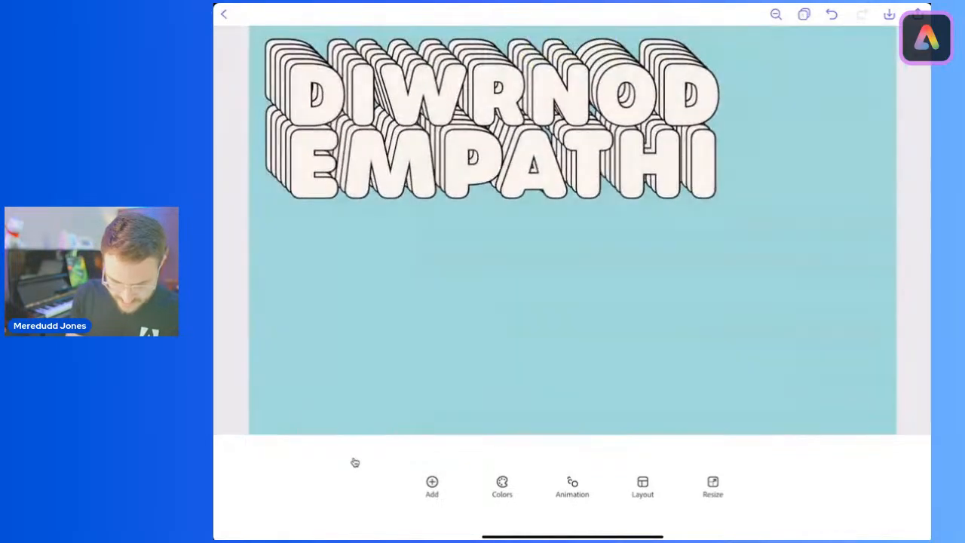
scroll(573, 230, up, 5)
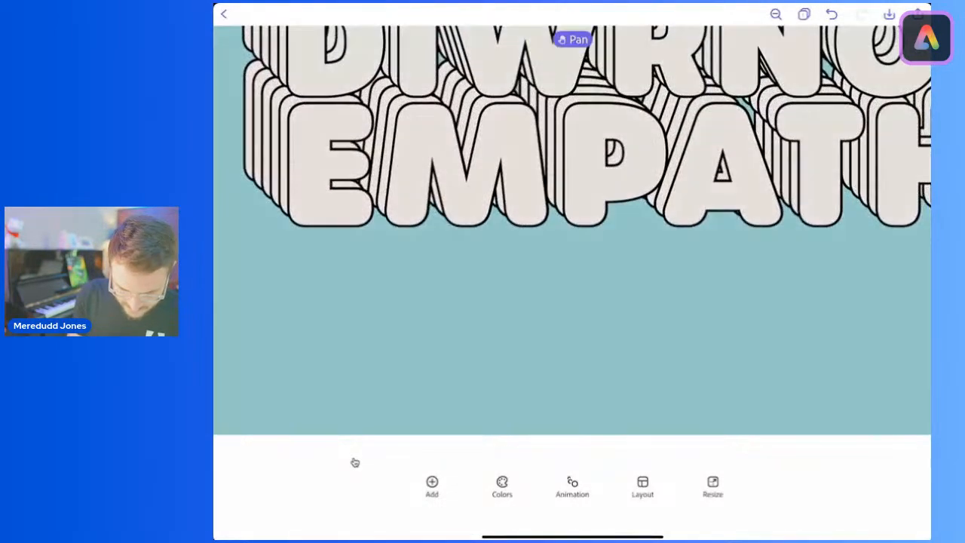
scroll(573, 230, up, 3)
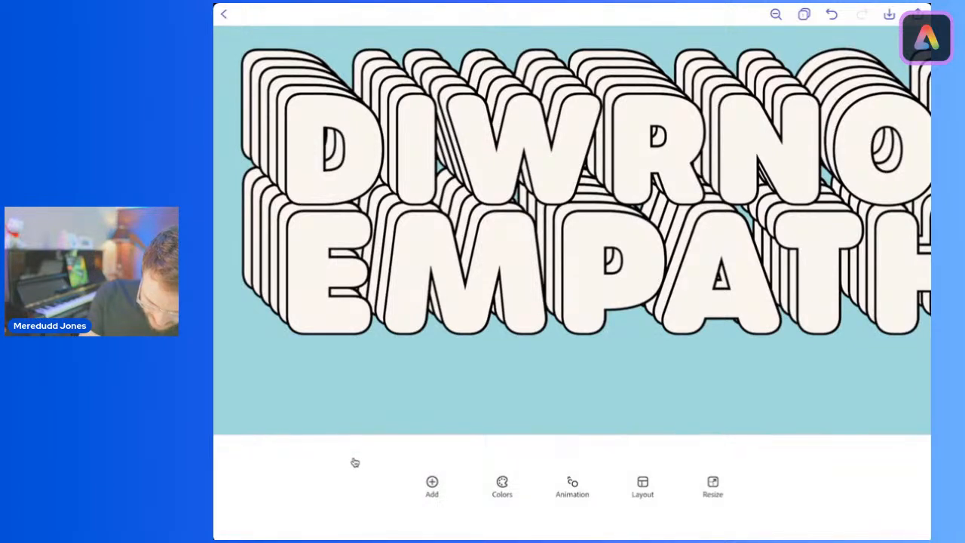
click(573, 189)
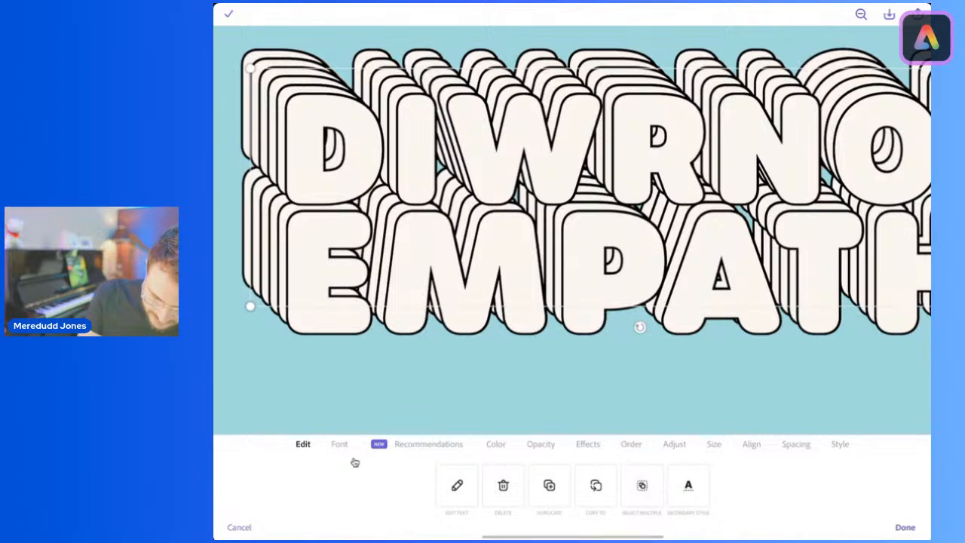
click(246, 113)
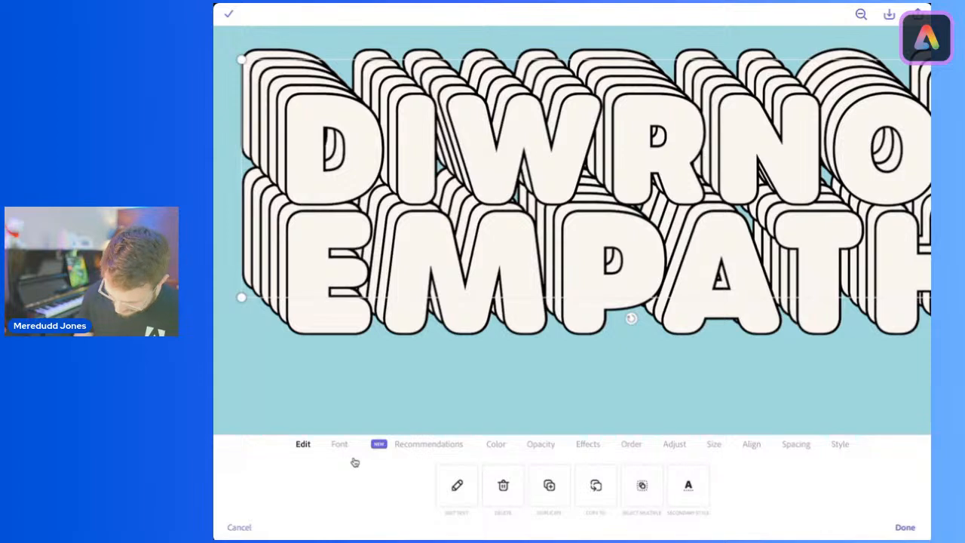
click(496, 444)
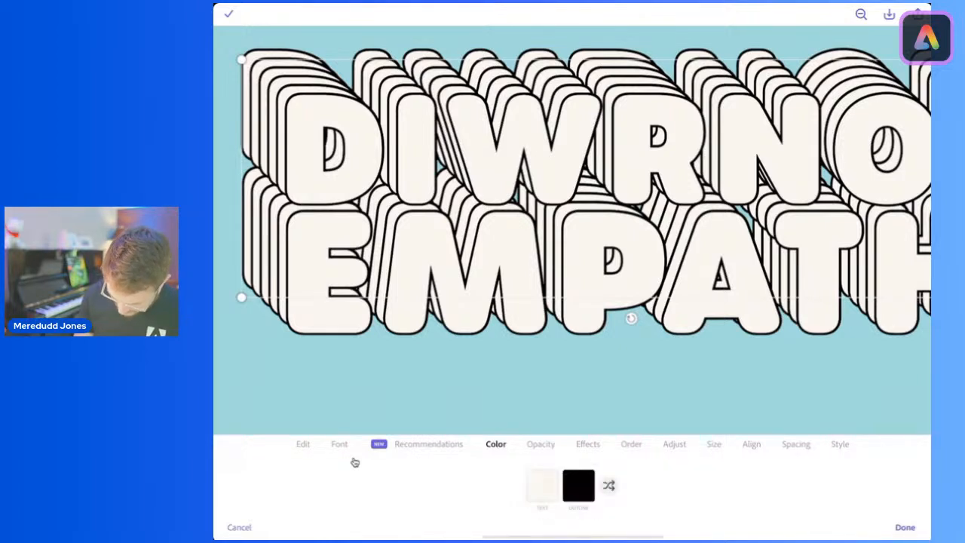
click(541, 485)
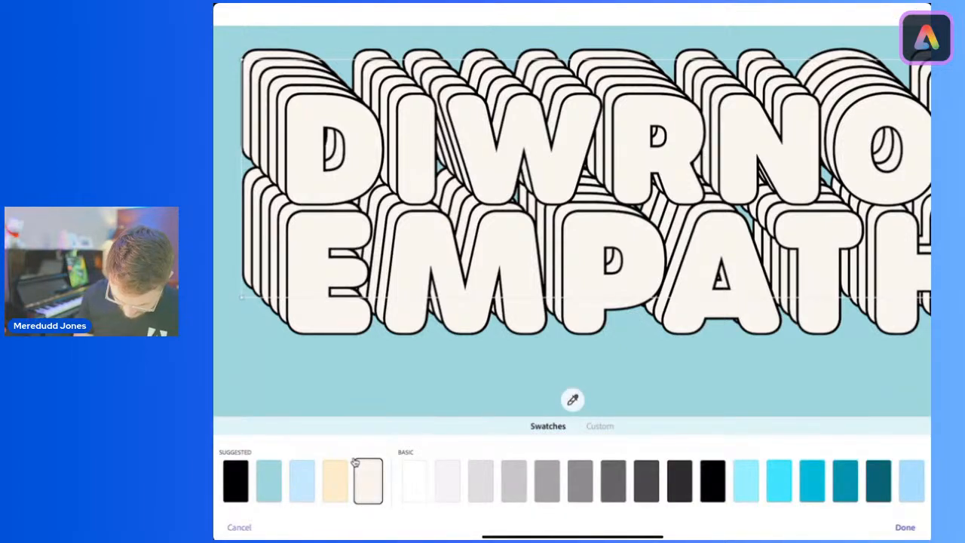
click(336, 476)
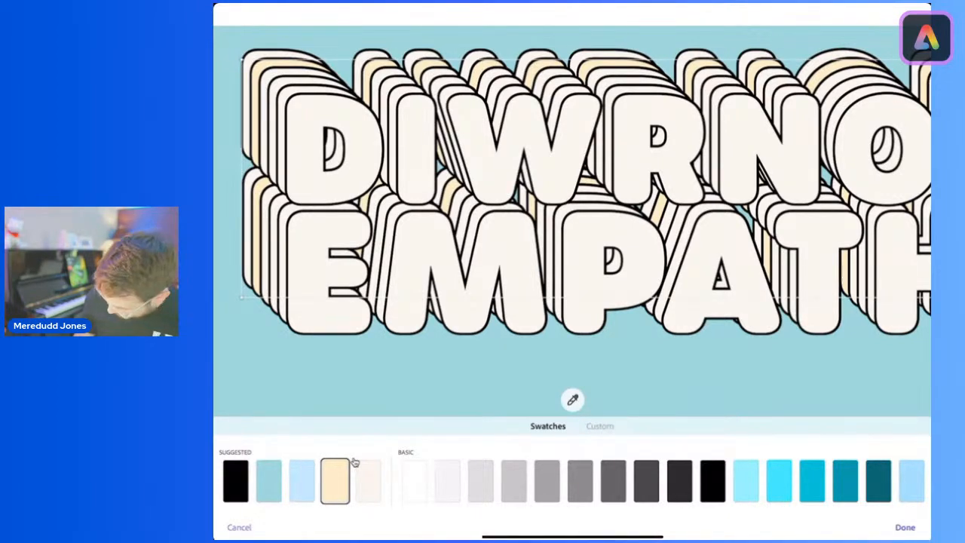
key(Return)
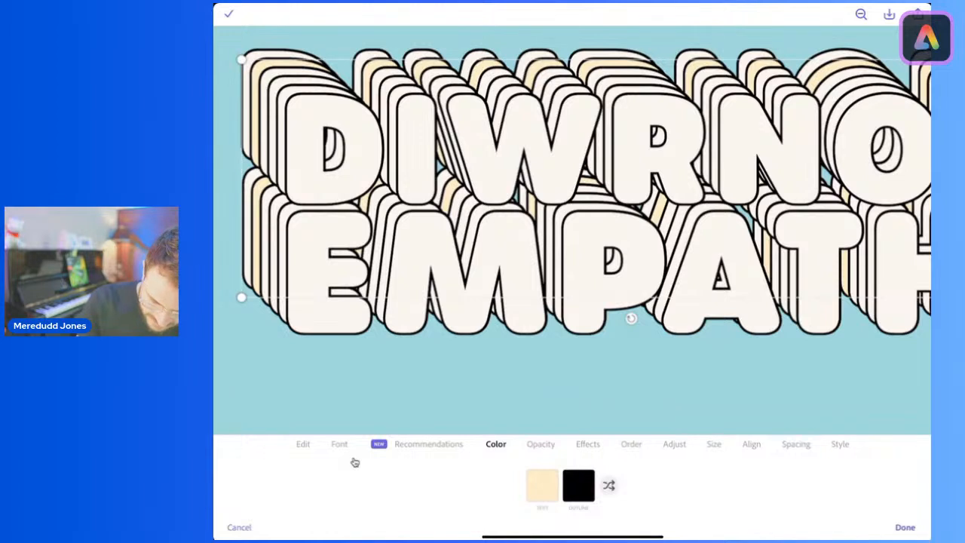
Step: Fill the third title layer from the back with the suggested light blue color
key(Tab)
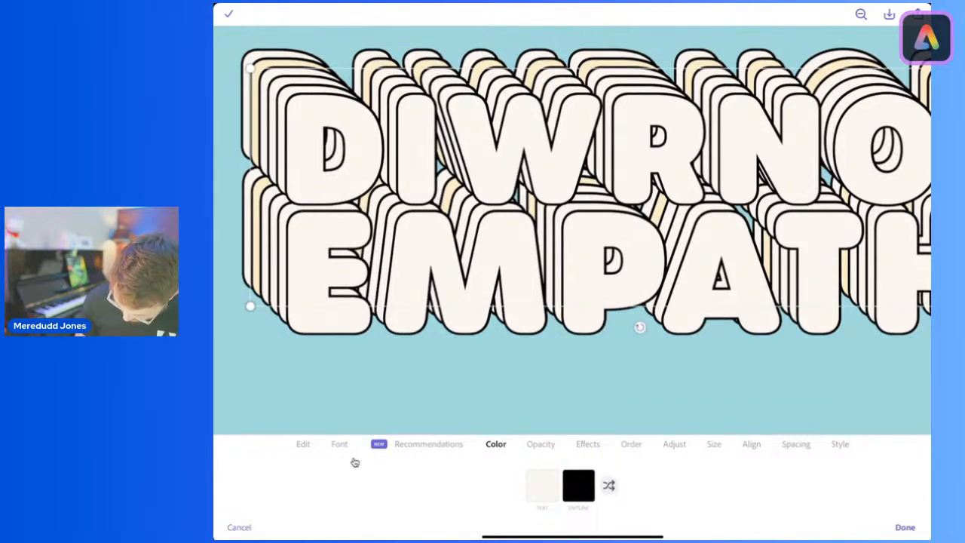
key(Return)
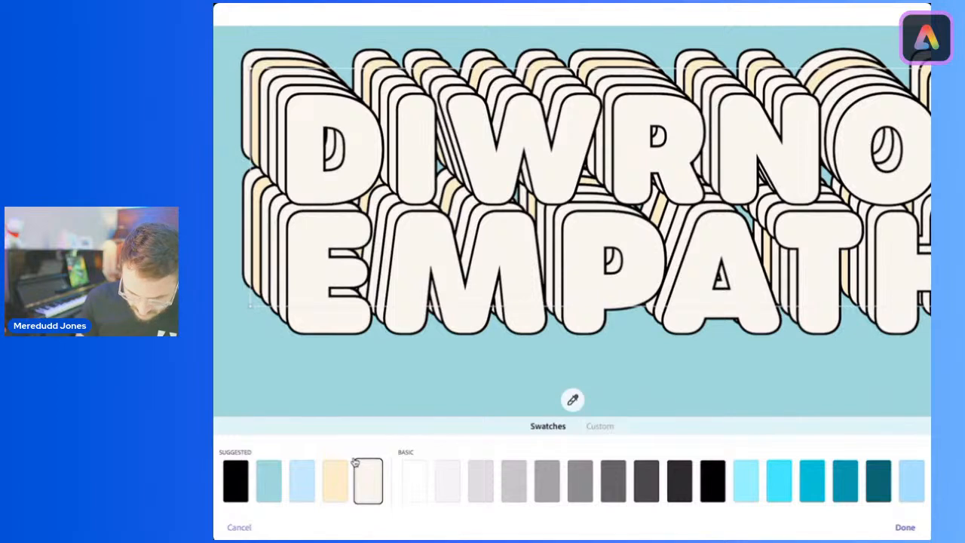
key(Left)
key(Left)
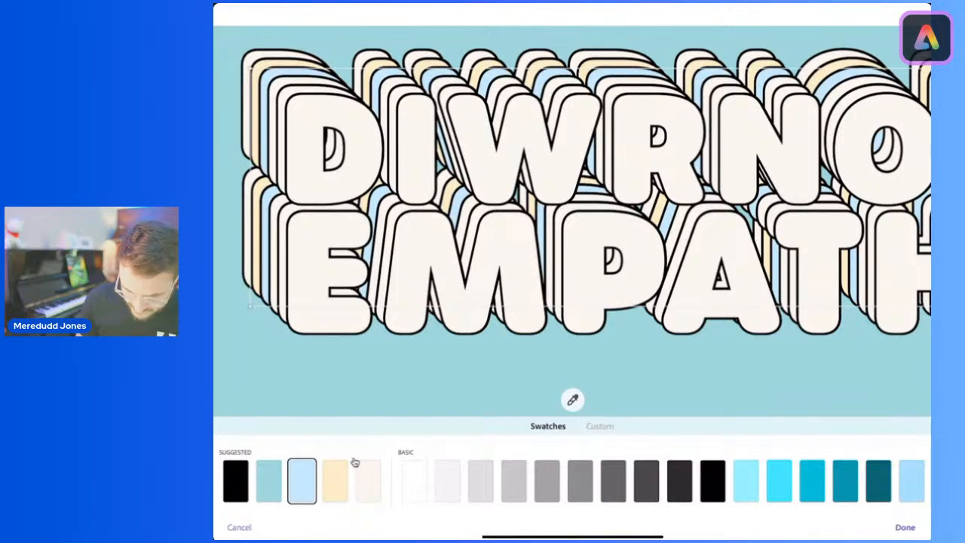
key(Return)
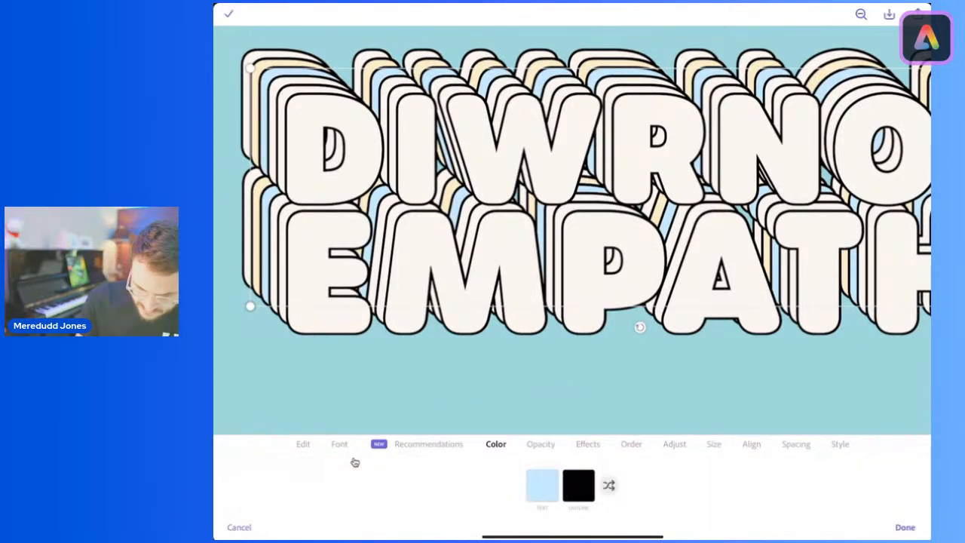
Step: Try a pale yellow fill on the fourth title layer from the back and restore its off-white fill
key(Tab)
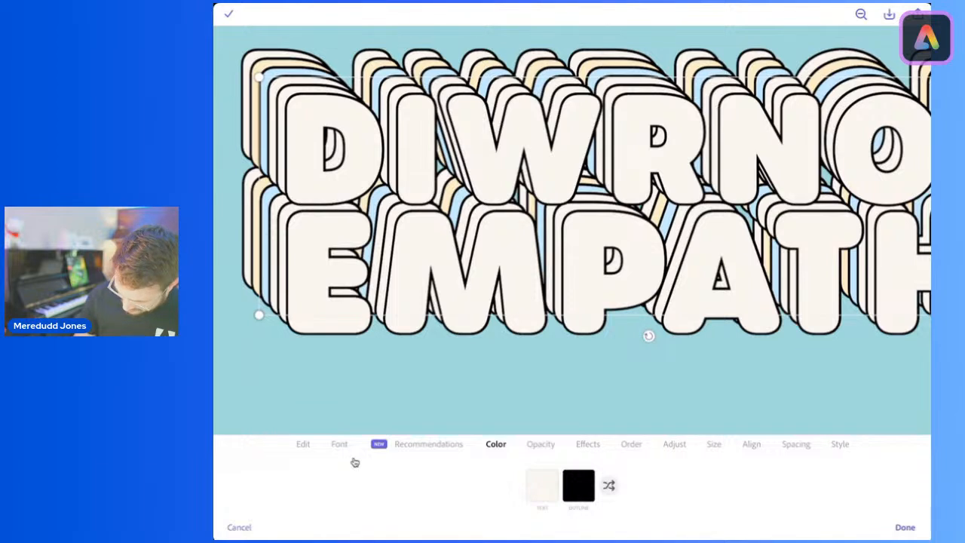
click(542, 486)
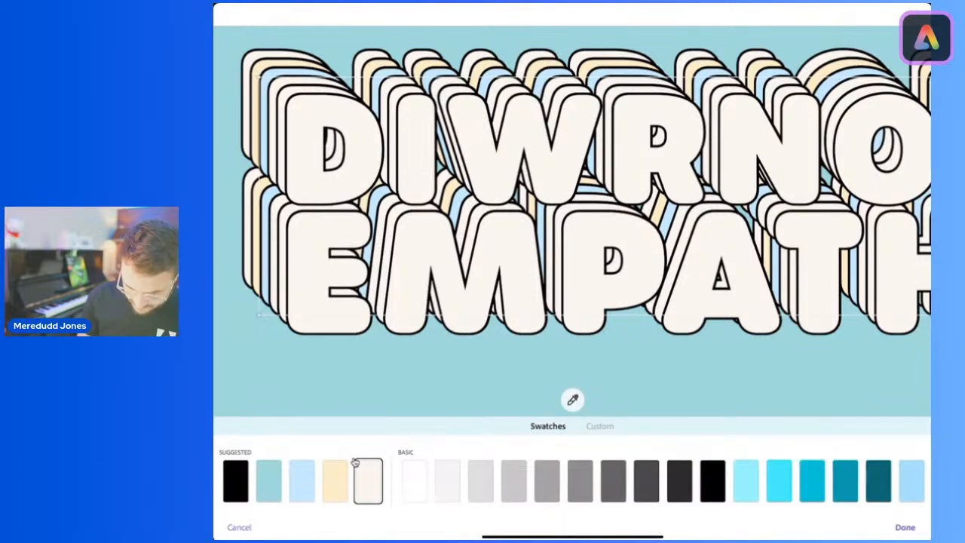
click(335, 480)
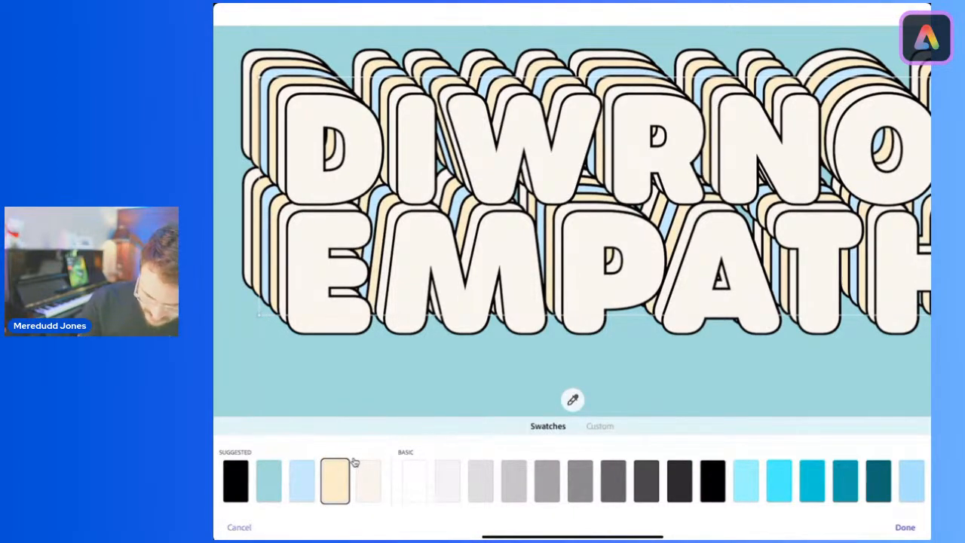
click(356, 465)
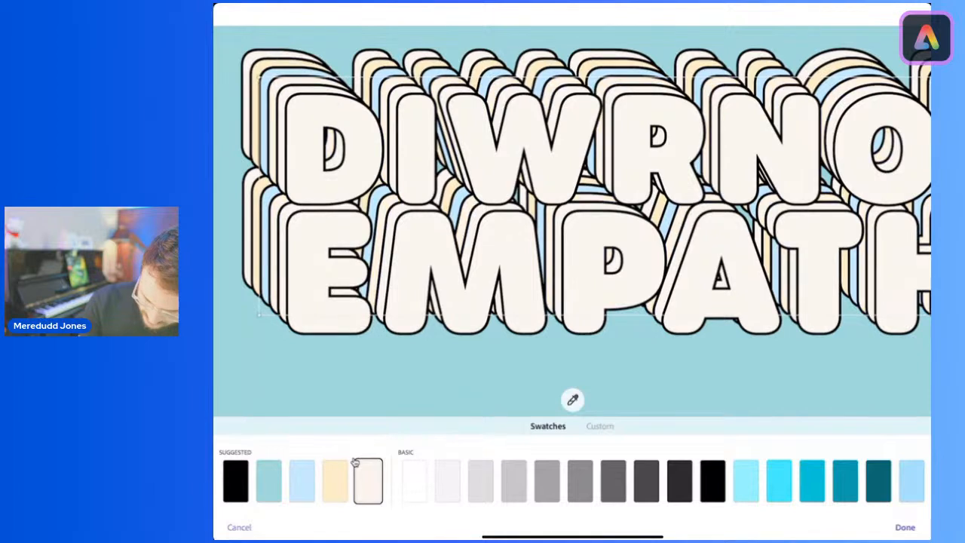
click(904, 527)
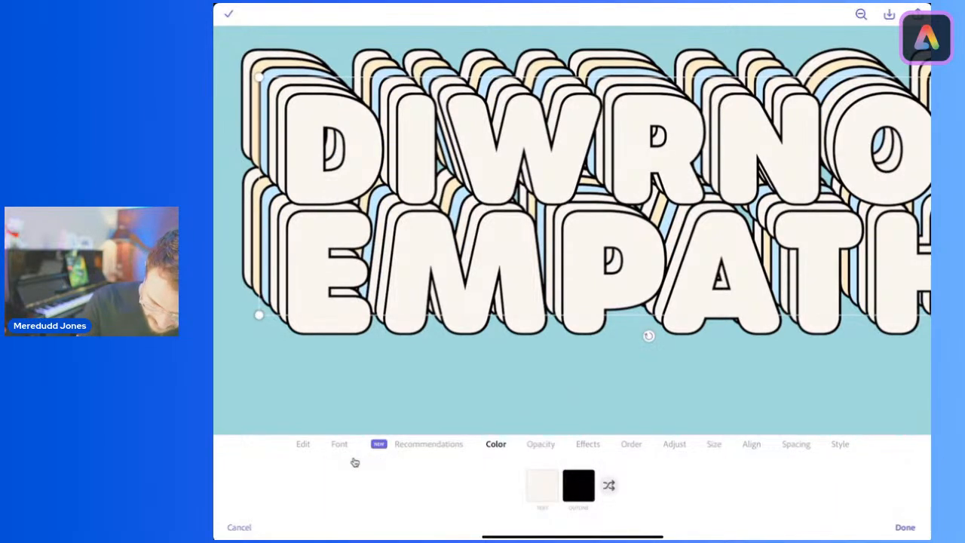
Step: Fill the fifth title layer from the back, directly behind the front one, with light blue
click(281, 151)
click(542, 485)
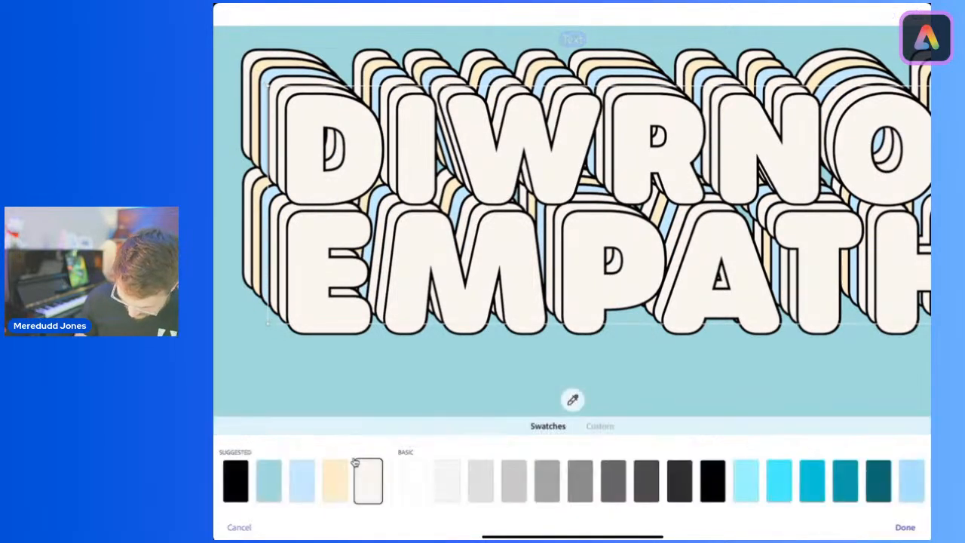
click(302, 480)
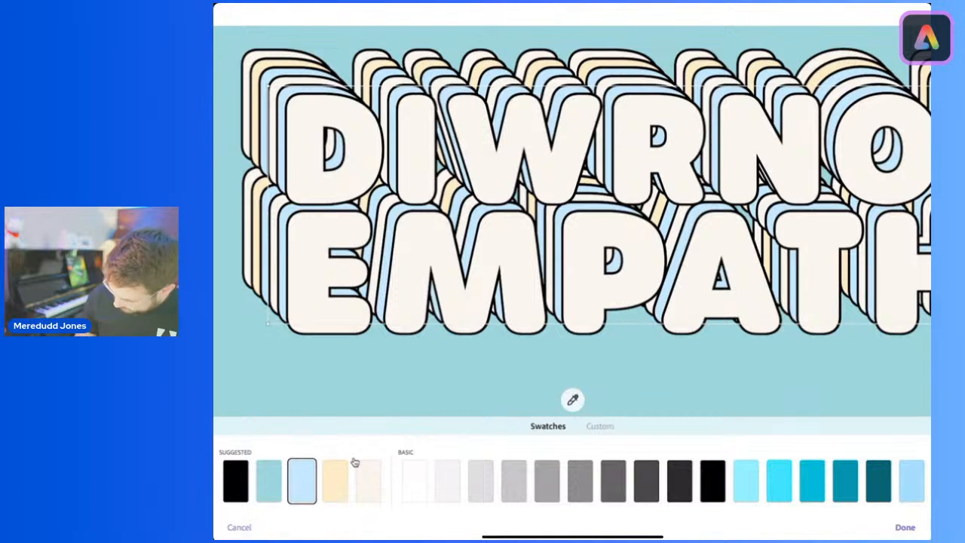
click(904, 527)
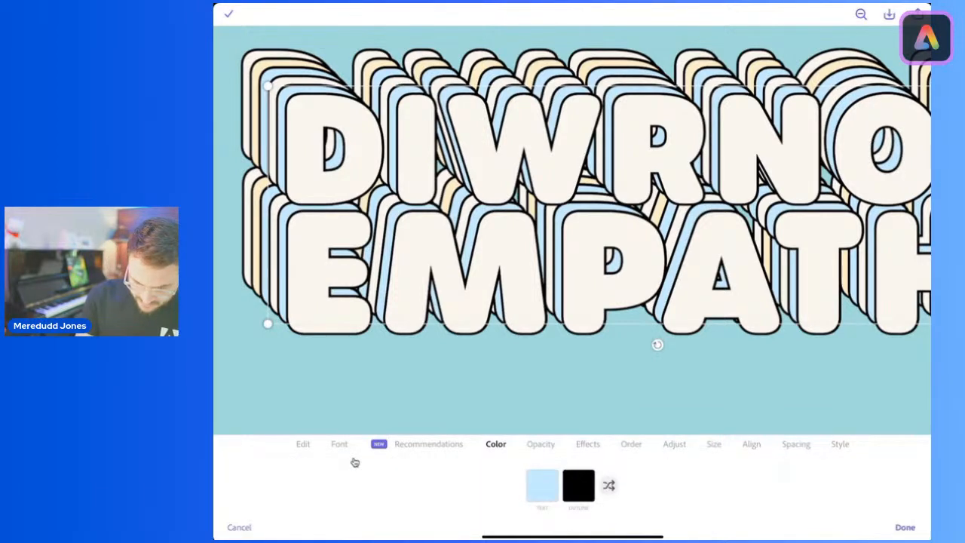
Step: Change the text fill of the frontmost title layer to pure white
click(585, 264)
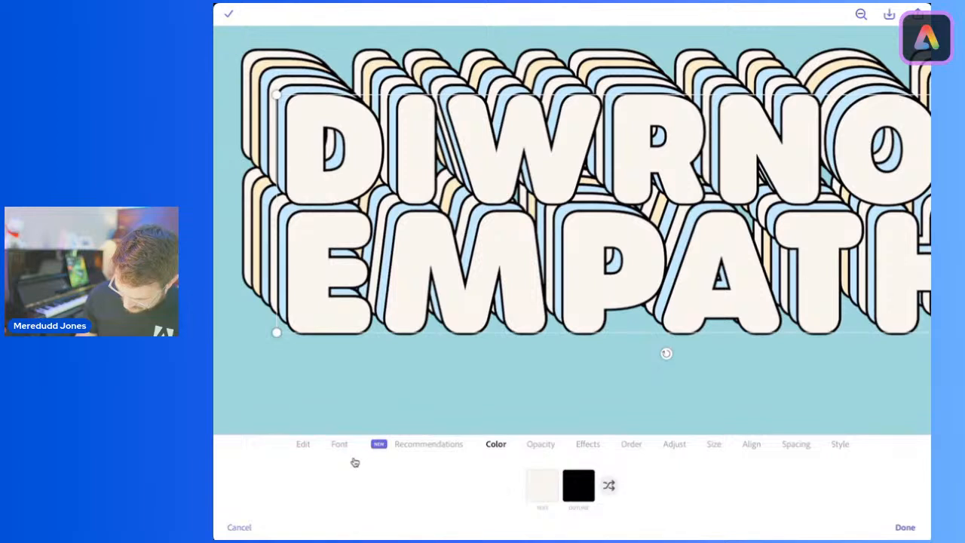
click(542, 484)
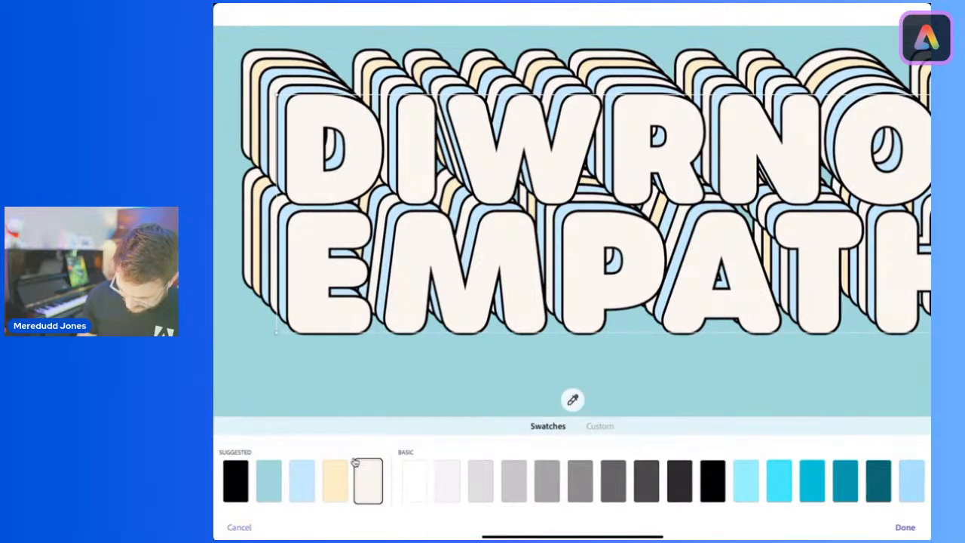
click(415, 480)
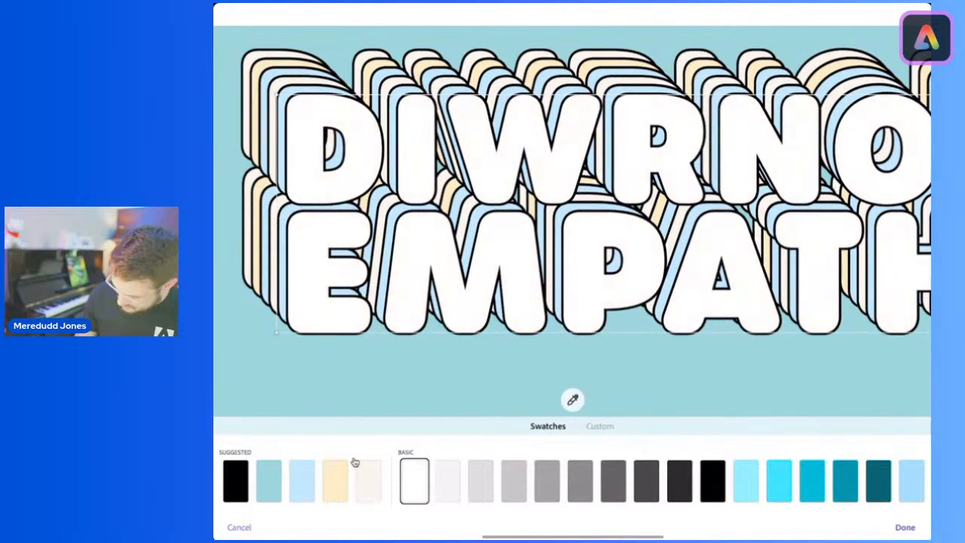
click(904, 526)
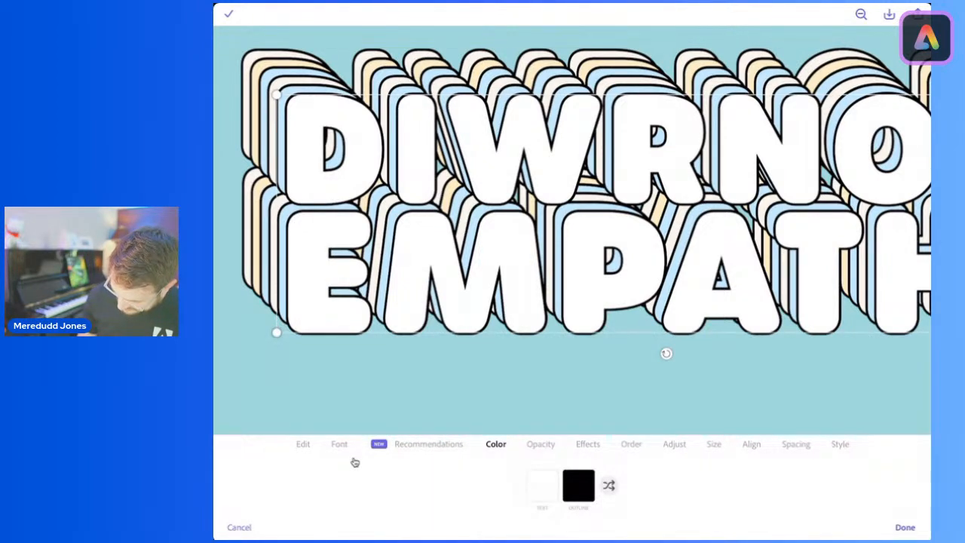
Step: Set the line thickness of the front title layer's black outline to 11
click(588, 444)
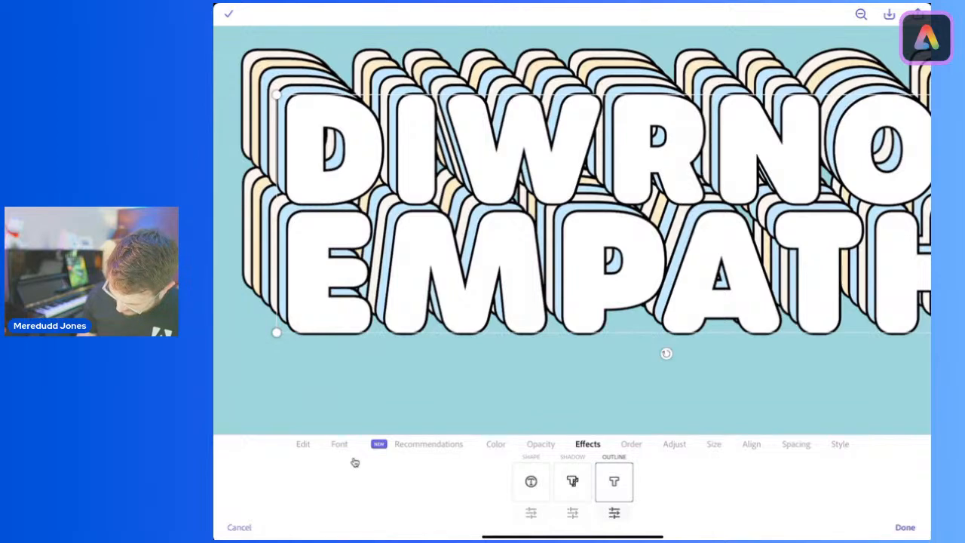
click(614, 513)
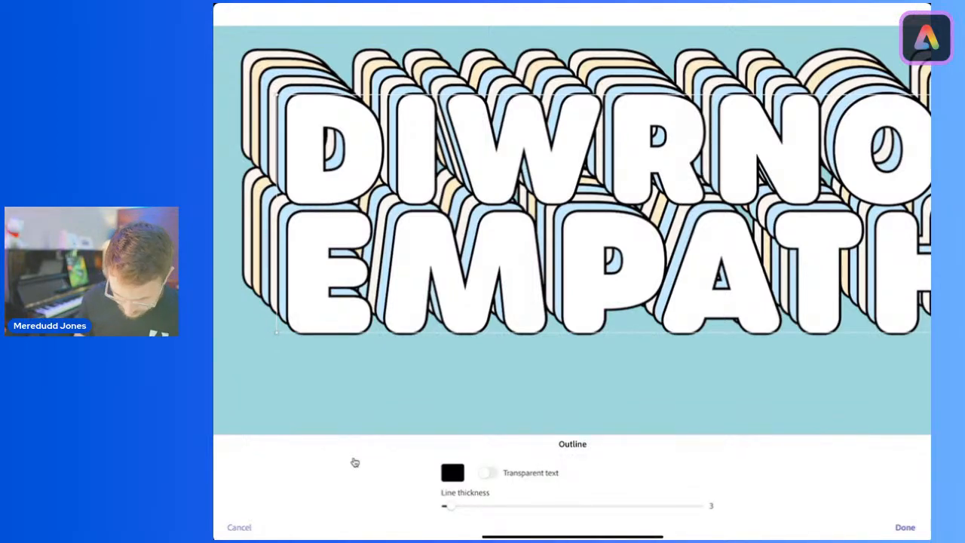
drag(448, 506, 469, 506)
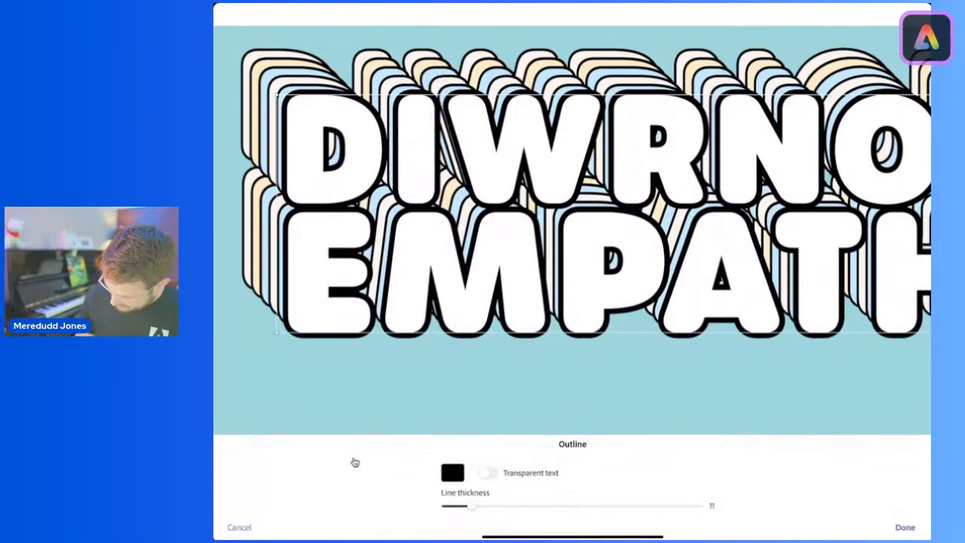
click(905, 527)
Step: Lower the front title layer's text opacity slightly below 100% and finish editing the layer
click(540, 444)
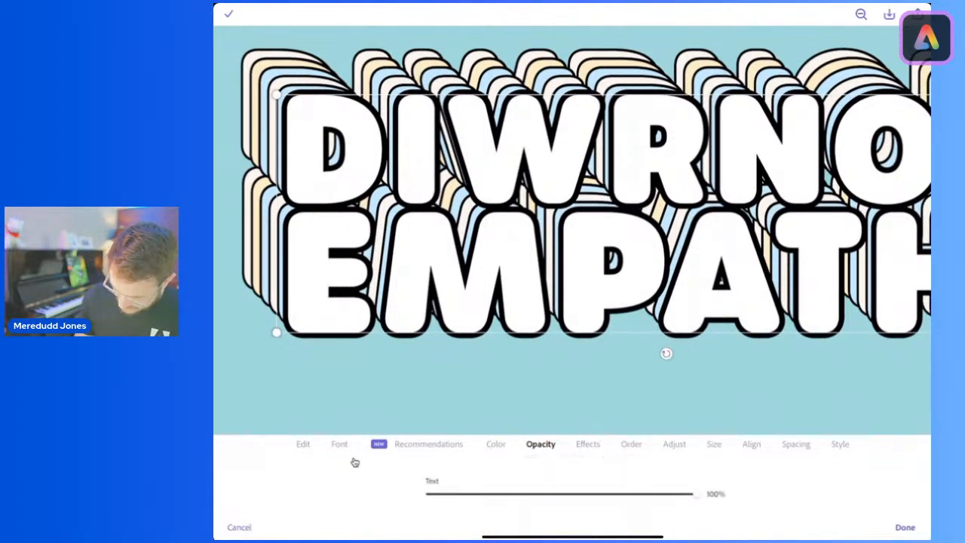
drag(693, 494, 665, 493)
click(904, 527)
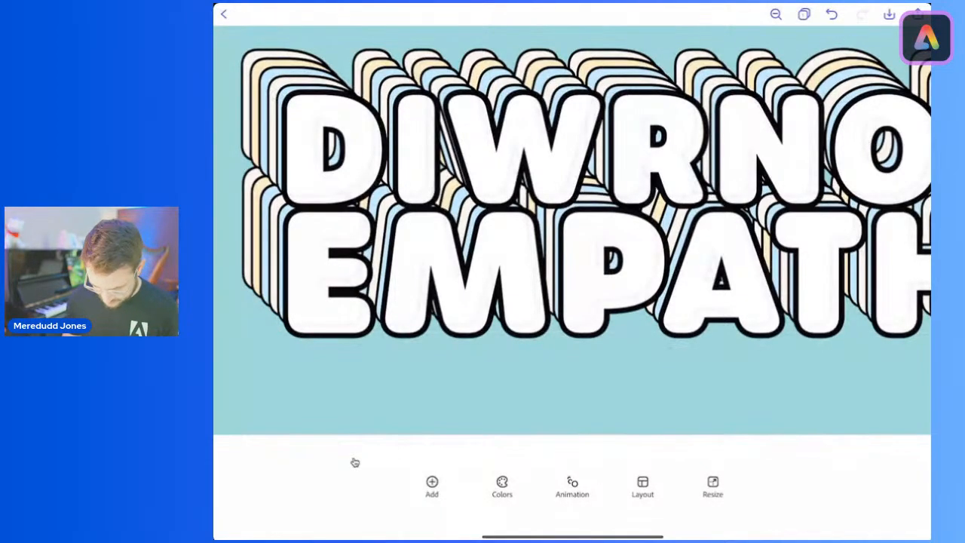
scroll(572, 230, down, 5)
scroll(572, 229, down, 3)
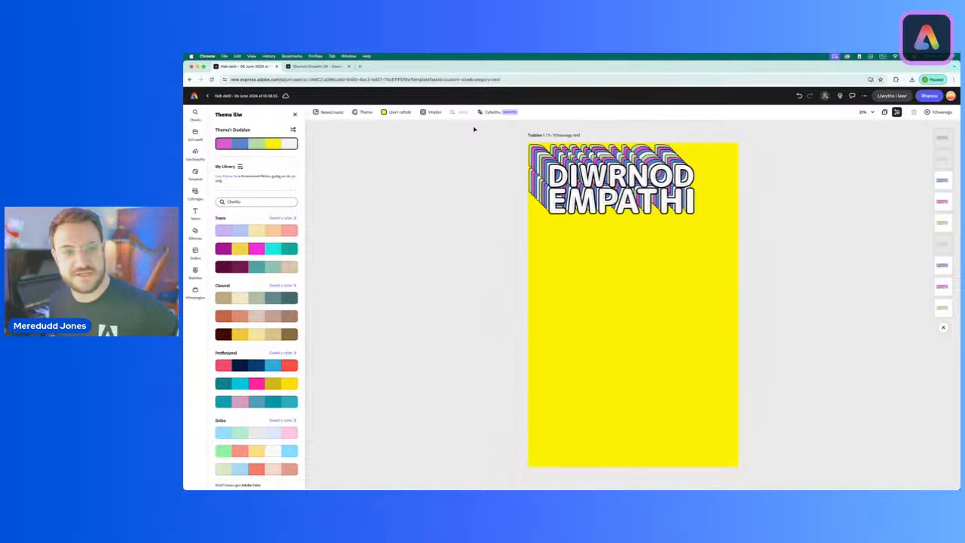
Step: Switch to the web version with the yellow poster and group all its DIWRNOD EMPATHI title layers together
drag(473, 129, 785, 235)
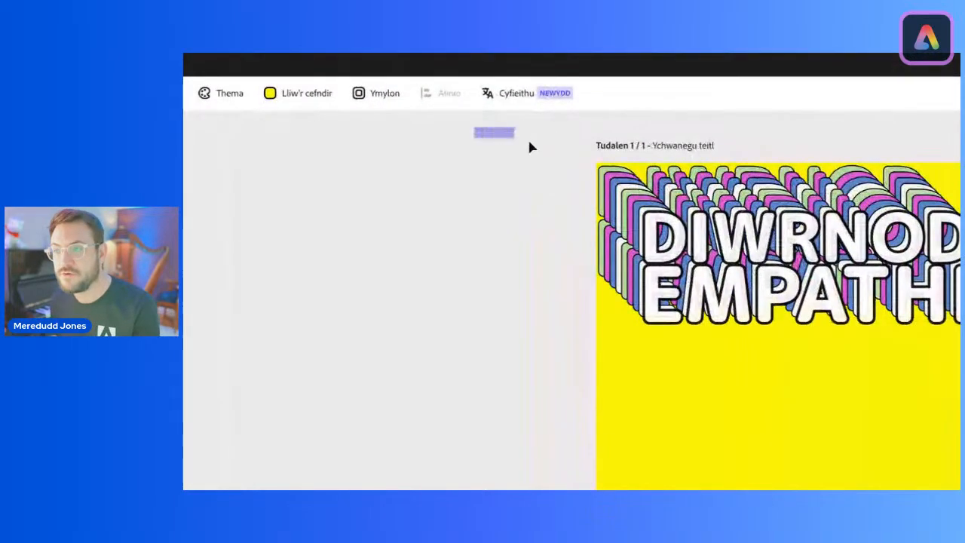
drag(951, 374, 788, 370)
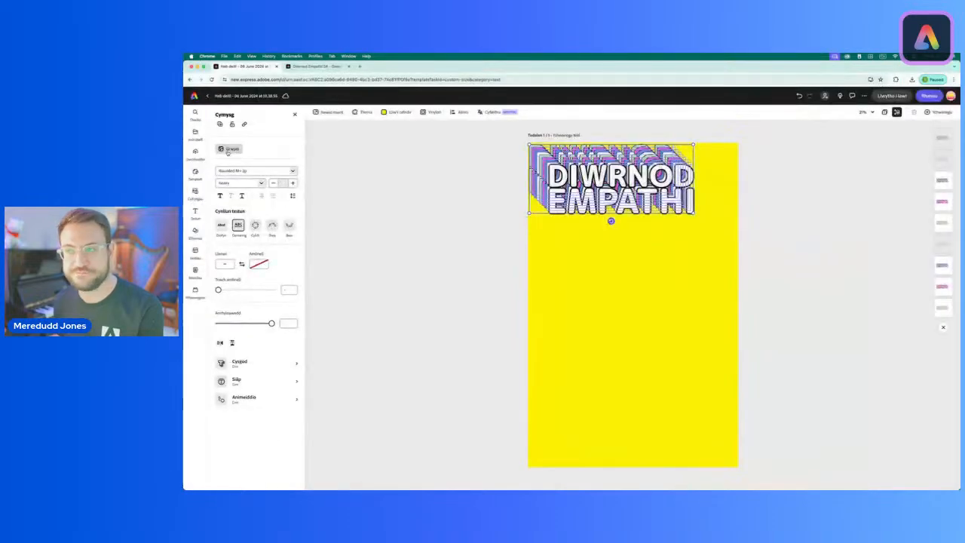
click(313, 148)
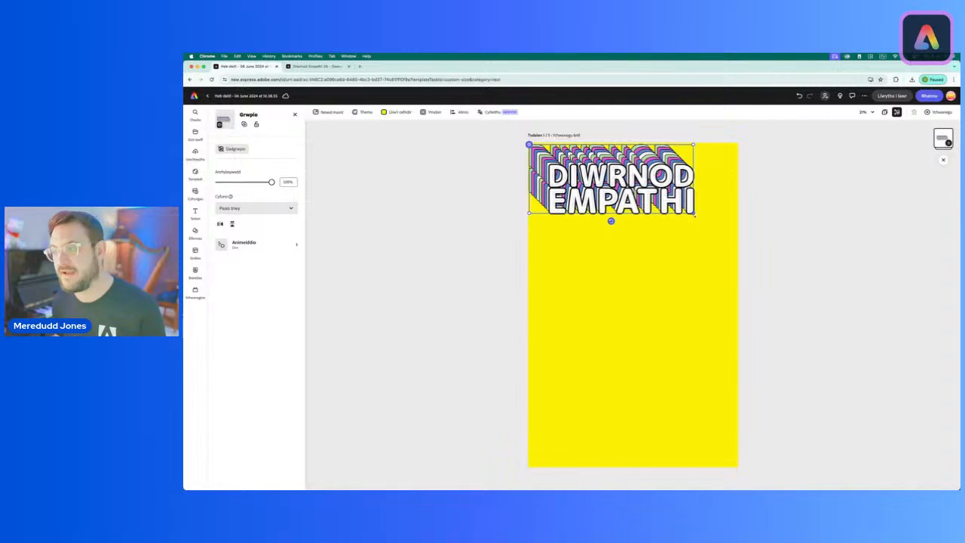
Step: Fit the grouped title, enlarged and tilted counterclockwise, across the full width at the top of the yellow poster and deselect it
drag(694, 215, 741, 232)
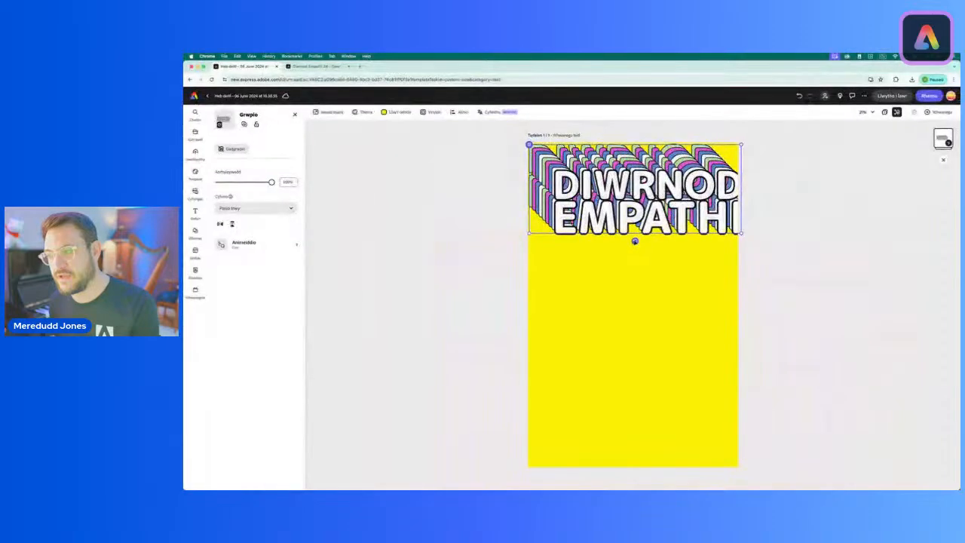
drag(640, 242, 647, 241)
drag(668, 203, 645, 202)
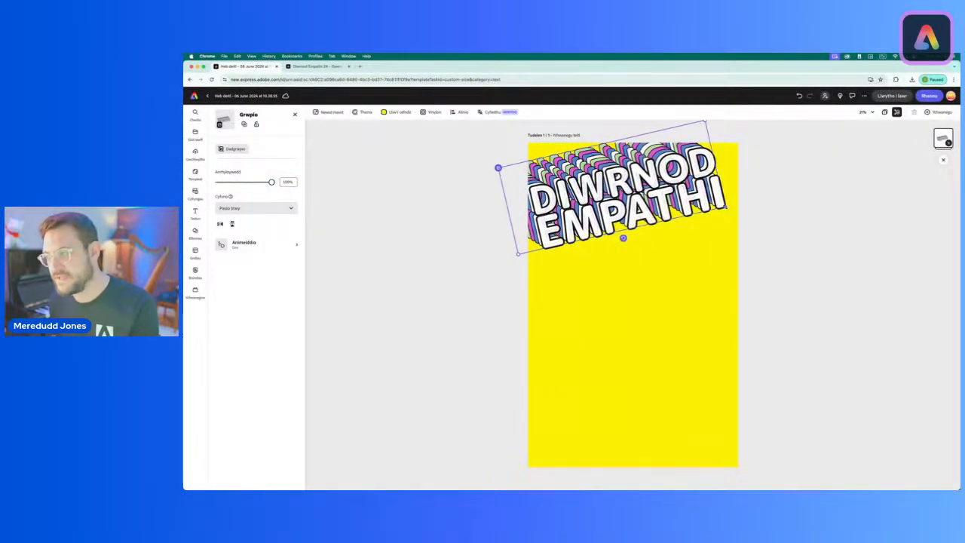
drag(725, 208, 728, 209)
drag(626, 240, 623, 239)
drag(729, 214, 736, 215)
drag(665, 194, 665, 198)
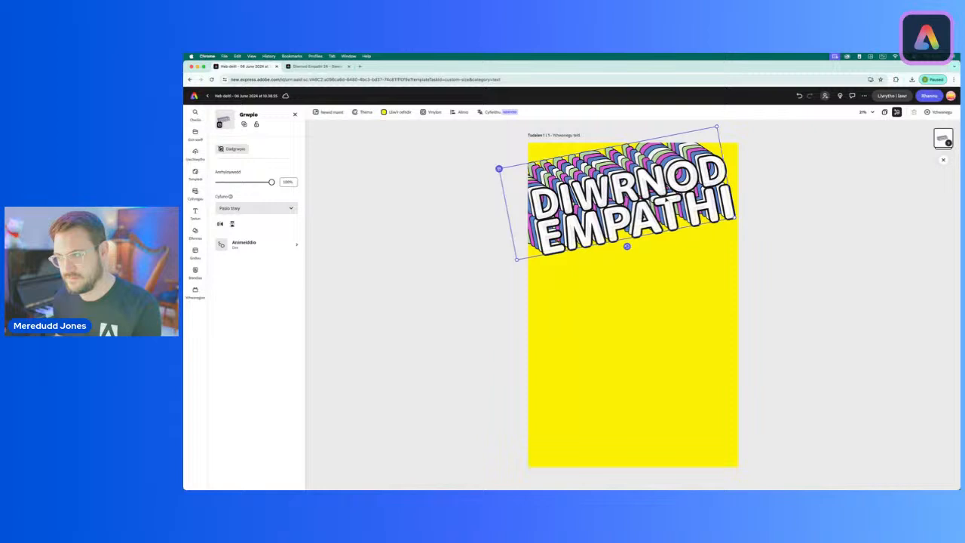
click(438, 266)
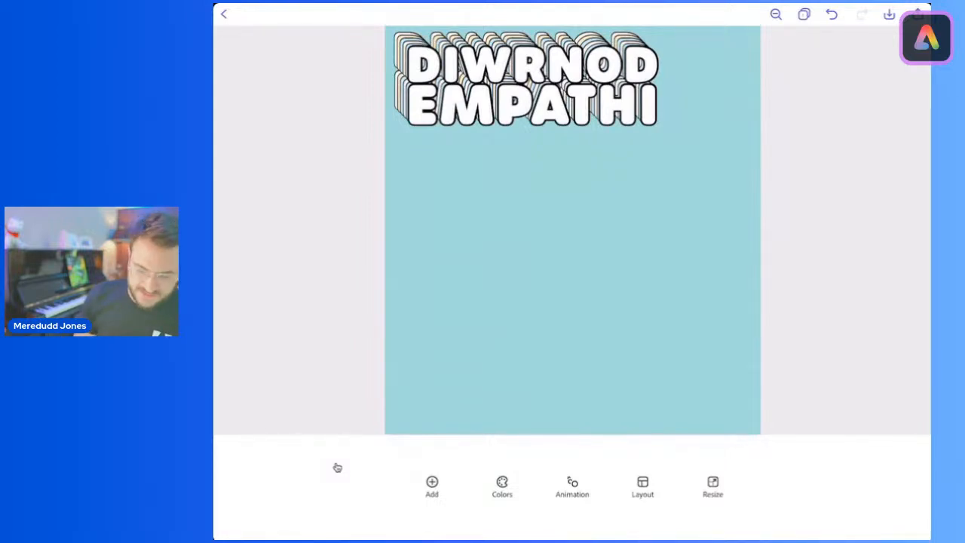
Step: Switch to the tablet version with the light blue poster and group all its DIWRNOD EMPATHI title layers together
click(532, 85)
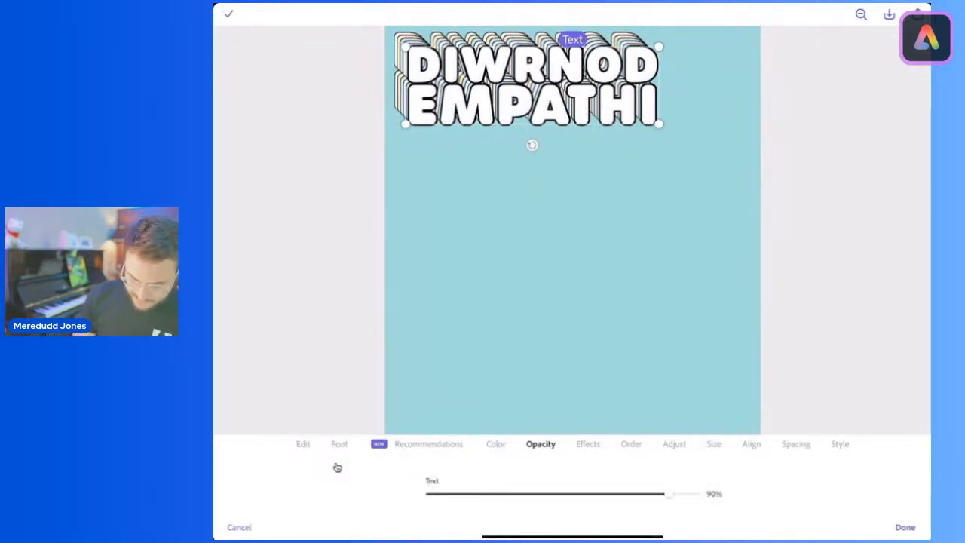
click(303, 444)
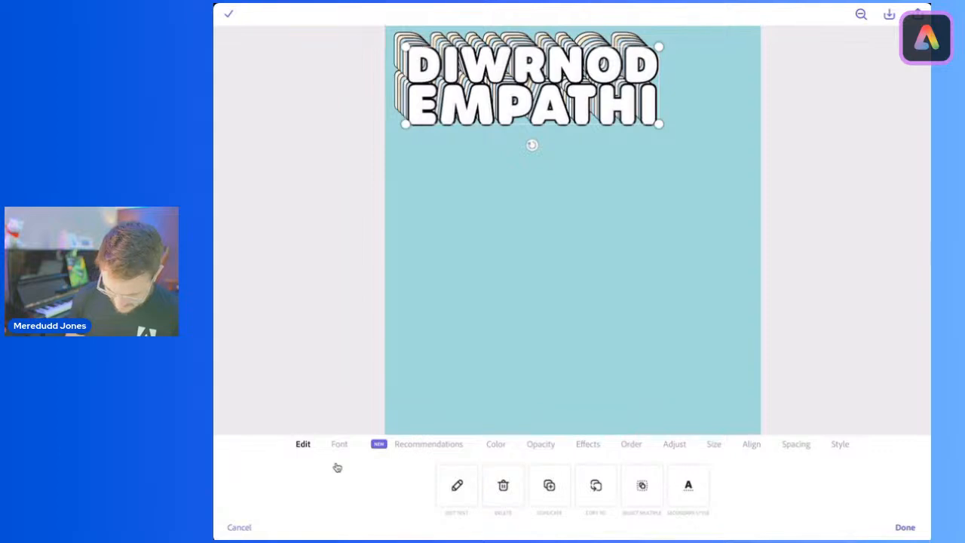
click(641, 486)
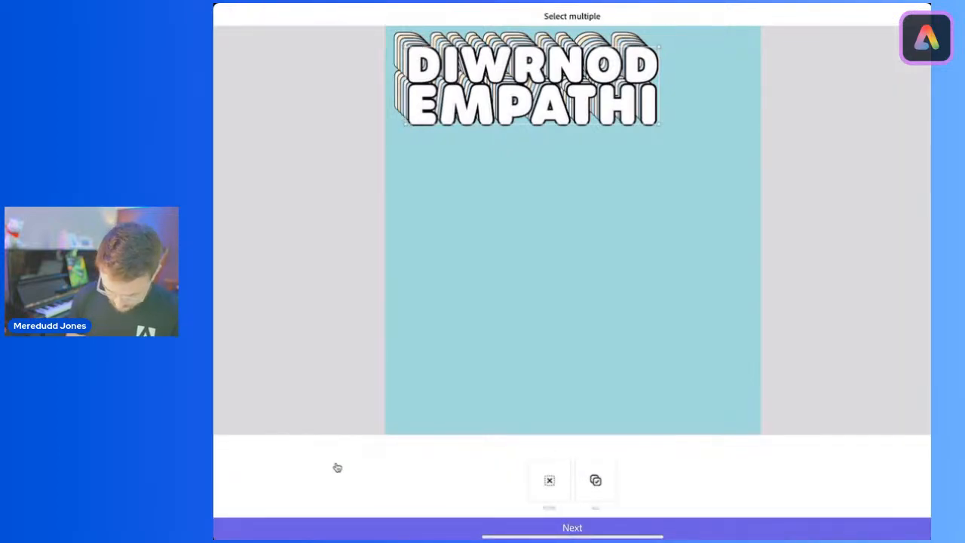
key(ctrl+a)
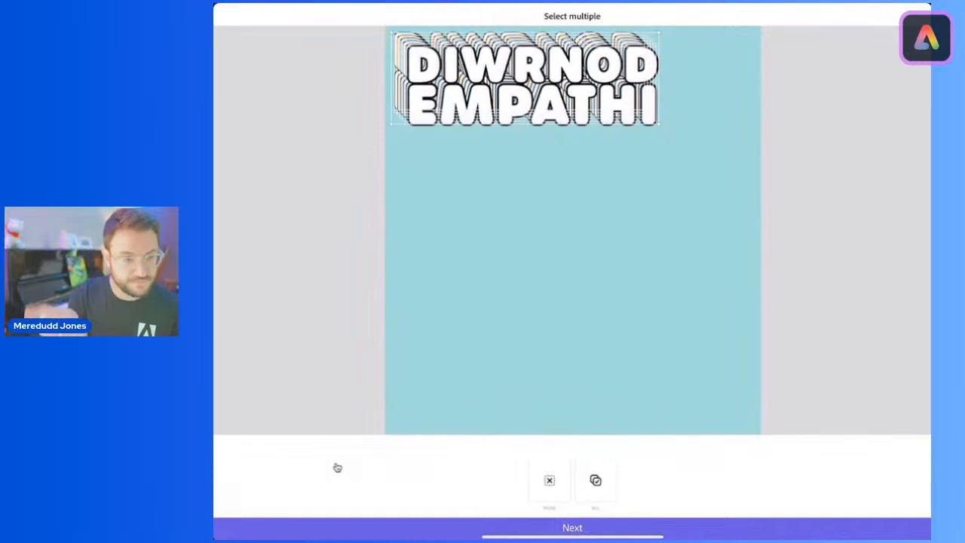
key(Return)
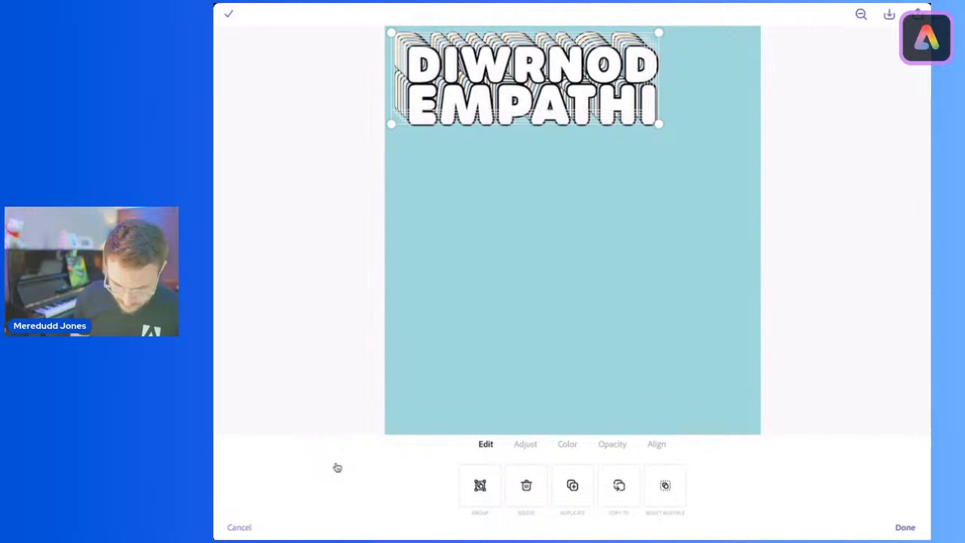
key(super+g)
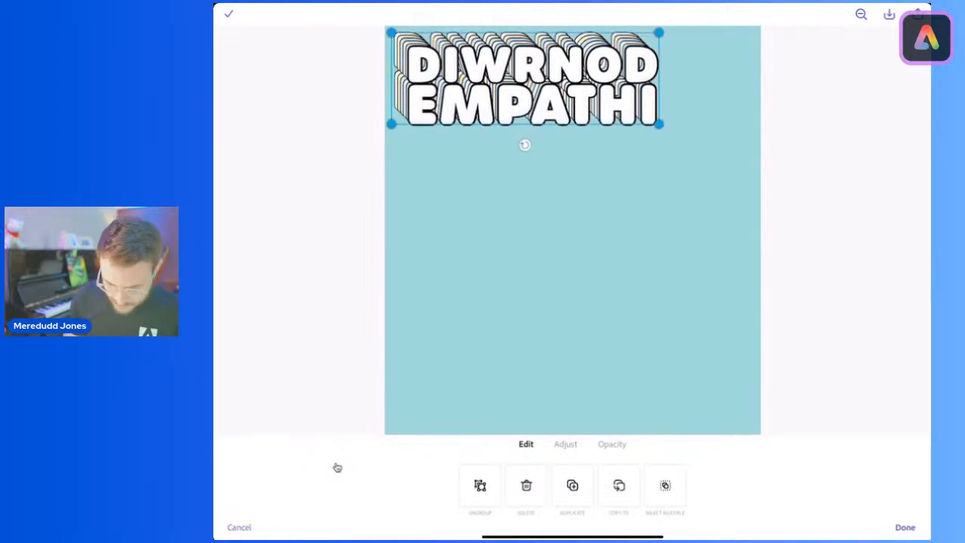
Step: Fit the grouped title, enlarged and tilted slightly counterclockwise, across the full width at the top of the light blue poster and finish editing
drag(659, 125, 769, 162)
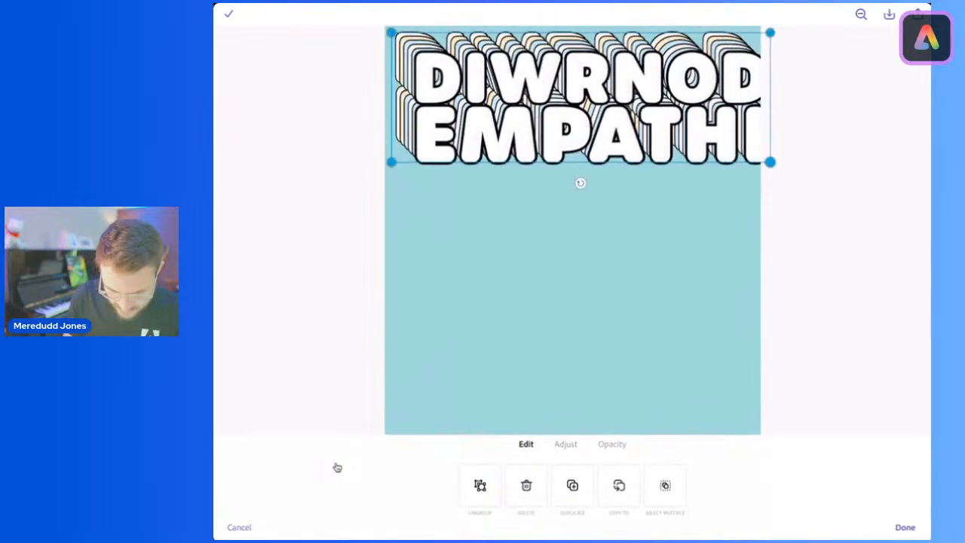
drag(579, 183, 592, 189)
drag(777, 138, 728, 128)
mouse_move(558, 106)
mouse_down()
mouse_move(566, 130)
mouse_move(539, 102)
mouse_up()
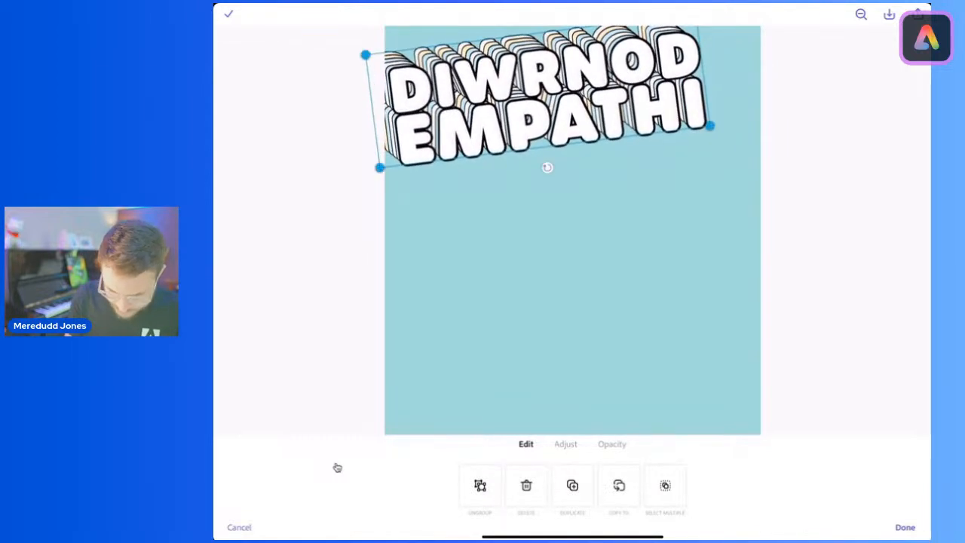
drag(711, 123, 758, 135)
drag(571, 106, 573, 116)
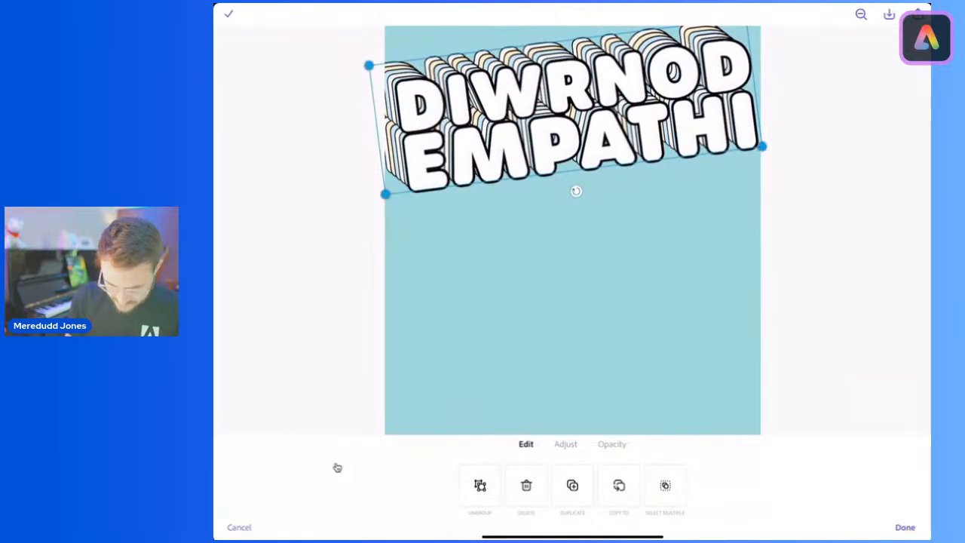
click(904, 528)
Step: Reselect the tilted title group on the light blue poster and nudge it slightly to the left
scroll(573, 230, down, 1)
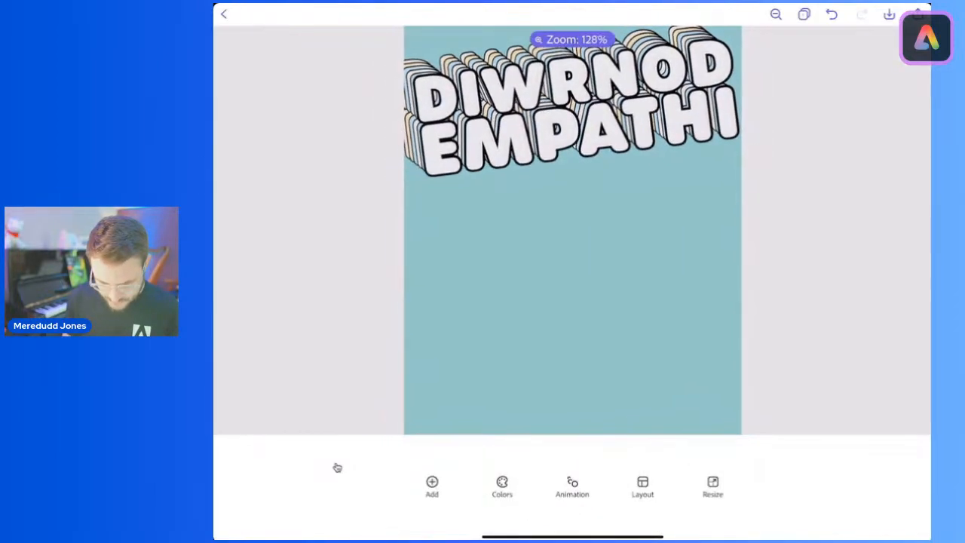
scroll(572, 230, down, 1)
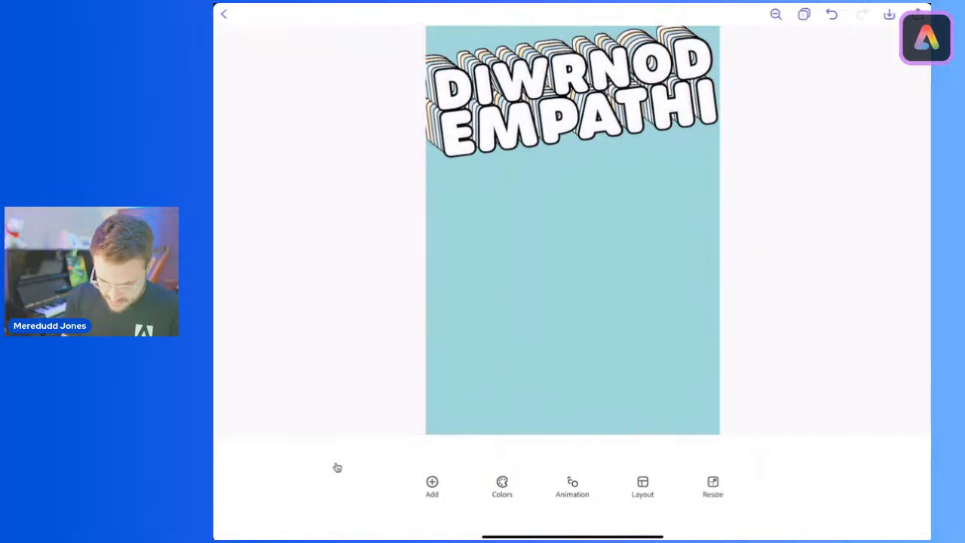
click(573, 98)
mouse_move(573, 98)
mouse_down()
mouse_move(560, 101)
mouse_move(568, 98)
mouse_up()
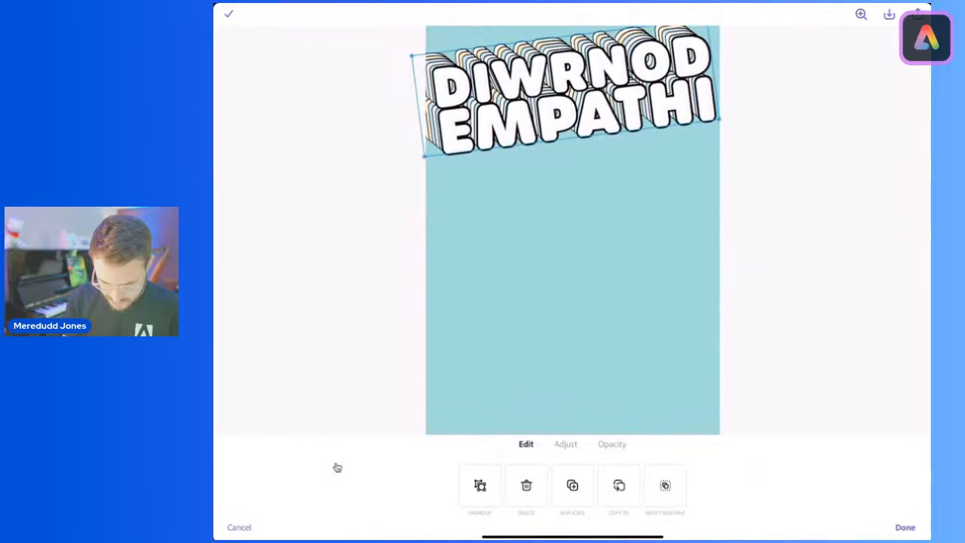
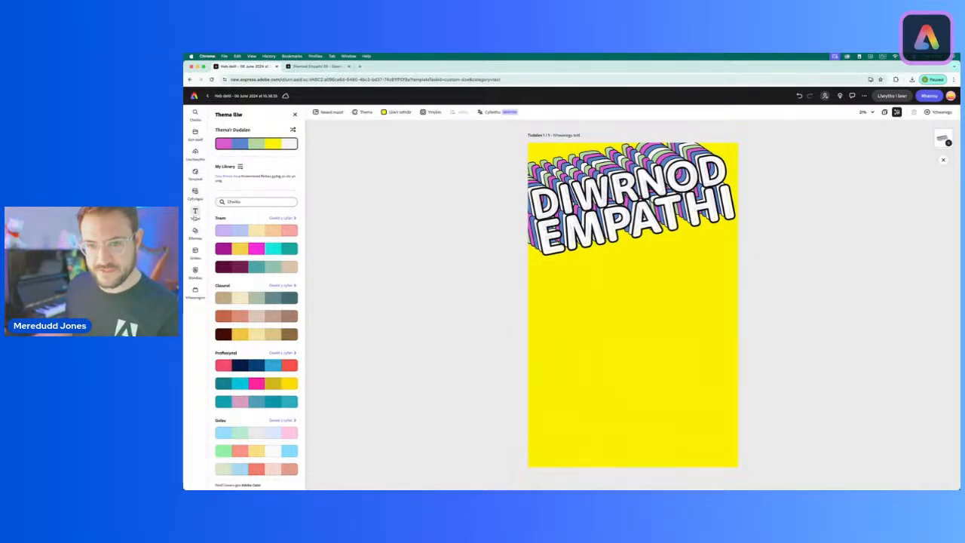
Step: Add a 2024 text to the yellow poster, enlarge it and place it just below the title
click(195, 212)
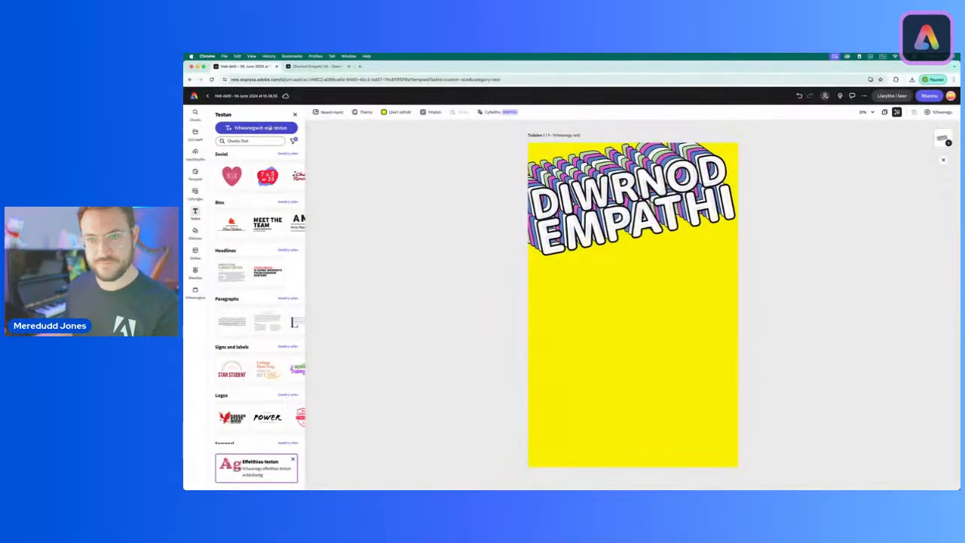
click(256, 128)
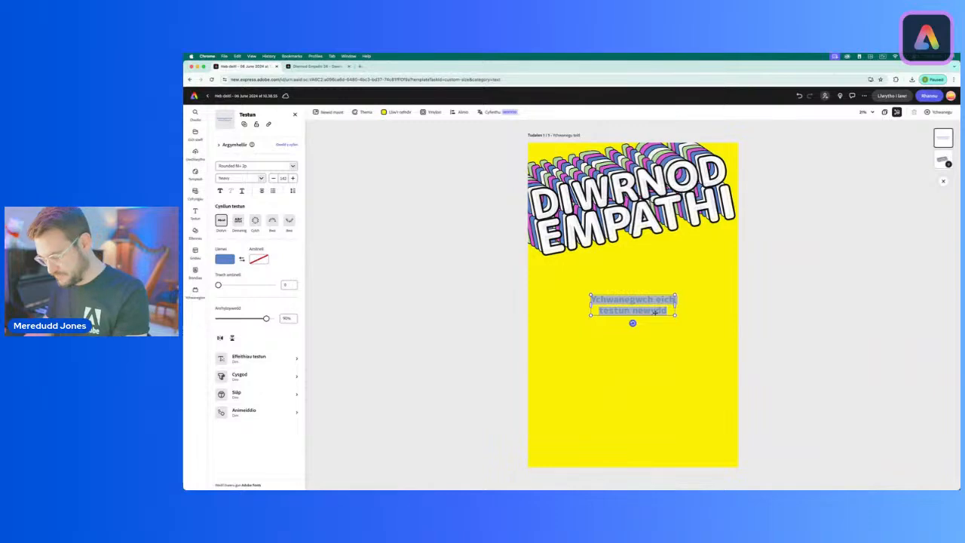
text(2024)
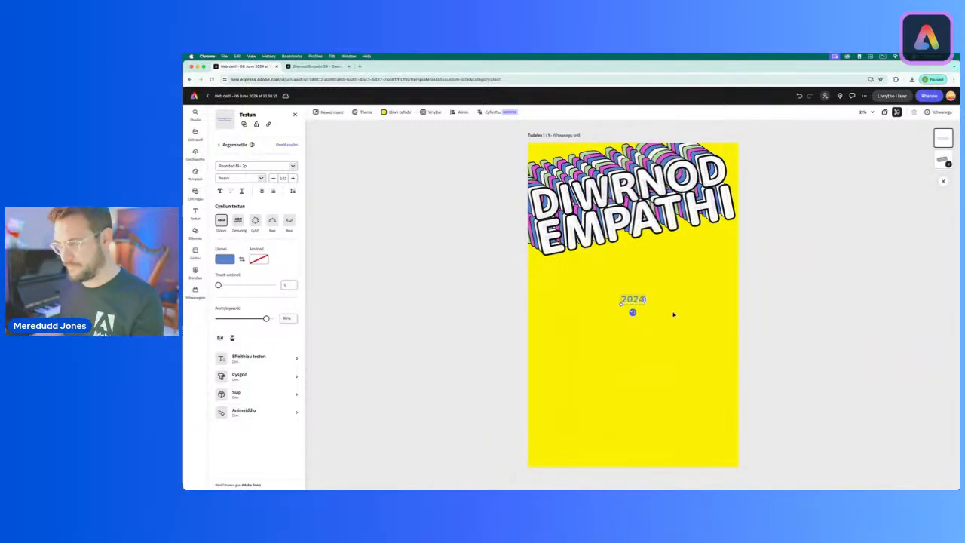
drag(622, 304, 610, 308)
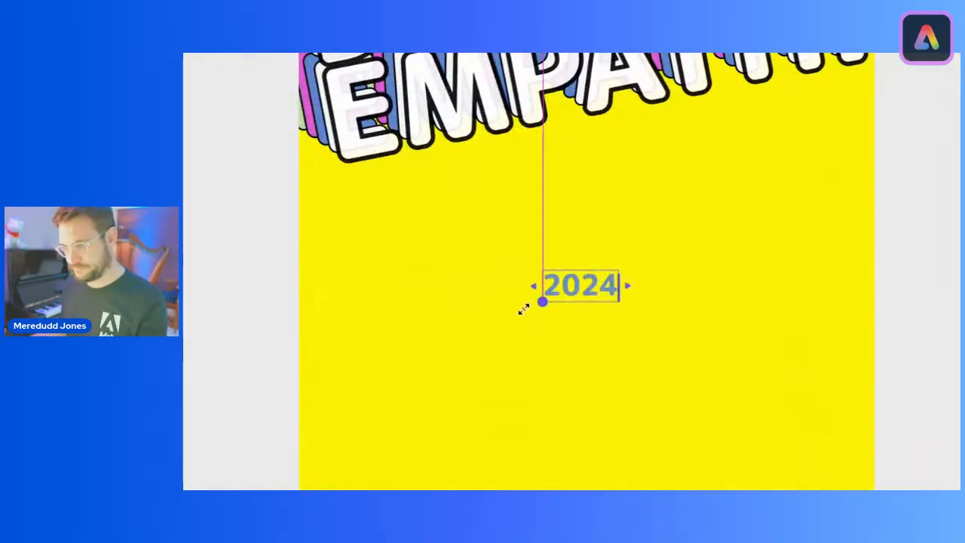
drag(524, 309, 466, 341)
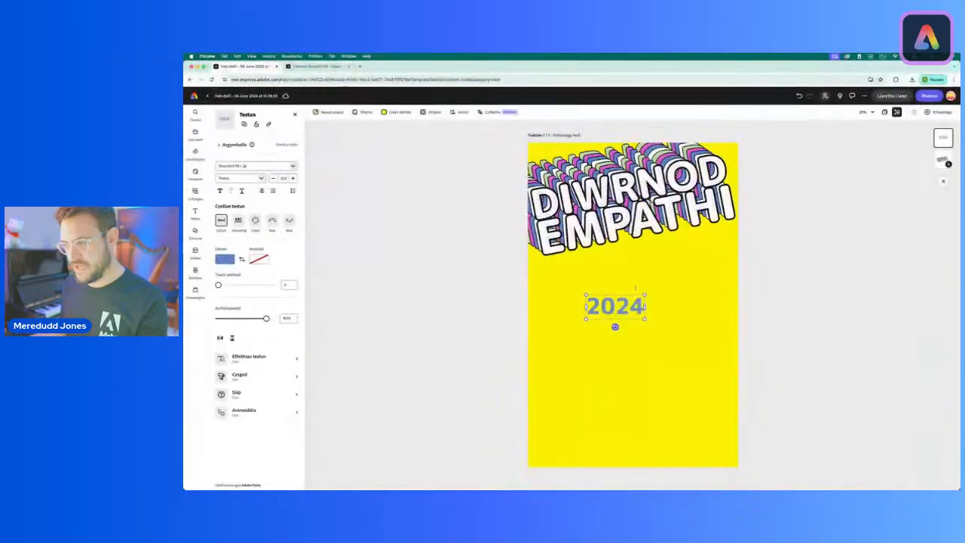
drag(624, 296, 652, 254)
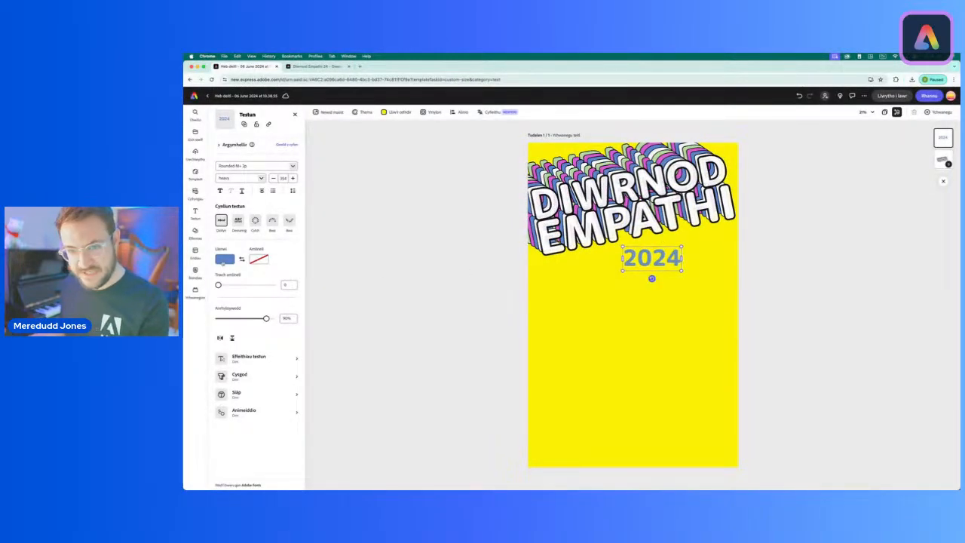
Step: Fill the 2024 text with the page theme's yellow and give it an outline of thickness 27
click(223, 262)
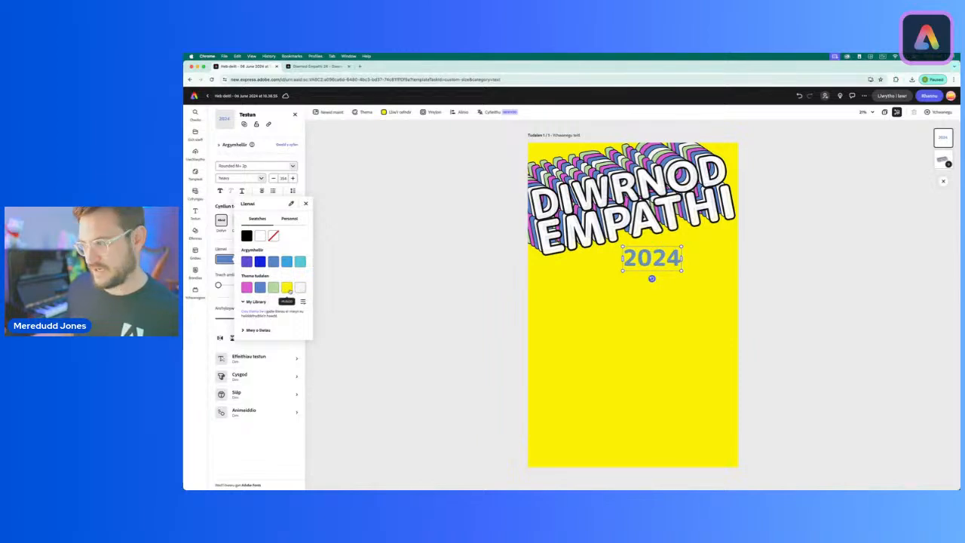
click(288, 287)
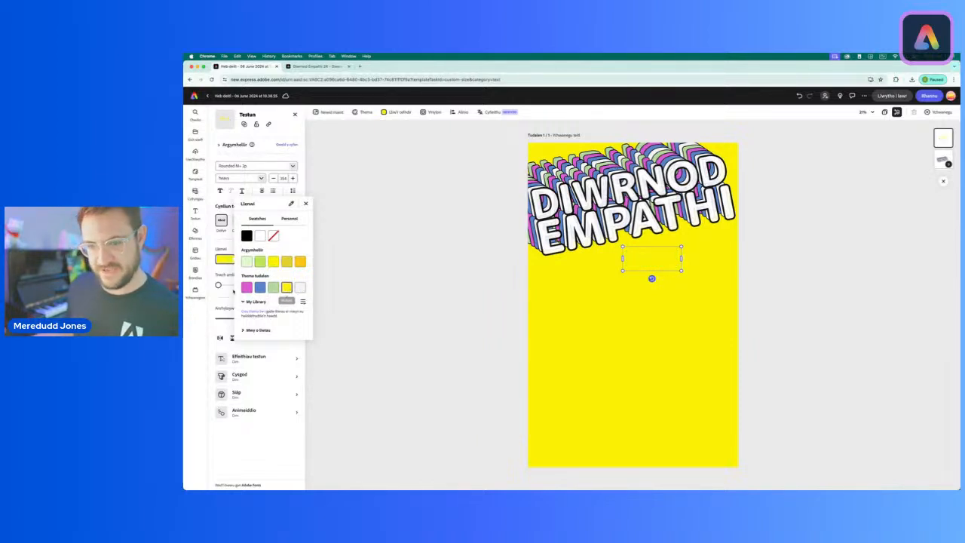
click(219, 286)
drag(219, 286, 260, 287)
double_click(286, 284)
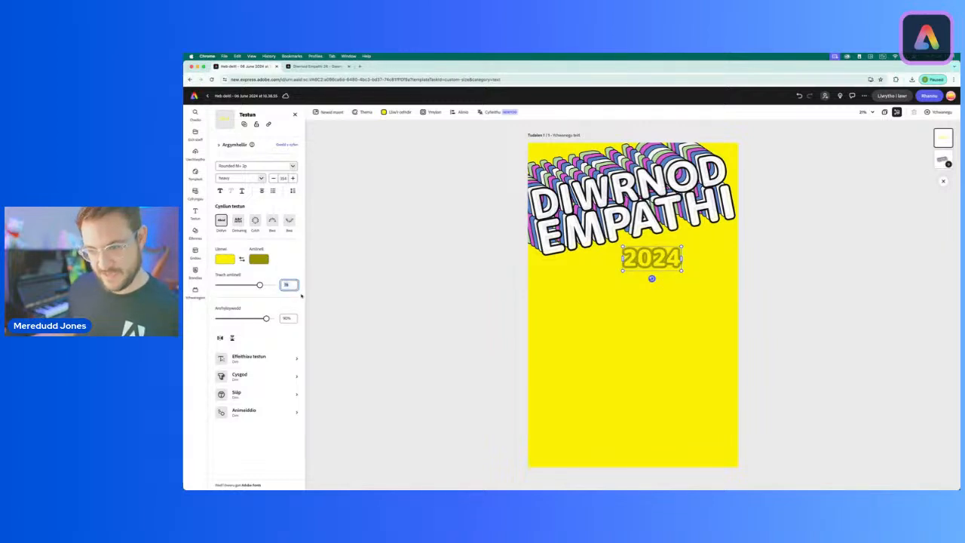
text(27)
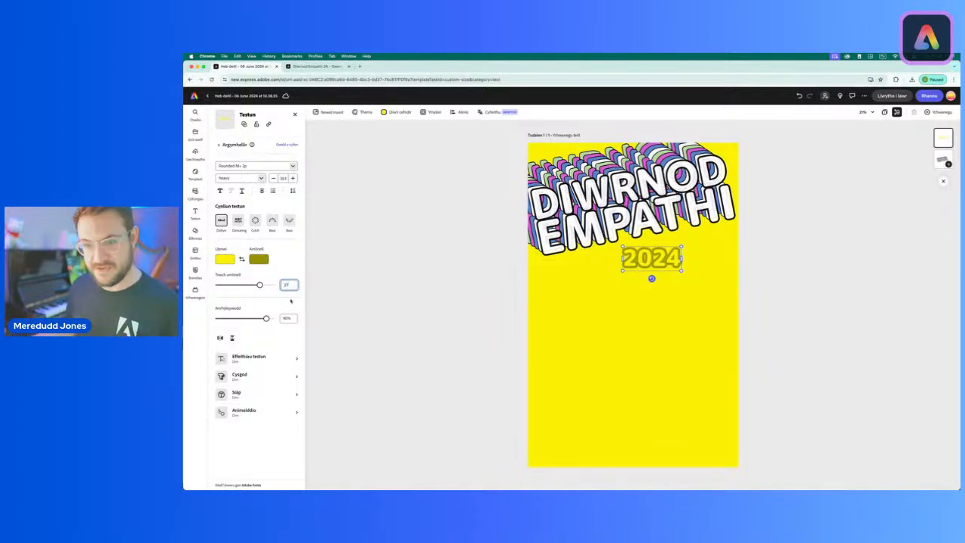
key(Return)
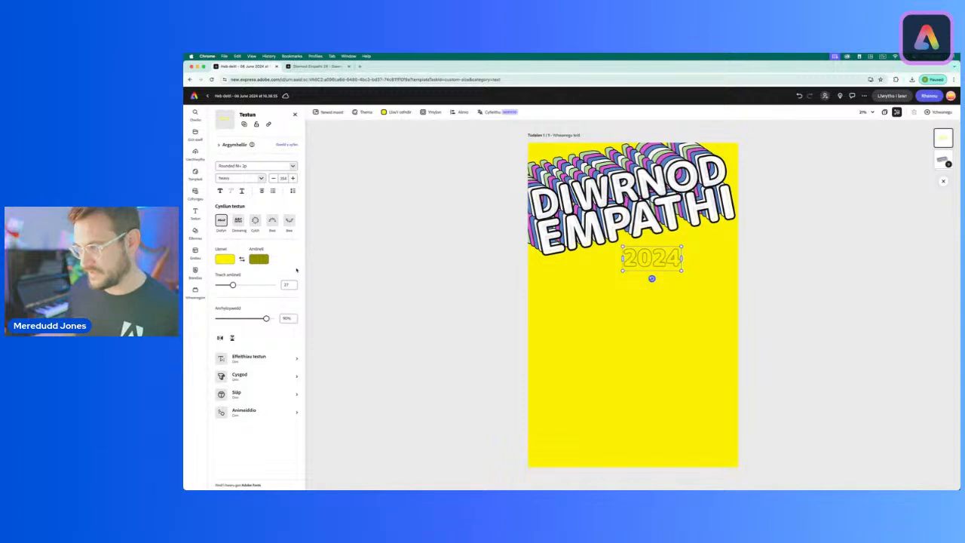
Step: Color the outline of the 2024 text black and move the text to the poster's left edge
click(260, 261)
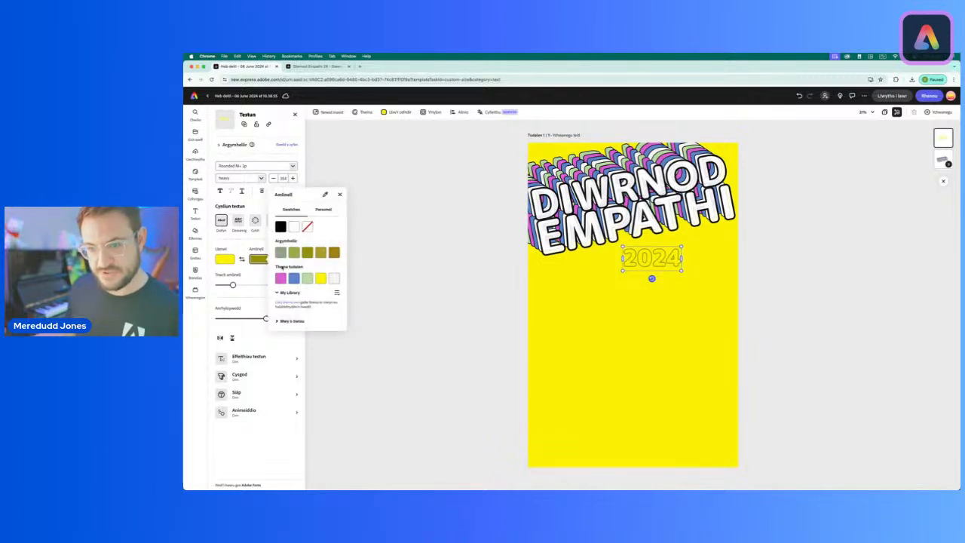
click(281, 227)
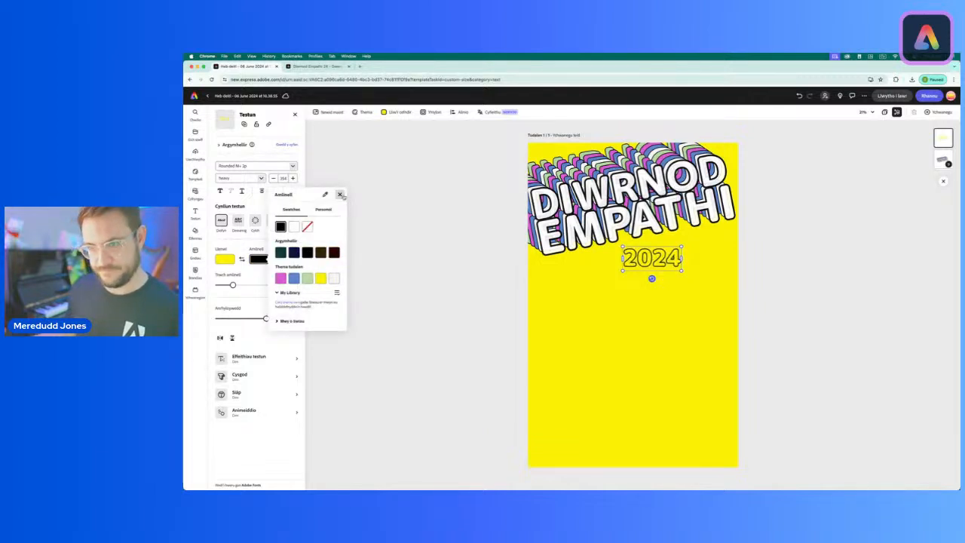
click(339, 195)
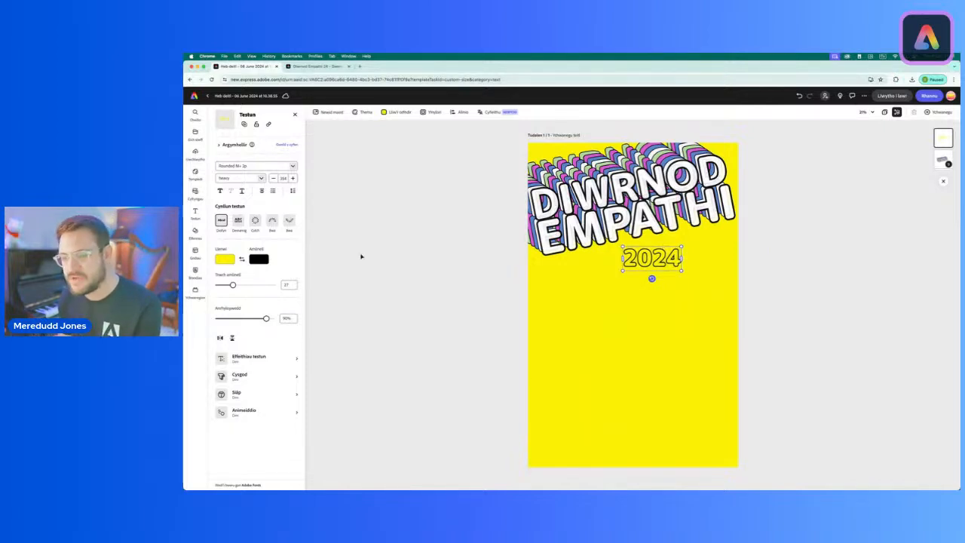
drag(650, 256, 558, 300)
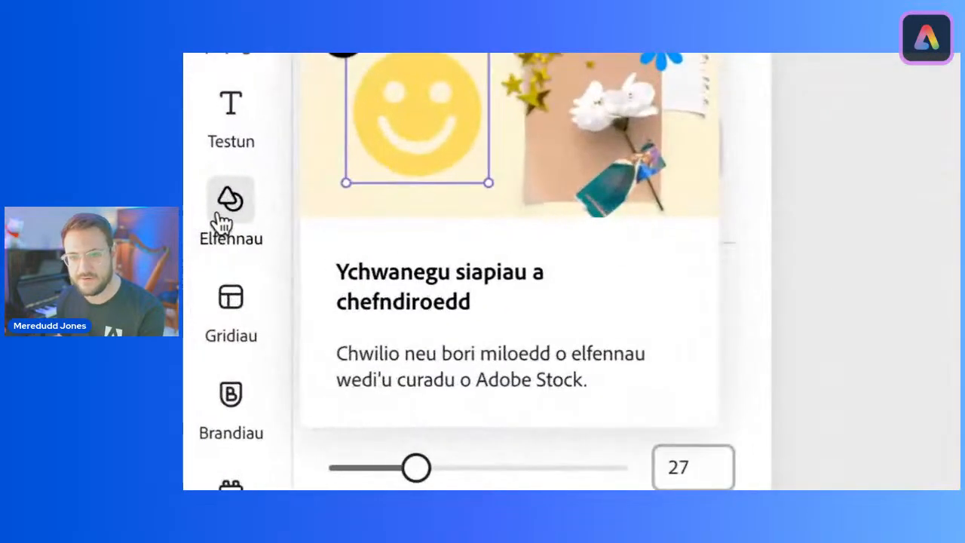
Step: Add the outlined circle shape to the poster and place it below the right end of the title
click(195, 232)
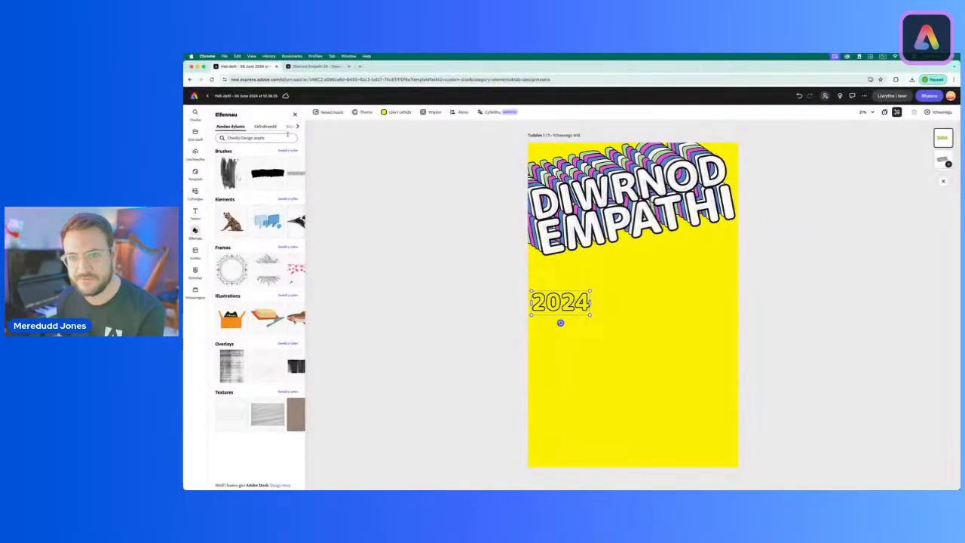
scroll(270, 130, right, 1)
click(269, 128)
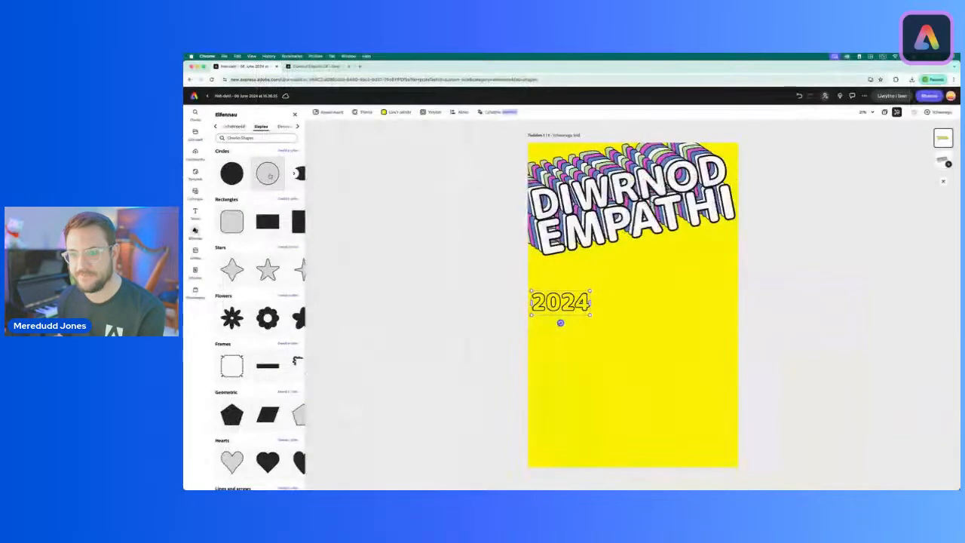
click(269, 175)
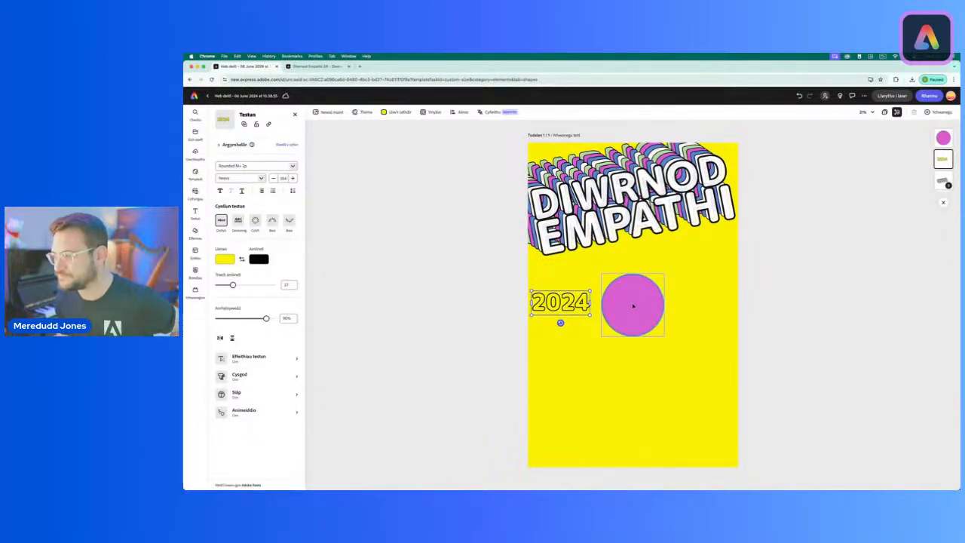
drag(662, 309, 718, 281)
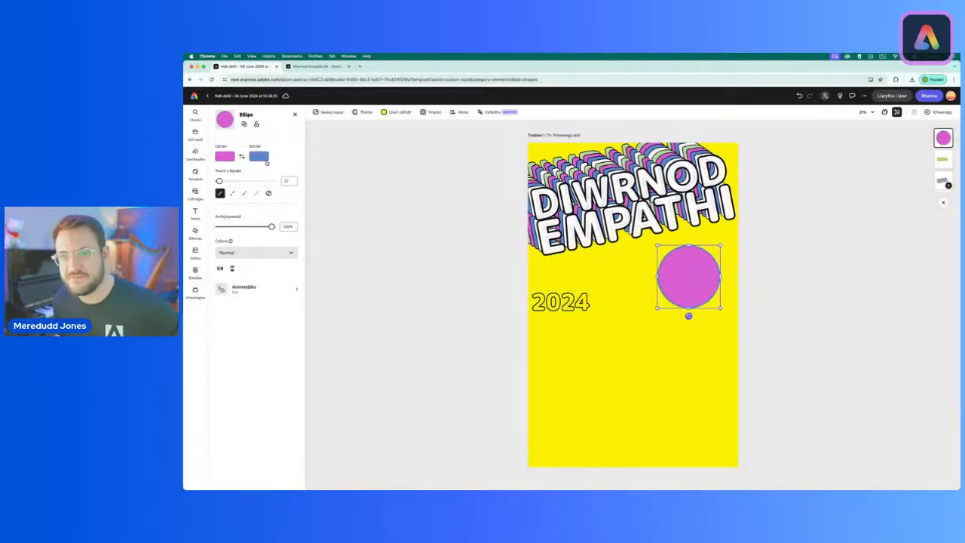
Step: Set the circle's border color to black and keep its pink fill
click(259, 158)
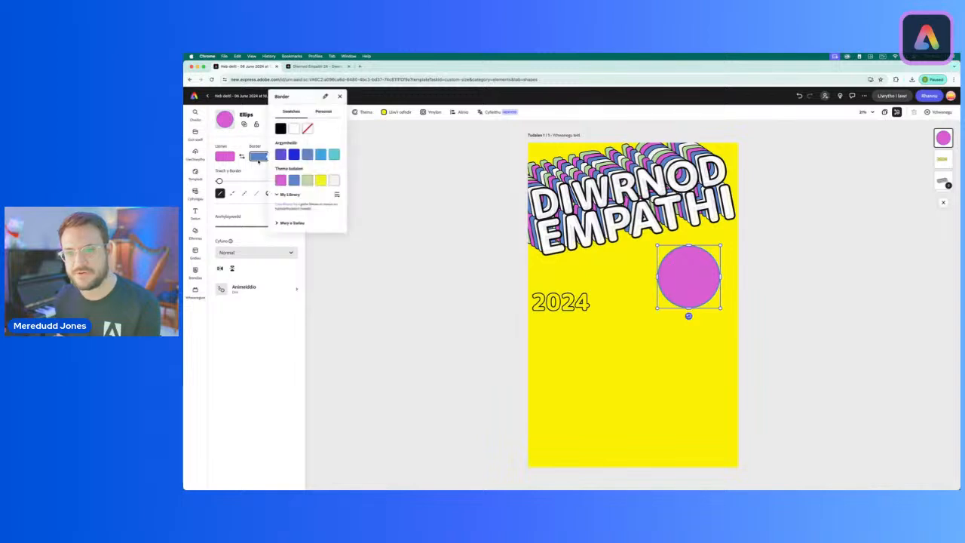
click(279, 129)
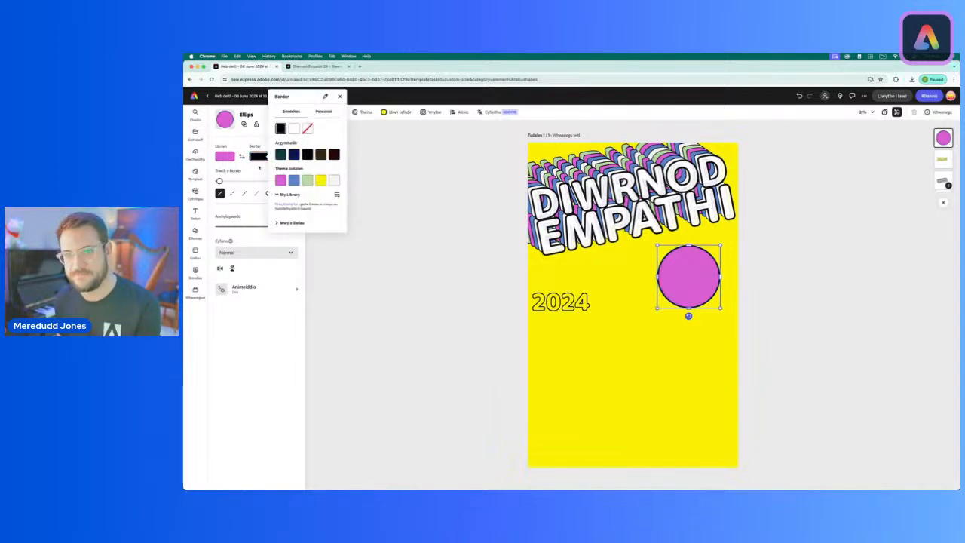
click(234, 145)
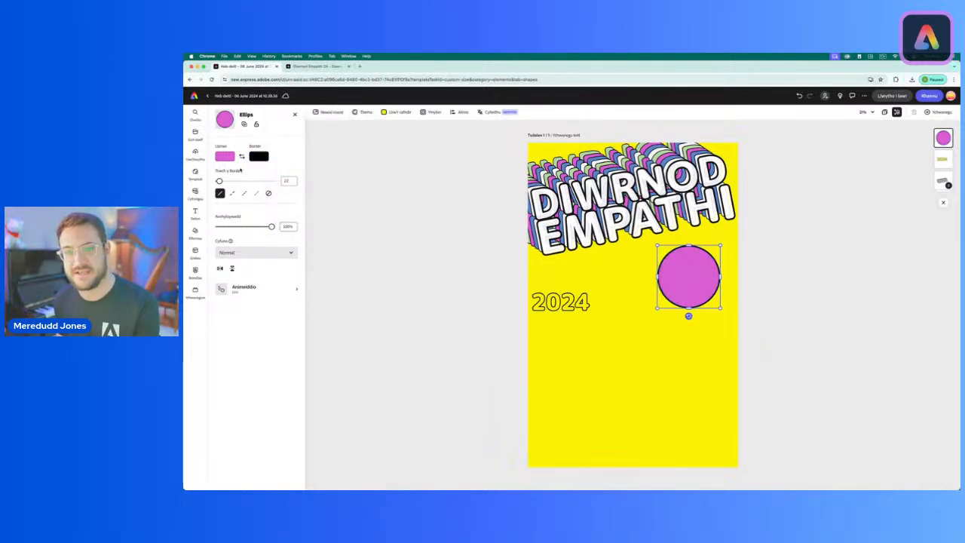
click(225, 156)
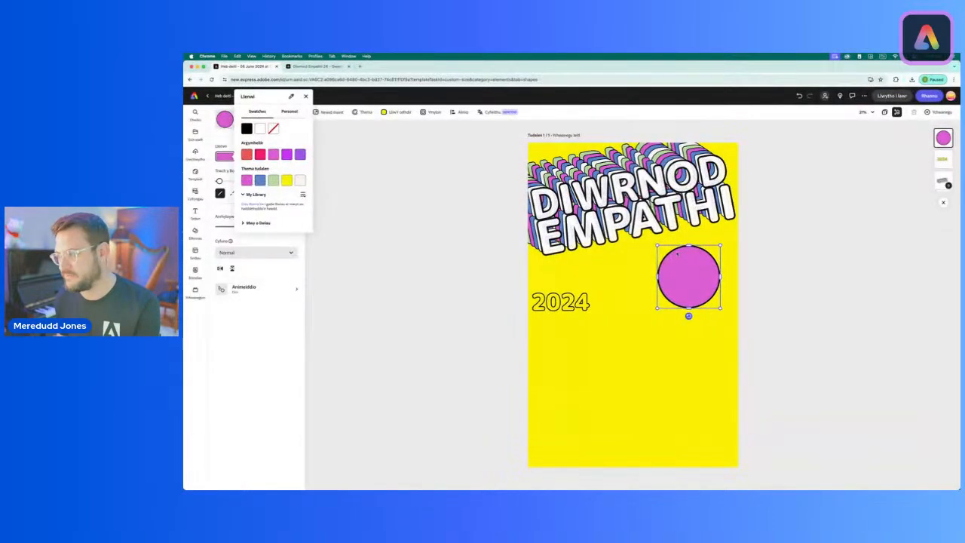
click(305, 96)
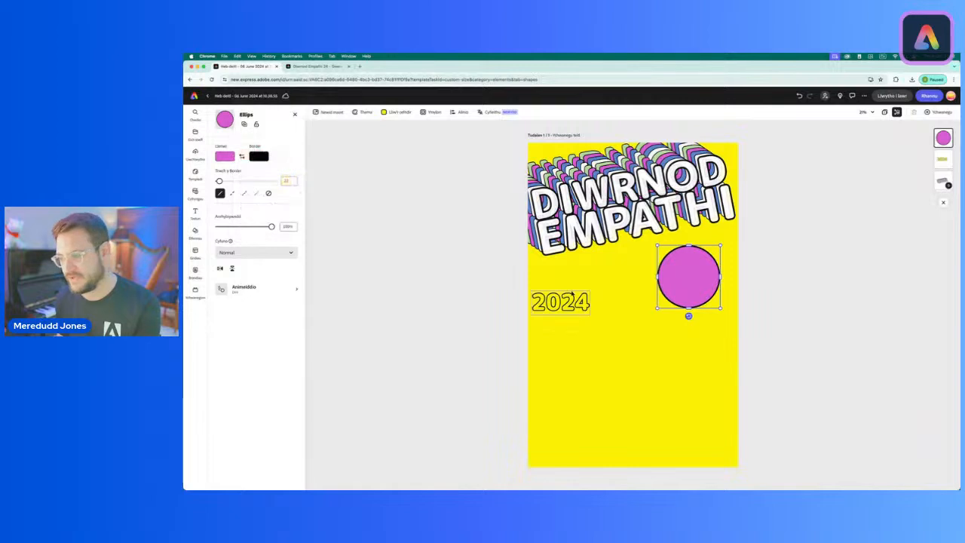
Step: Move the 2024 text inward, then shrink the pink circle beneath the last letters of EMPATHI with slightly lower opacity
click(560, 302)
drag(560, 301, 600, 282)
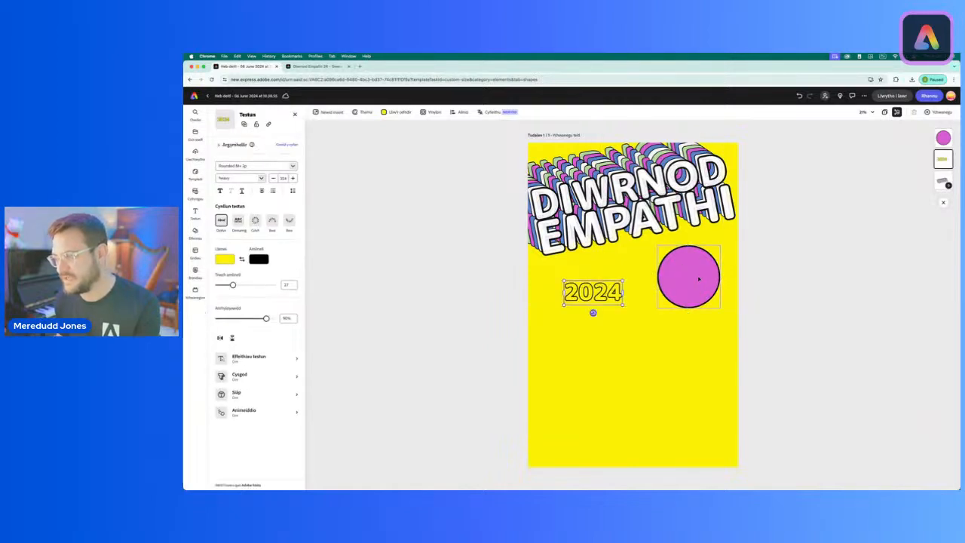
click(695, 277)
drag(696, 278, 711, 250)
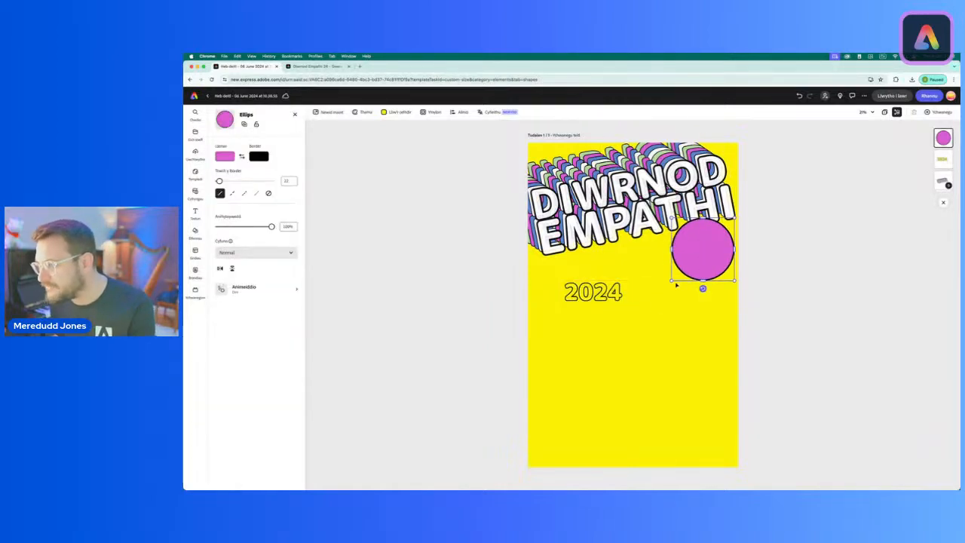
drag(673, 281, 701, 252)
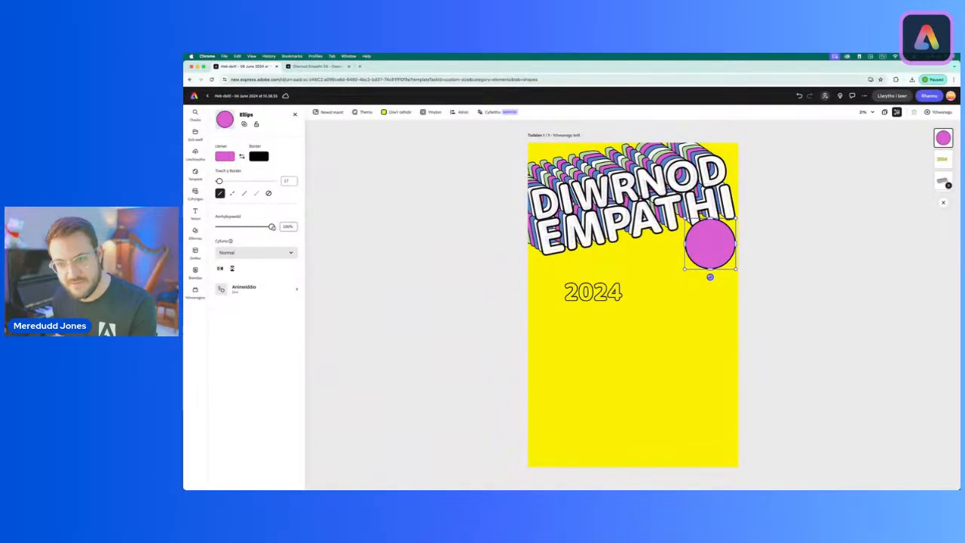
drag(272, 226, 269, 227)
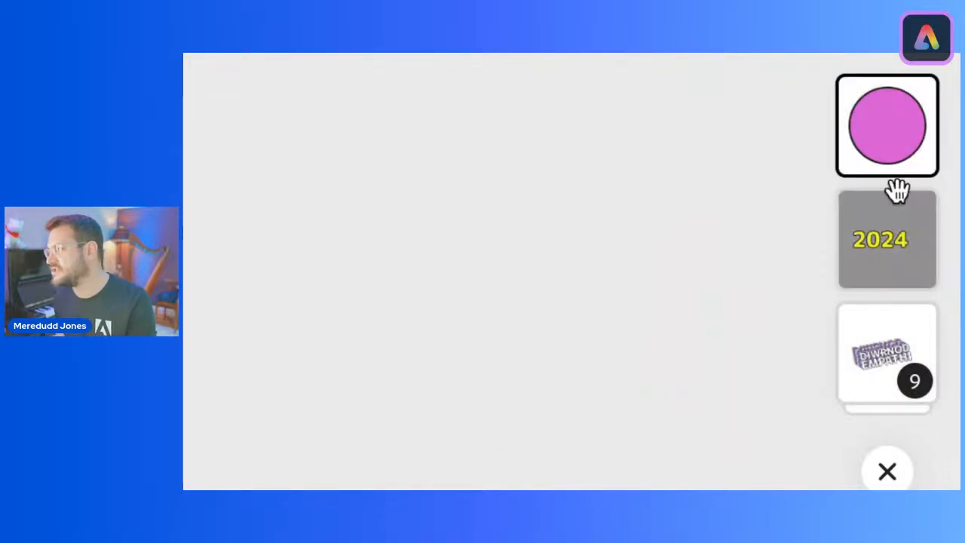
Step: Bring the 2024 text in front of the pink circle and fit it inside, smaller and tilted slightly clockwise
drag(903, 232, 902, 98)
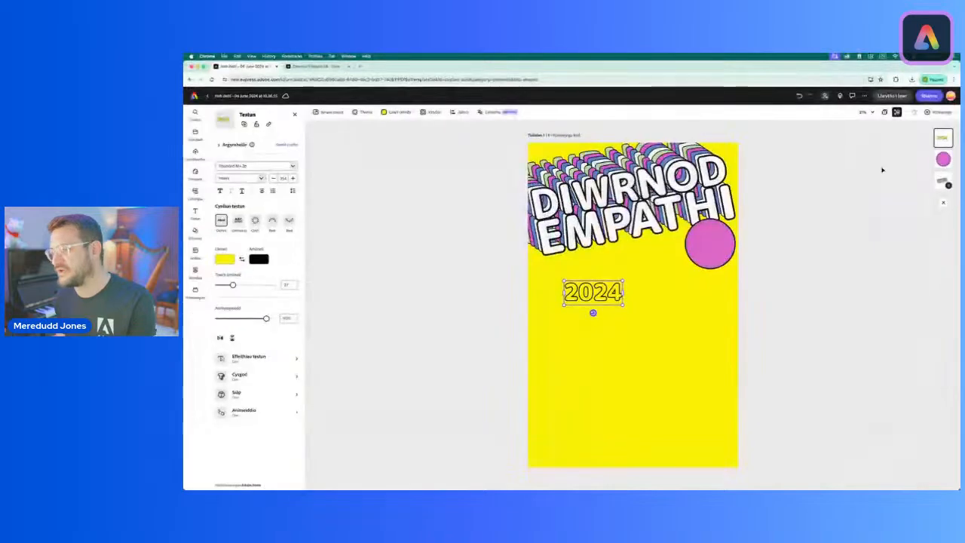
drag(592, 292, 711, 244)
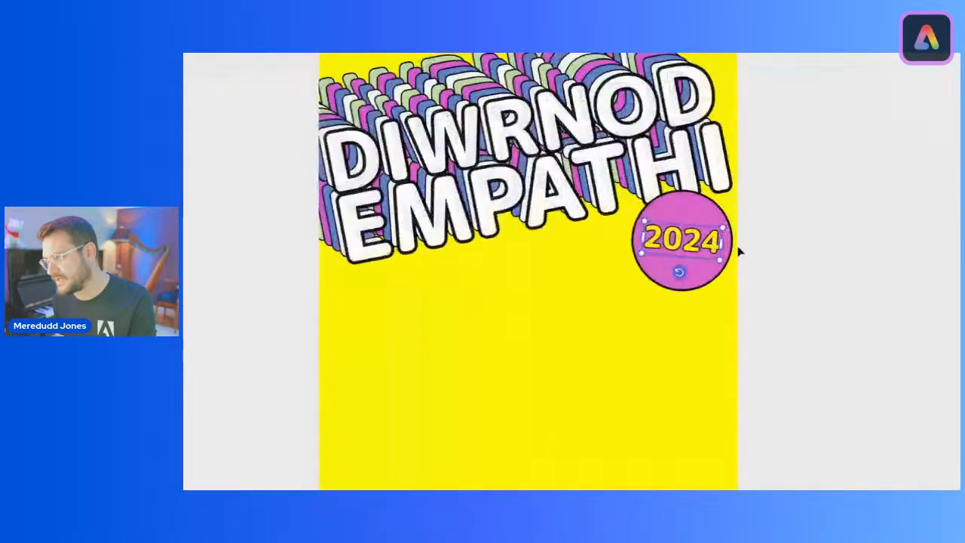
click(850, 272)
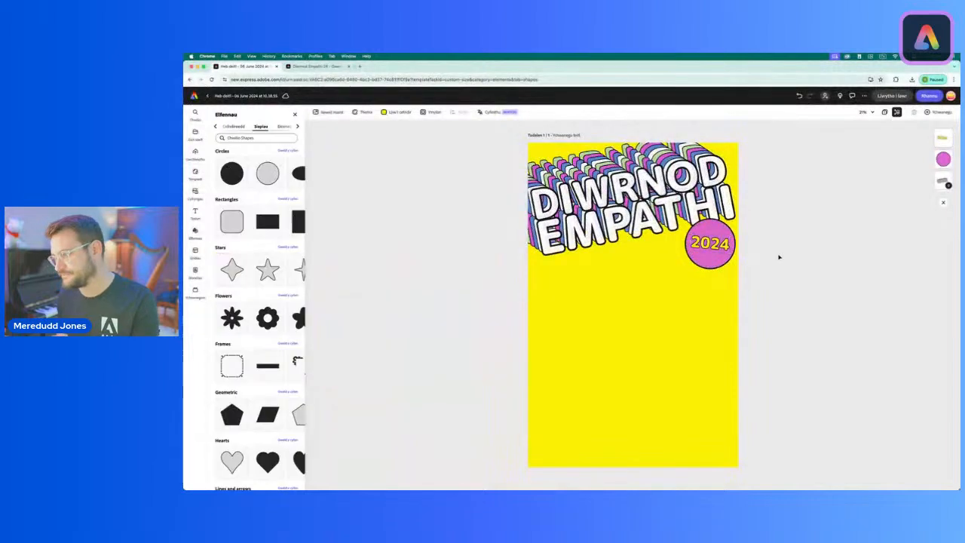
Step: Thicken the black outline of the 2024 text slightly and deselect it
click(710, 244)
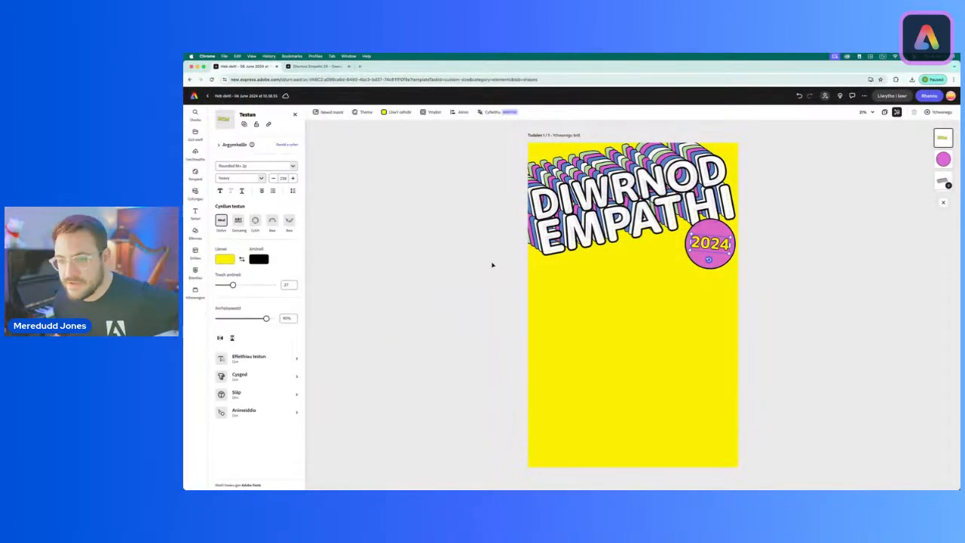
drag(233, 285, 237, 285)
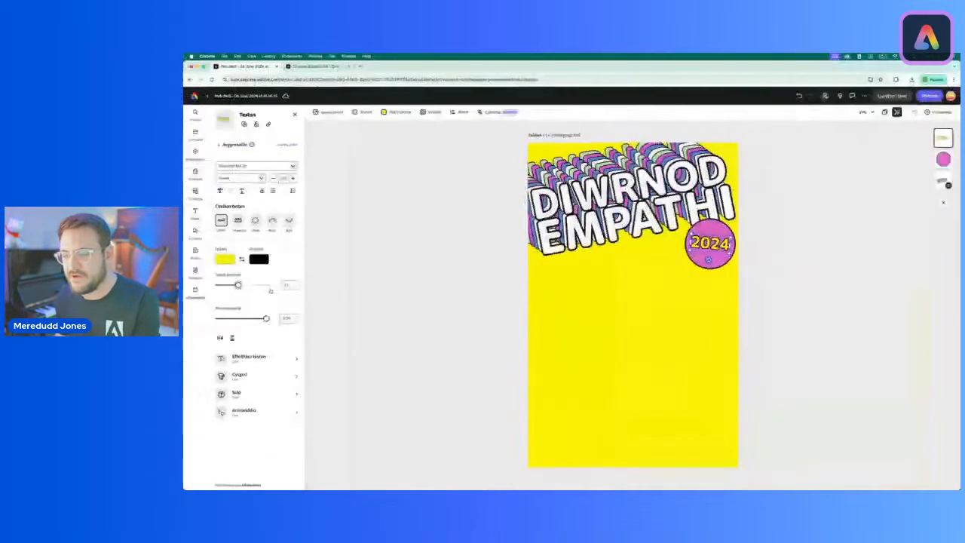
click(443, 292)
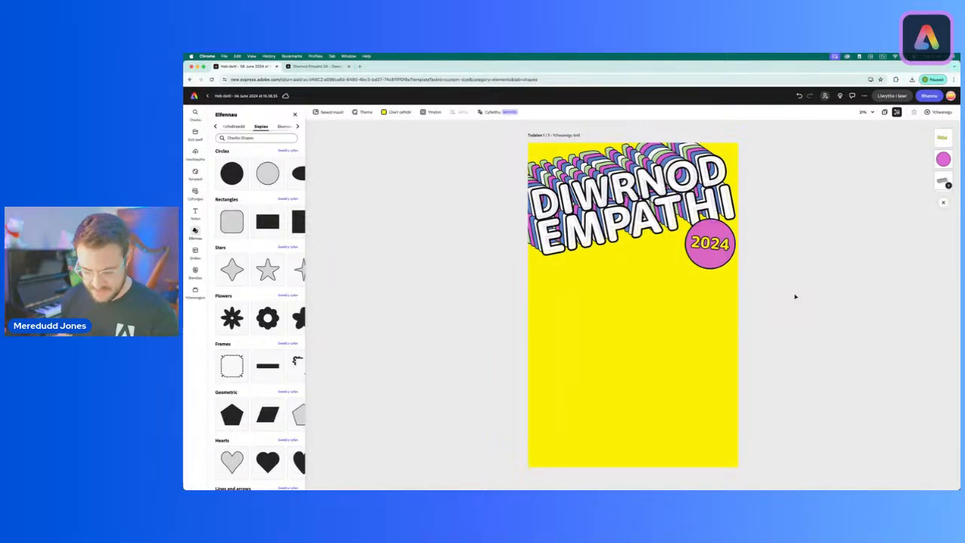
Step: Duplicate the pink circle behind the 2024 text
click(716, 267)
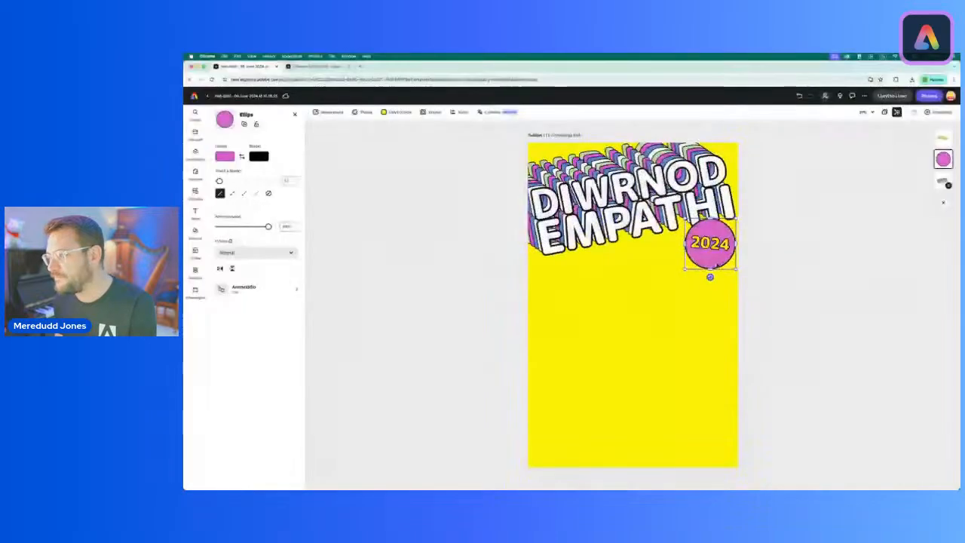
click(244, 124)
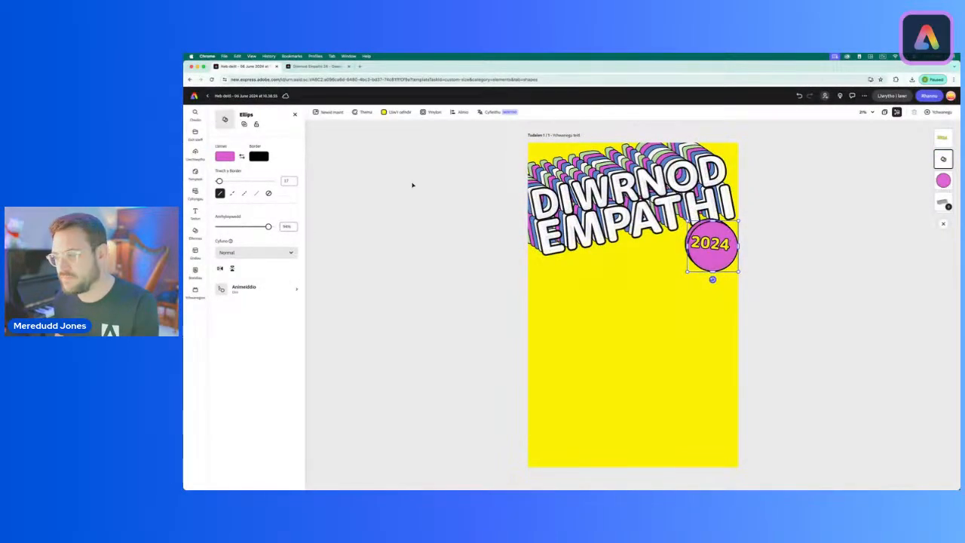
Step: Place the duplicated pink circle at the poster's left edge below EMPATHI, and duplicate it as a much larger circle cropped by the lower right edge
drag(709, 249, 558, 269)
click(244, 124)
drag(654, 315, 654, 322)
drag(678, 393, 696, 392)
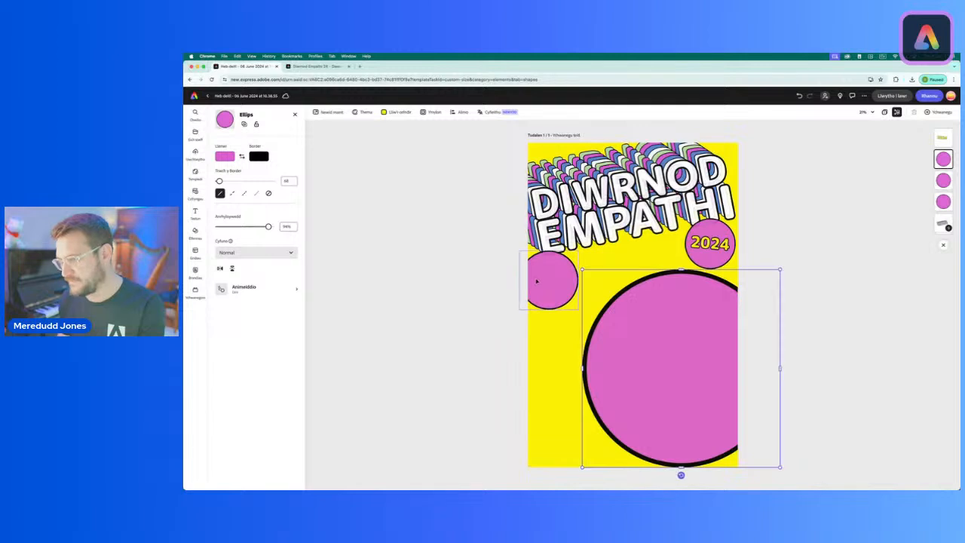
Step: Duplicate the small left circle into the poster's lower-left corner, slightly larger, and nudge the big circle slightly left
click(537, 281)
click(243, 123)
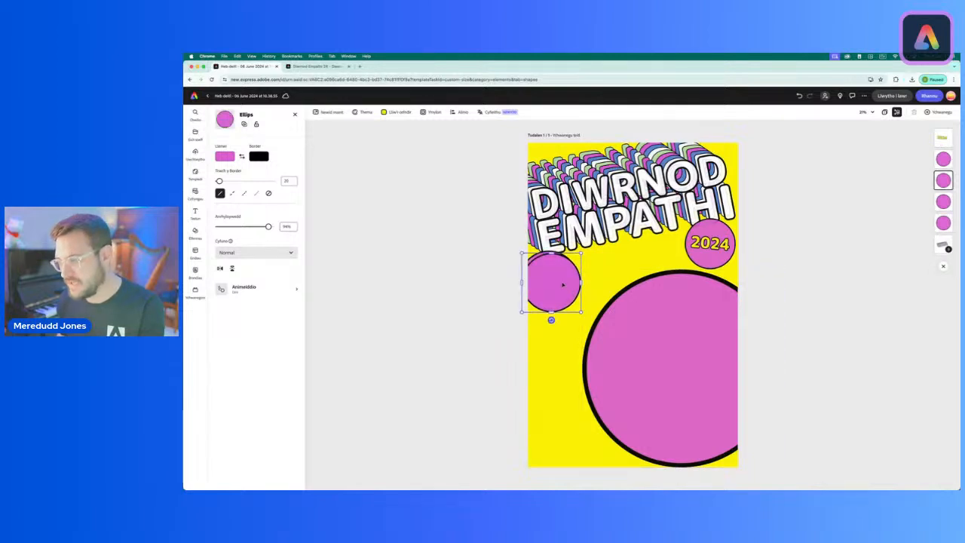
drag(552, 286, 556, 405)
click(636, 338)
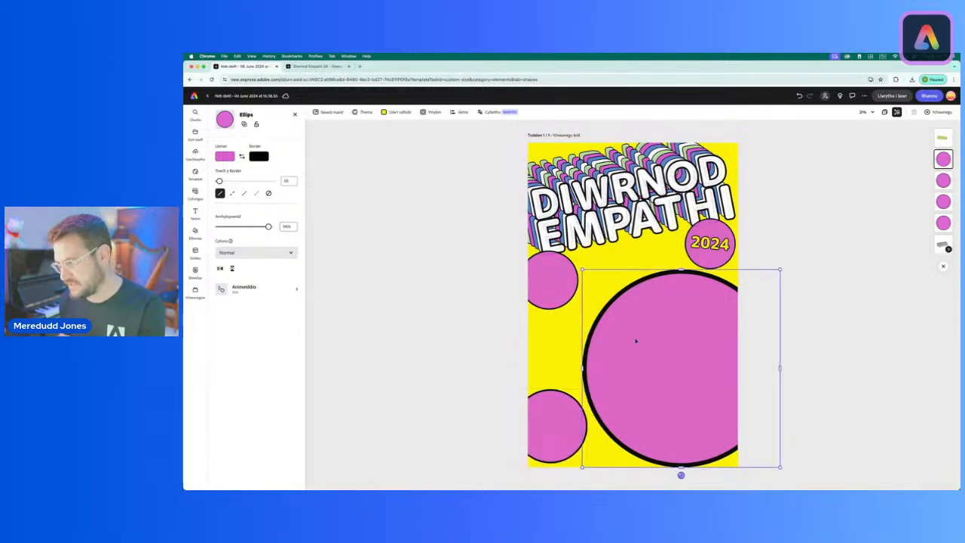
drag(636, 339, 630, 339)
click(556, 409)
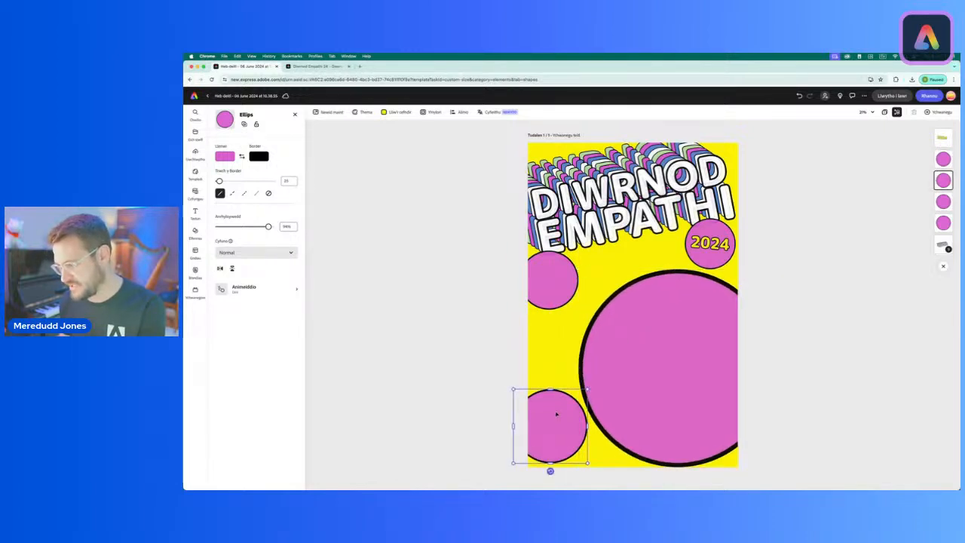
Step: Thin the large circle's black border to match the small circles, and slightly thicken the lower-left circle's border
click(642, 395)
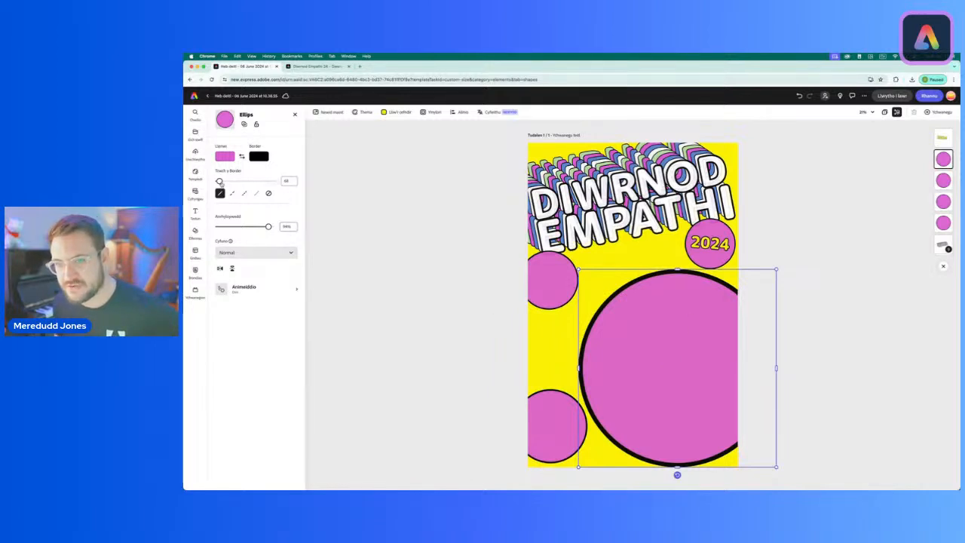
drag(220, 182, 216, 183)
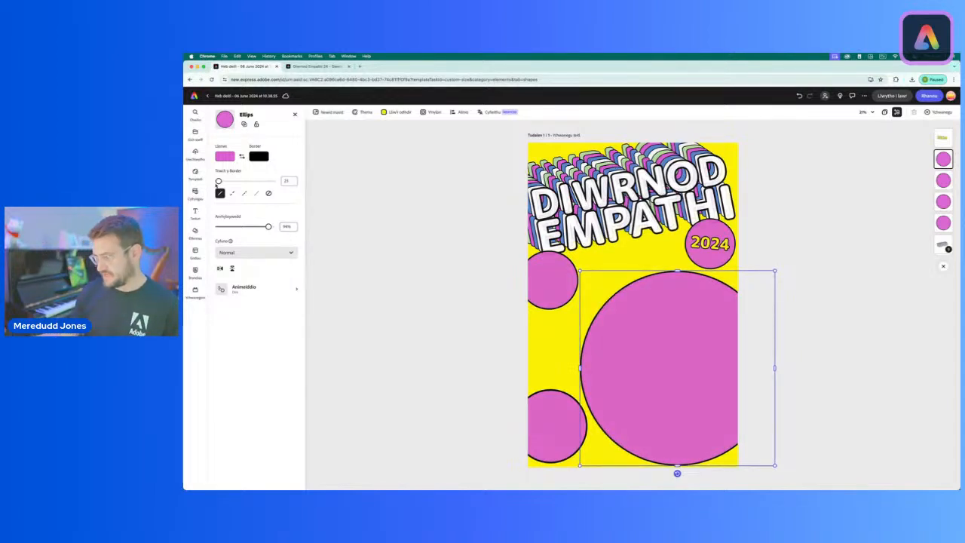
click(545, 410)
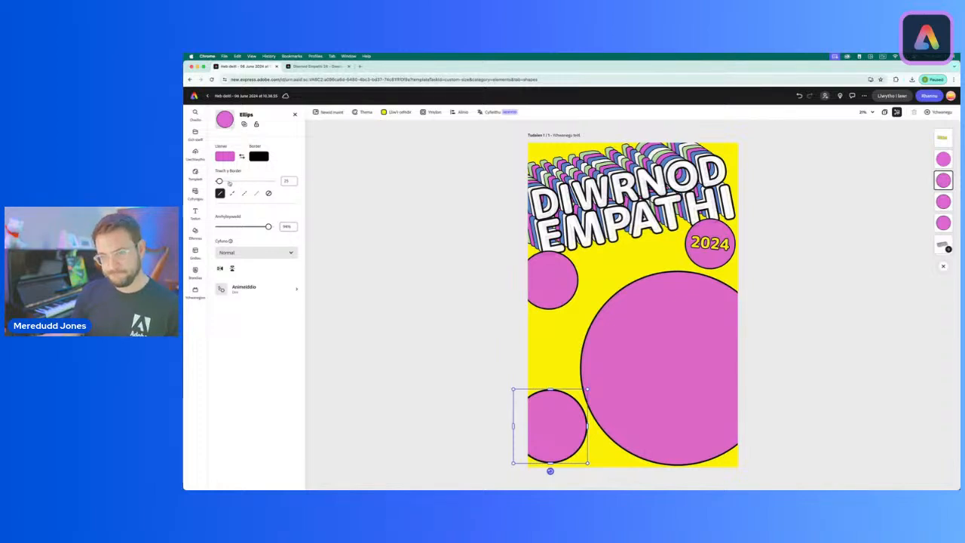
mouse_move(218, 183)
mouse_down()
mouse_move(230, 184)
mouse_move(219, 184)
mouse_up()
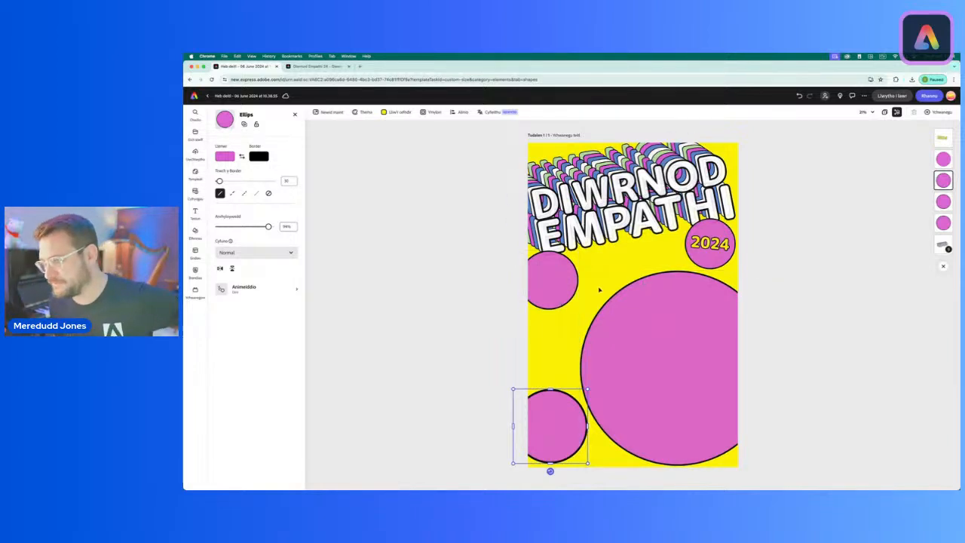
Step: Fill the small circle at the left edge below EMPATHI with the off-white page theme colour
click(557, 286)
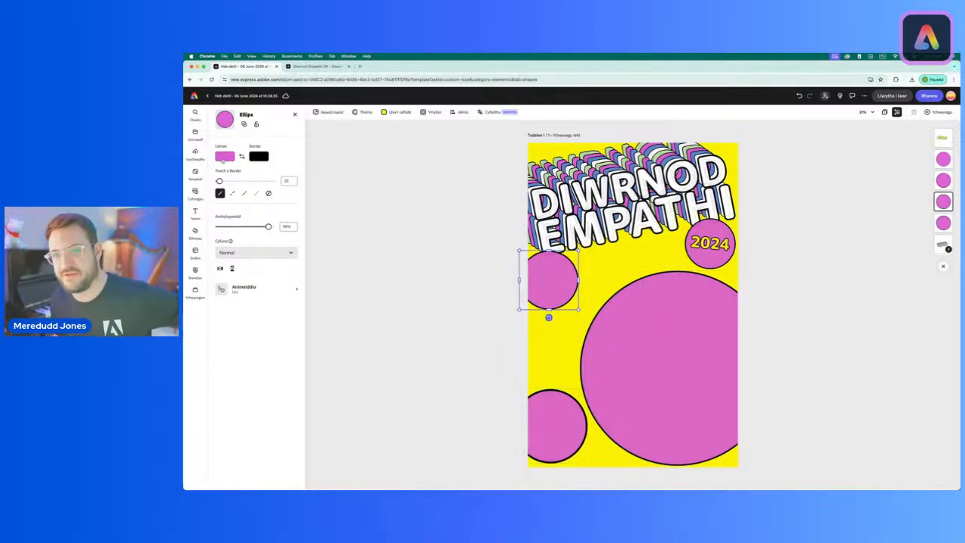
click(225, 157)
click(300, 185)
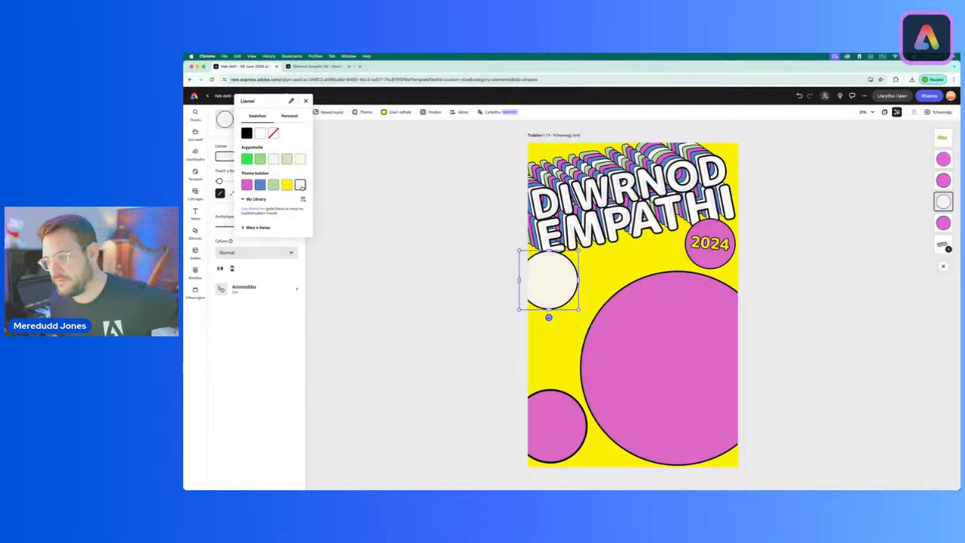
click(367, 212)
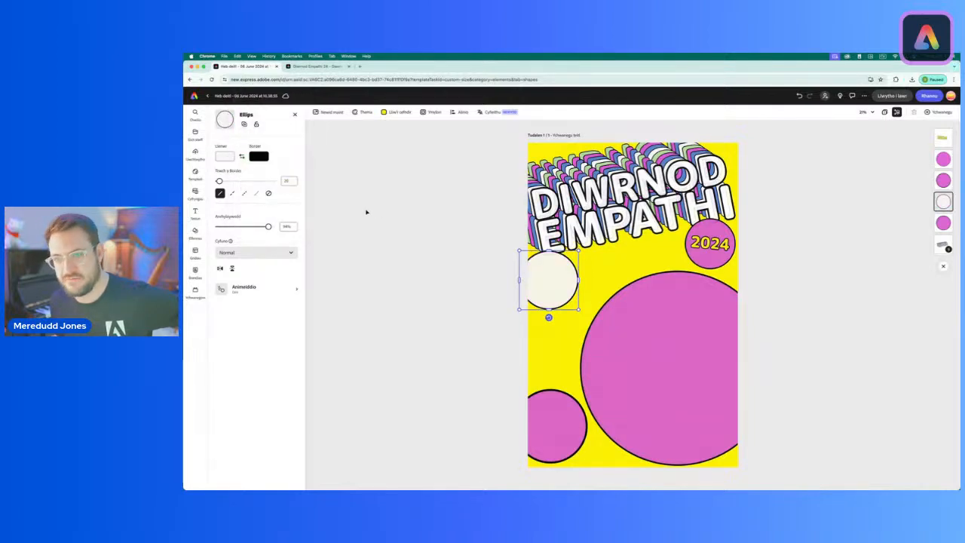
click(225, 156)
click(693, 351)
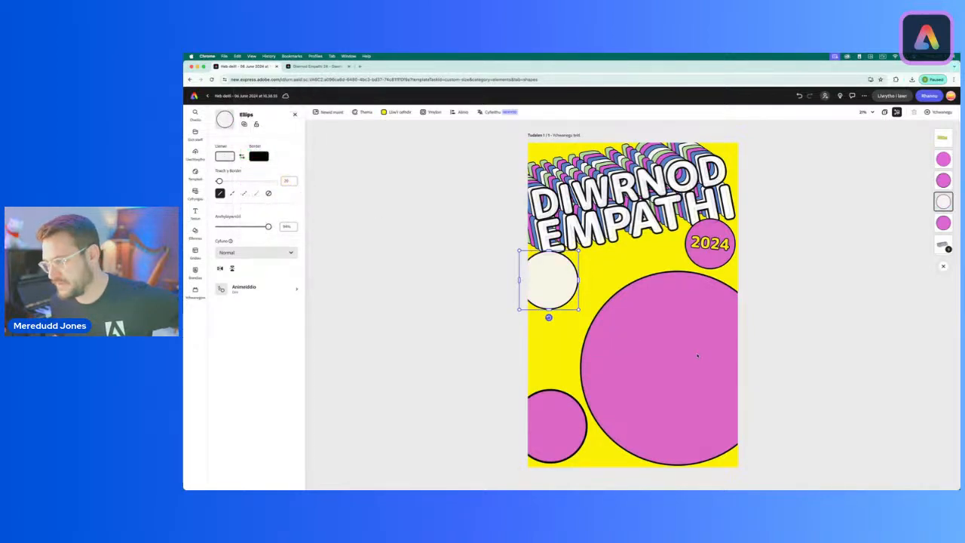
Step: Fill the large circle with the blue page theme colour
click(685, 352)
click(225, 156)
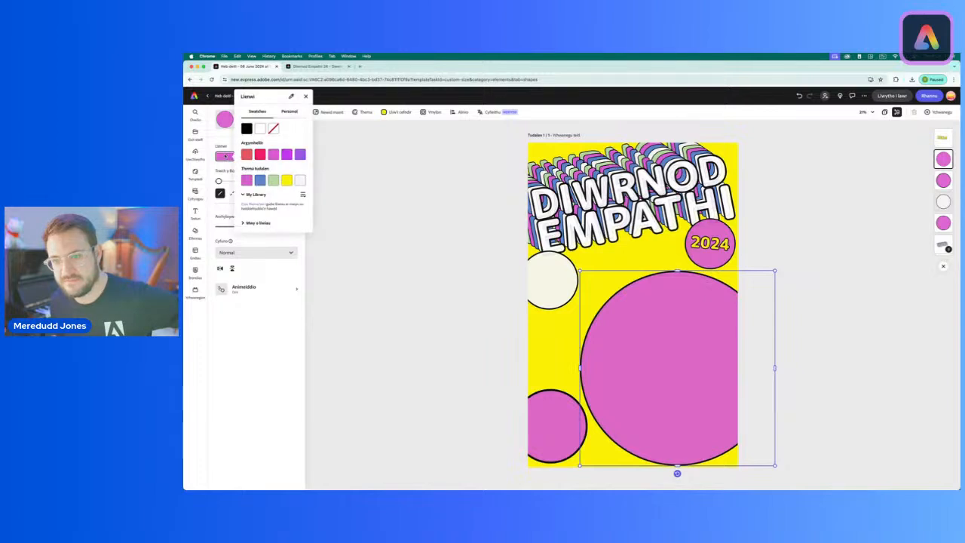
click(264, 182)
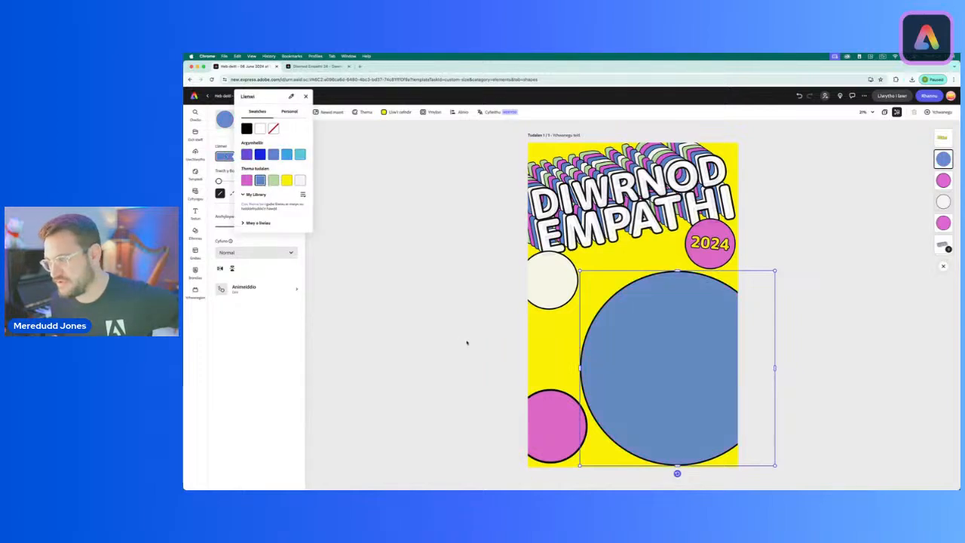
Step: Fill the lower-left circle with the light green page theme colour and deselect it
click(556, 425)
click(558, 432)
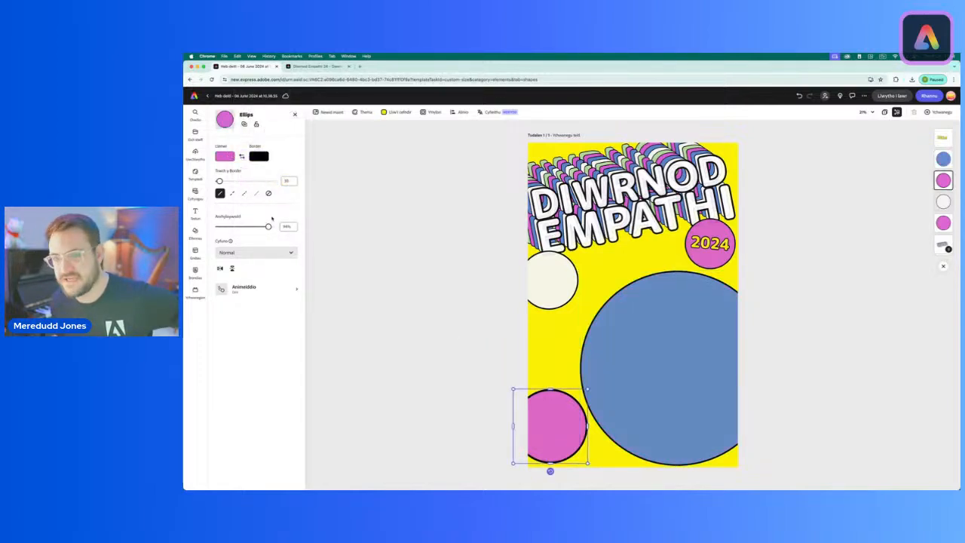
click(225, 156)
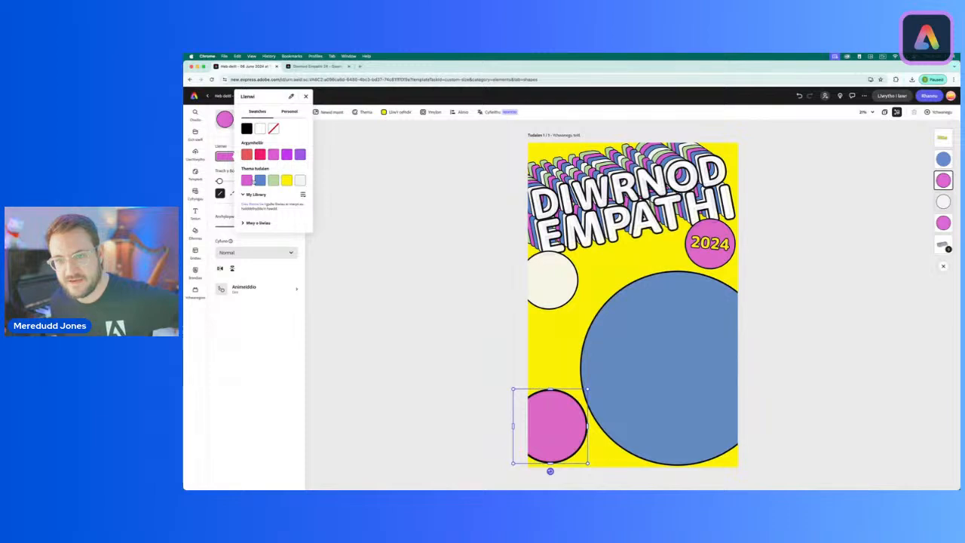
click(273, 181)
click(414, 313)
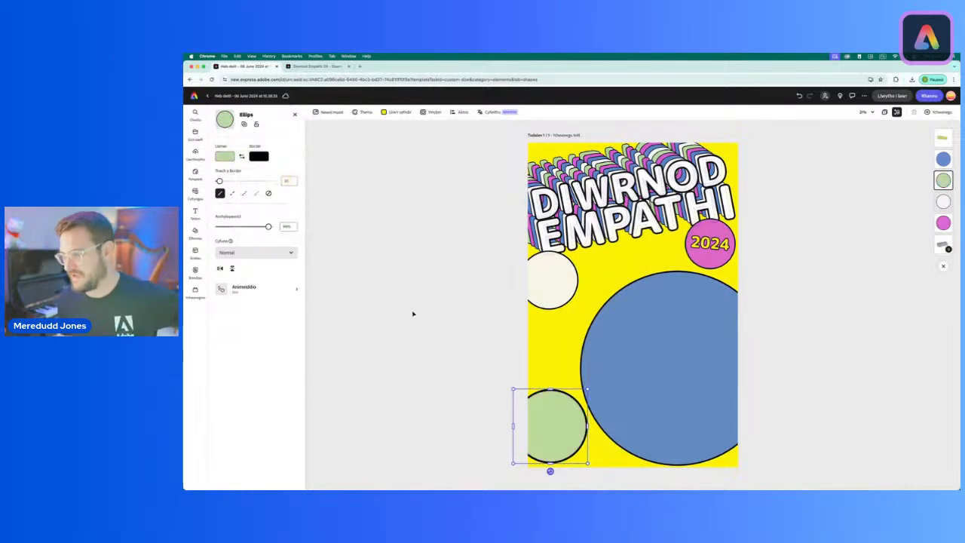
click(413, 313)
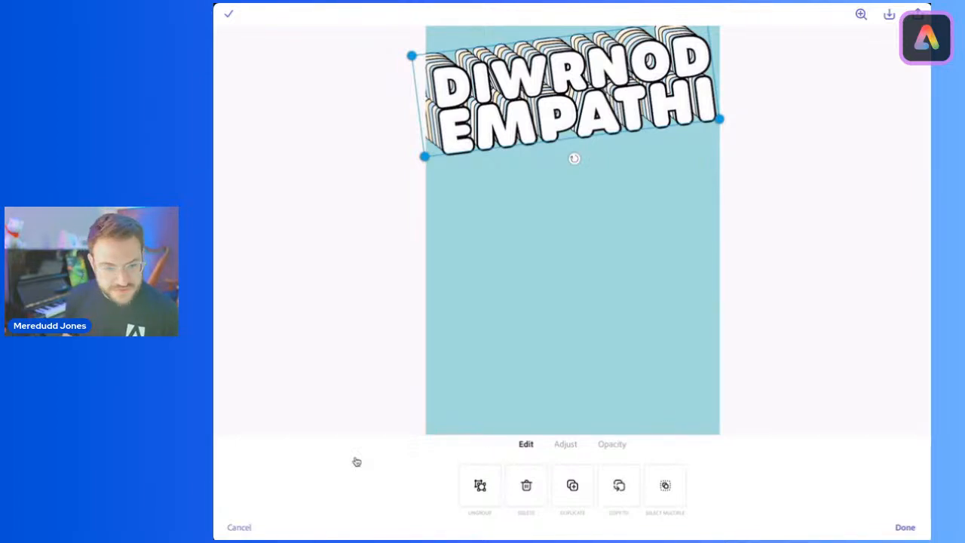
Step: Switch to the tablet poster, deselect the title and add the outlined circle from the basic shapes
click(357, 461)
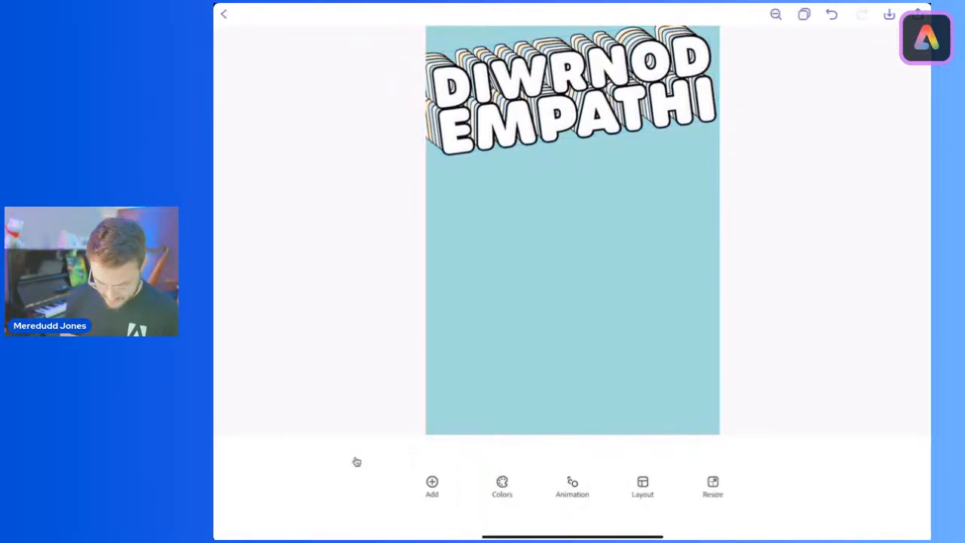
click(432, 487)
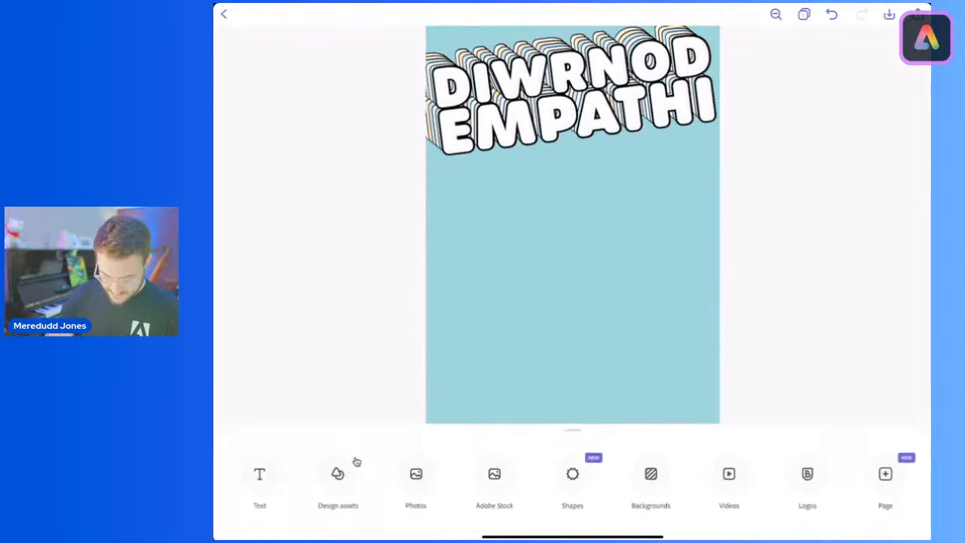
click(573, 474)
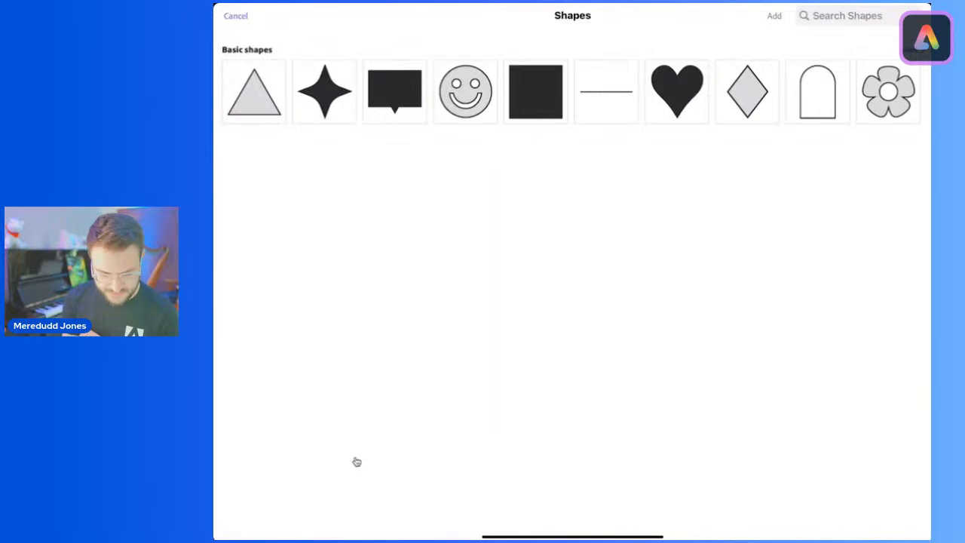
click(913, 49)
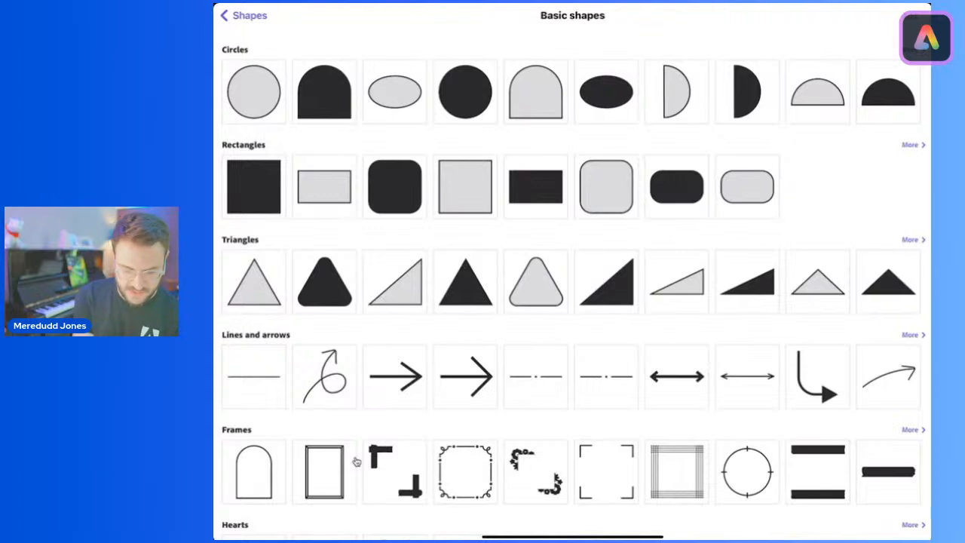
click(253, 92)
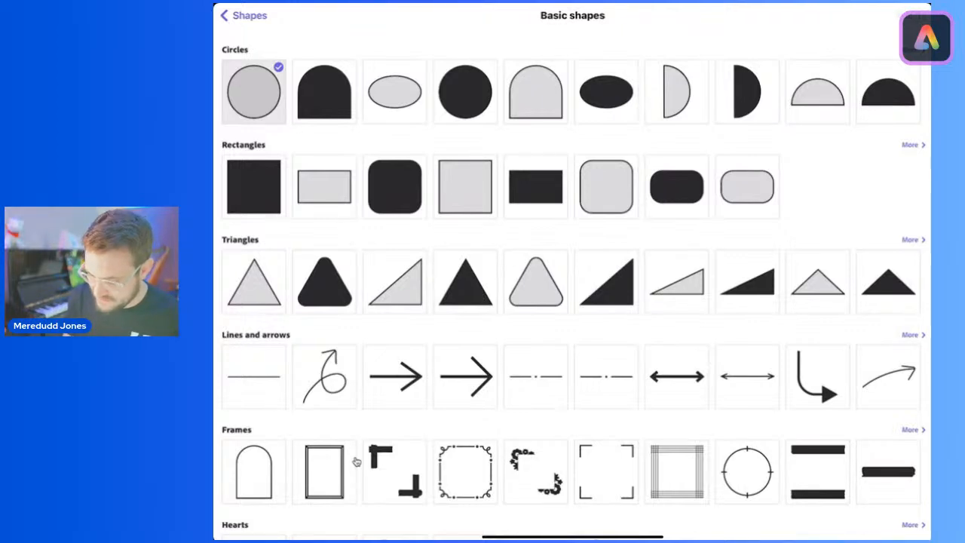
key(Escape)
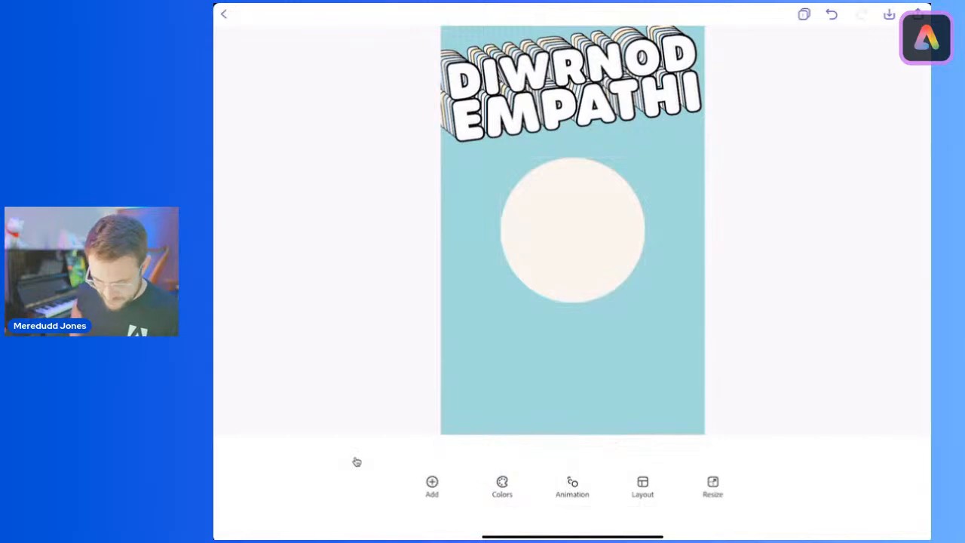
Step: Give the new circle a black border with a thickness of 15
click(572, 230)
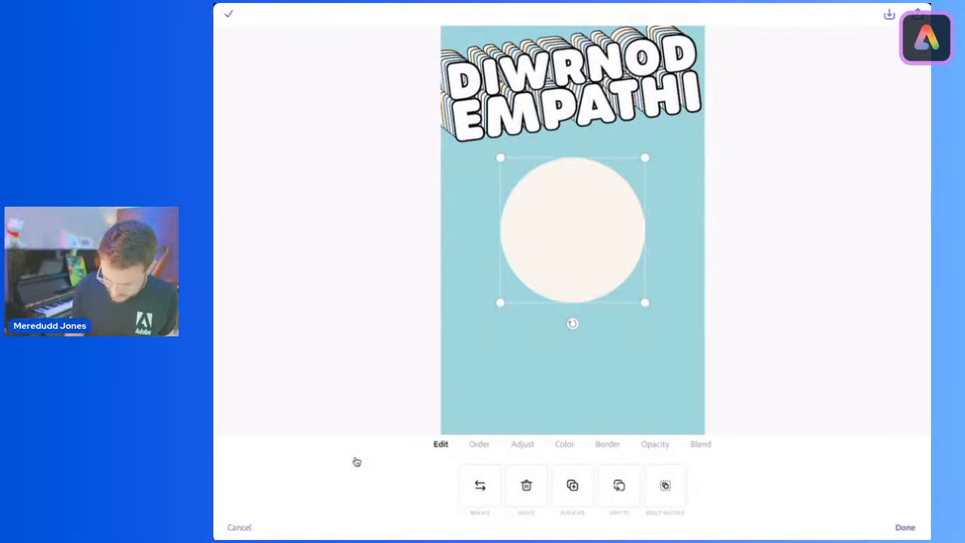
click(607, 444)
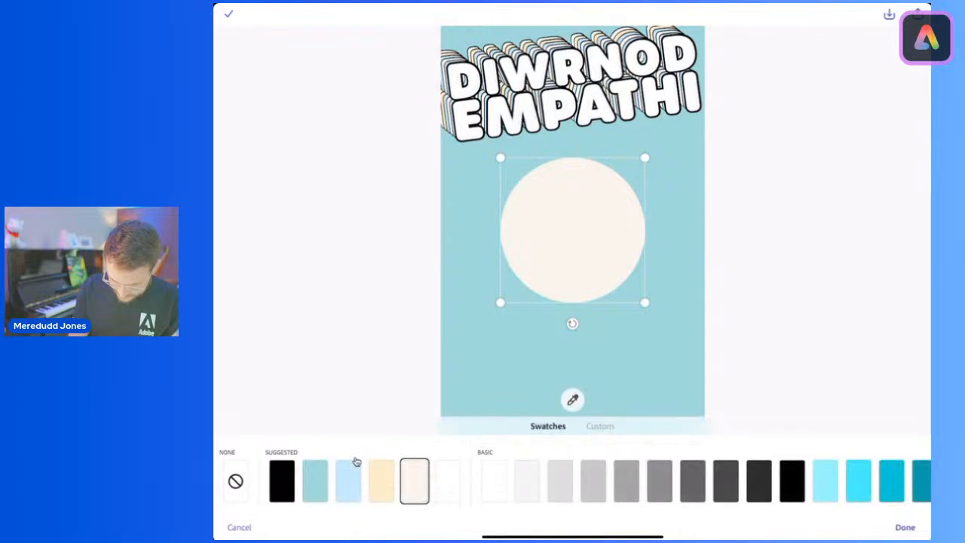
click(792, 481)
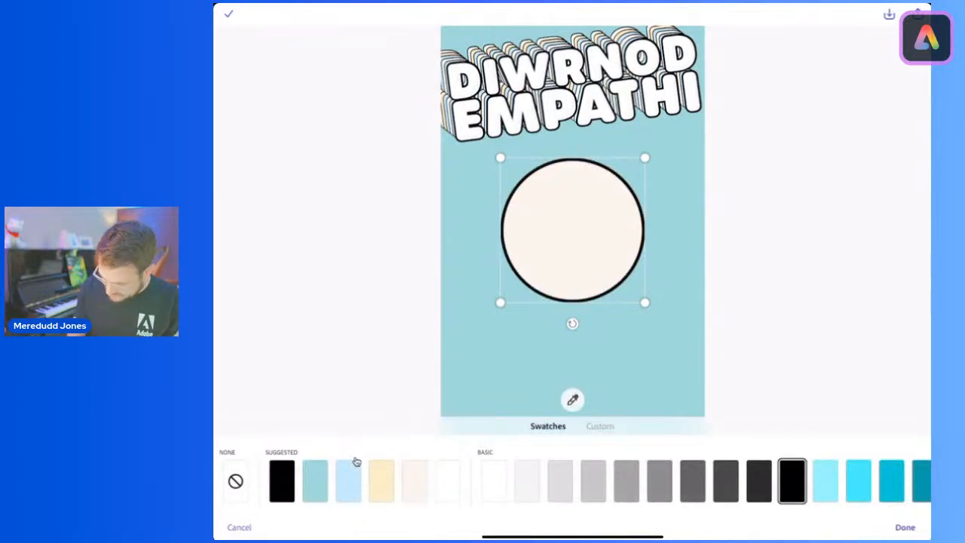
click(905, 528)
drag(475, 500, 439, 500)
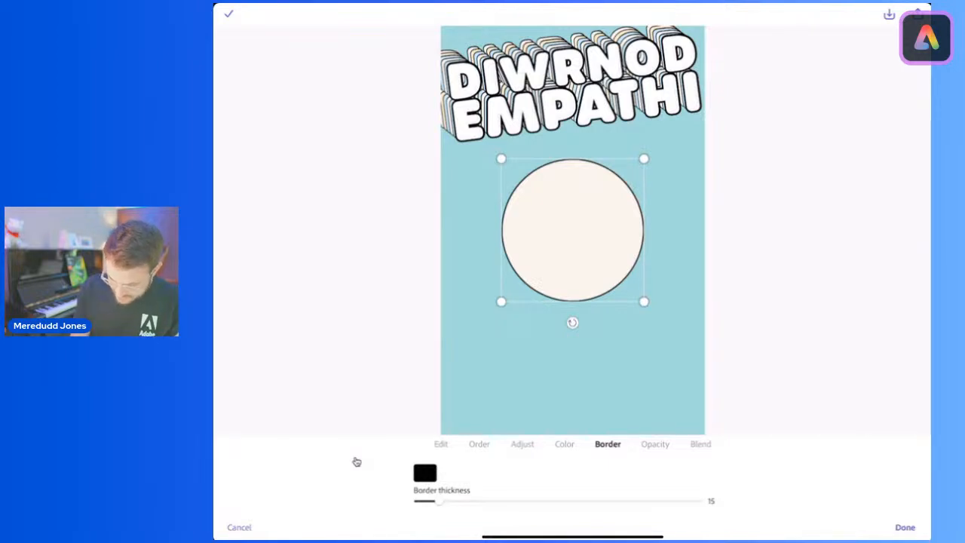
Step: Fill the circle with the suggested pale yellow and fit it, smaller, beneath the last letters of EMPATHI at the poster's right edge
click(565, 444)
click(542, 486)
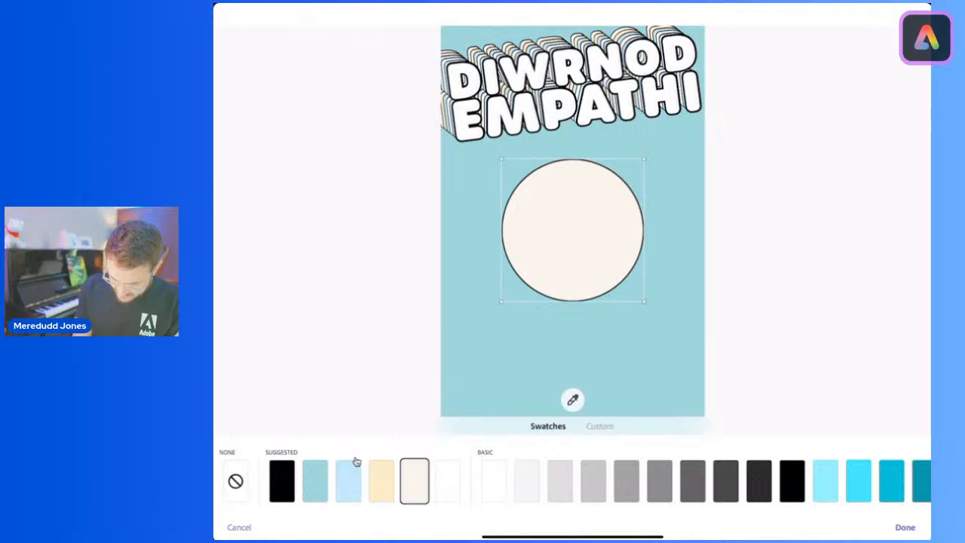
click(382, 480)
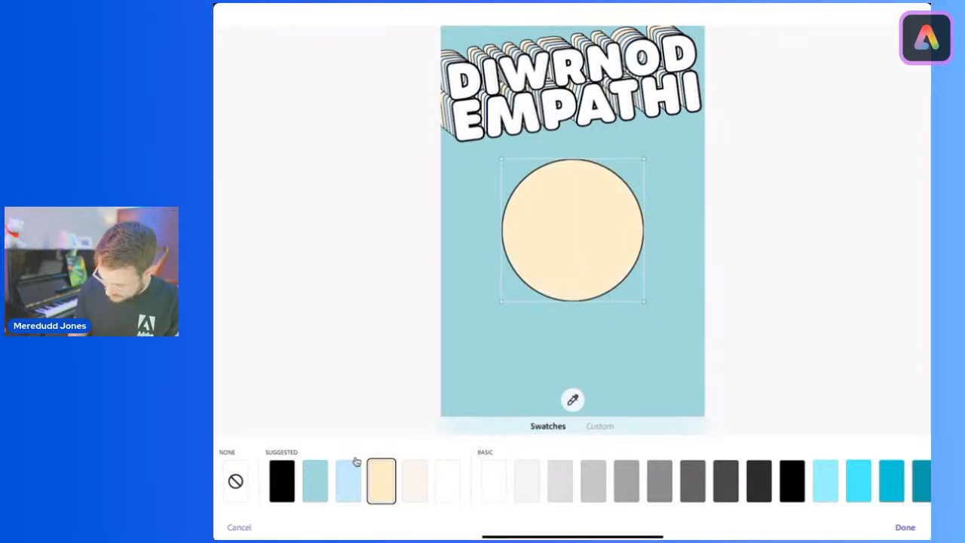
click(905, 527)
drag(501, 302, 560, 241)
drag(602, 199, 667, 149)
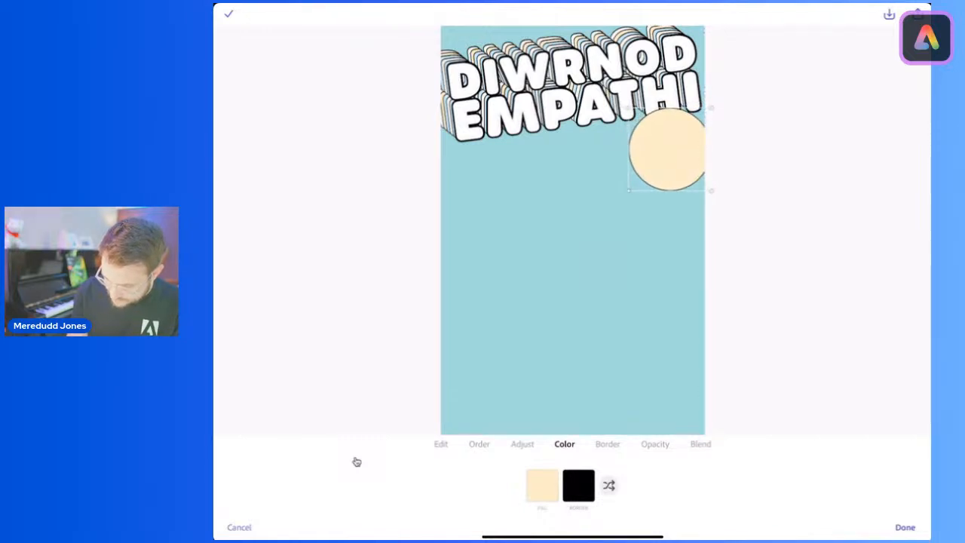
Step: Set the pale yellow circle's opacity to 94% and its border thickness to 18
click(655, 444)
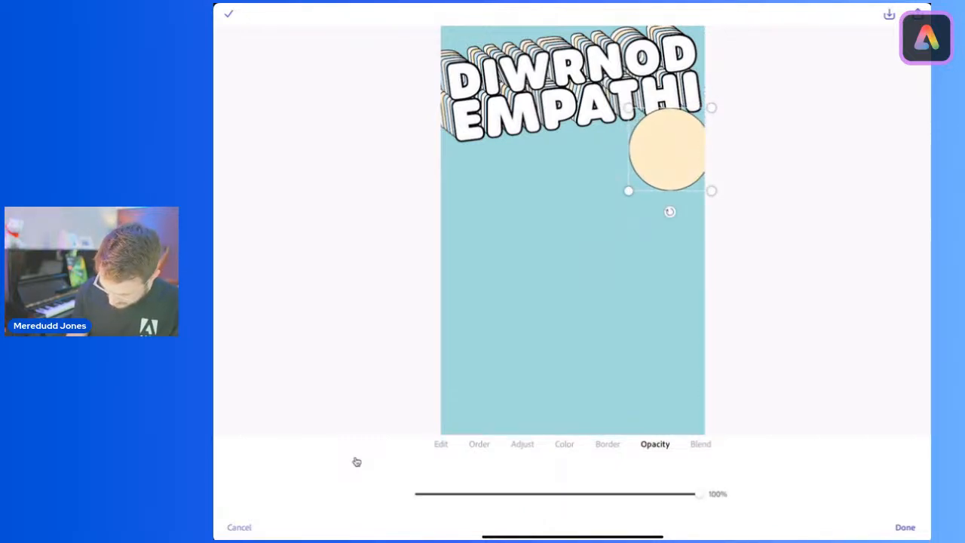
drag(695, 494, 669, 494)
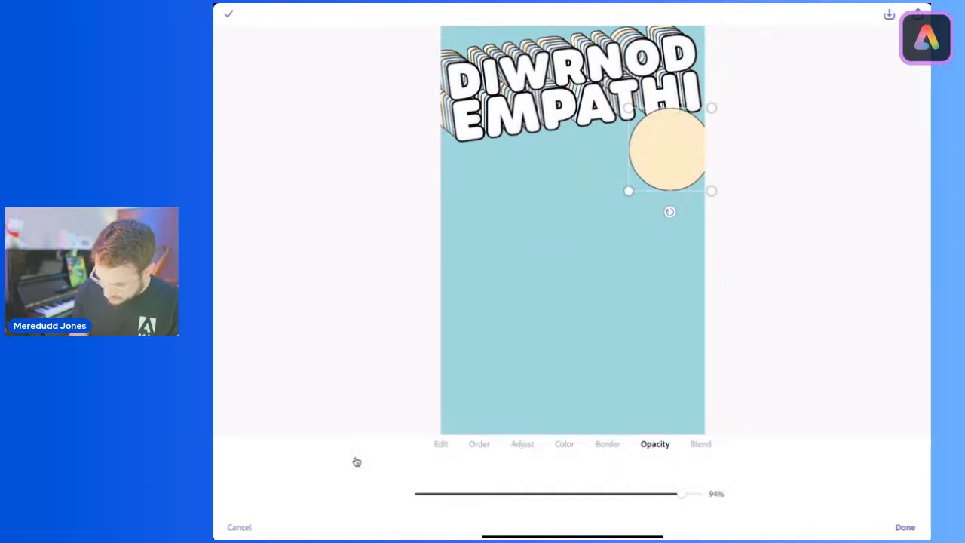
click(606, 444)
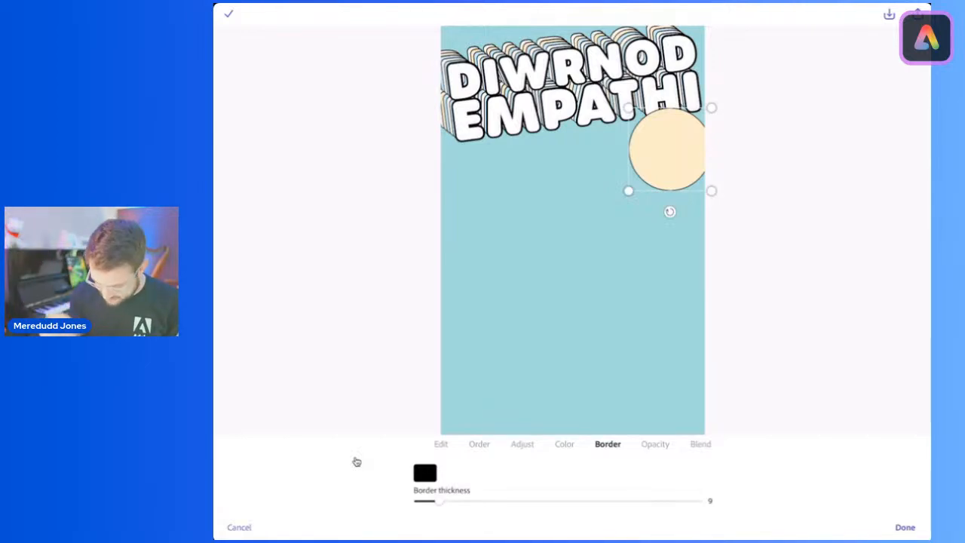
drag(439, 500, 460, 501)
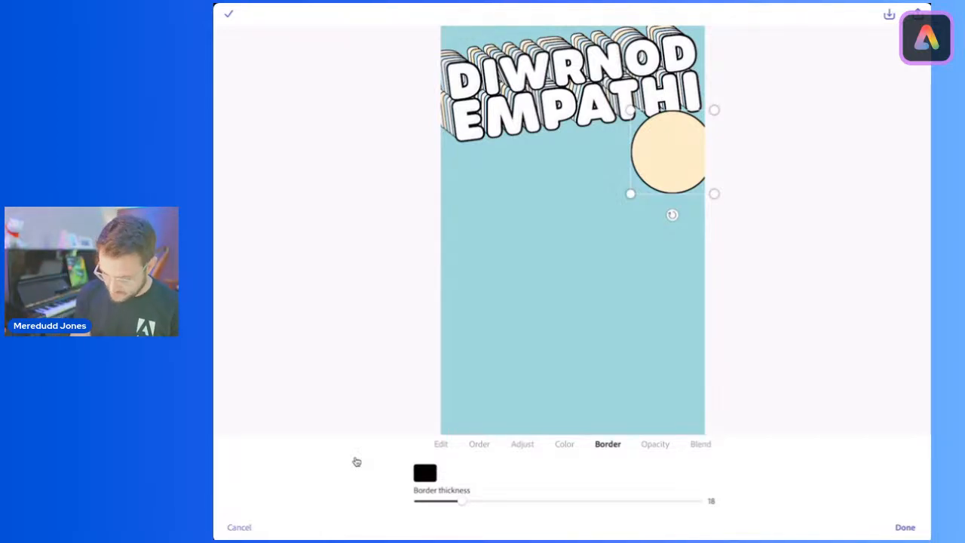
Step: Duplicate the pale yellow circle three times, placing copies beneath the E of EMPATHI, at the poster's lower-left edge and at its lower-right edge
click(441, 444)
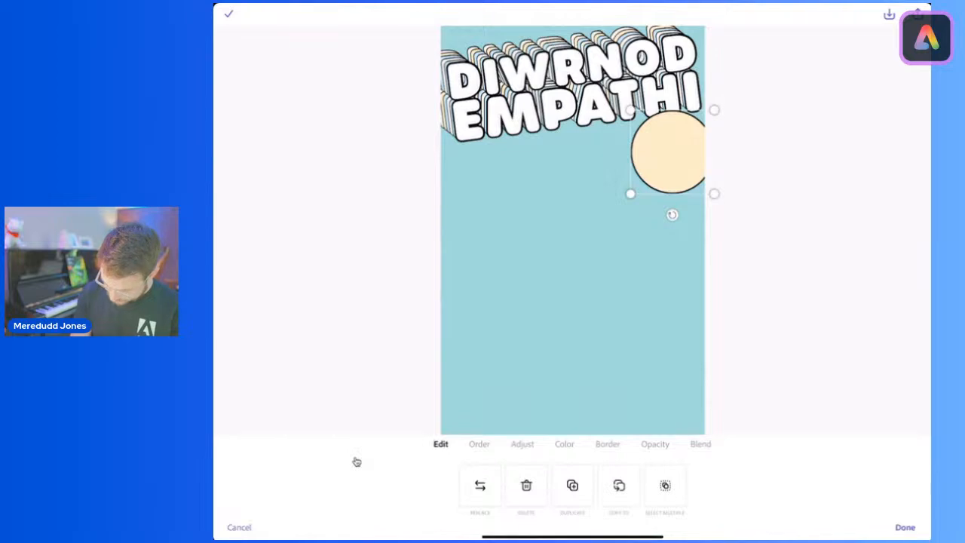
click(572, 485)
drag(669, 155, 472, 177)
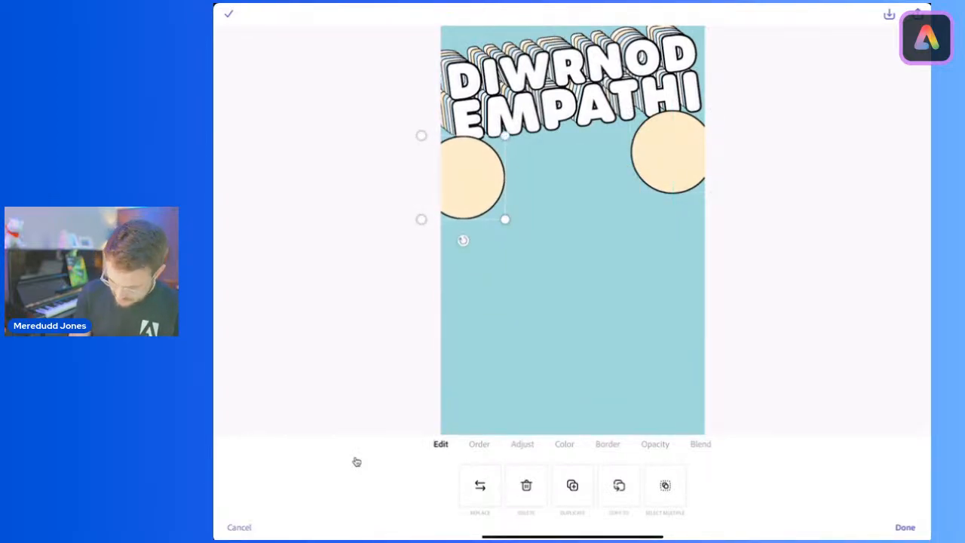
click(572, 485)
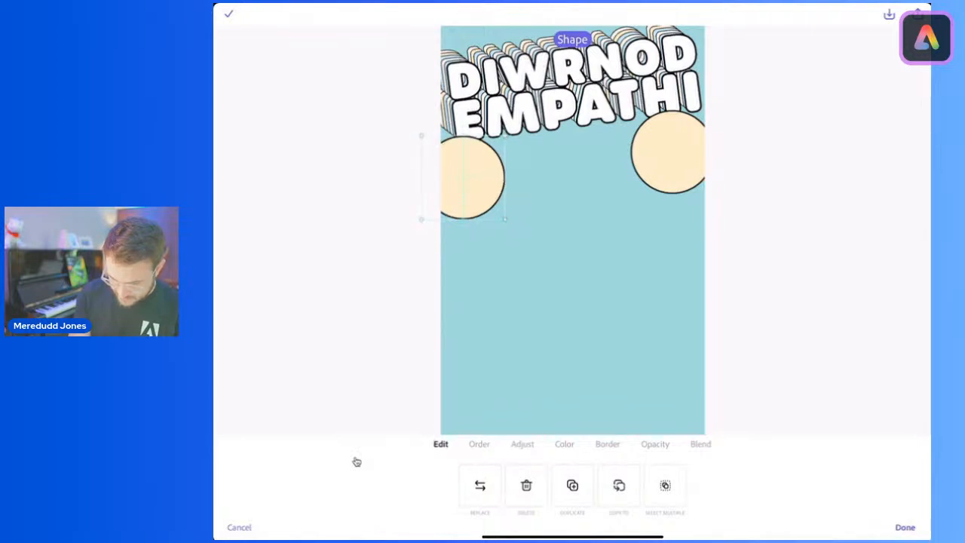
drag(480, 181, 474, 386)
click(572, 486)
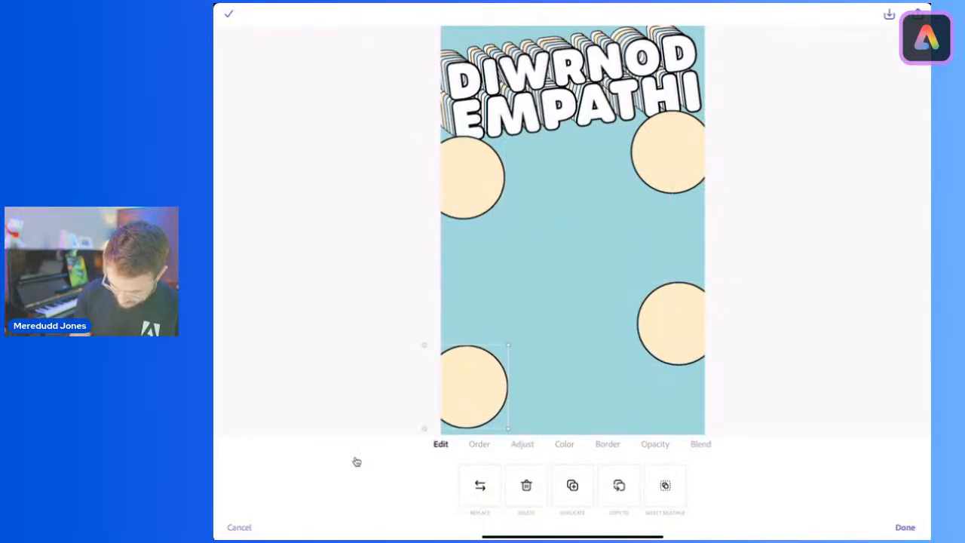
Step: Enlarge both left-edge circles moderately and the lower-right circle until it fills most of the poster's lower half
drag(509, 345, 538, 311)
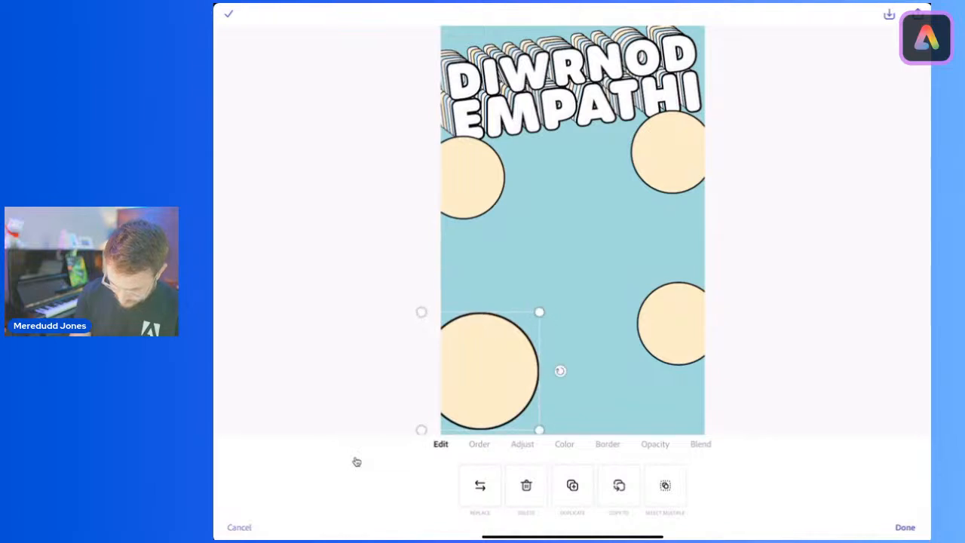
click(671, 324)
drag(637, 282, 663, 347)
drag(570, 256, 503, 190)
mouse_move(628, 314)
mouse_down()
mouse_move(673, 300)
mouse_move(630, 308)
mouse_up()
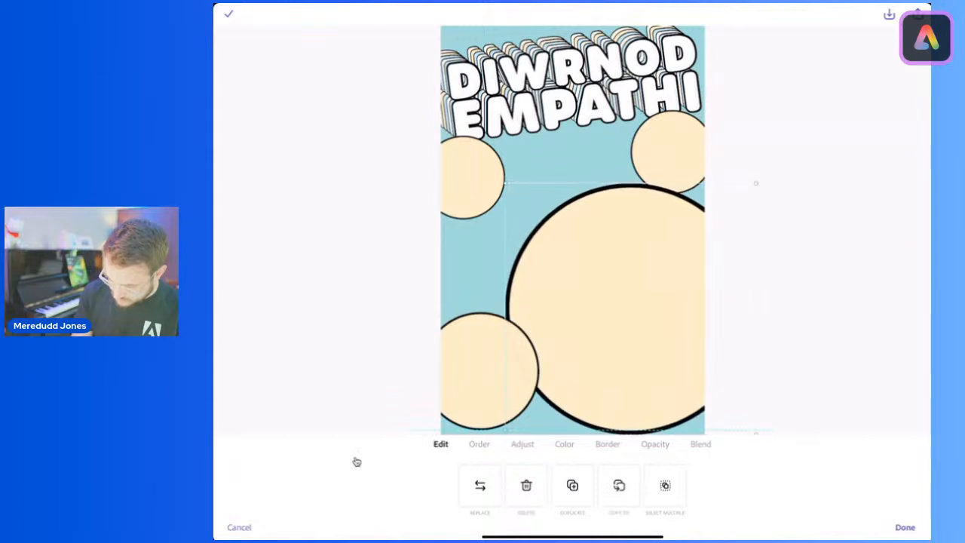
drag(505, 183, 496, 174)
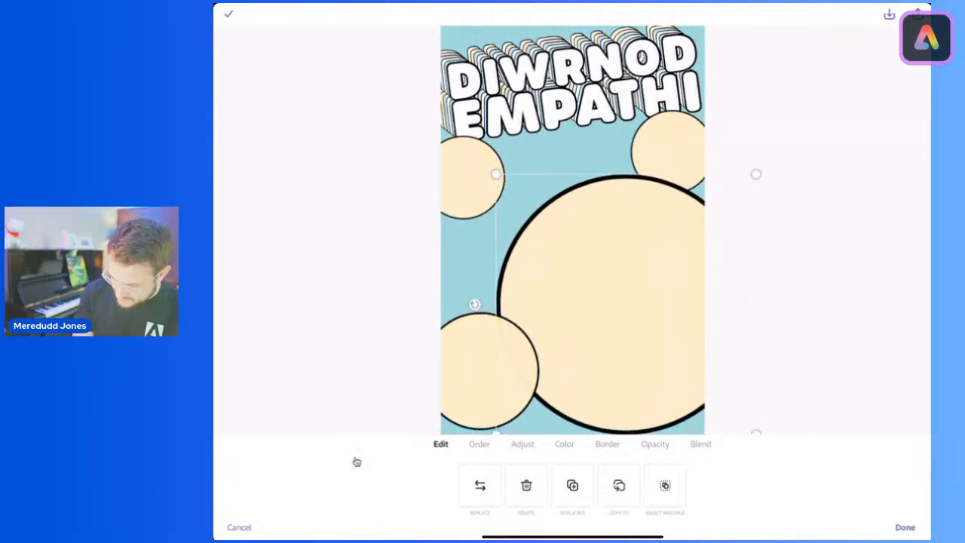
drag(626, 303, 626, 315)
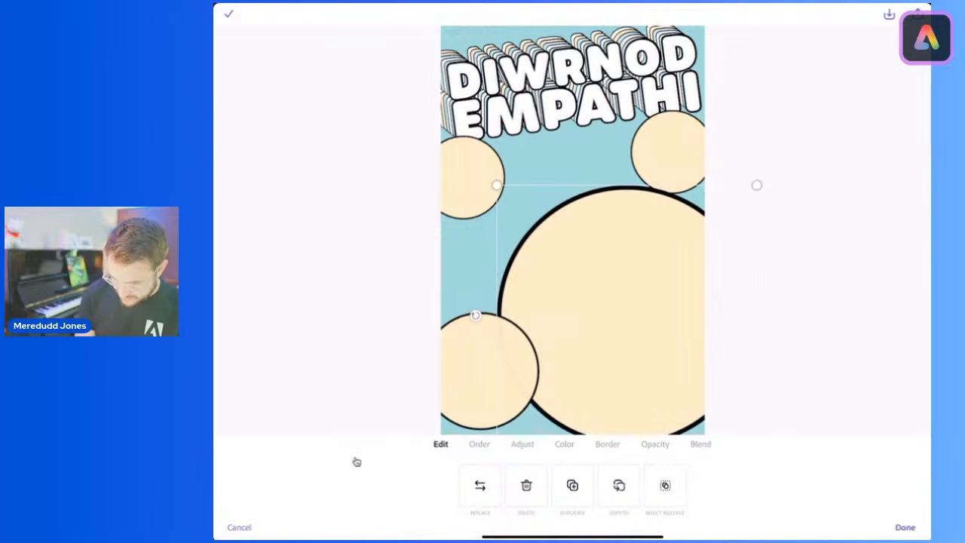
click(472, 177)
drag(502, 216, 520, 235)
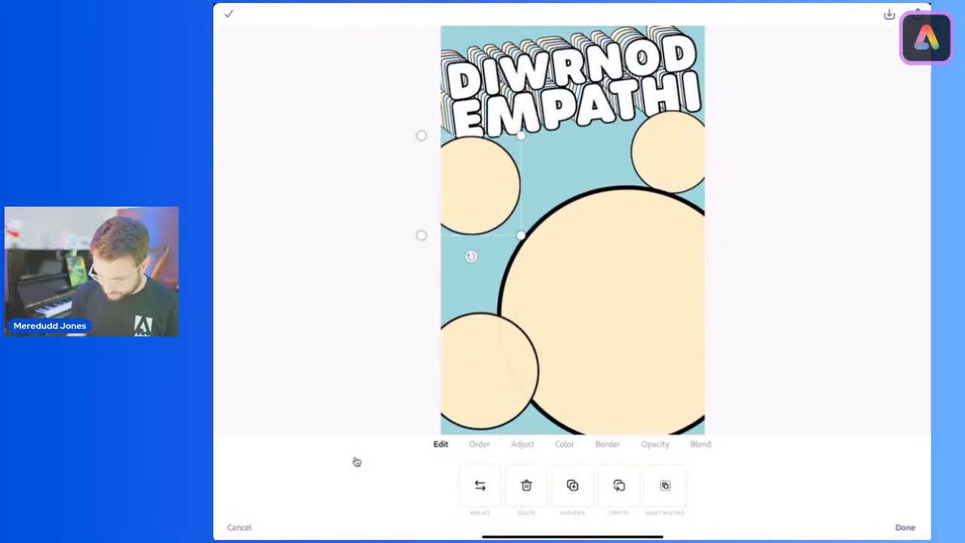
Step: Move the largest circle slightly up and thin its black border to match the smaller circles
click(618, 310)
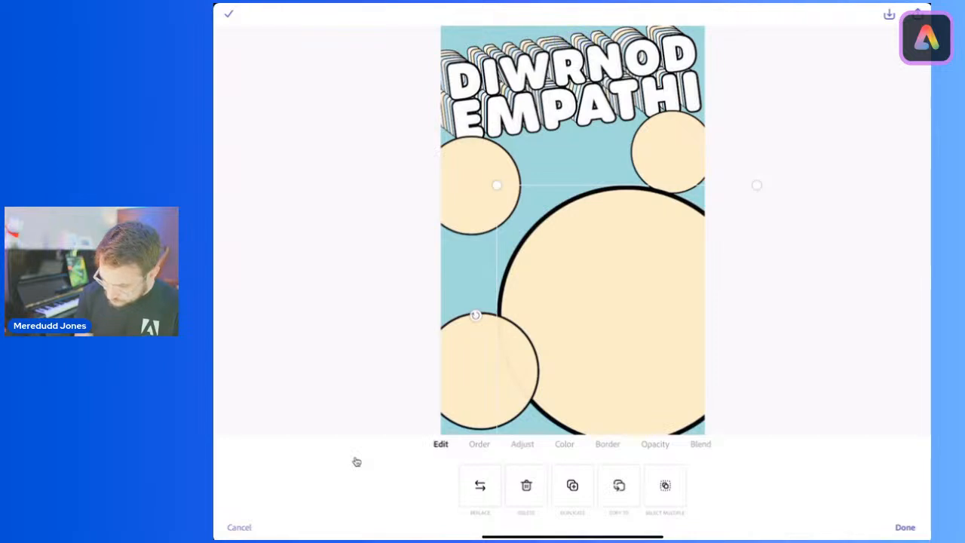
drag(618, 309, 621, 298)
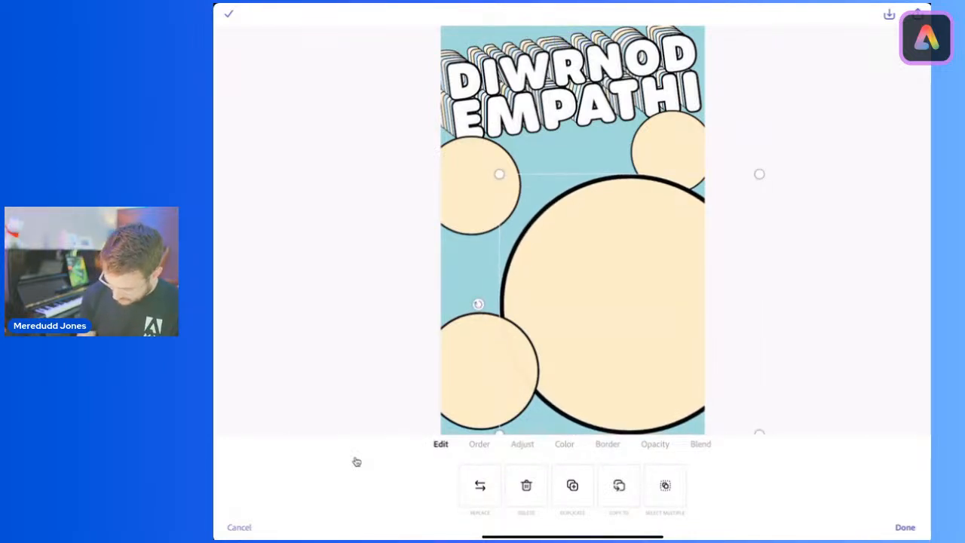
click(607, 443)
mouse_move(452, 500)
mouse_down()
mouse_move(433, 500)
mouse_move(451, 500)
mouse_up()
Step: Try the suggested teal and light blue fills on the circle beneath the E of EMPATHI
click(481, 371)
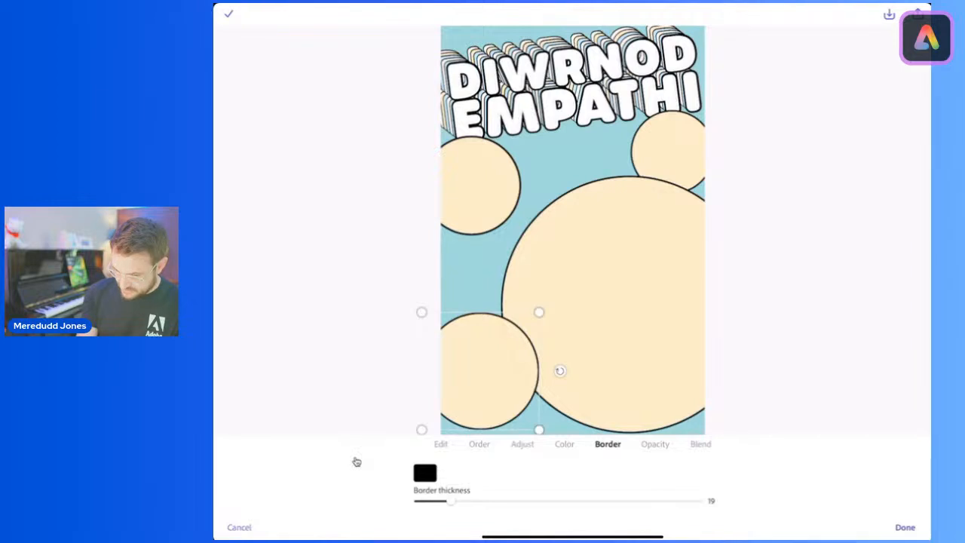
click(471, 185)
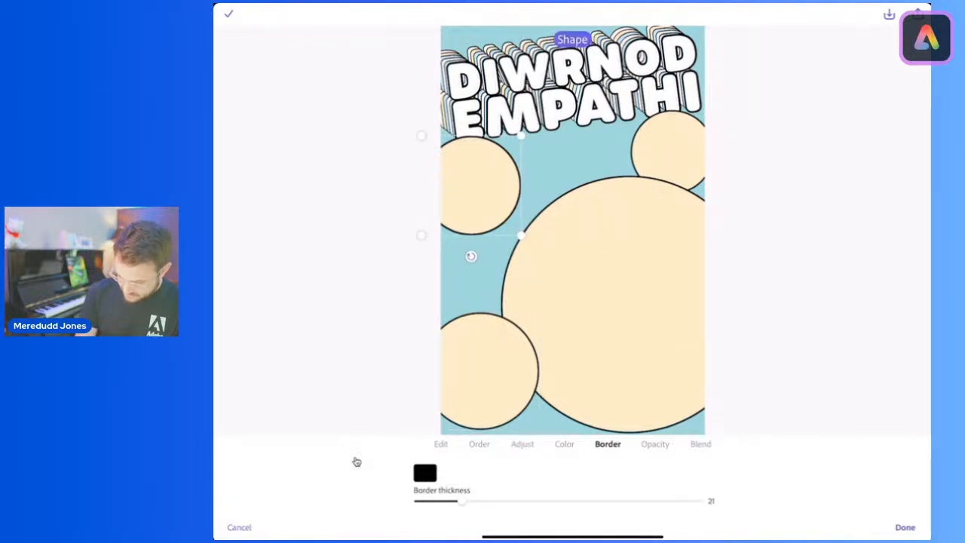
click(564, 444)
click(543, 484)
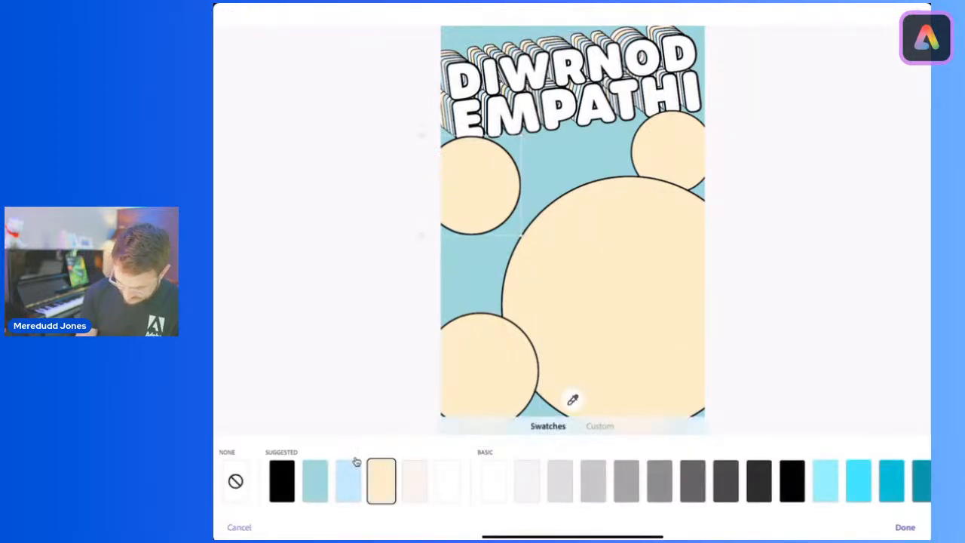
click(315, 480)
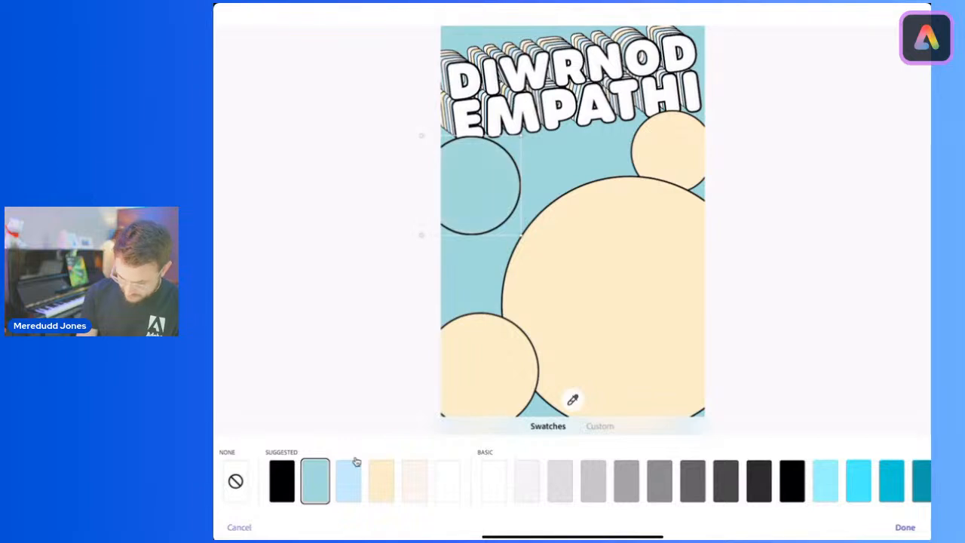
click(349, 480)
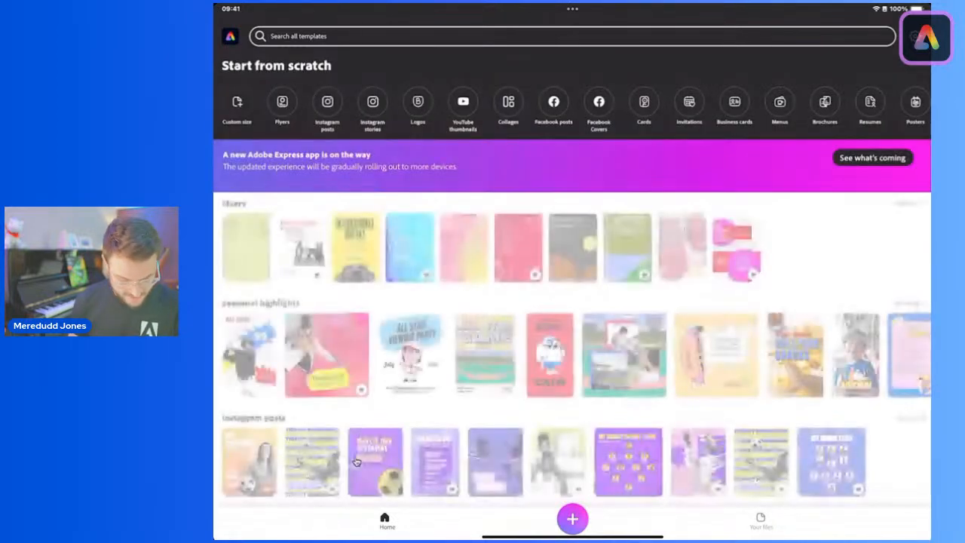
Step: Reopen the teal DIWRNOD EMPATHI poster from the saved files for editing
click(760, 520)
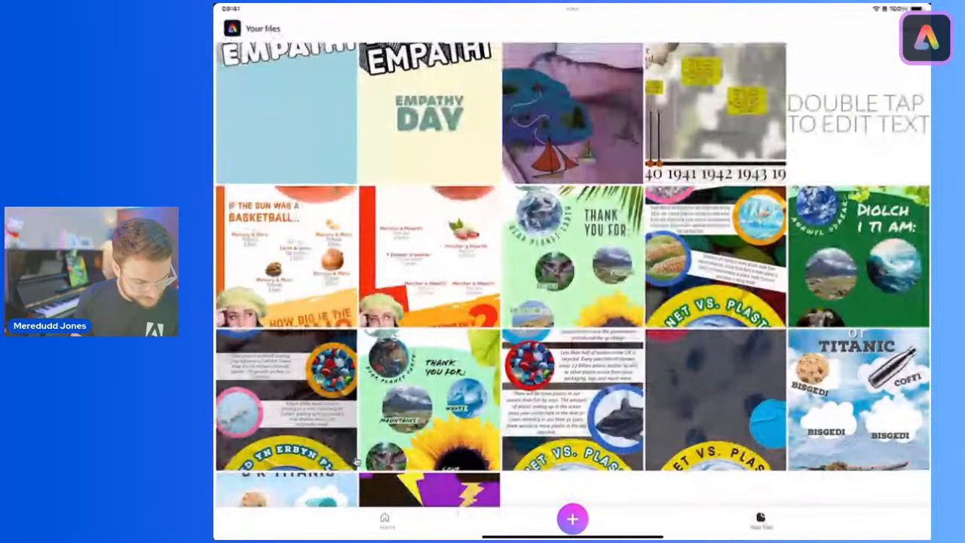
click(287, 113)
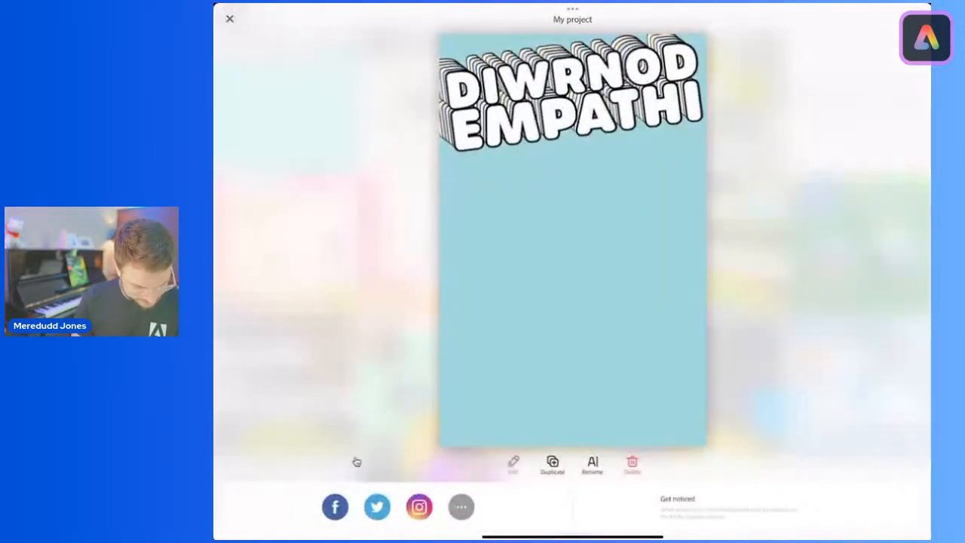
click(514, 464)
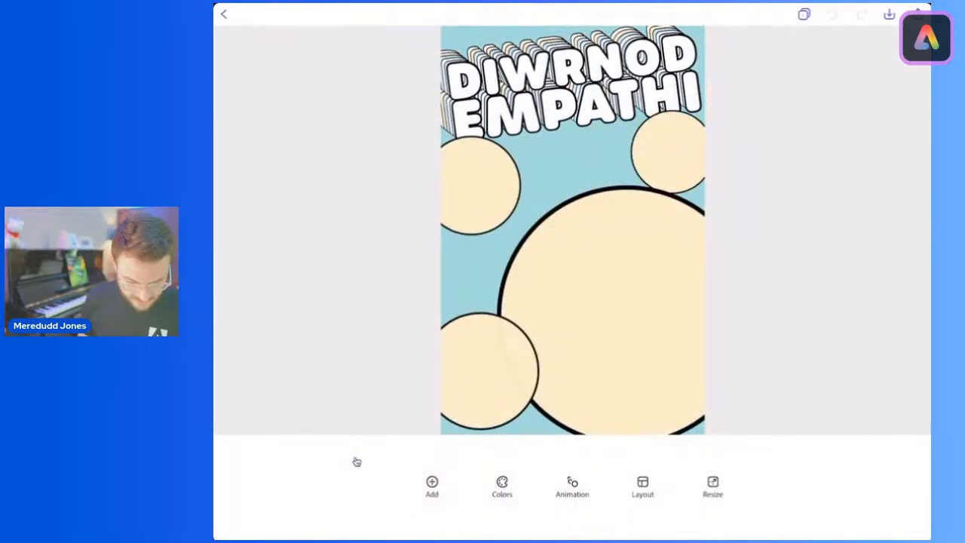
Step: Set the border thickness of the largest circle to 26
click(618, 309)
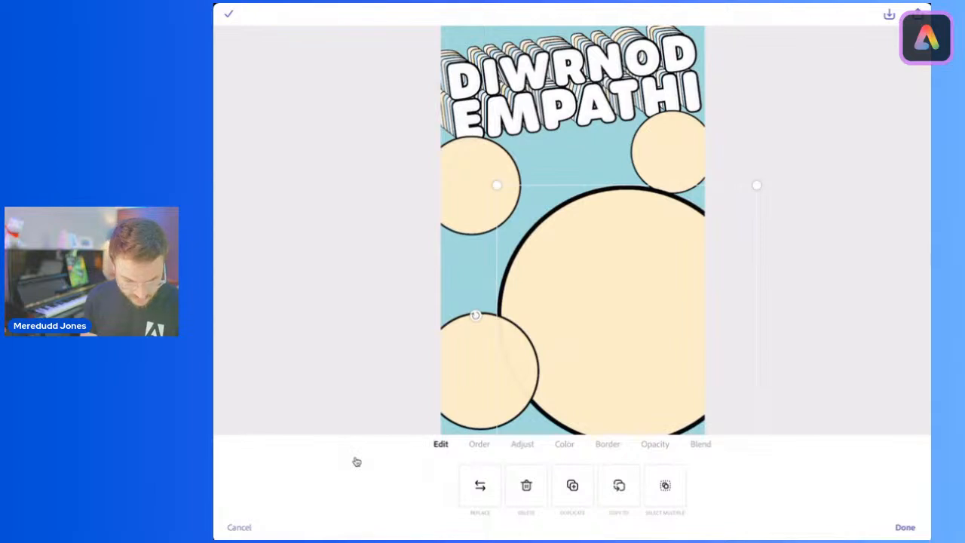
click(608, 444)
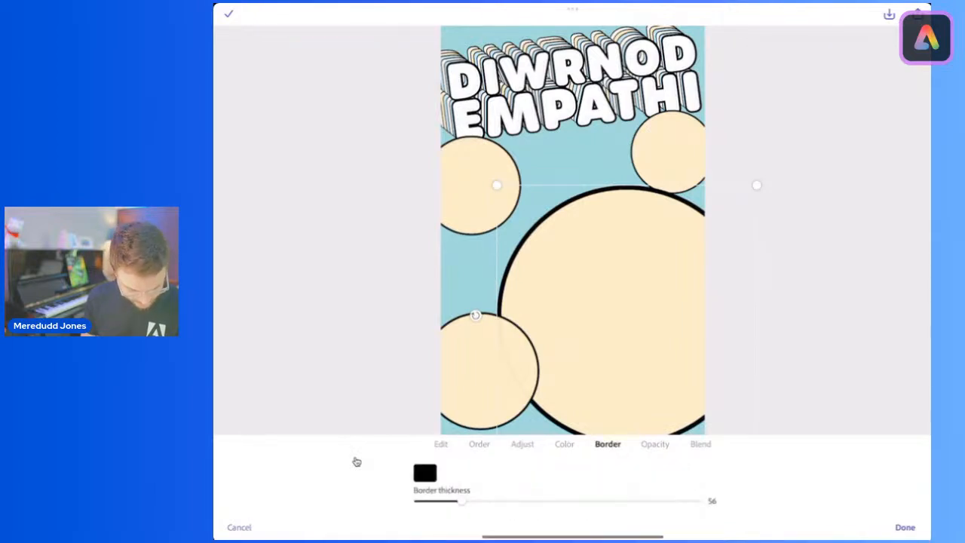
drag(458, 501, 437, 501)
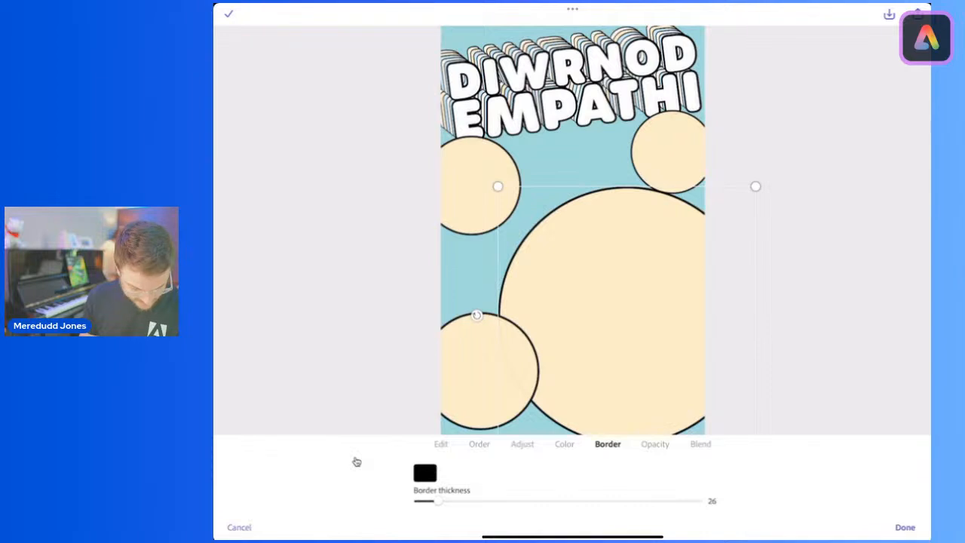
Step: Fill the largest circle with the suggested light blue
click(564, 444)
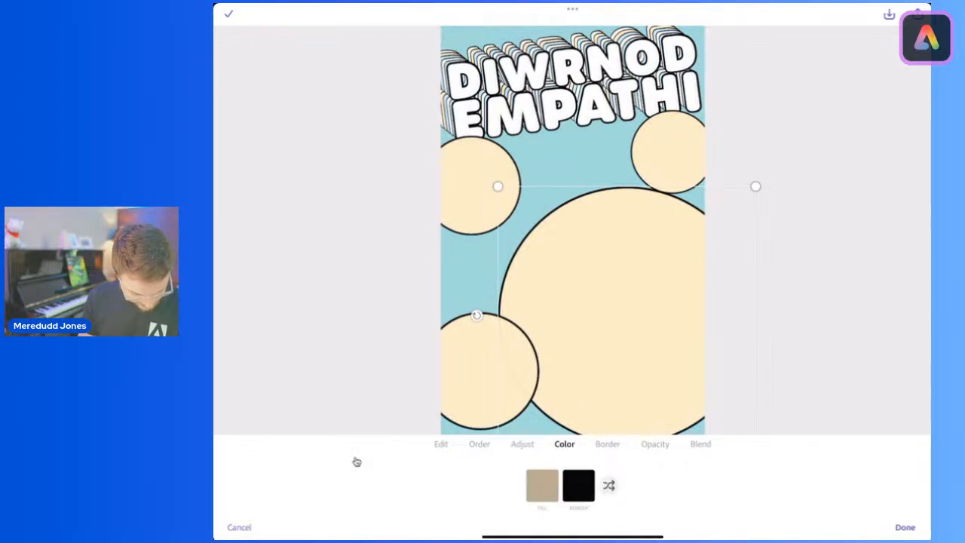
click(542, 486)
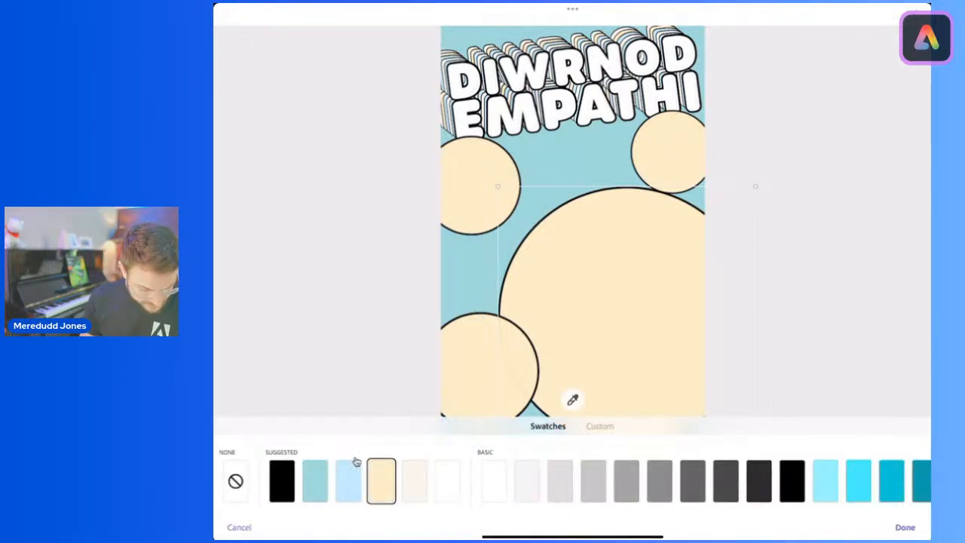
click(348, 480)
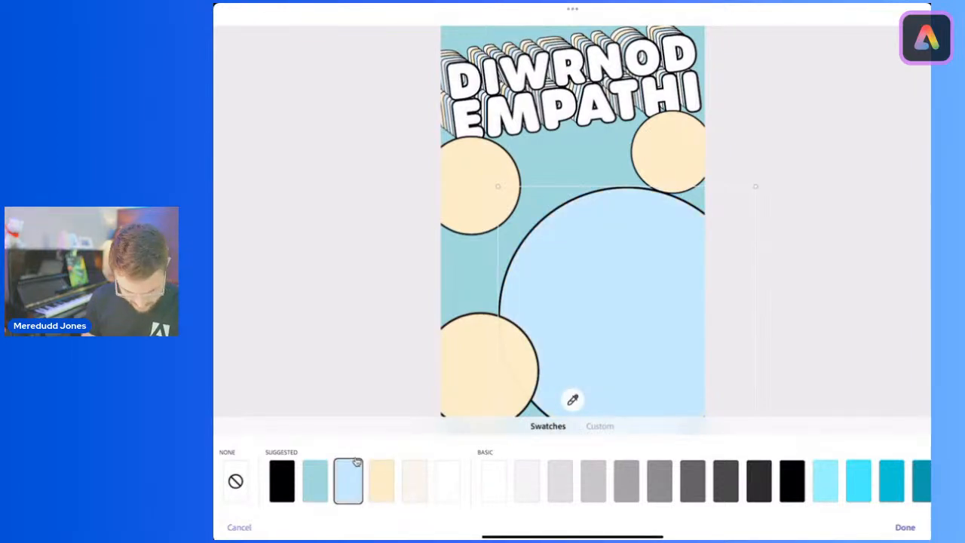
click(357, 461)
Step: Fill the circle at the poster's lower-left edge with the suggested off-white
click(481, 371)
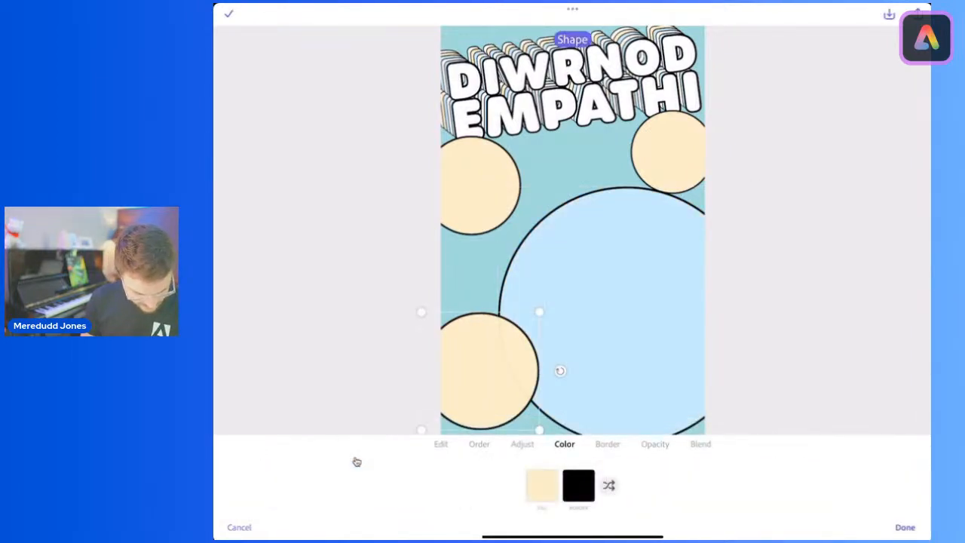
click(542, 484)
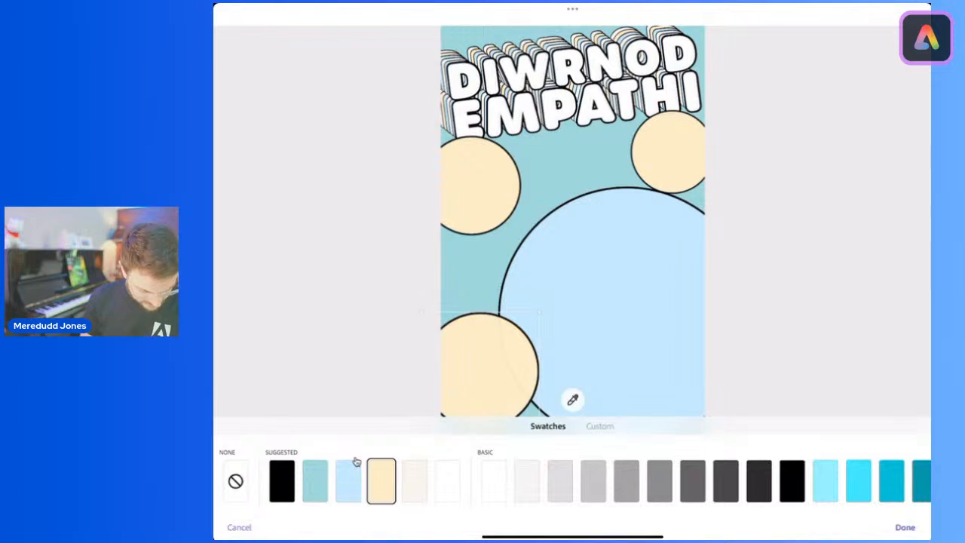
click(415, 481)
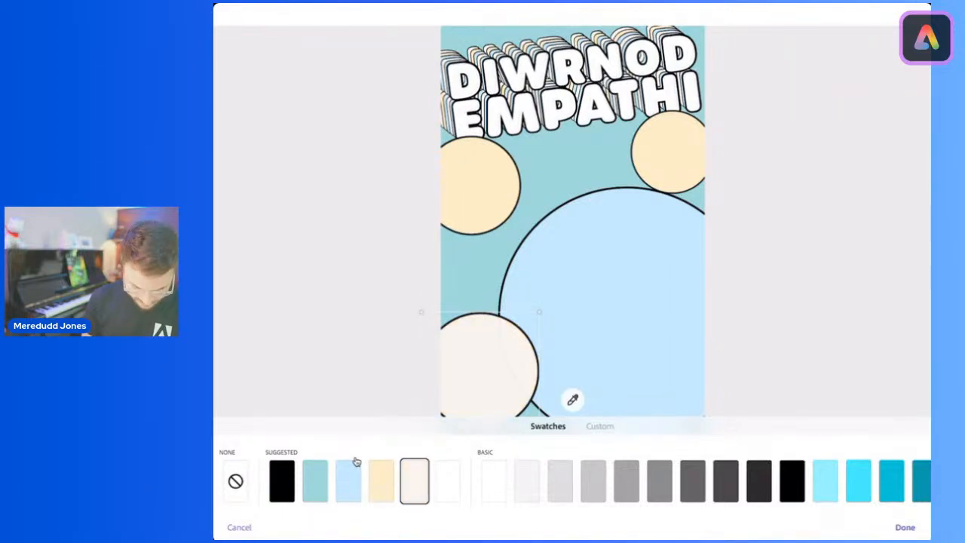
click(904, 527)
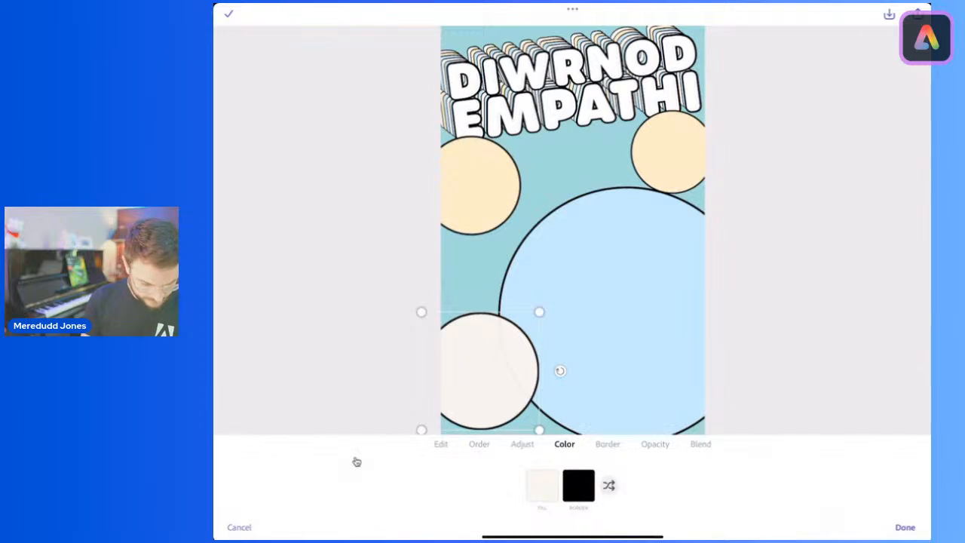
Step: Fill the circle beneath the E of EMPATHI with the same suggested off-white and finish editing the shapes
click(481, 184)
click(542, 485)
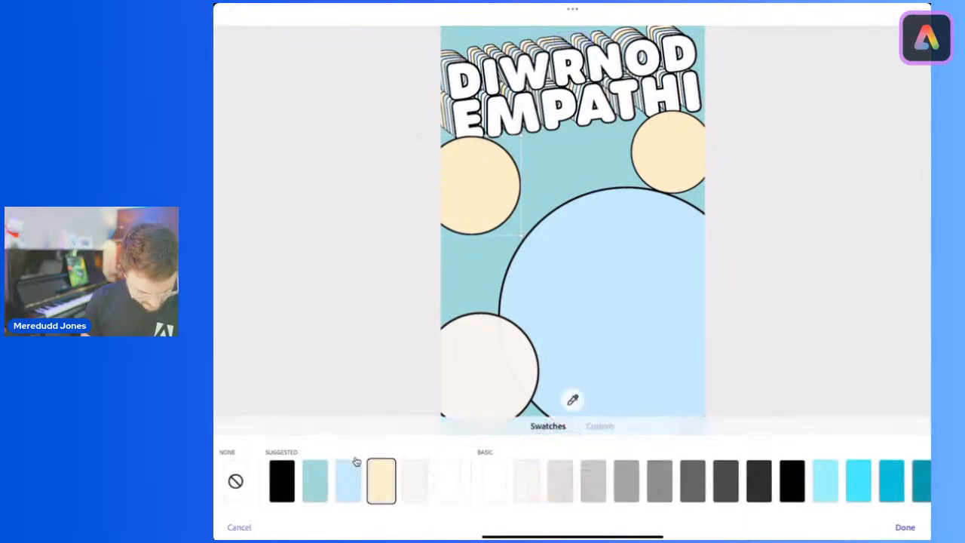
click(414, 480)
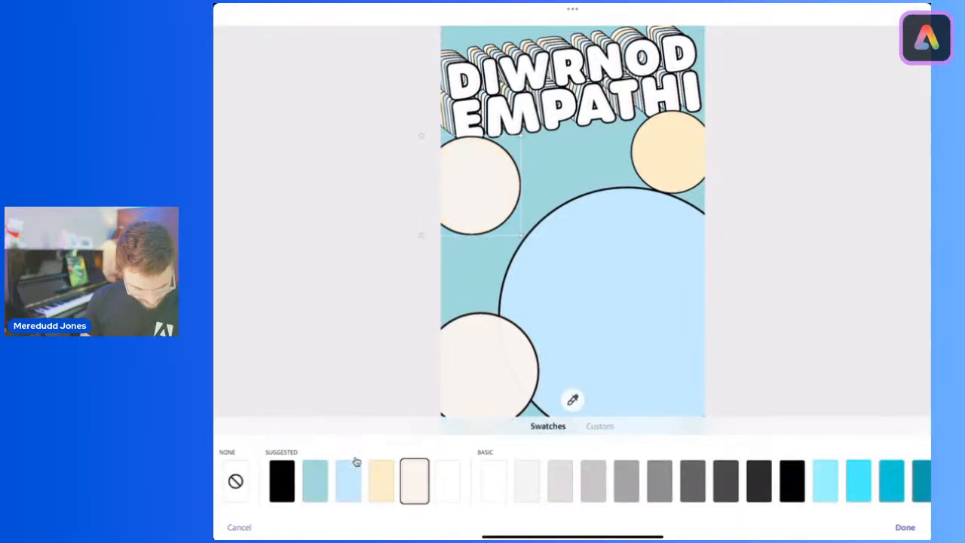
click(905, 527)
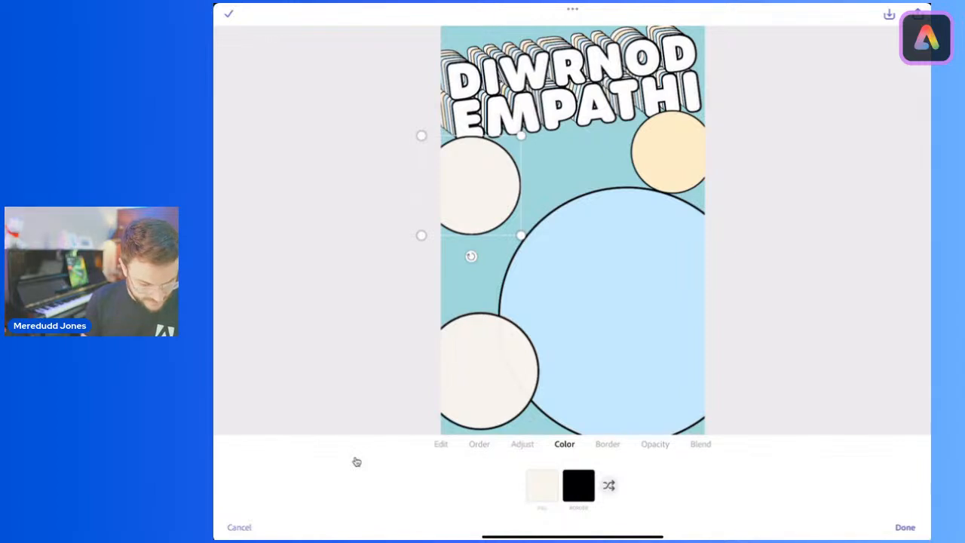
click(905, 526)
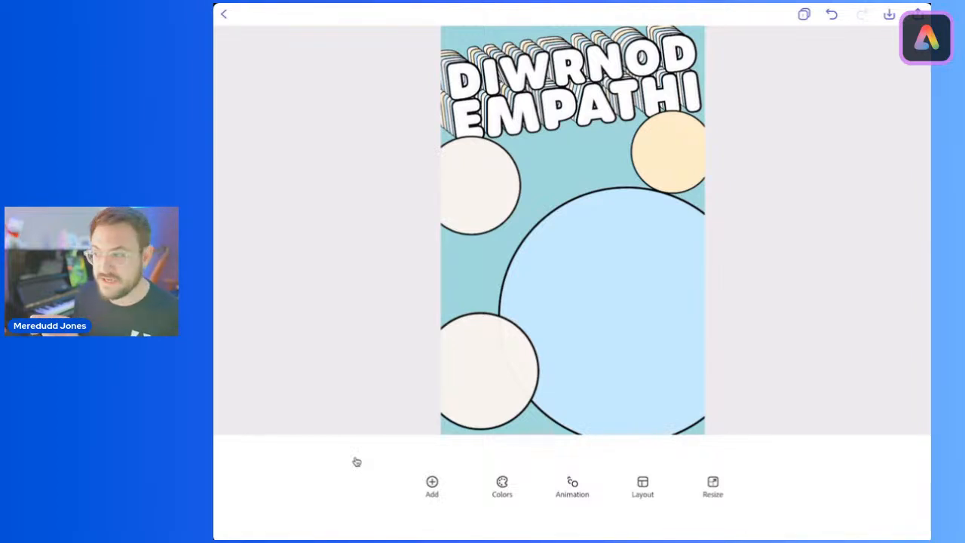
Step: Add a text element reading 2024 to the poster
click(432, 486)
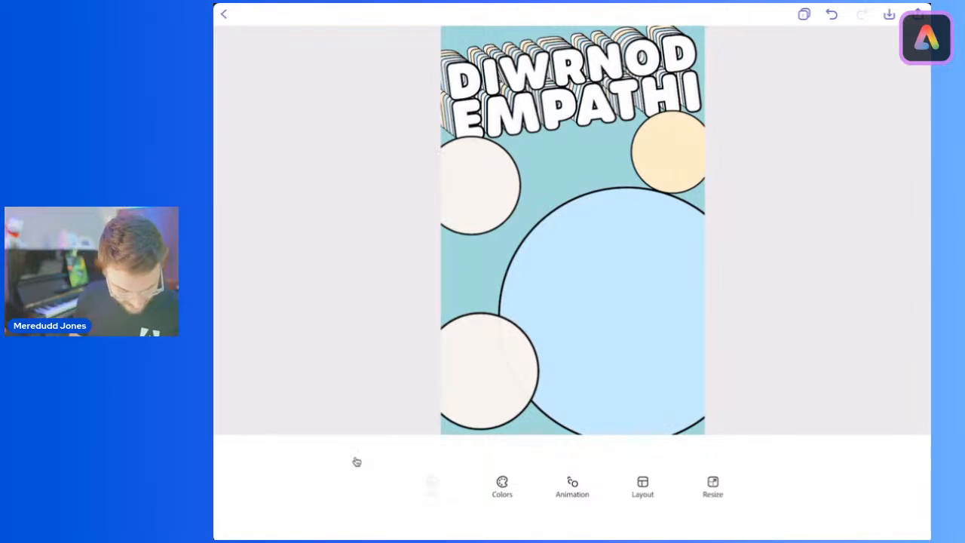
click(332, 226)
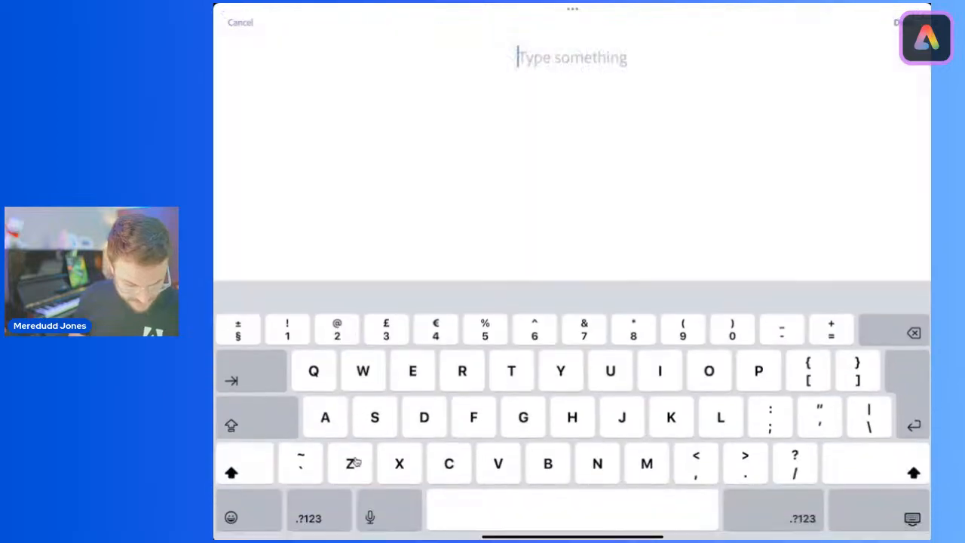
text(2024)
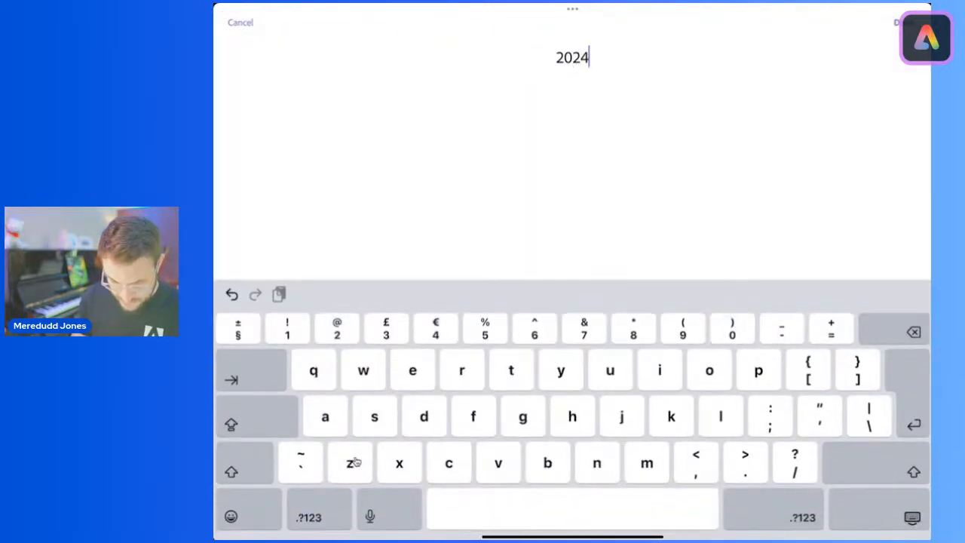
click(903, 22)
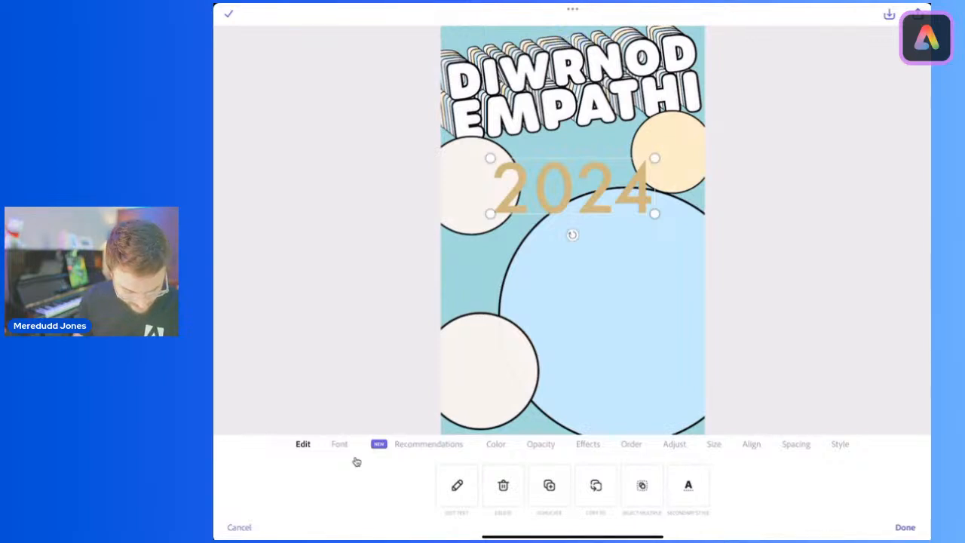
Step: Set the 2024 text's font to Urbane Rounded Heavy from the Adobe Fonts
click(355, 458)
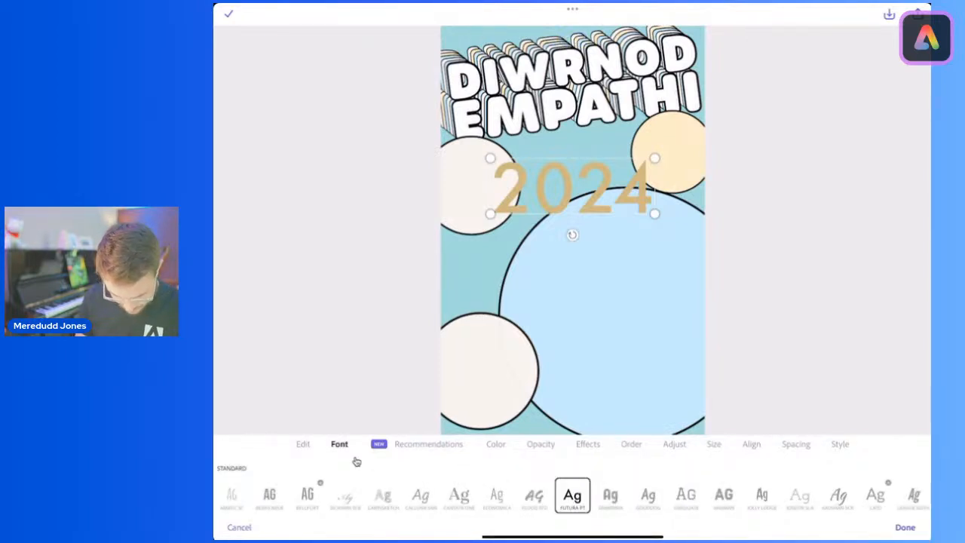
scroll(356, 462, right, 10)
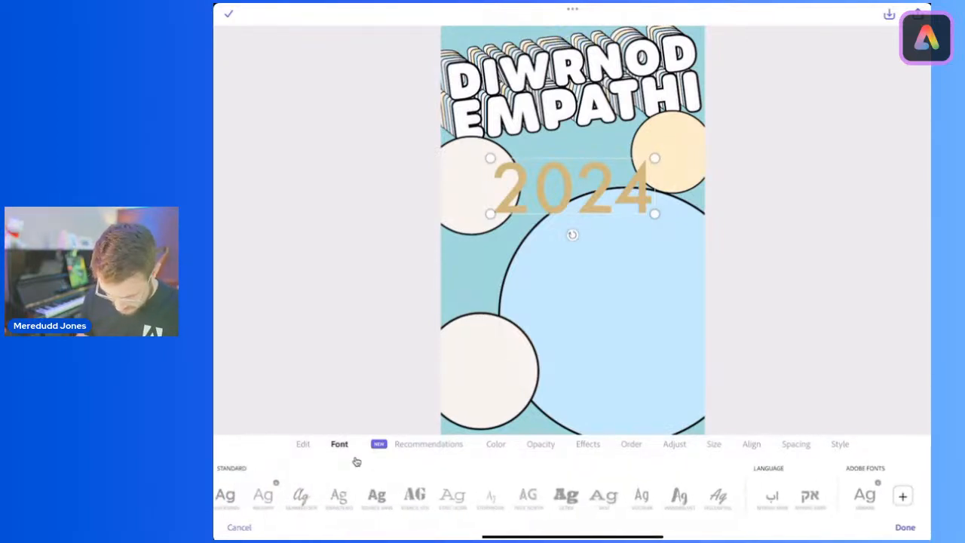
click(907, 496)
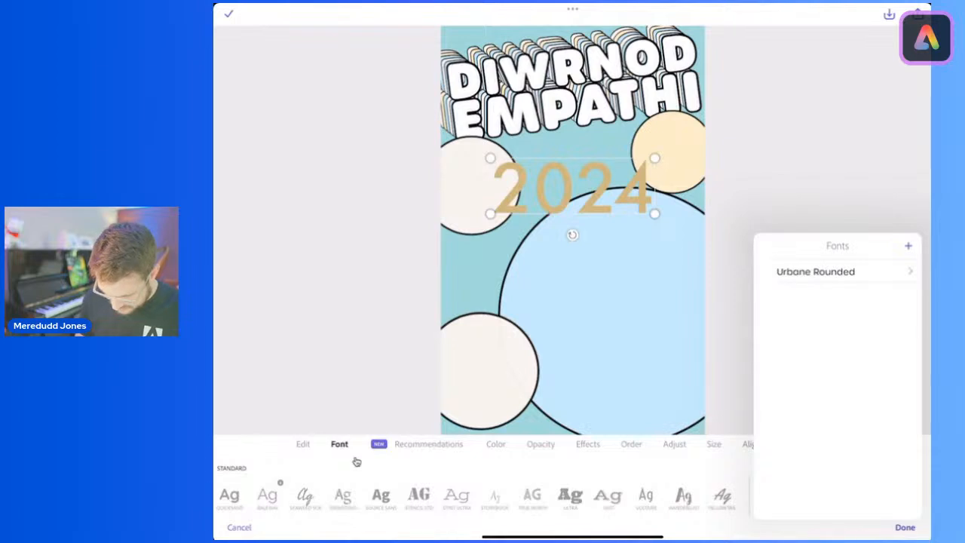
click(814, 271)
click(834, 295)
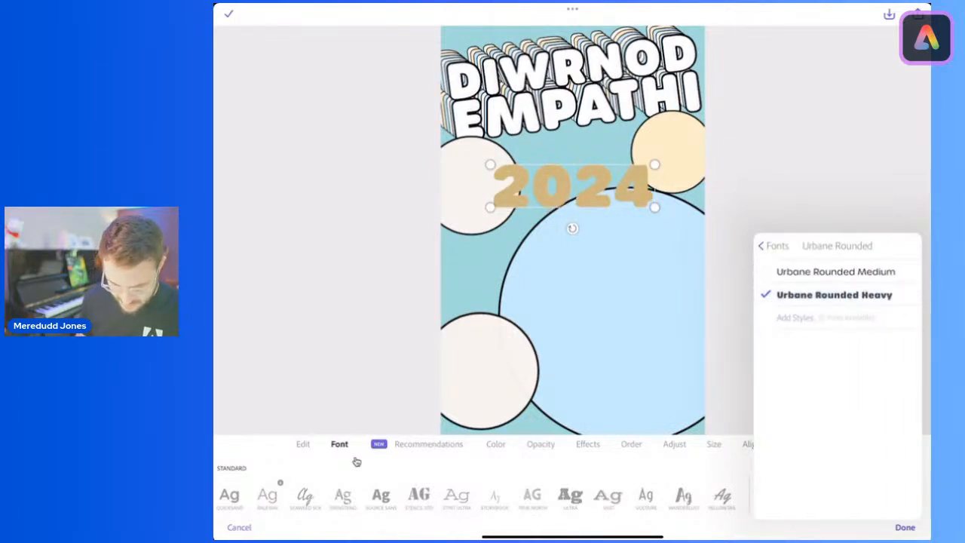
click(357, 462)
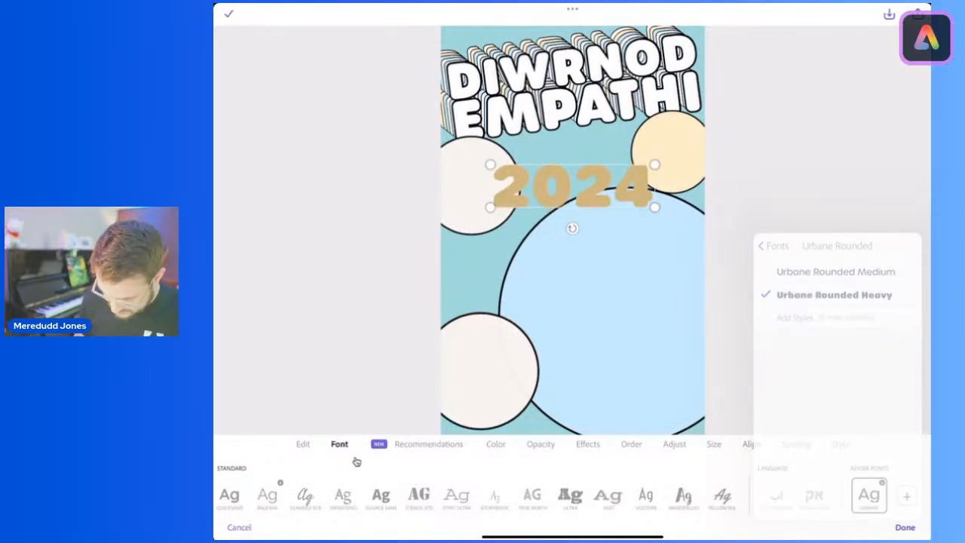
Step: Shrink and tilt the 2024 text to fit inside the pale yellow circle and colour it with the suggested teal
drag(490, 207, 635, 162)
drag(695, 182, 693, 193)
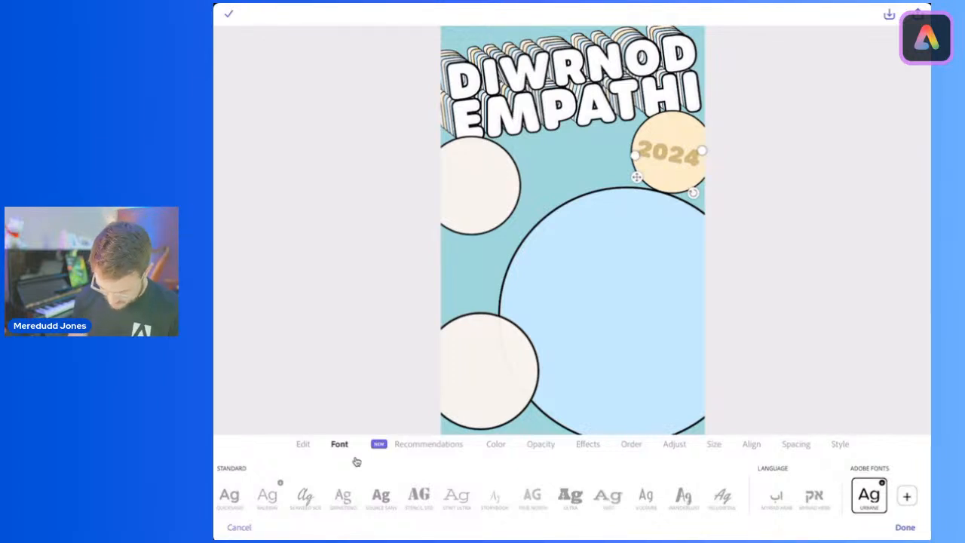
click(496, 444)
click(573, 486)
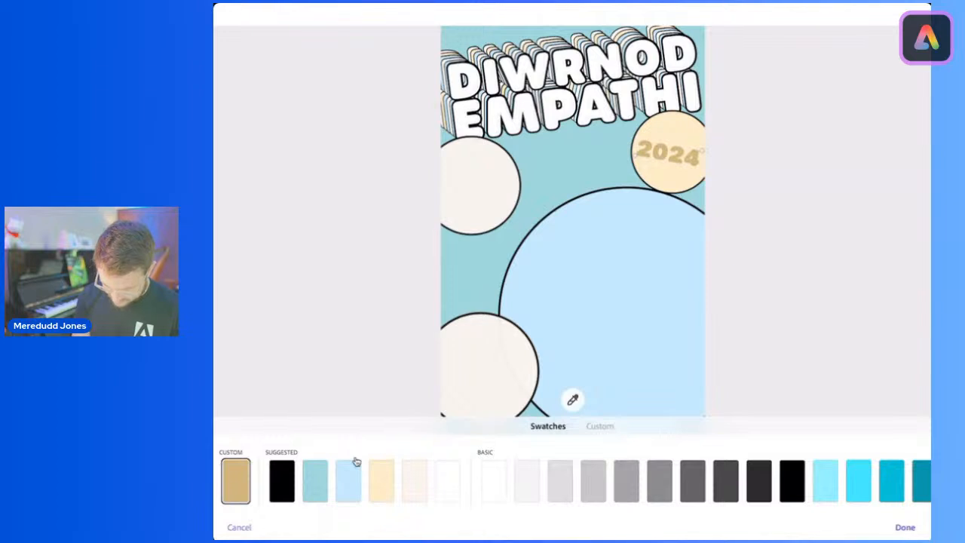
click(316, 480)
click(905, 527)
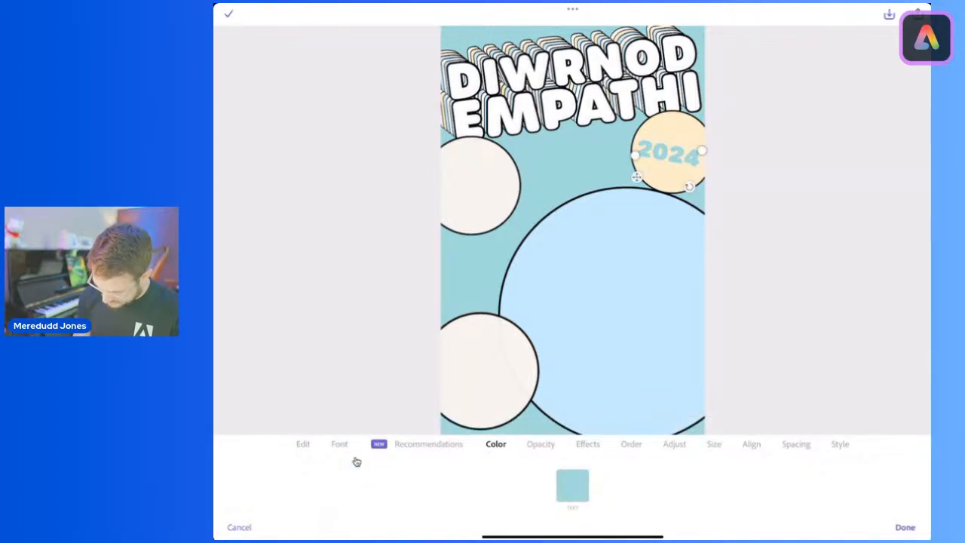
Step: Give the 2024 text a black outline with a line thickness of 21 and finish editing it
click(587, 444)
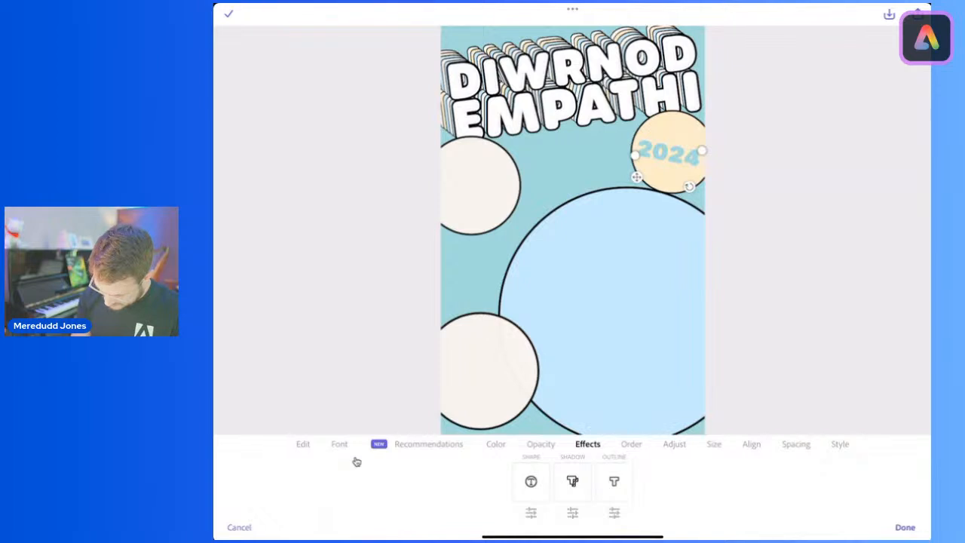
click(613, 481)
click(614, 513)
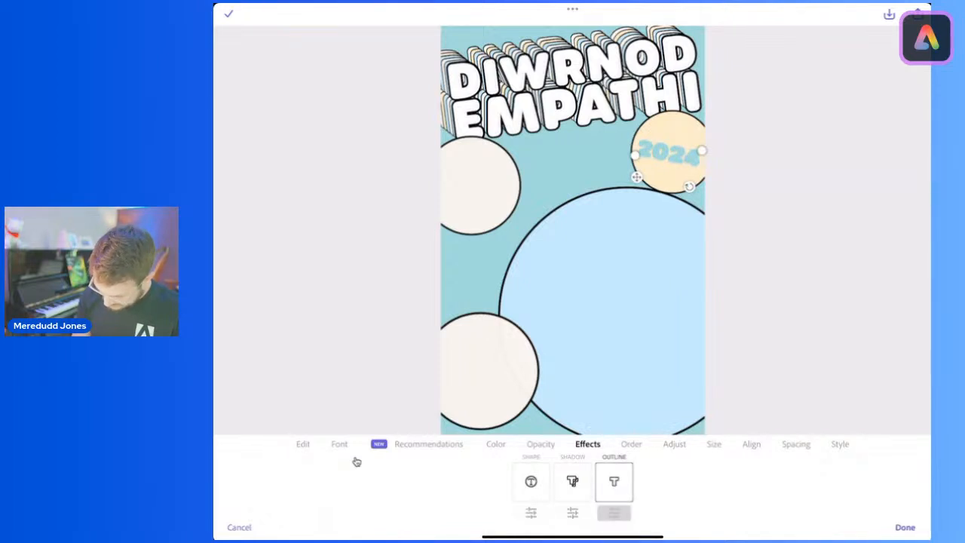
click(453, 472)
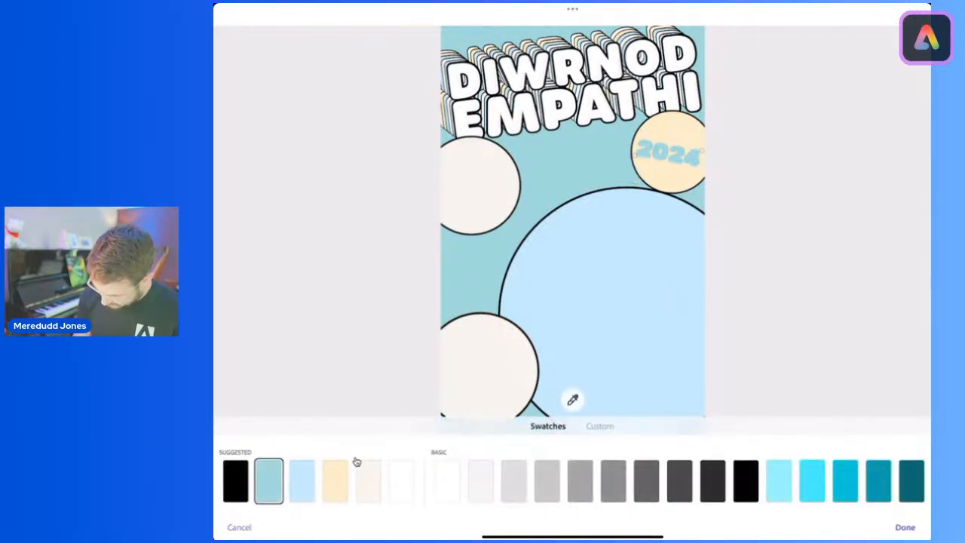
click(746, 480)
click(905, 527)
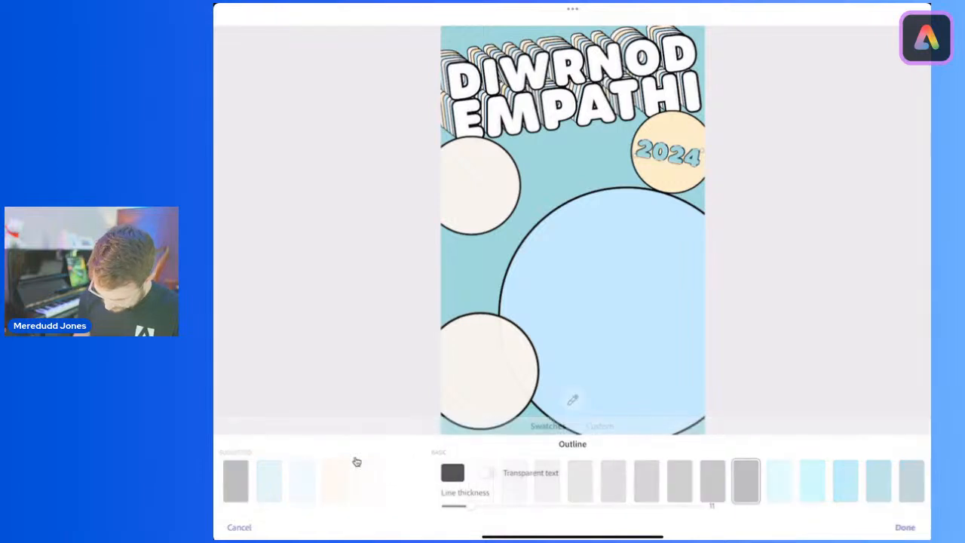
drag(469, 505, 495, 506)
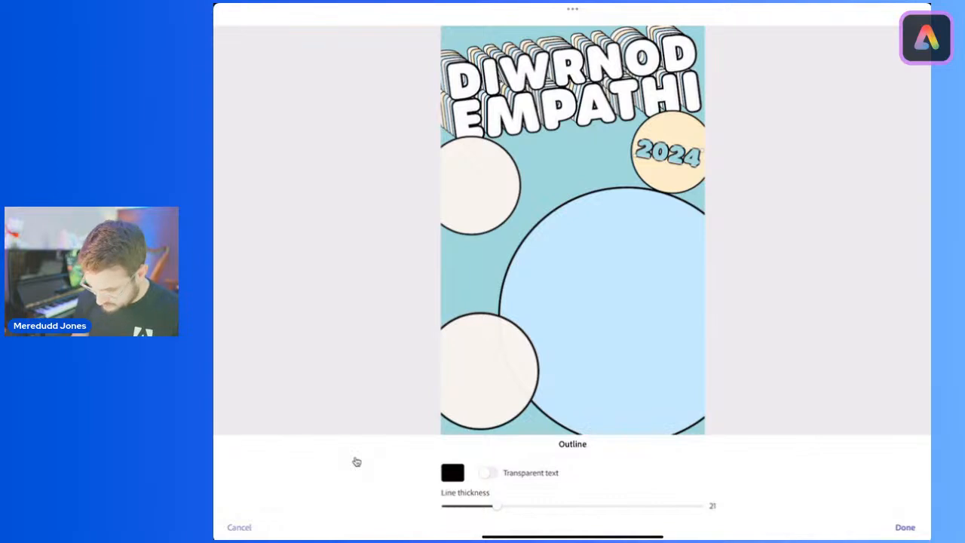
click(905, 527)
click(904, 527)
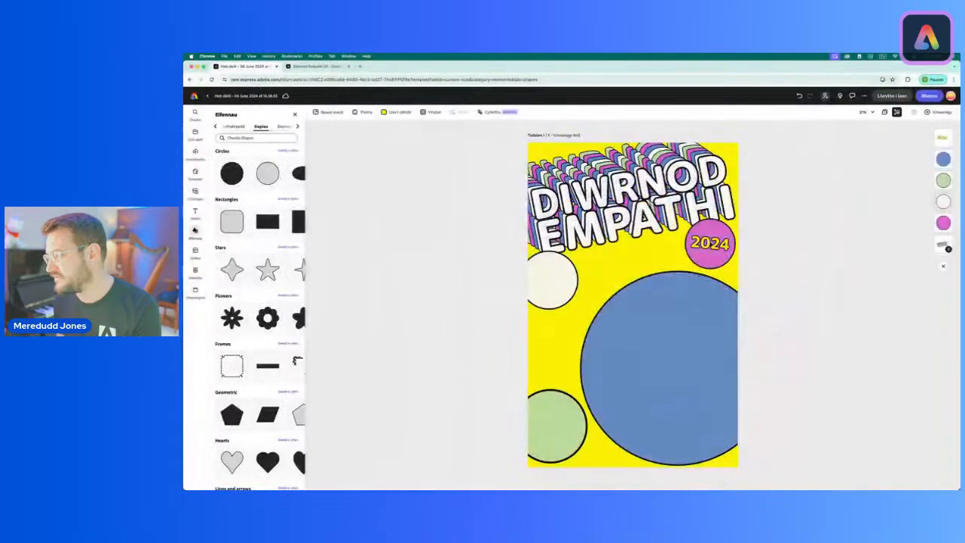
Step: On the yellow web poster in the browser, duplicate the 2024 text and place the copy level on the large blue circle
click(675, 223)
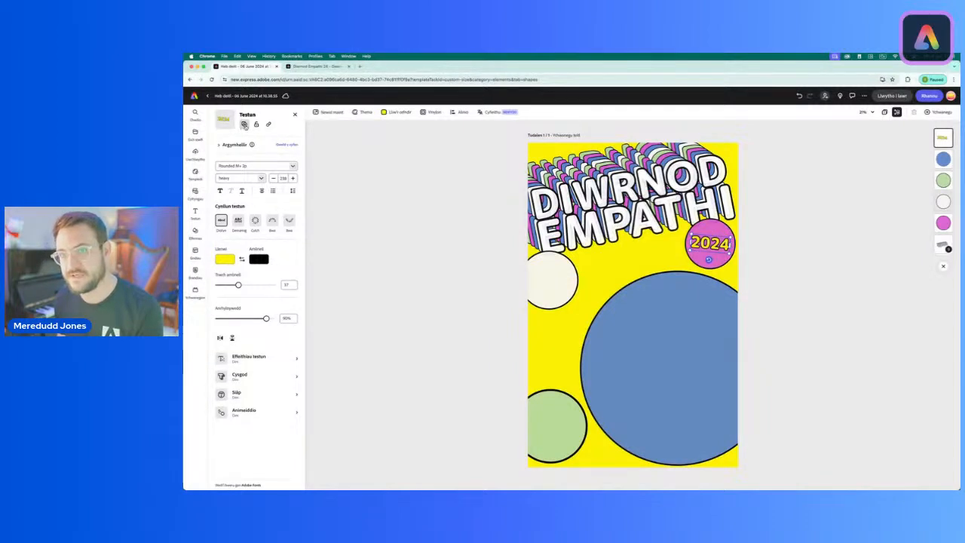
click(244, 126)
drag(711, 262, 661, 329)
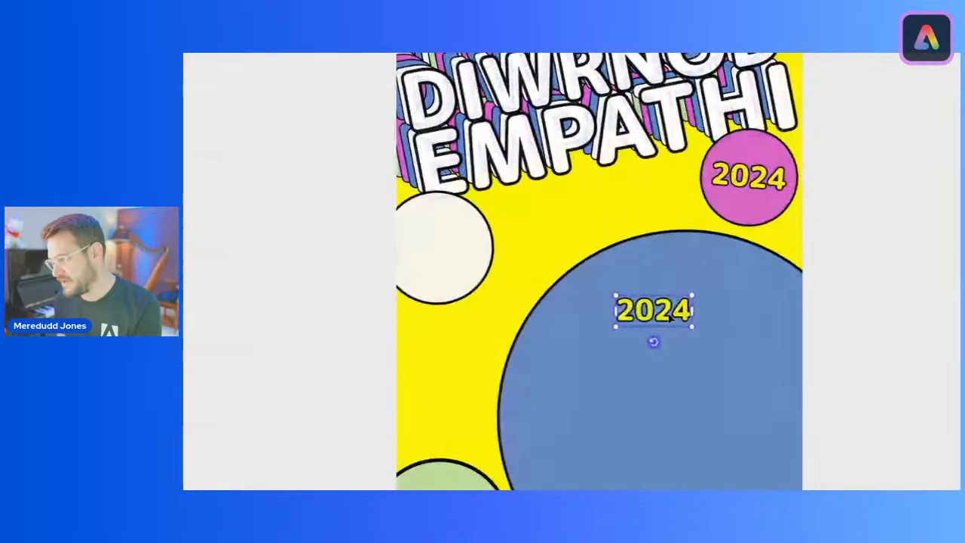
Step: Replace the duplicated text with "Fy adduned empathi yw..."
double_click(667, 311)
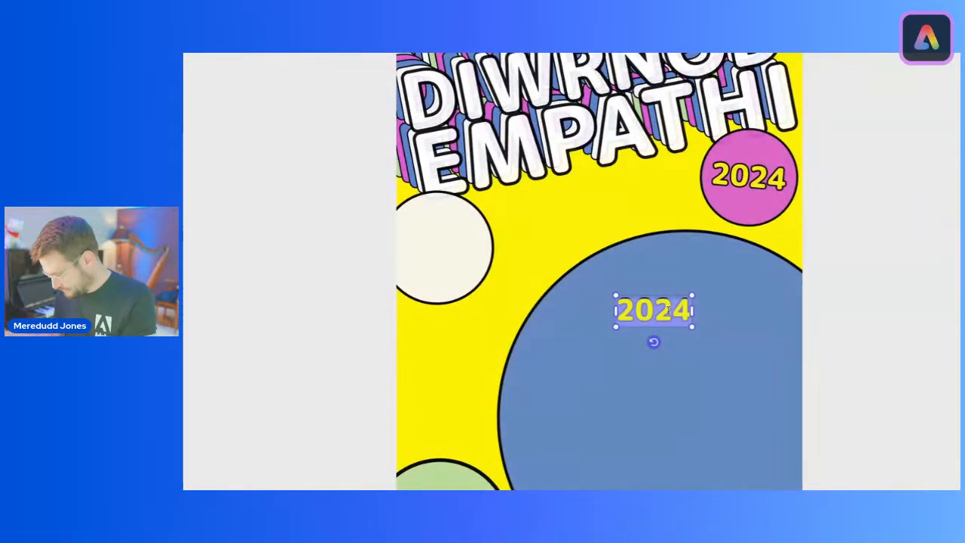
text(Fy ad)
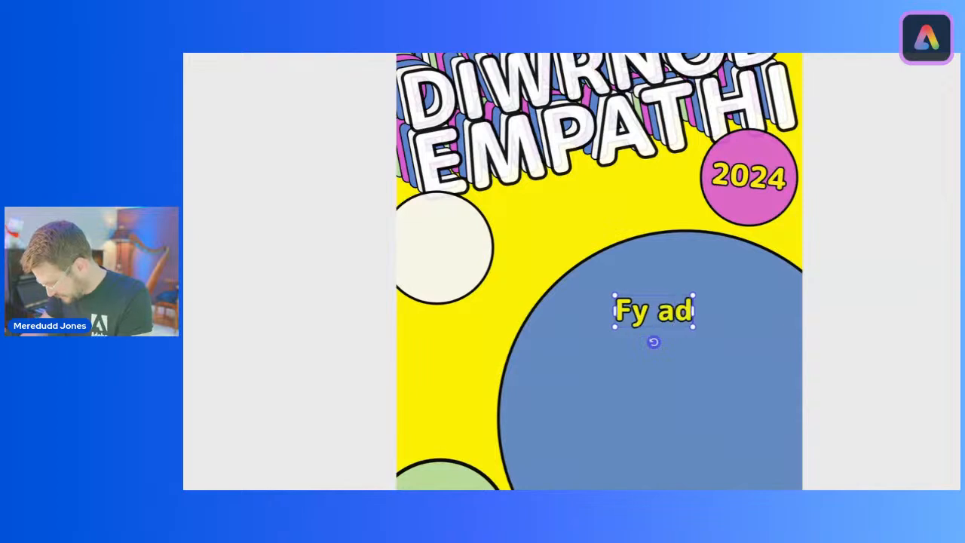
text(duned)
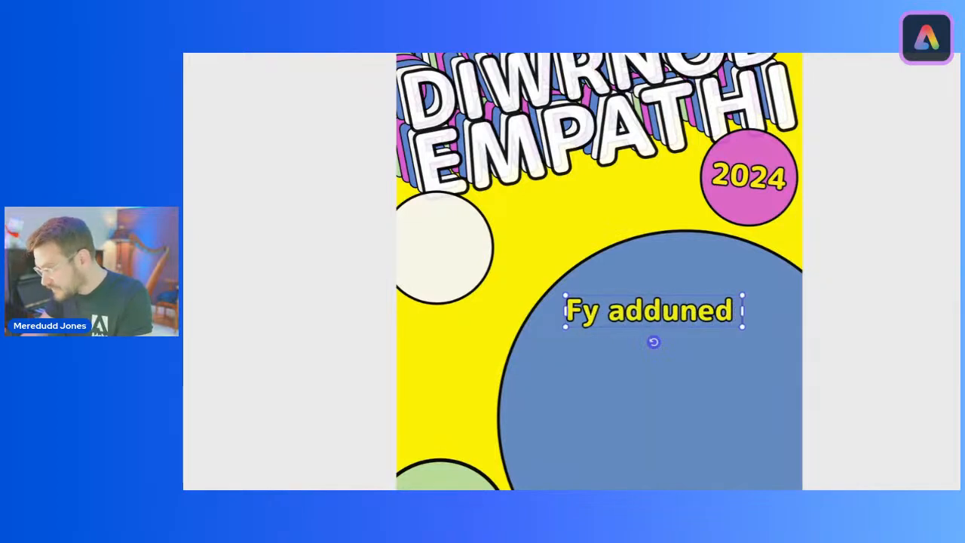
text( empathi yw)
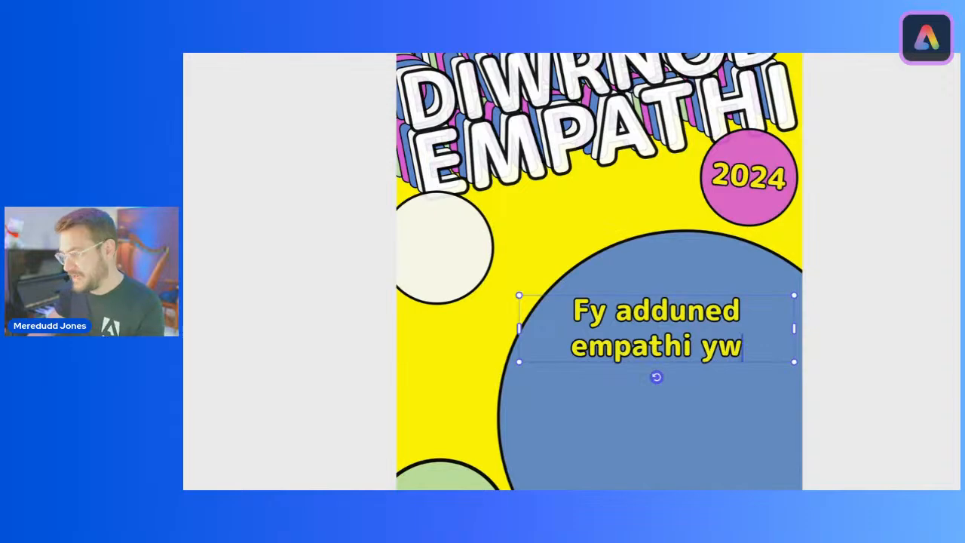
text(...)
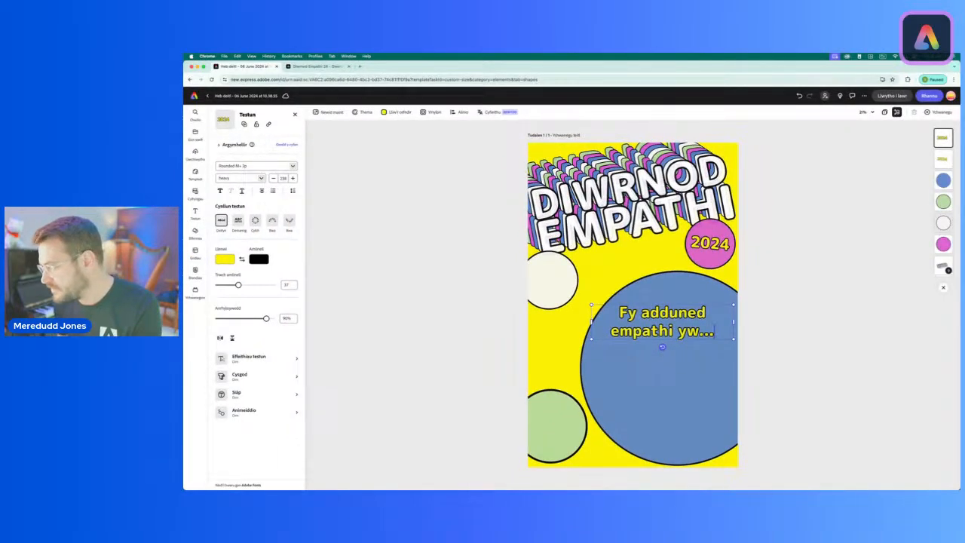
Step: Narrow the pledge text box so it wraps onto four lines and set the font weight to regular
drag(734, 322, 667, 323)
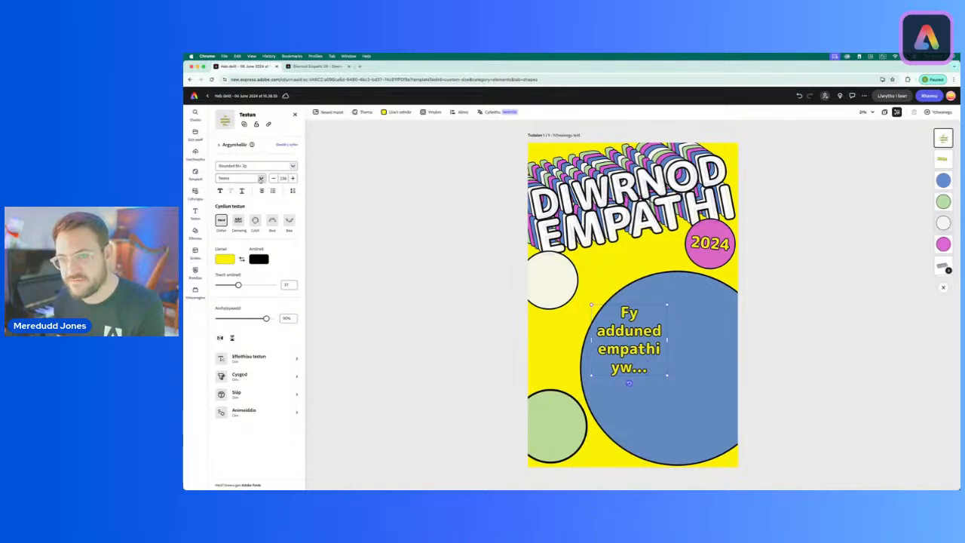
click(261, 178)
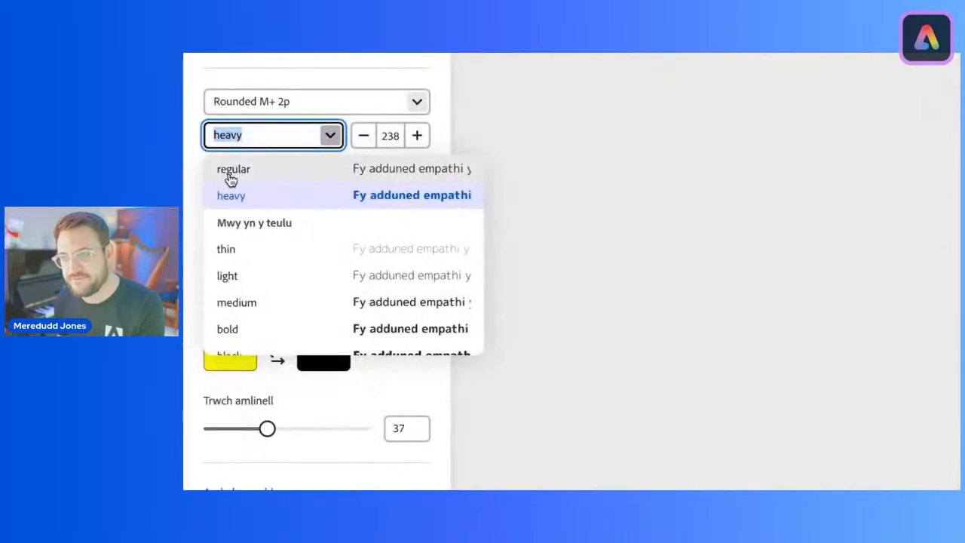
click(229, 171)
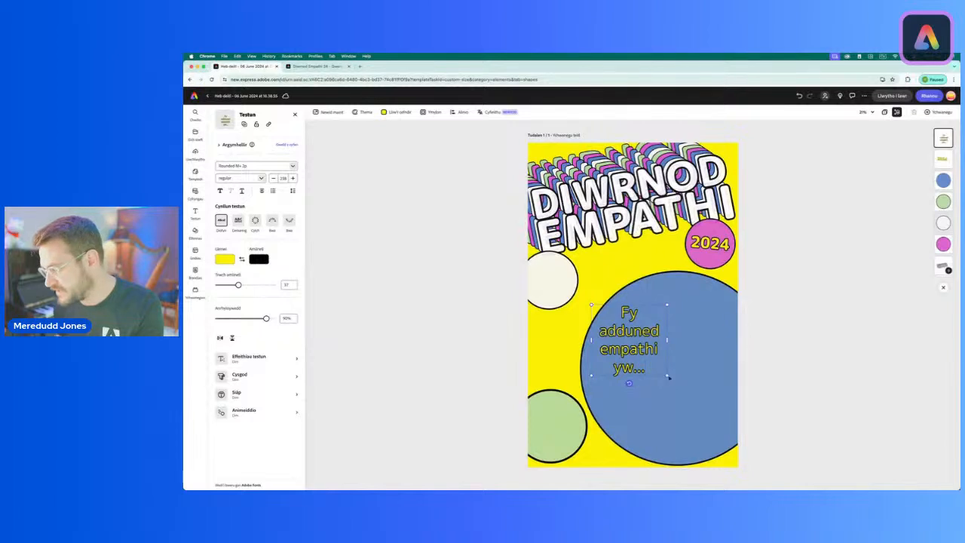
Step: Scale down the pledge text and move it into the off-white circle beneath the E of EMPATHI
drag(668, 377, 640, 350)
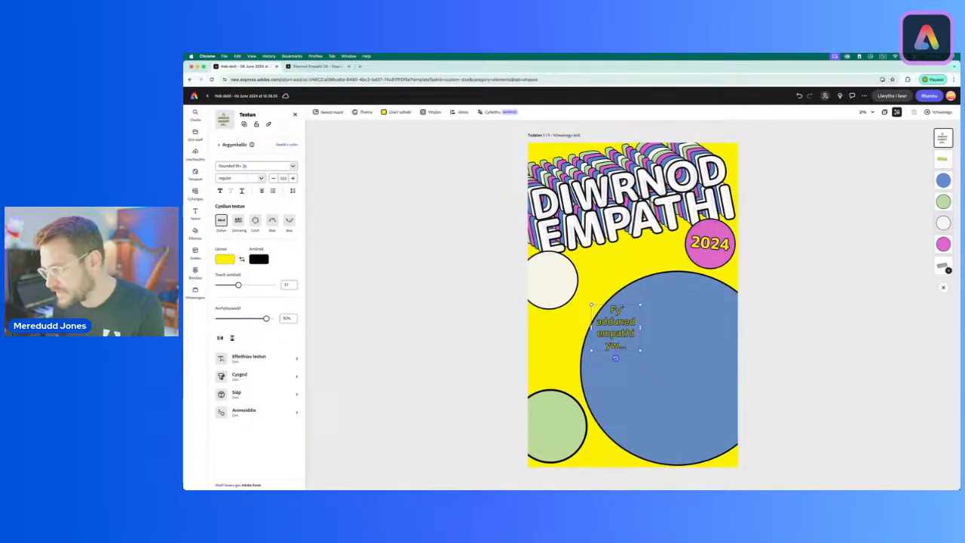
drag(622, 308, 557, 259)
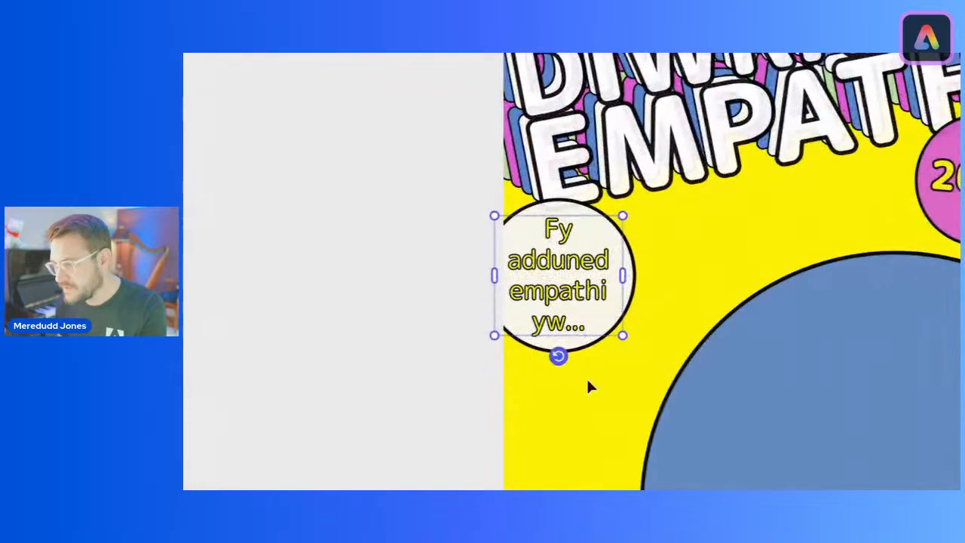
Step: Try a counterclockwise tilt on the pledge text inside the off-white circle and level it again
drag(549, 310, 551, 313)
drag(567, 361, 571, 353)
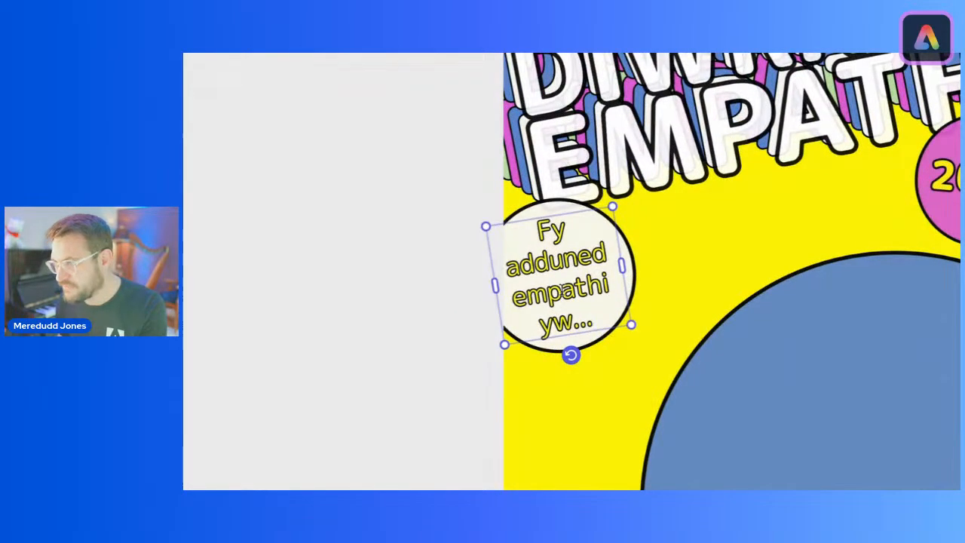
drag(564, 216, 568, 212)
drag(575, 352, 581, 355)
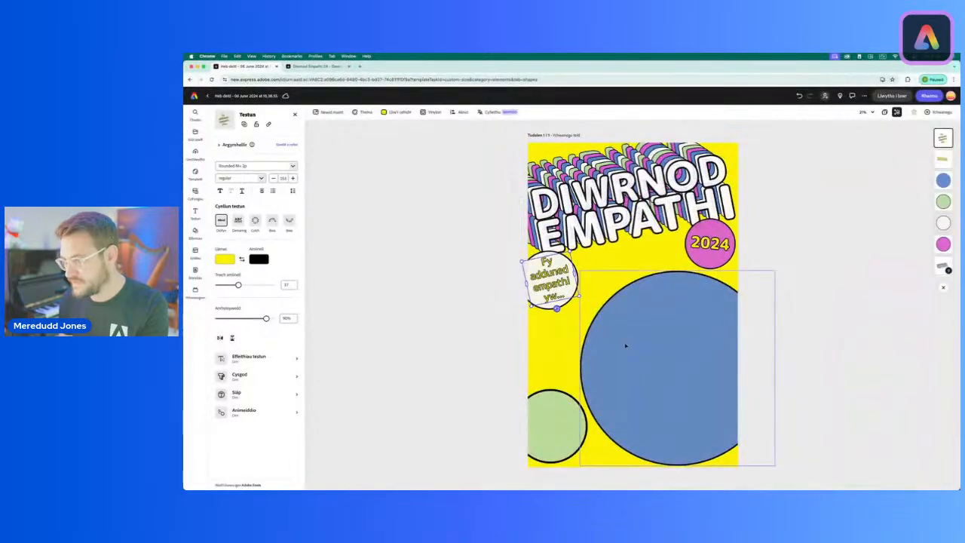
mouse_move(556, 308)
mouse_down()
mouse_move(551, 317)
mouse_move(540, 309)
mouse_move(546, 316)
mouse_move(528, 304)
mouse_move(566, 317)
mouse_move(552, 319)
mouse_up()
drag(558, 278, 554, 274)
Step: Enlarge the off-white circle beneath EMPATHI and fit the pledge text centrally inside it at a larger size
click(579, 289)
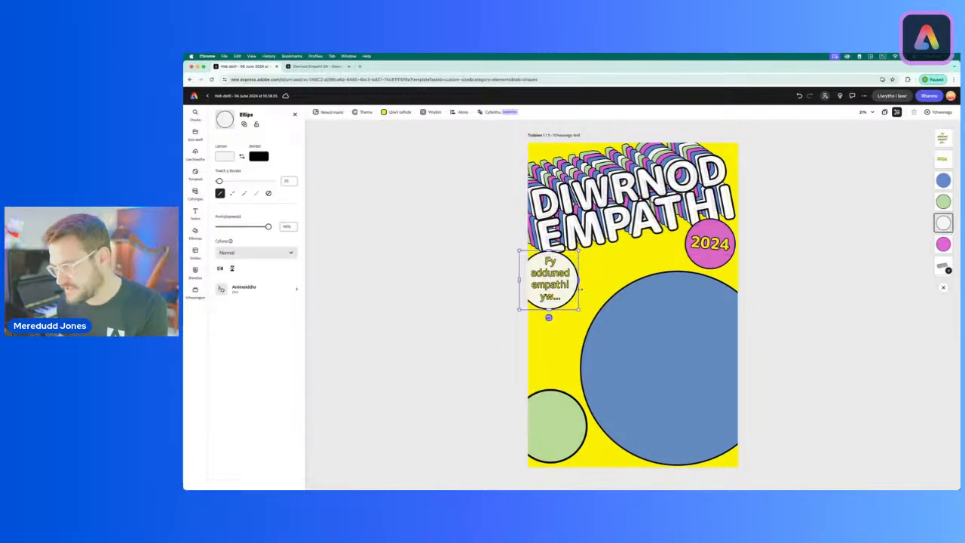
drag(579, 309, 596, 326)
click(561, 291)
drag(567, 282, 569, 281)
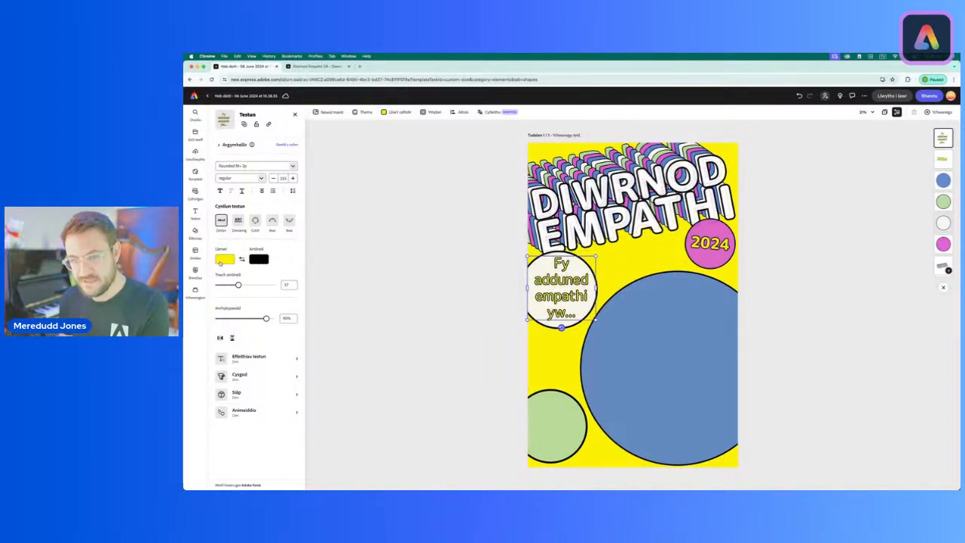
Step: Set the fill of the pledge text in the off-white circle to the page theme's blue
click(221, 260)
click(299, 287)
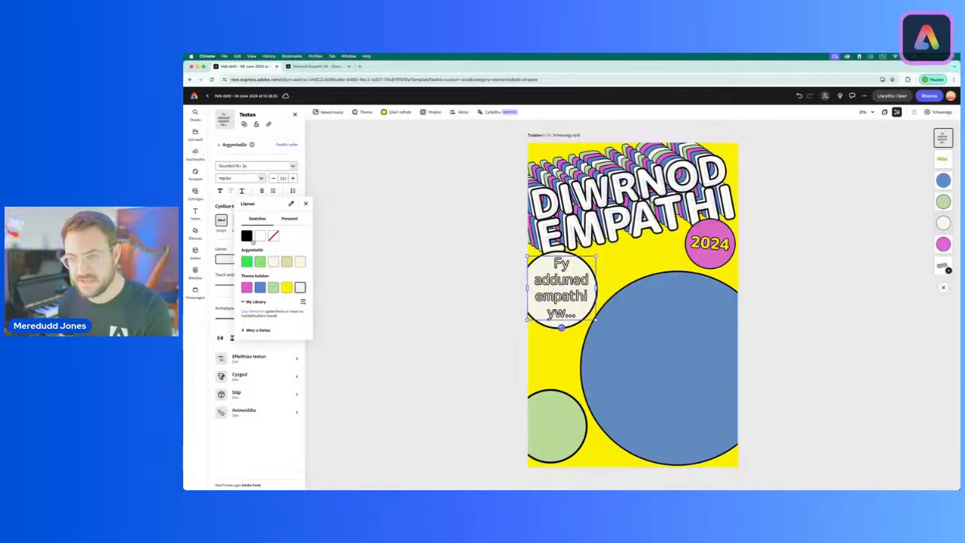
click(258, 287)
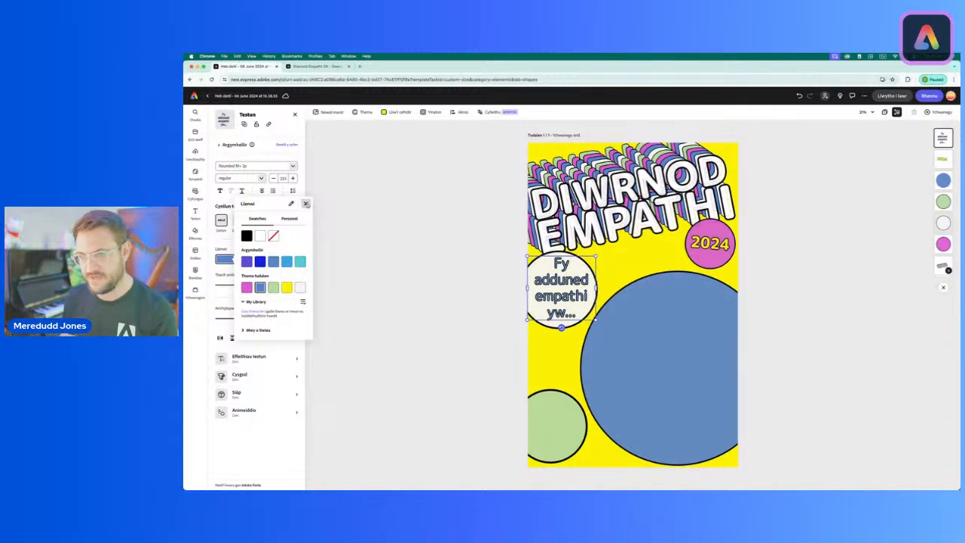
click(305, 203)
click(466, 303)
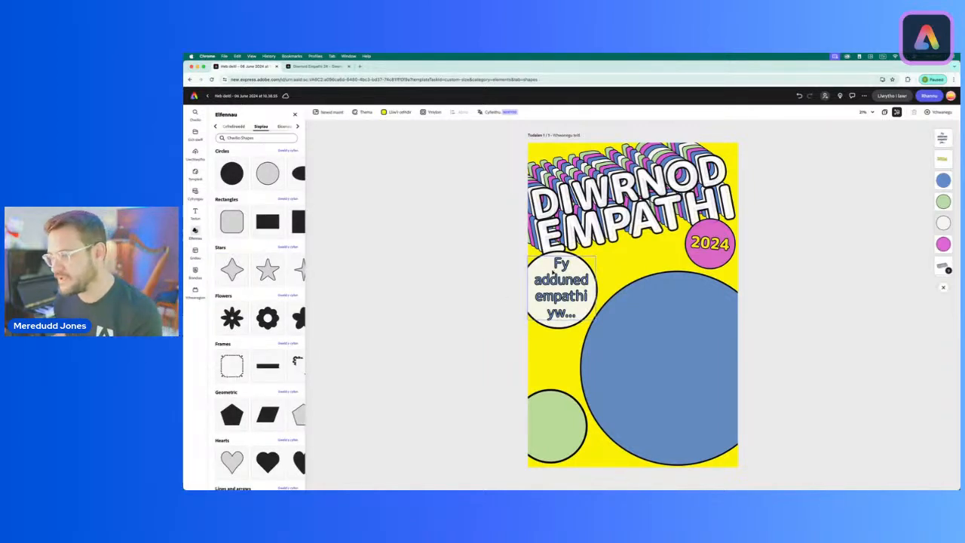
Step: Duplicate the pledge text from the off-white circle and set the copy's fill to white
click(571, 301)
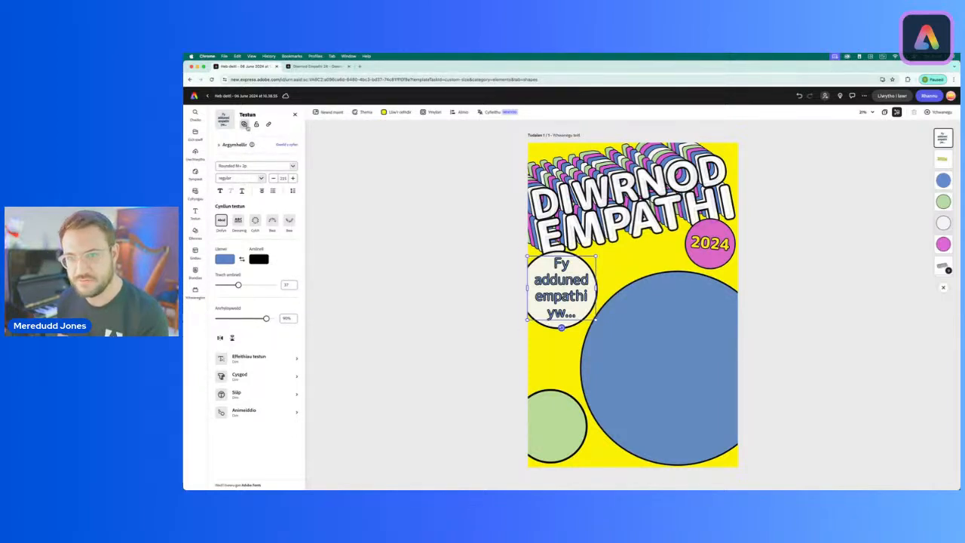
click(244, 125)
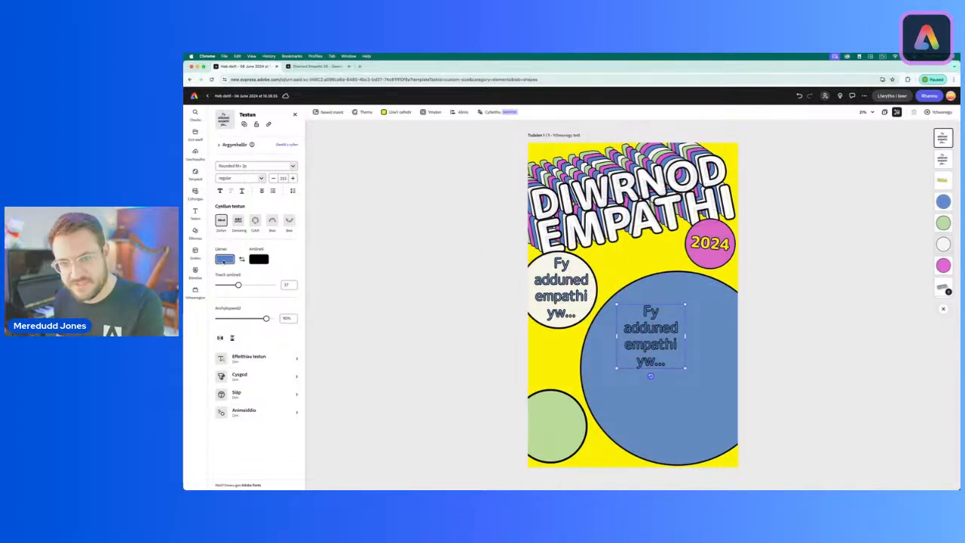
click(224, 260)
click(260, 227)
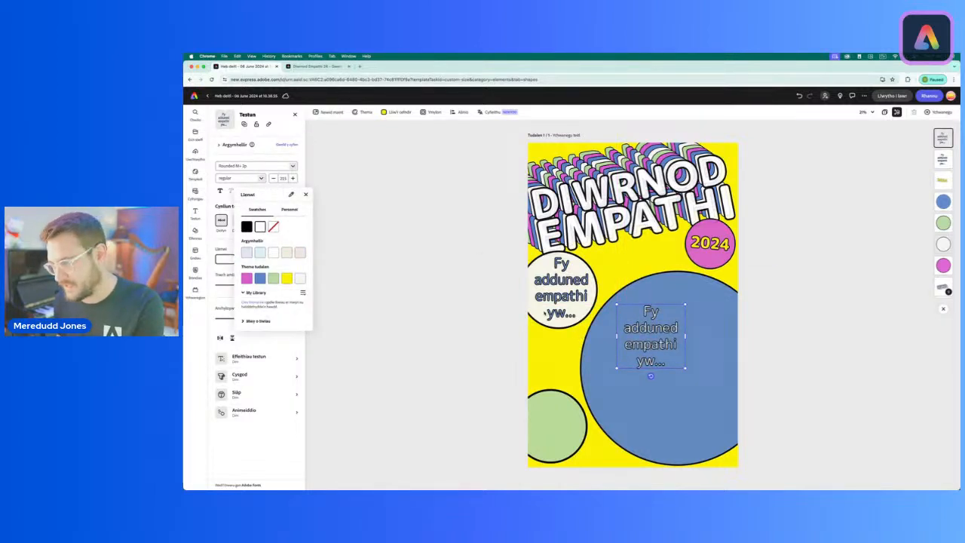
click(461, 329)
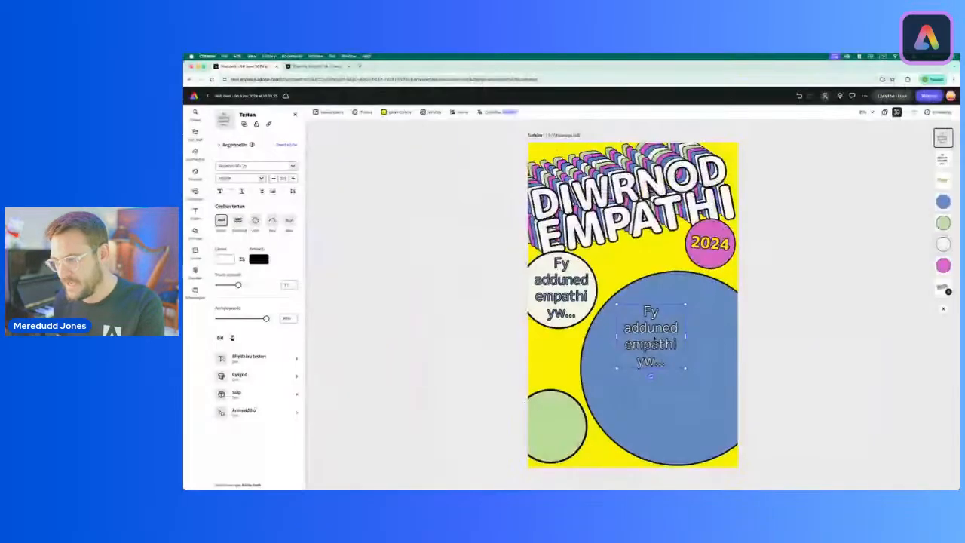
Step: Replace the copied text in the blue circle with "gwrando pan fydd eraill yn siarad, nid aros am fy nhro i!"
double_click(650, 336)
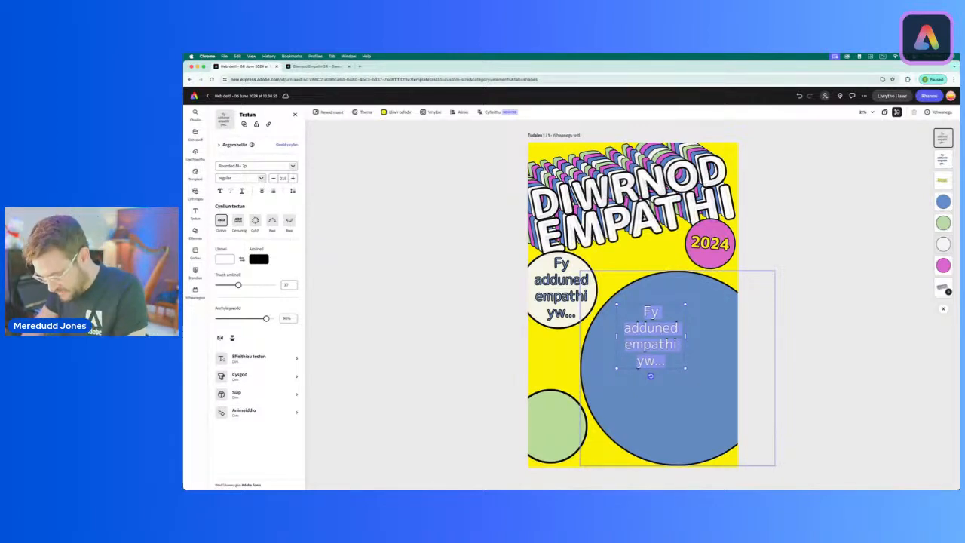
text(gwrando)
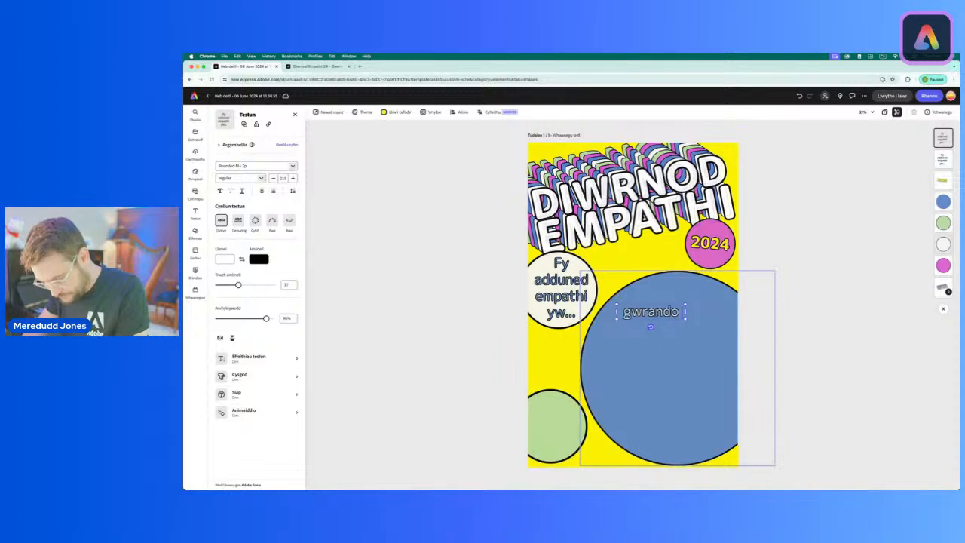
text( pan f)
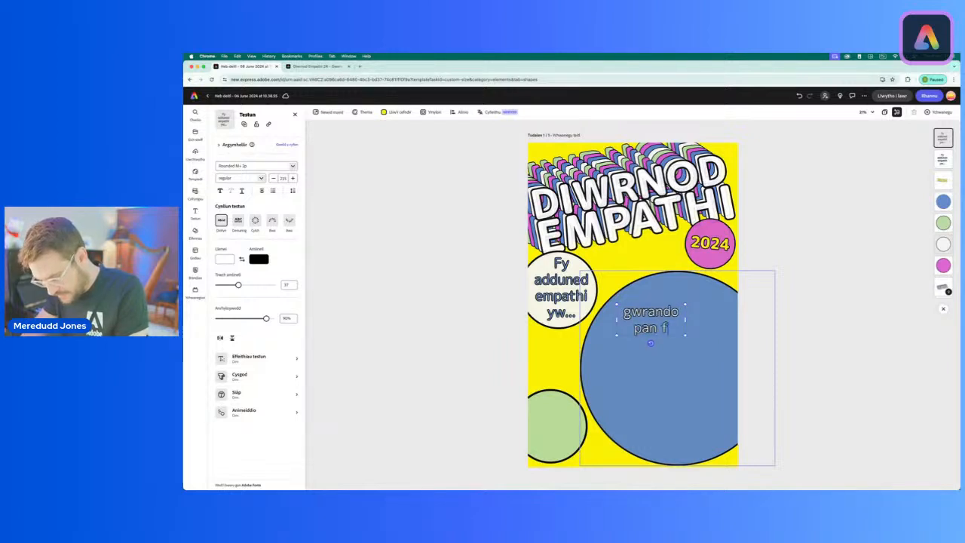
text(ydd eraill)
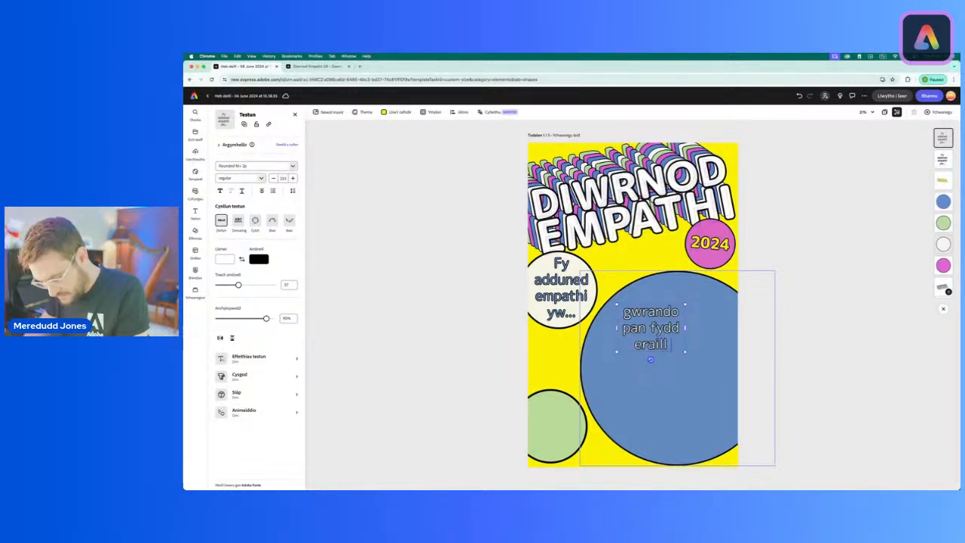
text( yn siarad)
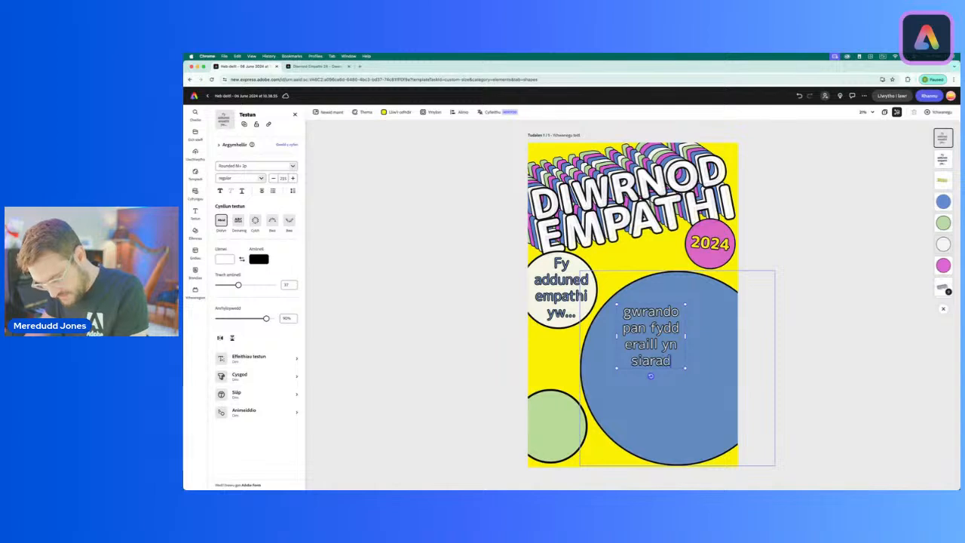
text(,)
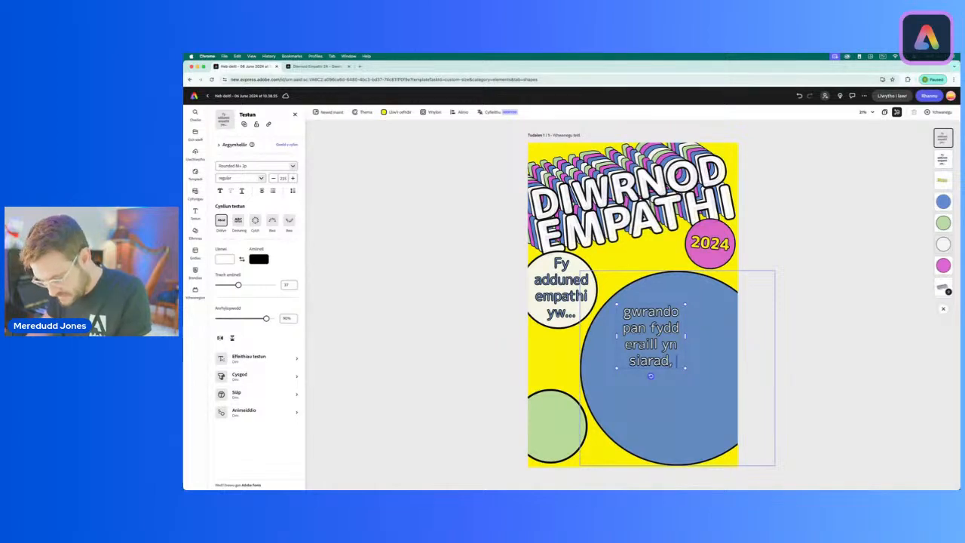
text( nid ar)
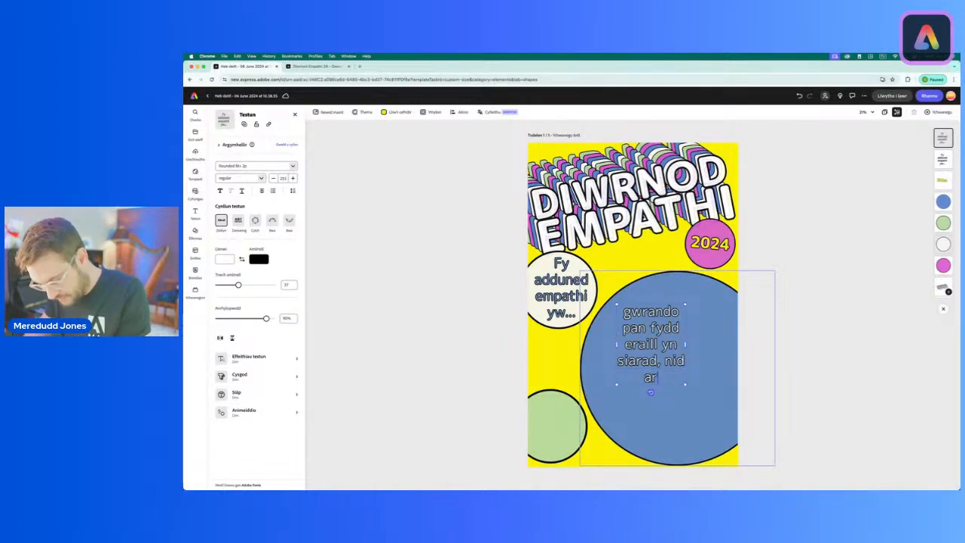
text(os am)
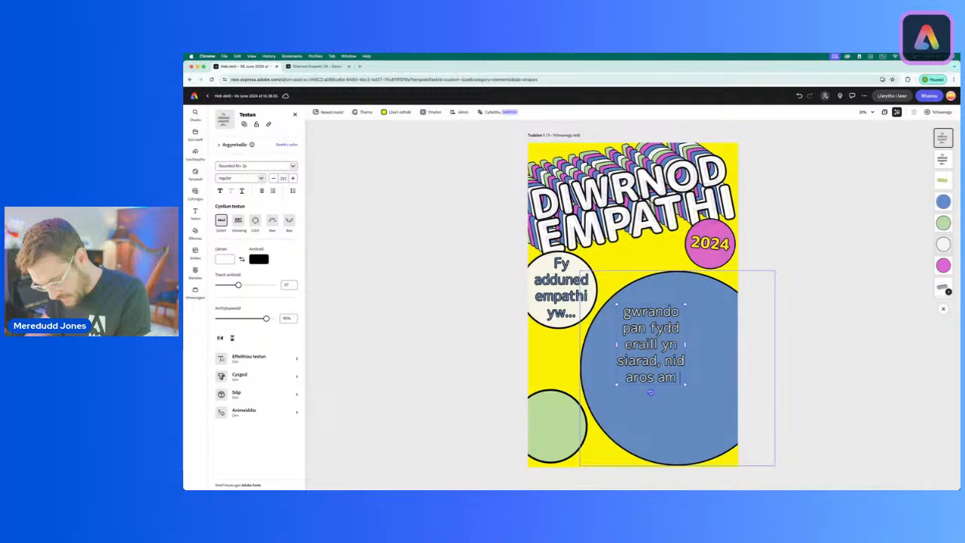
text( fy nh)
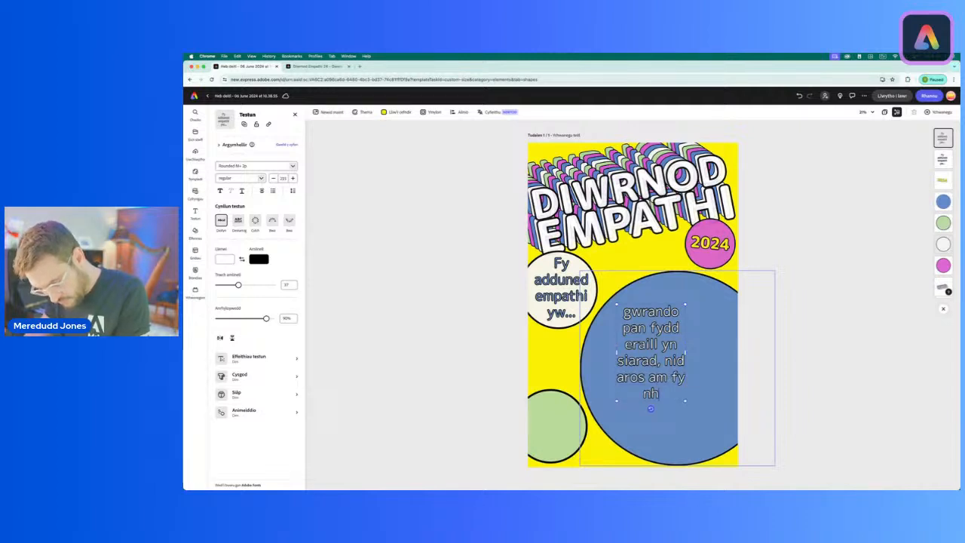
text(ro i!)
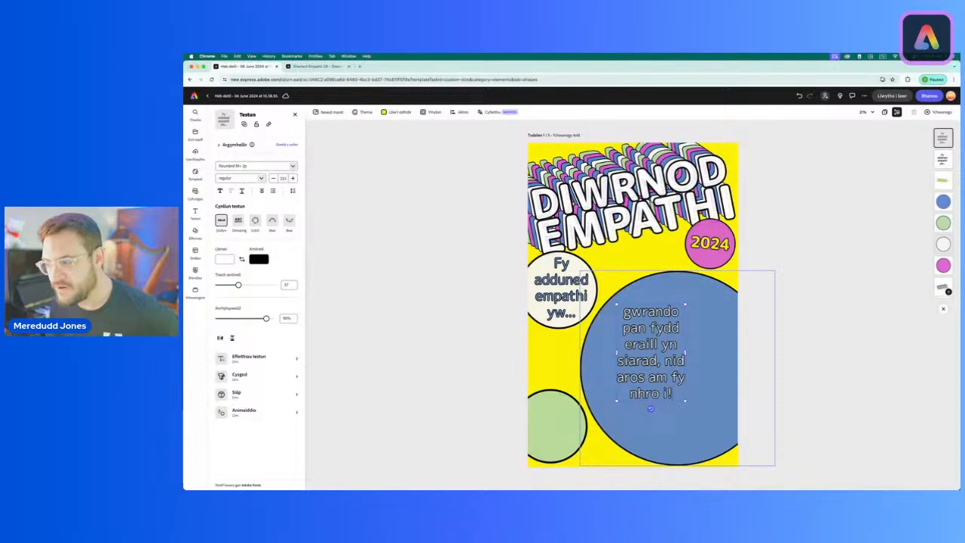
Step: Set the new pledge text's weight to heavy and widen its text box so it wraps onto four lines
click(262, 179)
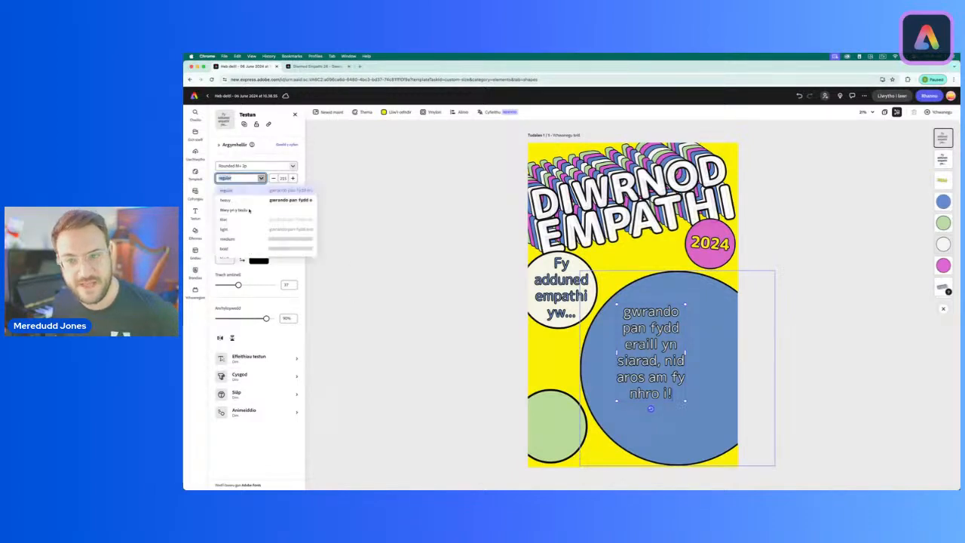
click(244, 200)
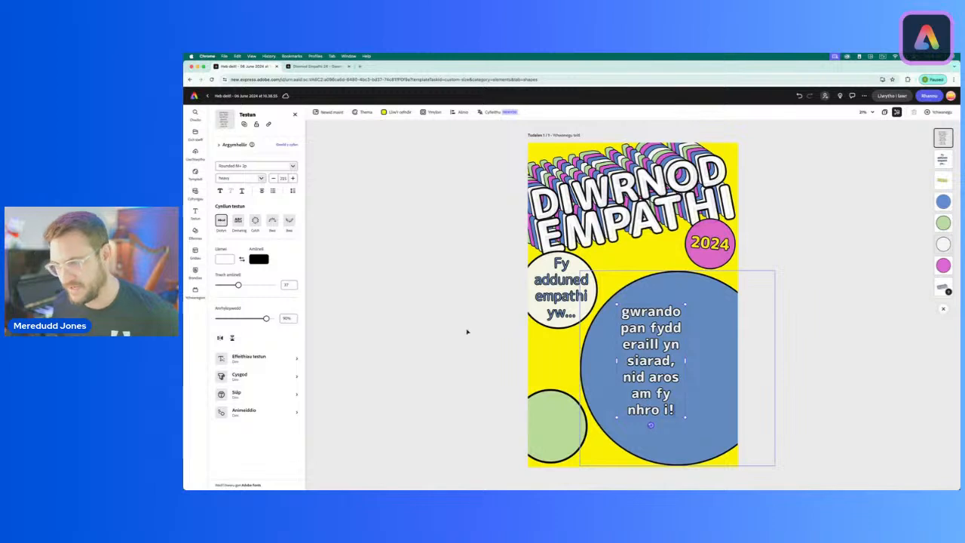
drag(657, 361, 737, 354)
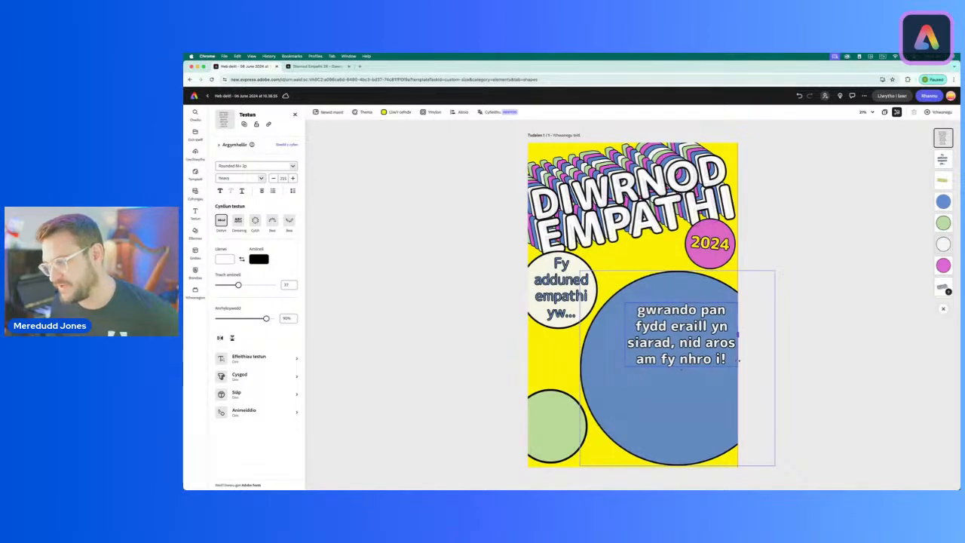
Step: Enlarge the white pledge text, rewrap it onto six lines and position it to fill the large blue circle
mouse_move(624, 334)
mouse_down()
mouse_move(609, 336)
mouse_move(632, 343)
mouse_up()
drag(631, 383, 571, 428)
drag(571, 365, 605, 366)
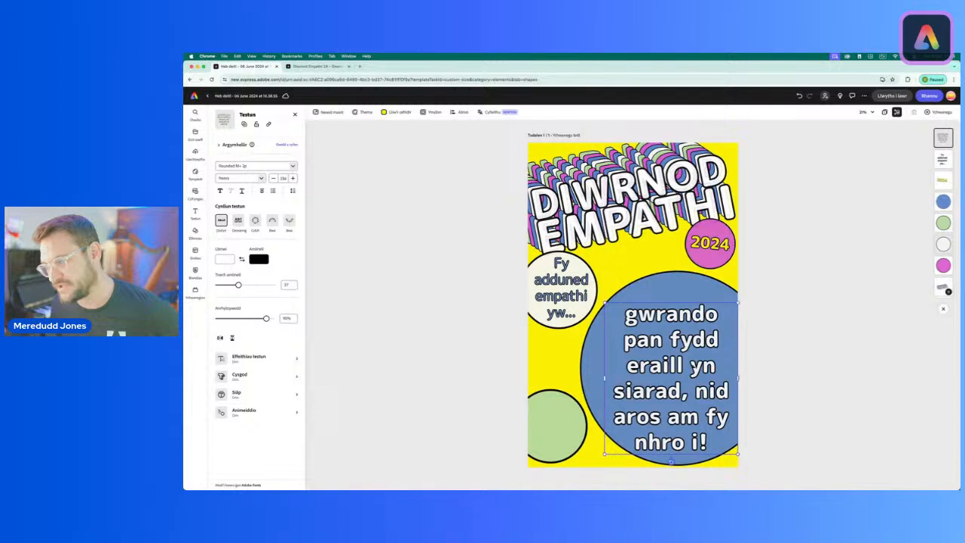
drag(605, 303, 596, 292)
drag(669, 358, 671, 352)
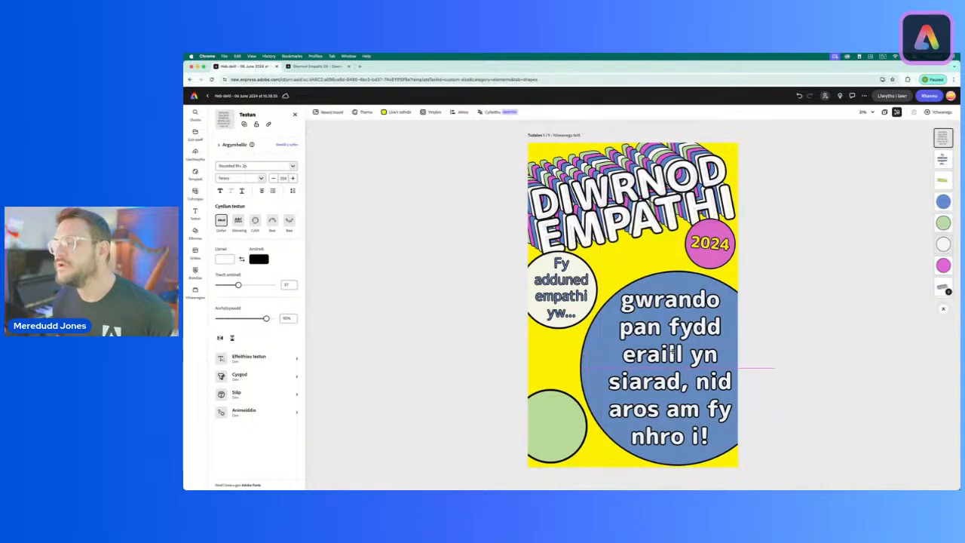
drag(669, 352, 669, 352)
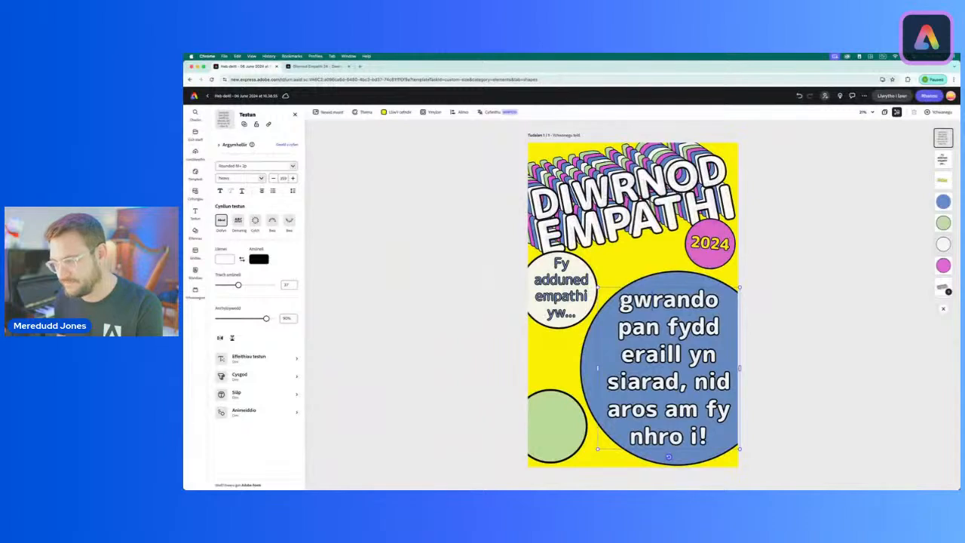
Step: Recolour only the word "gwrando" in the blue circle with the page theme's pink
drag(619, 300, 719, 300)
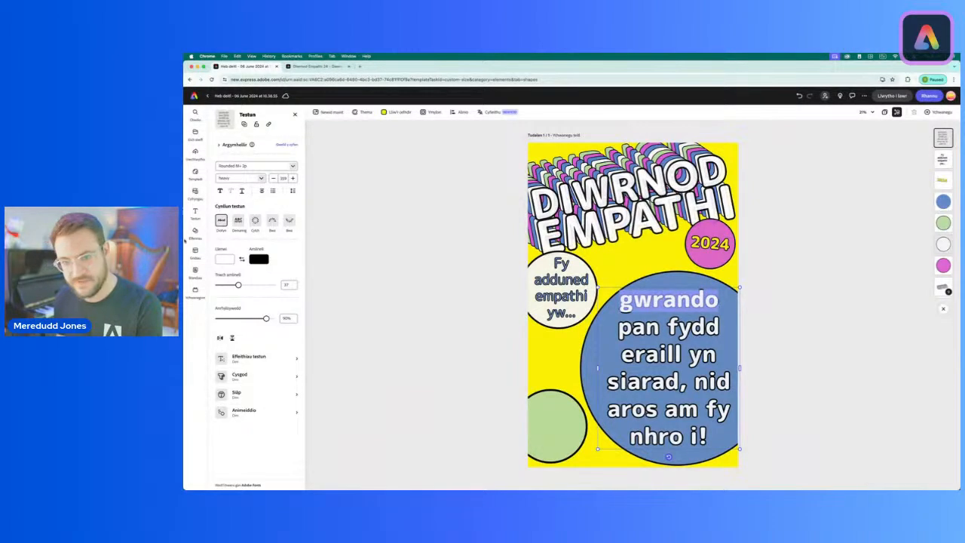
click(223, 260)
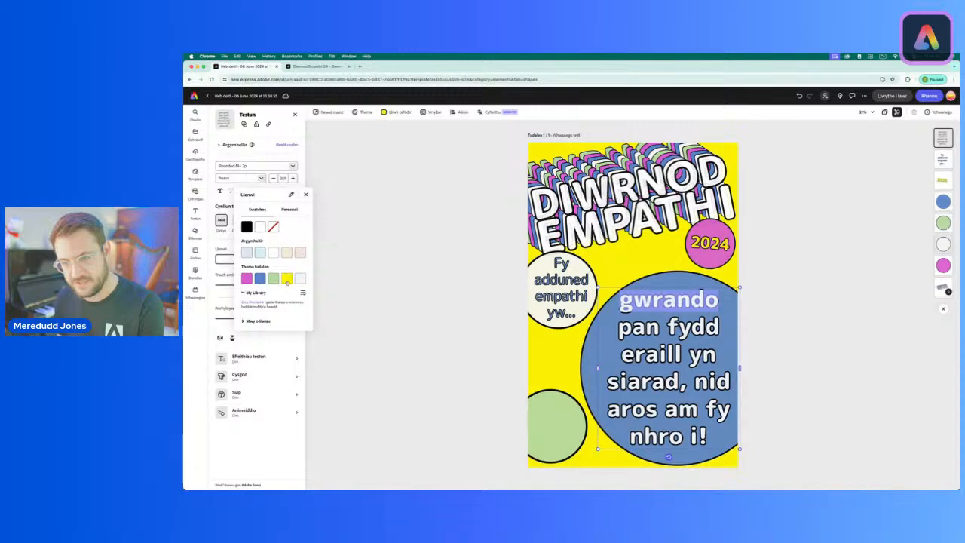
click(246, 278)
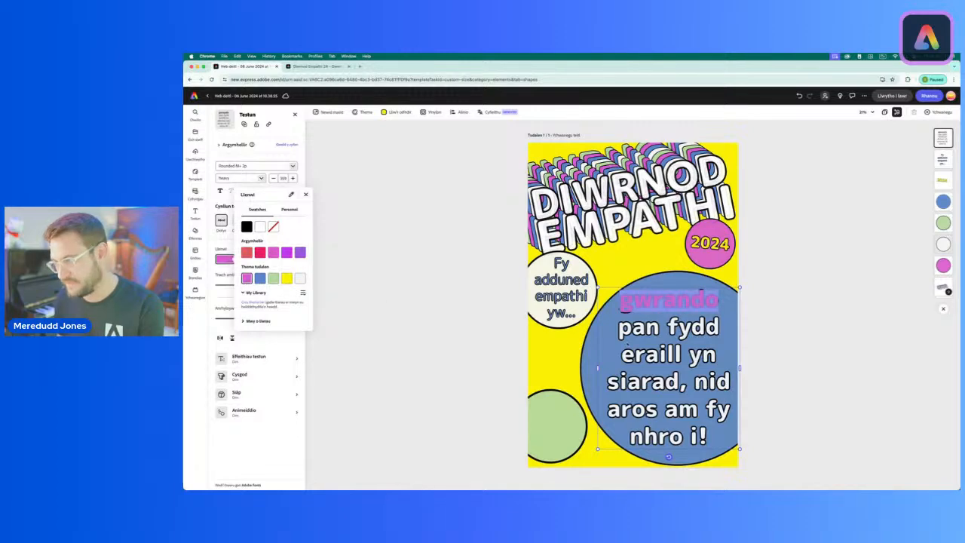
click(628, 345)
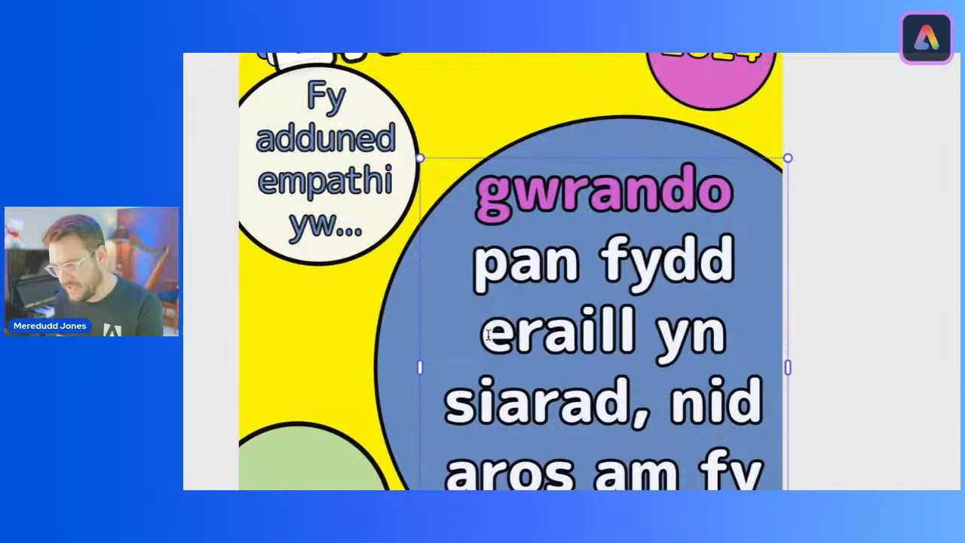
Step: Recolour the words "eraill yn siarad" in the blue circle with the page theme's light green
drag(620, 354, 653, 377)
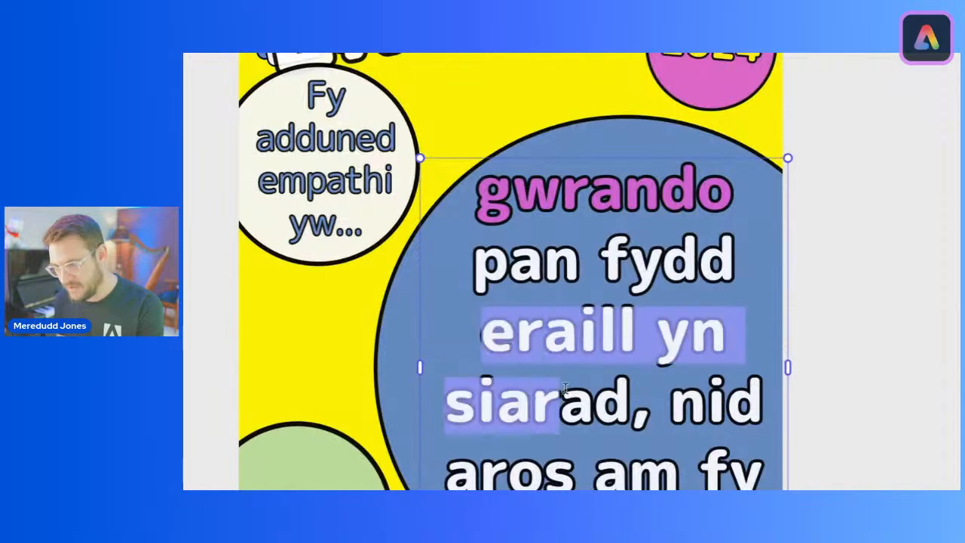
drag(565, 388, 632, 392)
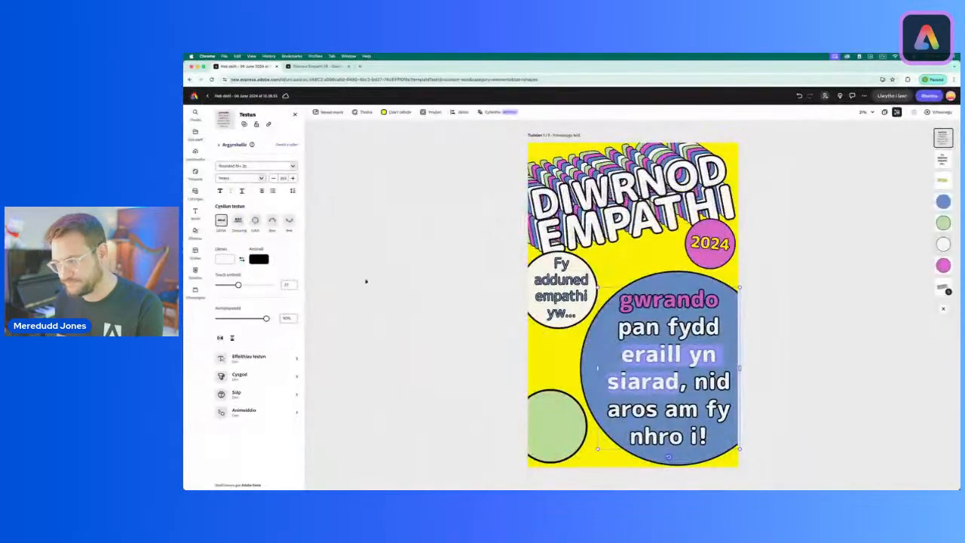
click(225, 259)
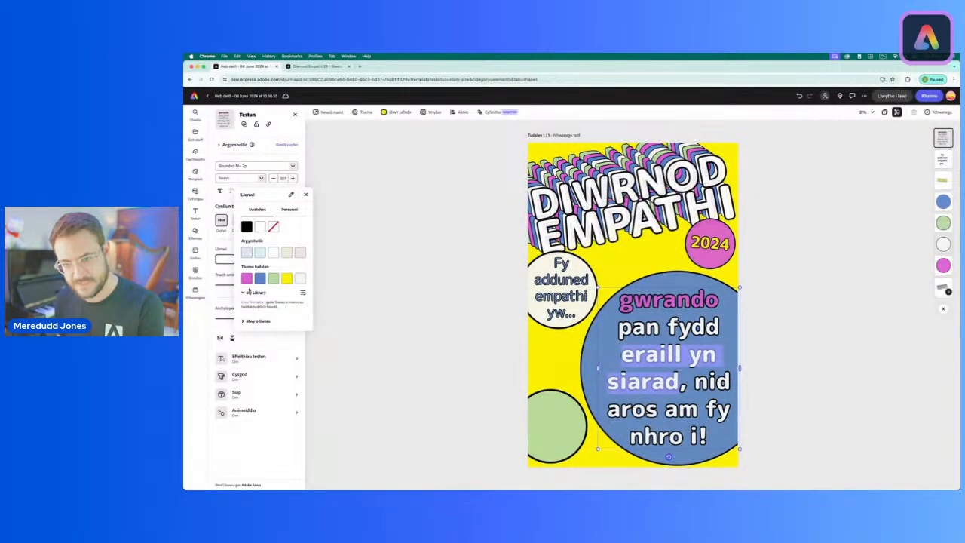
click(273, 279)
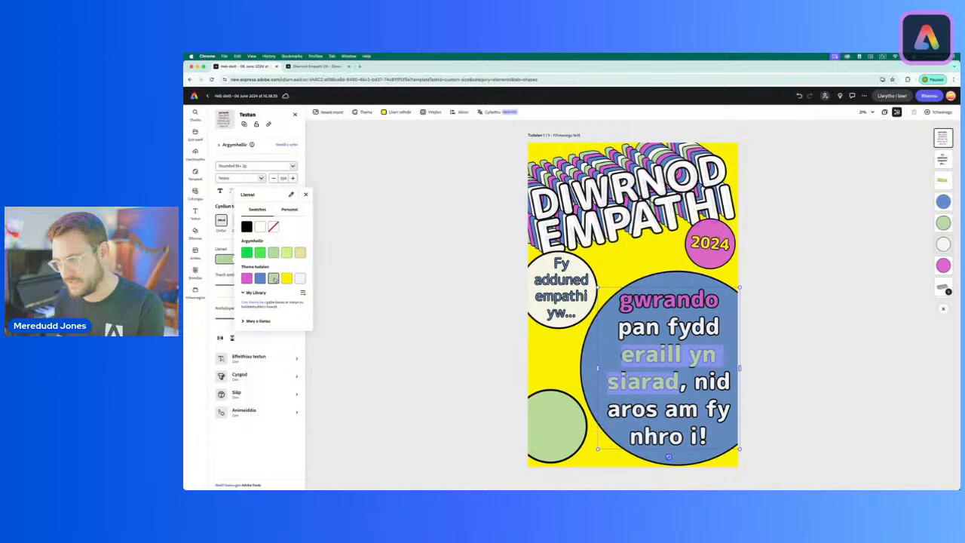
click(416, 309)
click(458, 319)
click(489, 322)
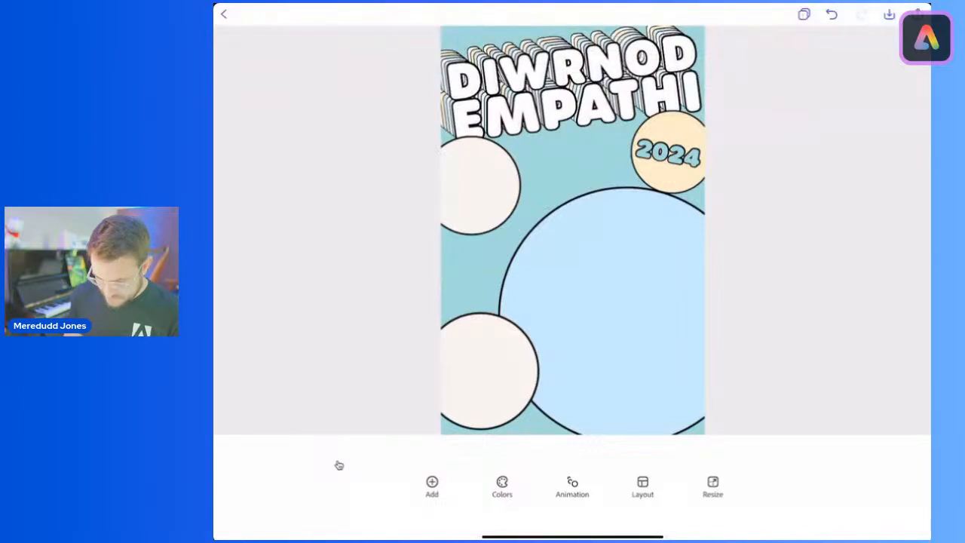
Step: In the tablet version, duplicate the 2024 text, move the copy into the large light-blue circle and rotate it level
click(668, 154)
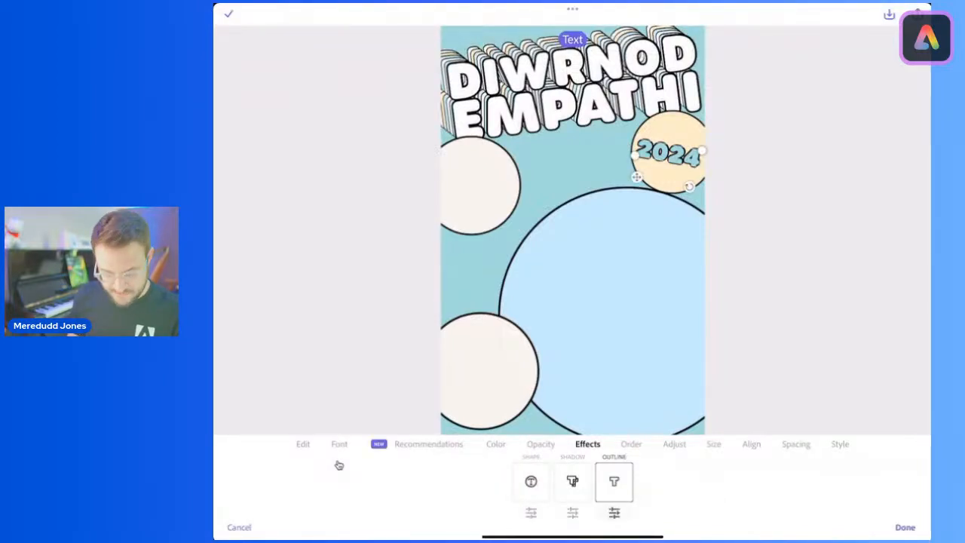
click(302, 443)
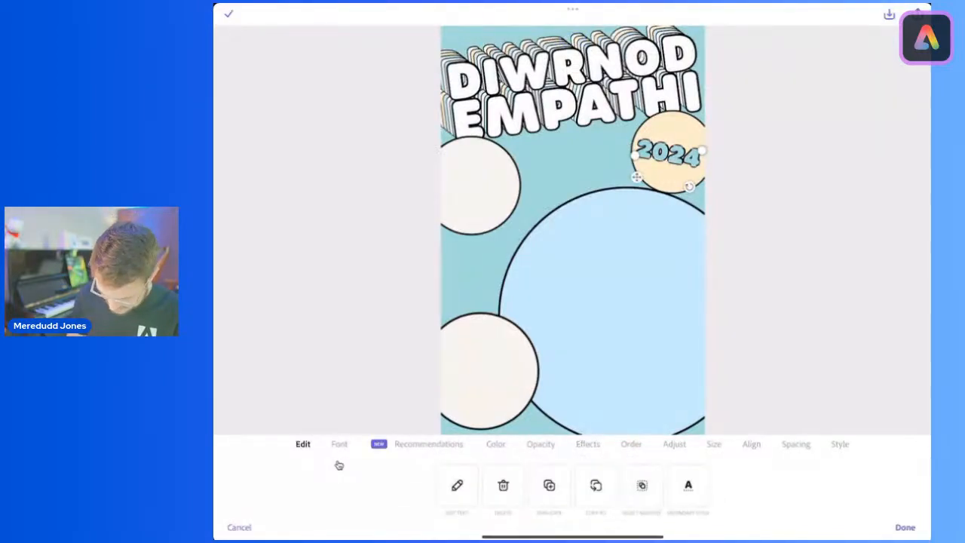
click(549, 485)
drag(670, 156, 613, 279)
drag(634, 312, 646, 316)
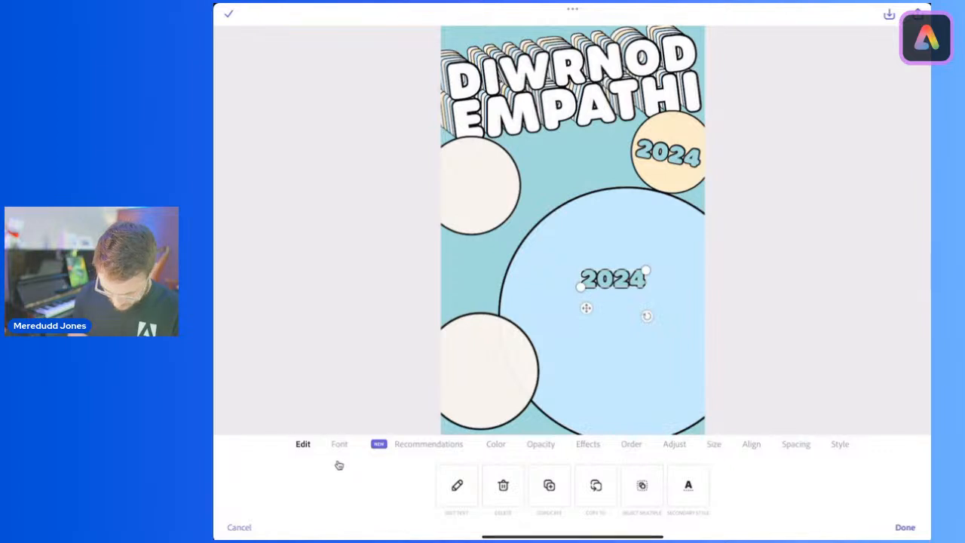
Step: Change the font of the 2024 copy in the large light-blue circle to Urbane Rounded Medium
click(339, 461)
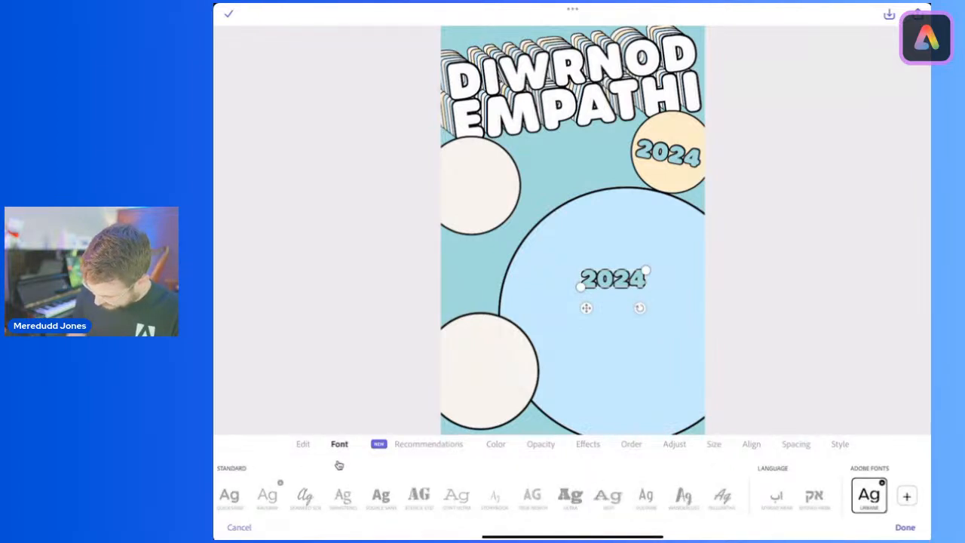
click(907, 495)
click(816, 271)
click(836, 271)
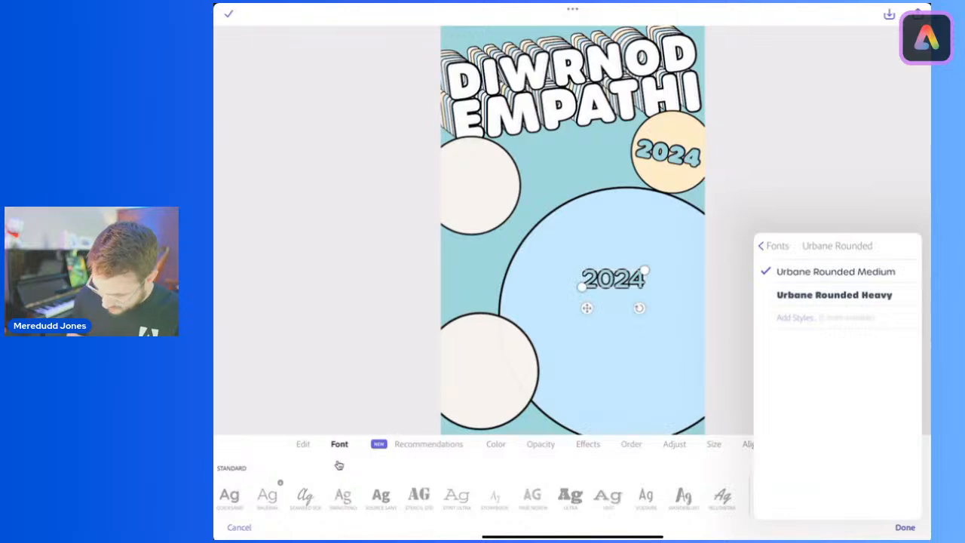
click(339, 465)
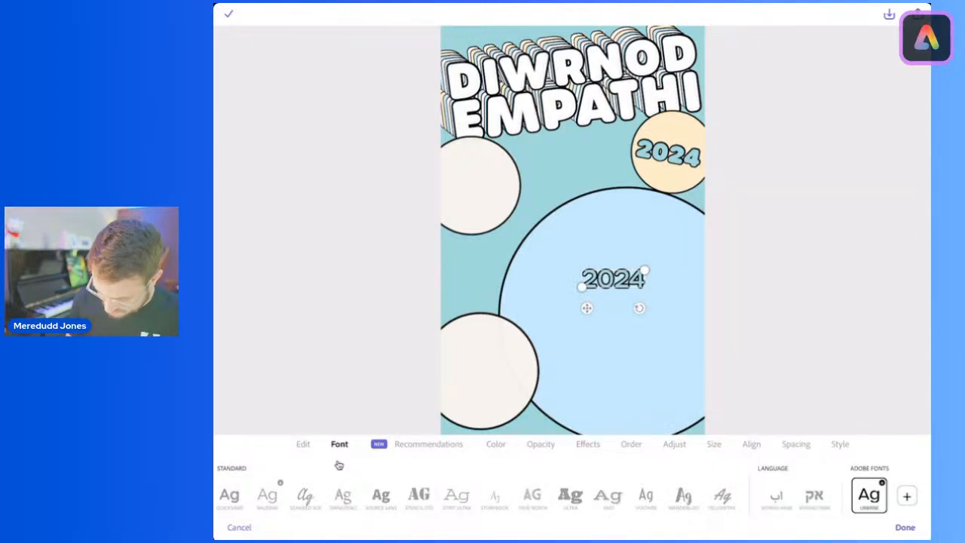
Step: Replace the text of the 2024 copy in the large light-blue circle with "Fy adduned empathi yw..."
double_click(614, 280)
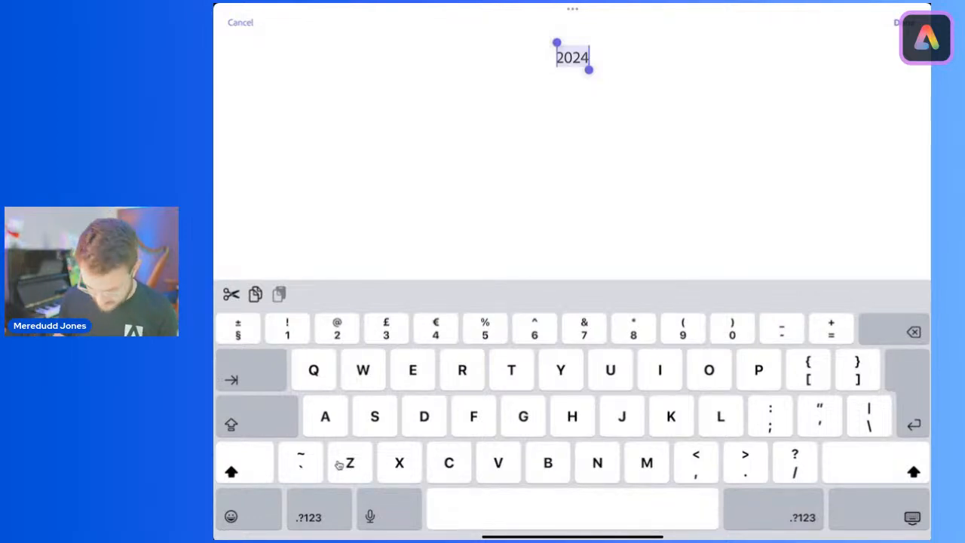
text(Fy add)
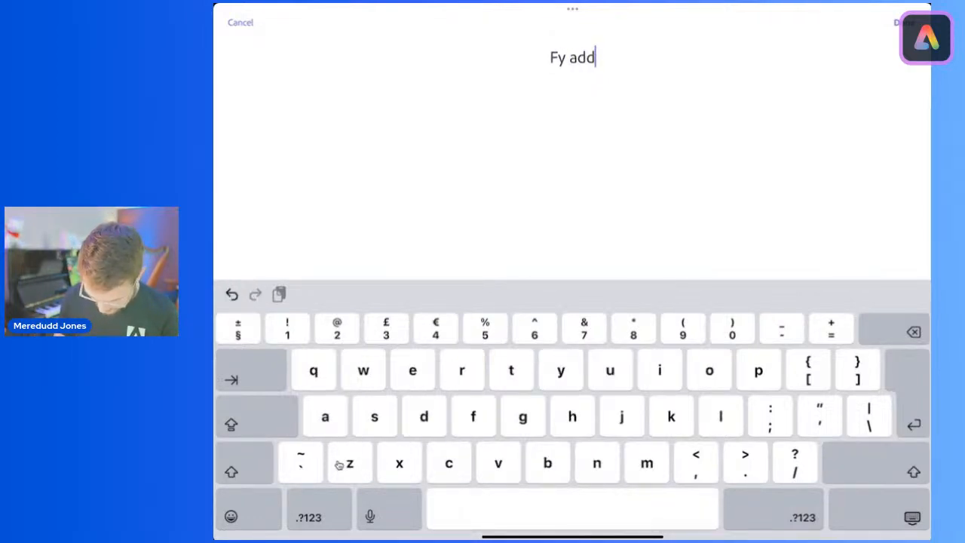
text(uned empa)
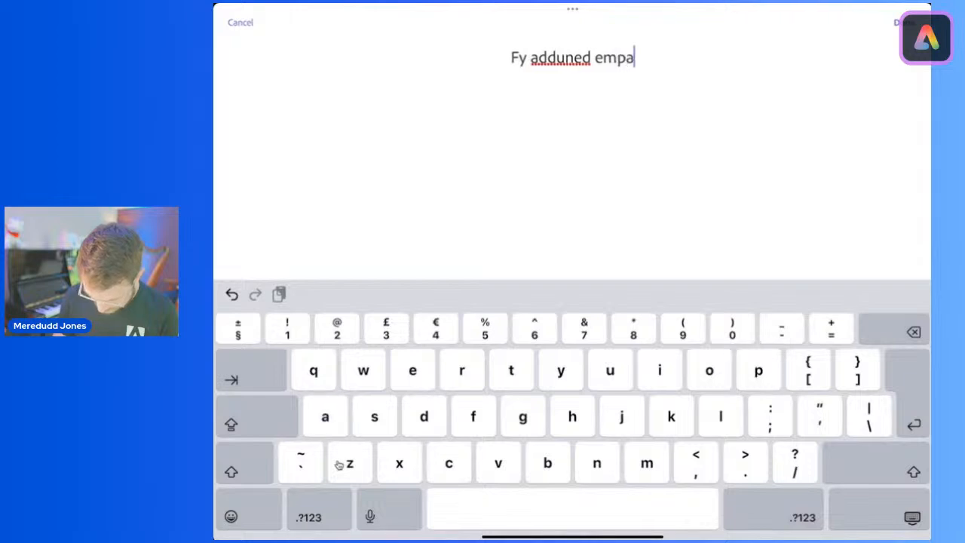
text(thi yw)
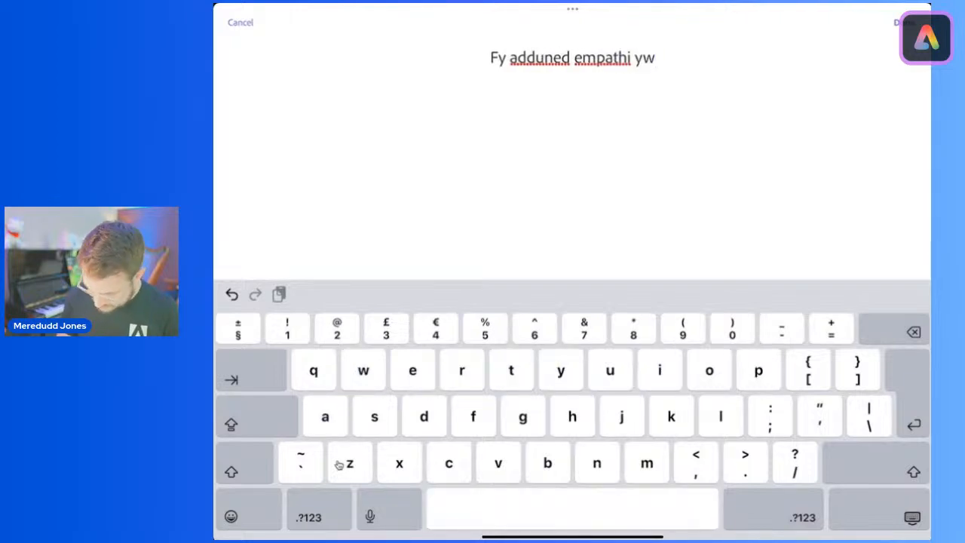
text(...)
click(903, 22)
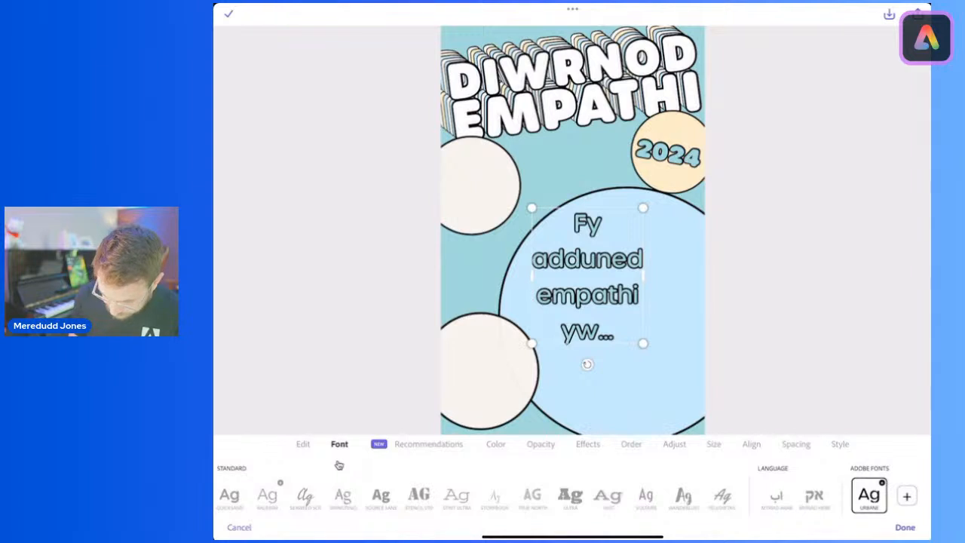
Step: Enlarge the upper cream circle slightly and fit the "Fy adduned empathi yw..." text inside it with line spacing 0
click(475, 185)
drag(520, 235, 537, 253)
click(587, 276)
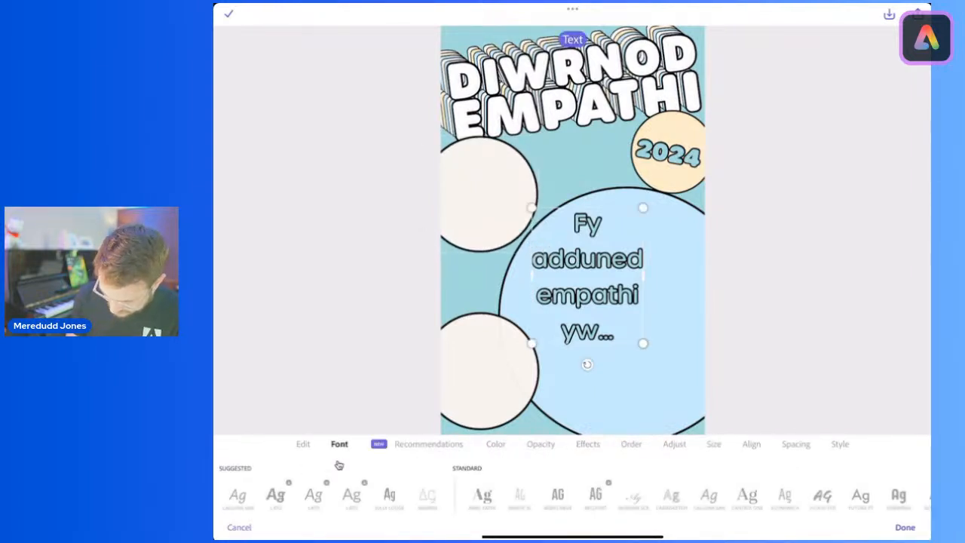
drag(587, 277, 499, 209)
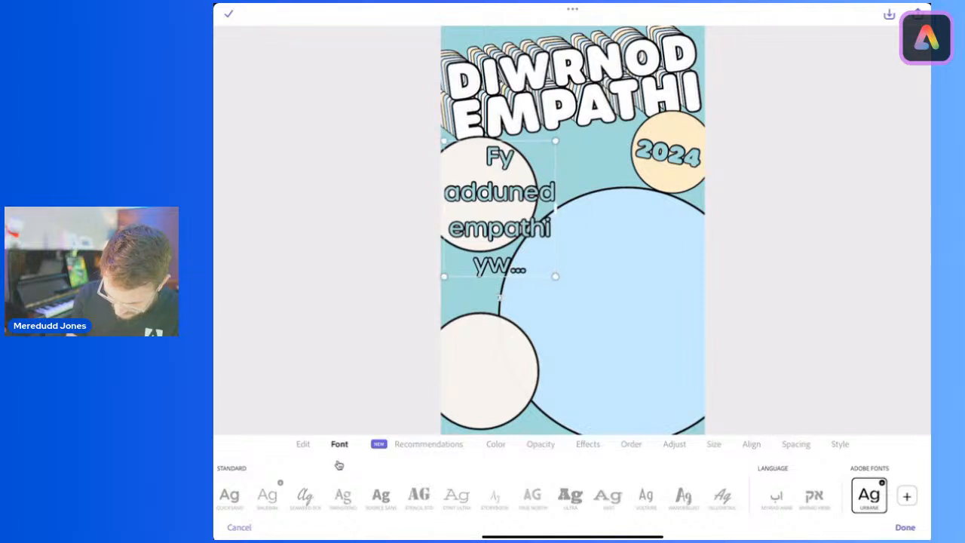
drag(555, 276, 525, 241)
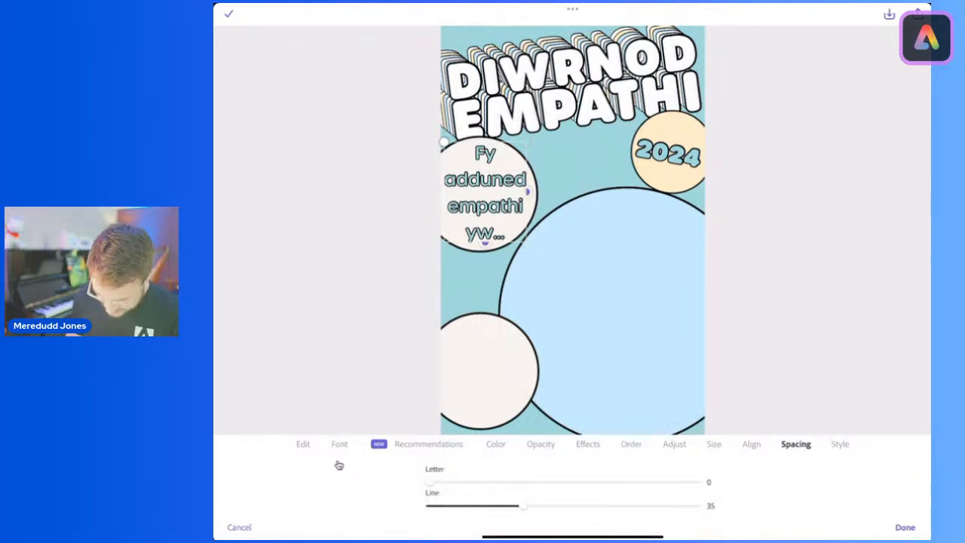
drag(523, 505, 431, 505)
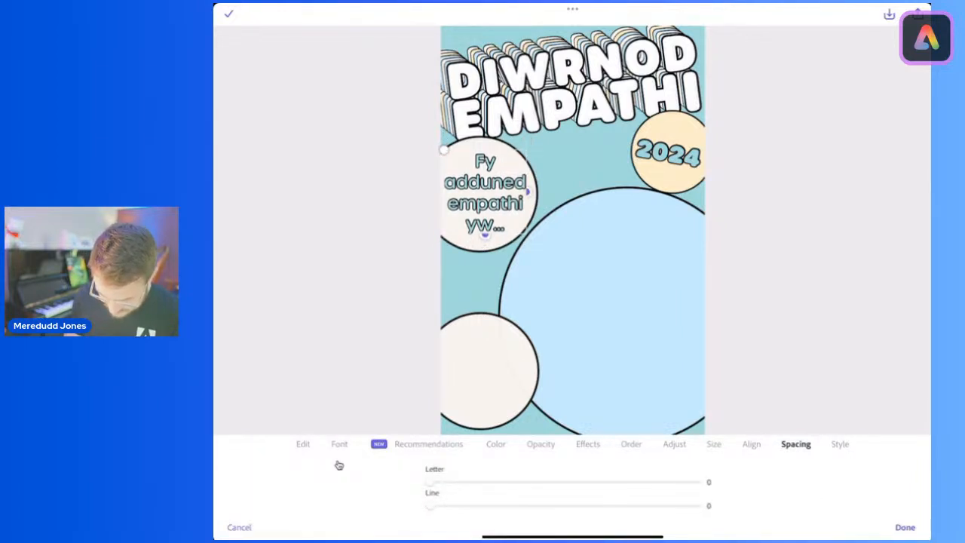
click(905, 527)
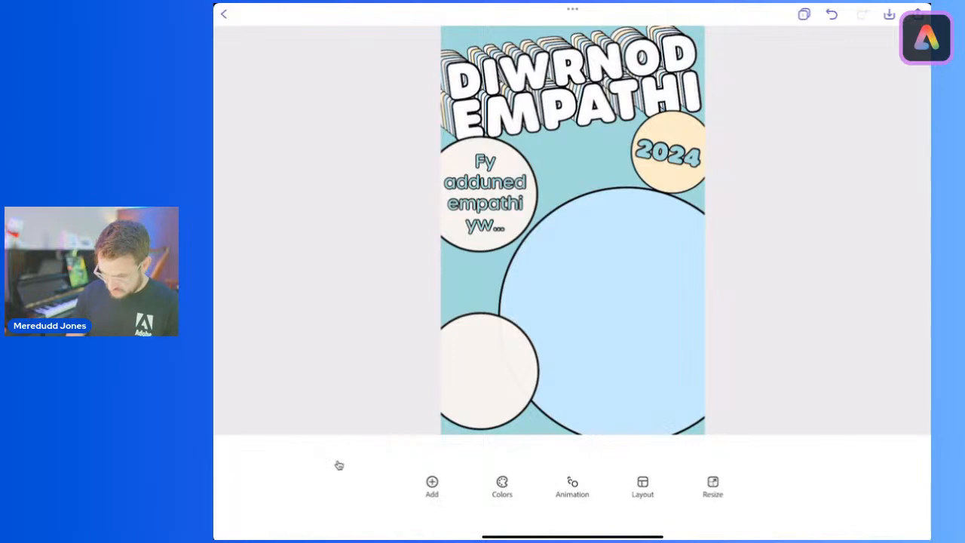
Step: Try cream and pale yellow fills on the "Fy adduned empathi yw..." text, then restore its teal fill
click(485, 193)
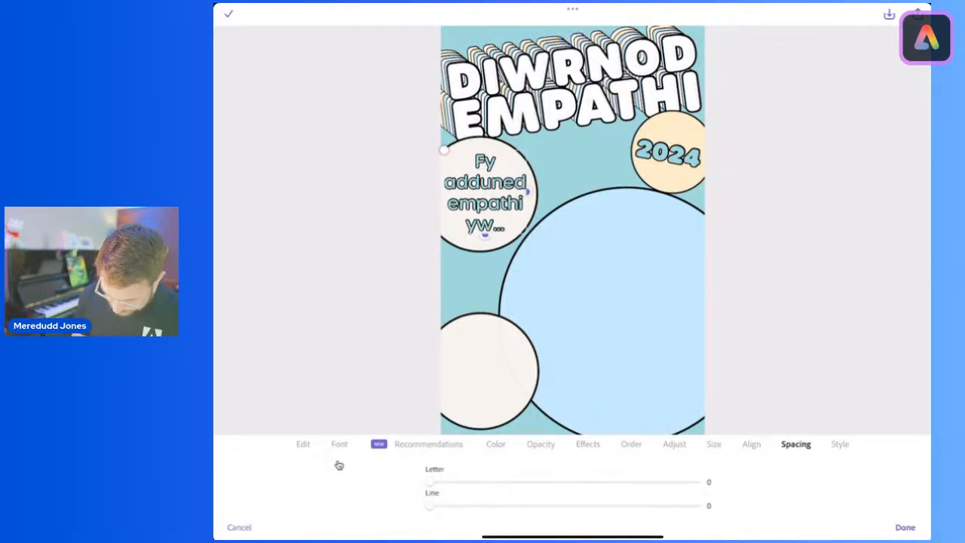
click(496, 444)
click(542, 486)
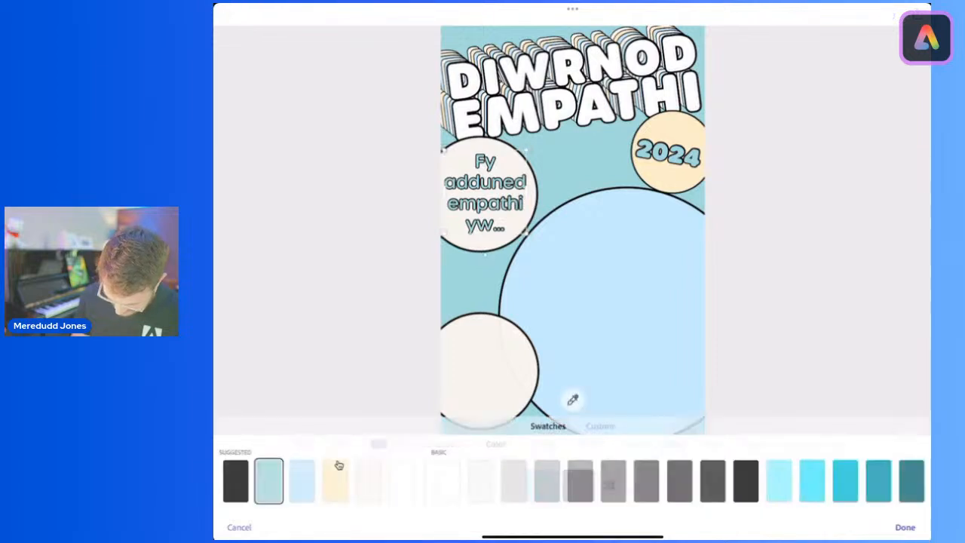
click(367, 480)
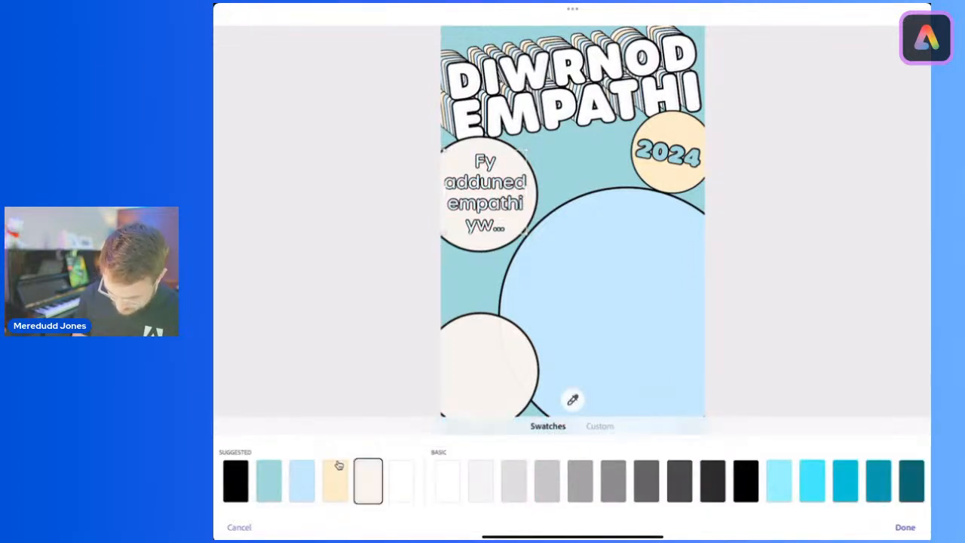
click(338, 465)
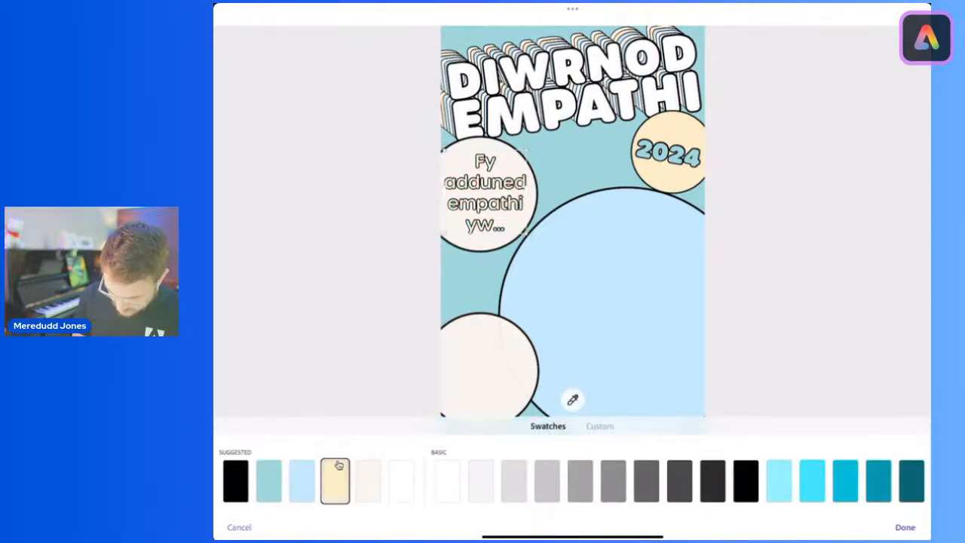
click(269, 480)
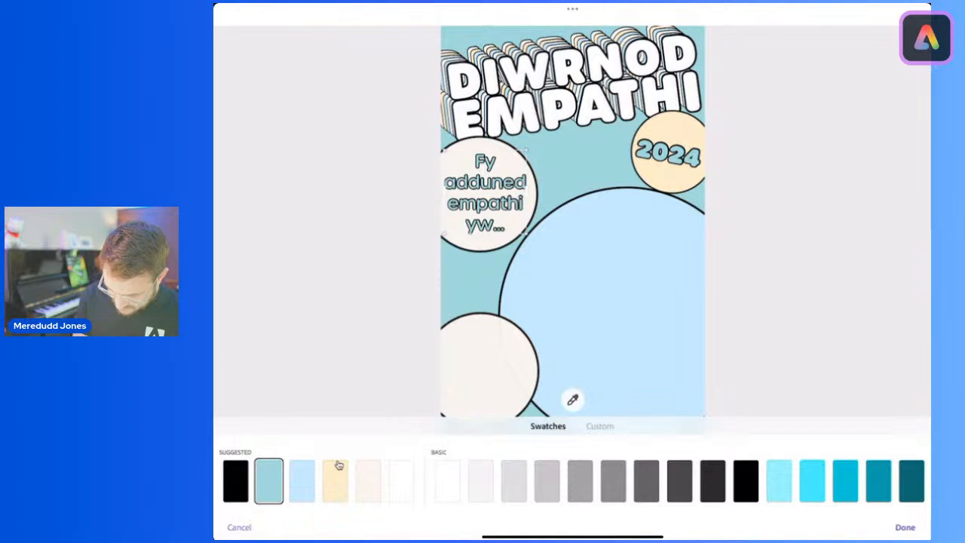
click(905, 527)
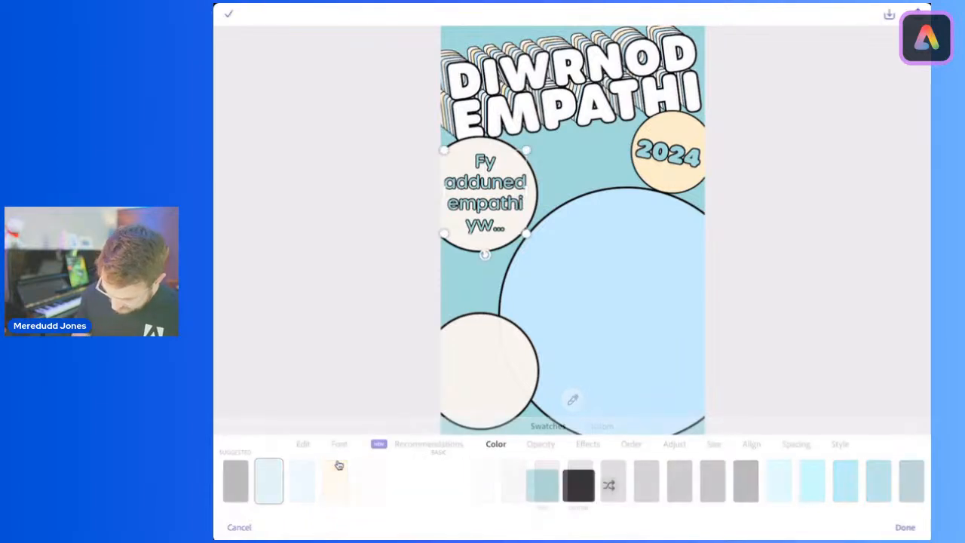
Step: Duplicate the "Fy adduned empathi yw..." text and place the copy in the middle of the large light-blue circle
click(304, 444)
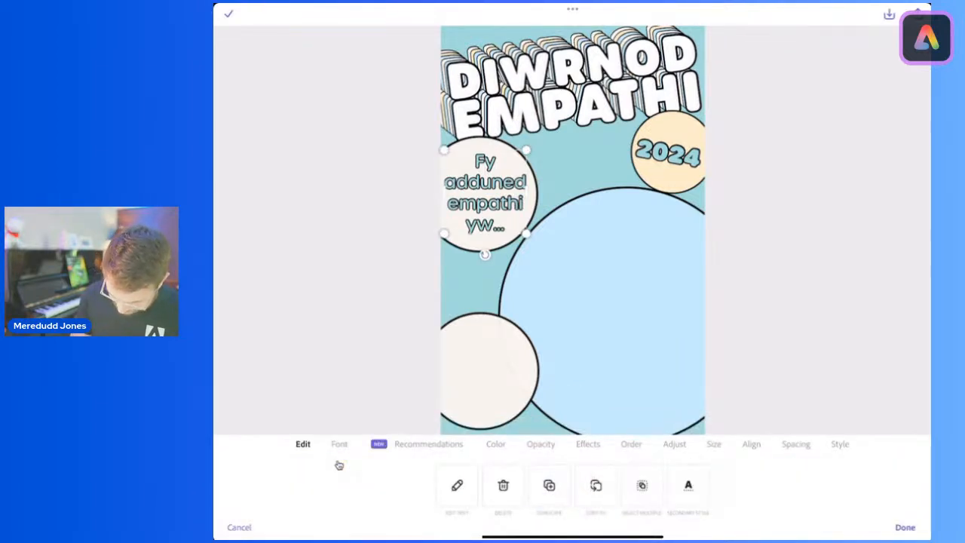
click(549, 486)
drag(485, 193, 612, 310)
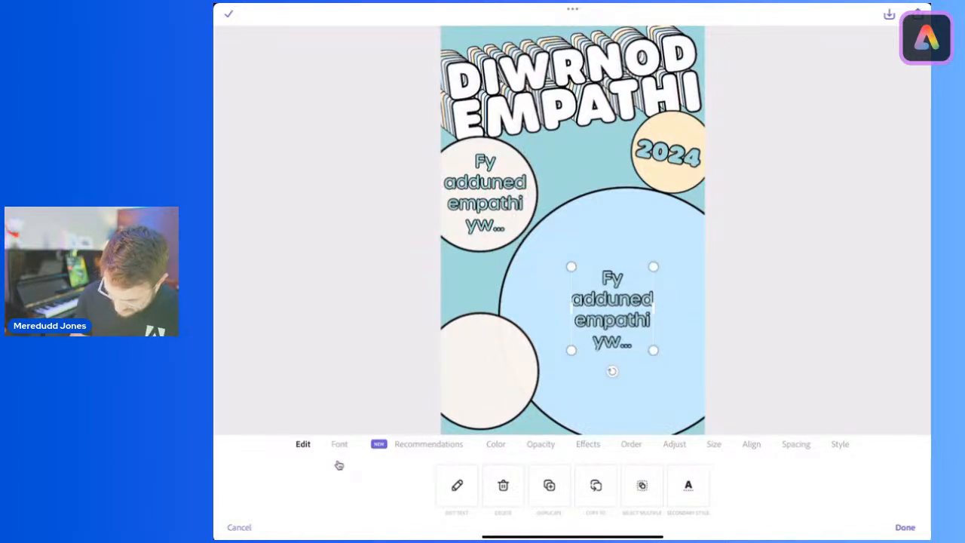
Step: Change the fill colour of the copied text in the large light-blue circle to white
click(495, 443)
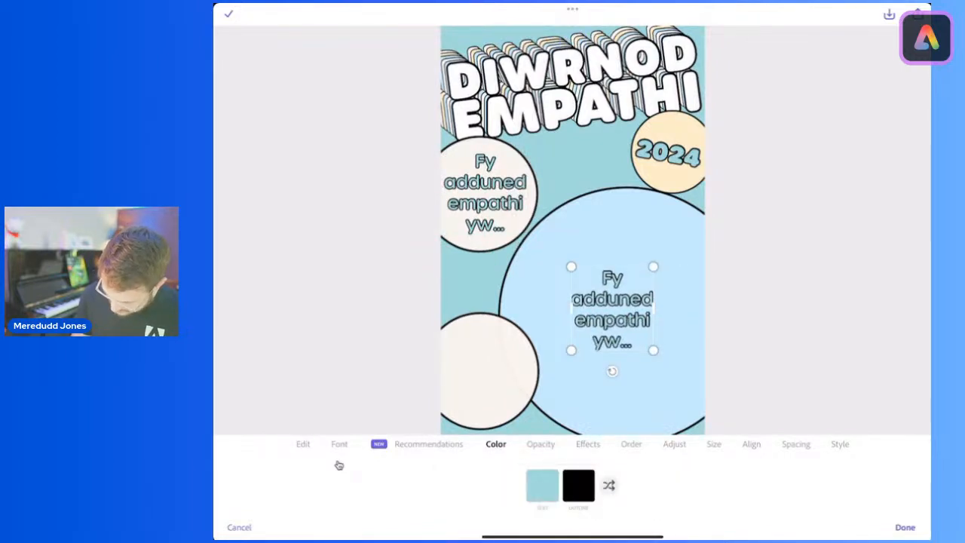
click(543, 485)
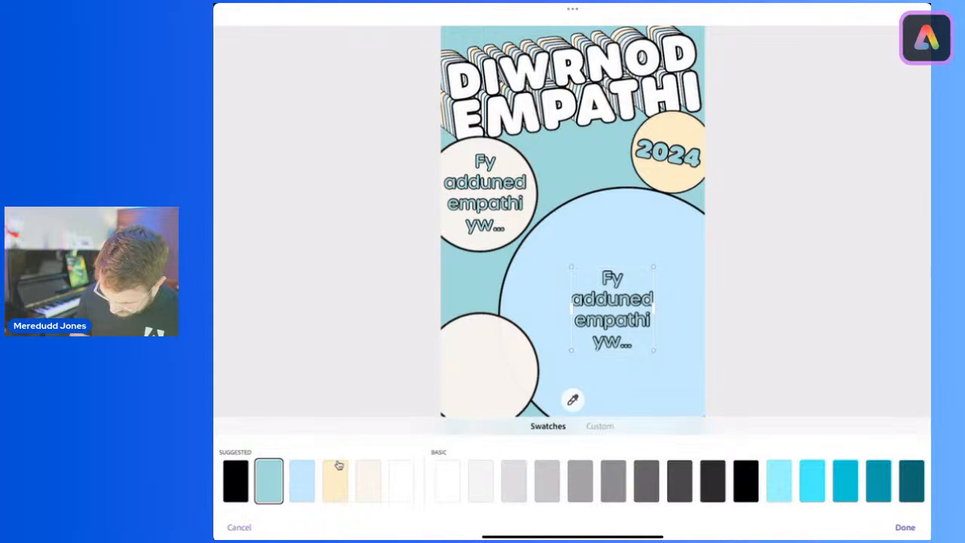
click(447, 480)
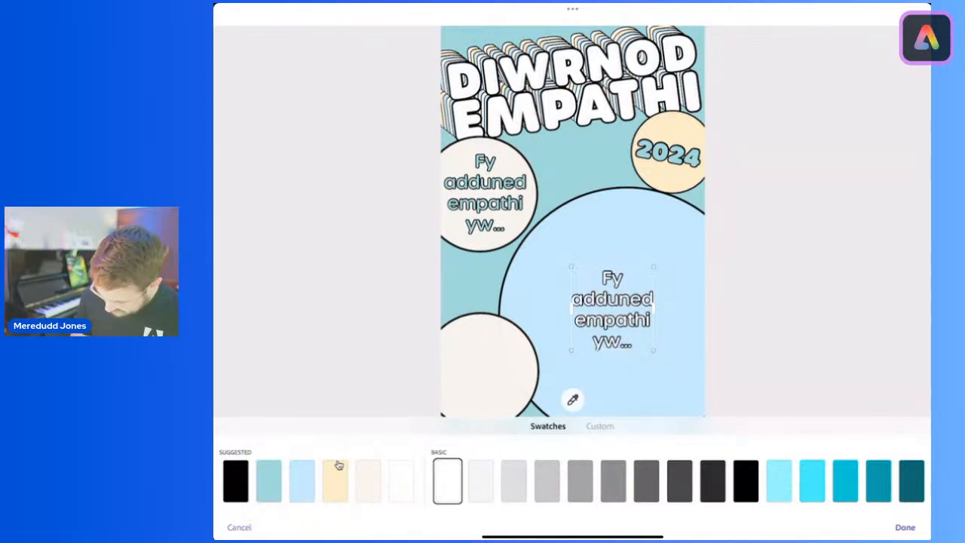
click(904, 527)
Step: Replace the copied text in the large light-blue circle with "gwrando pan fydd eraill yn siarad, nid aros am fy nhro i!"
double_click(612, 310)
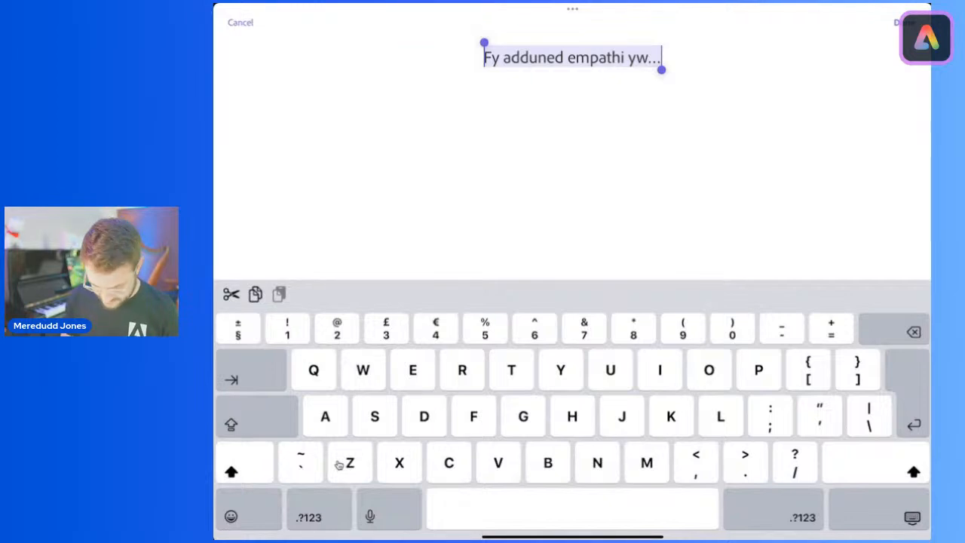
key(shift)
text(g)
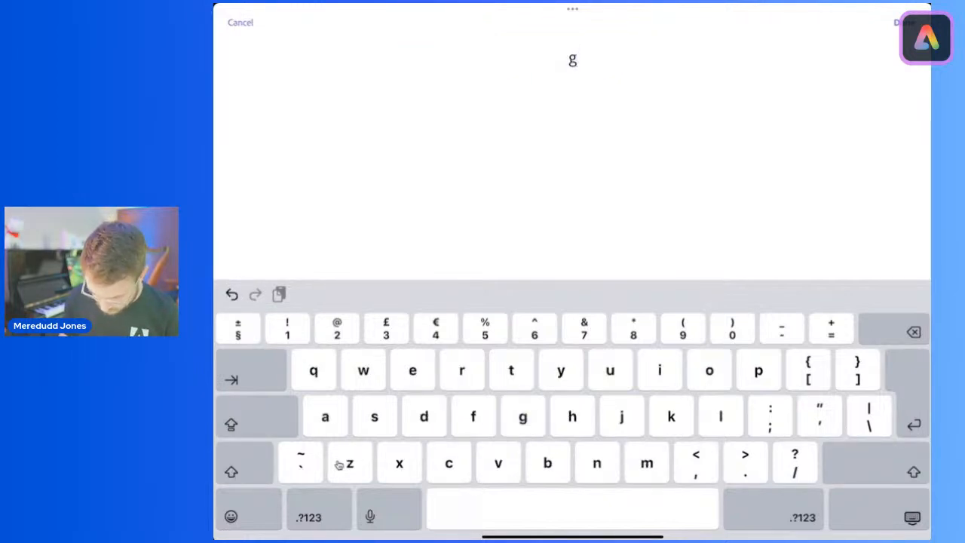
text(wrando)
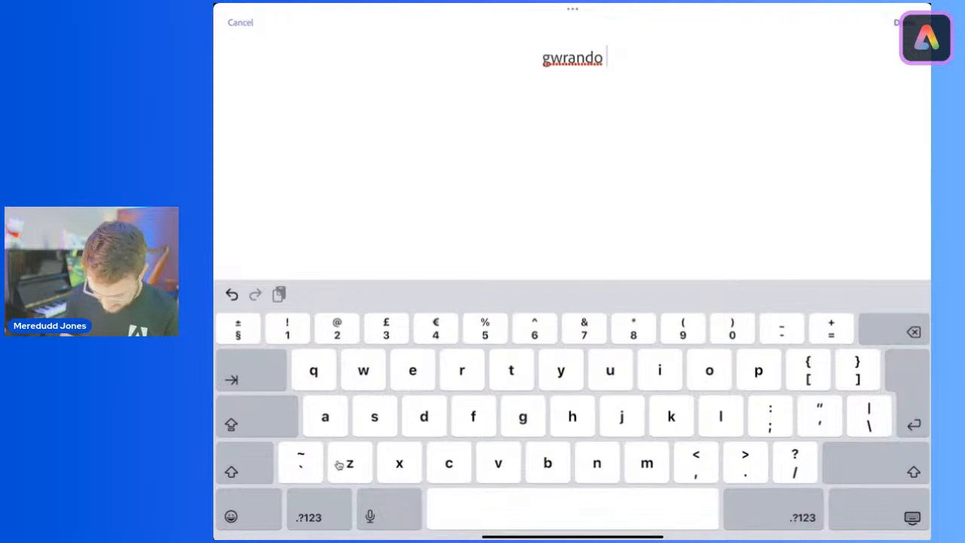
text( pan fydd e)
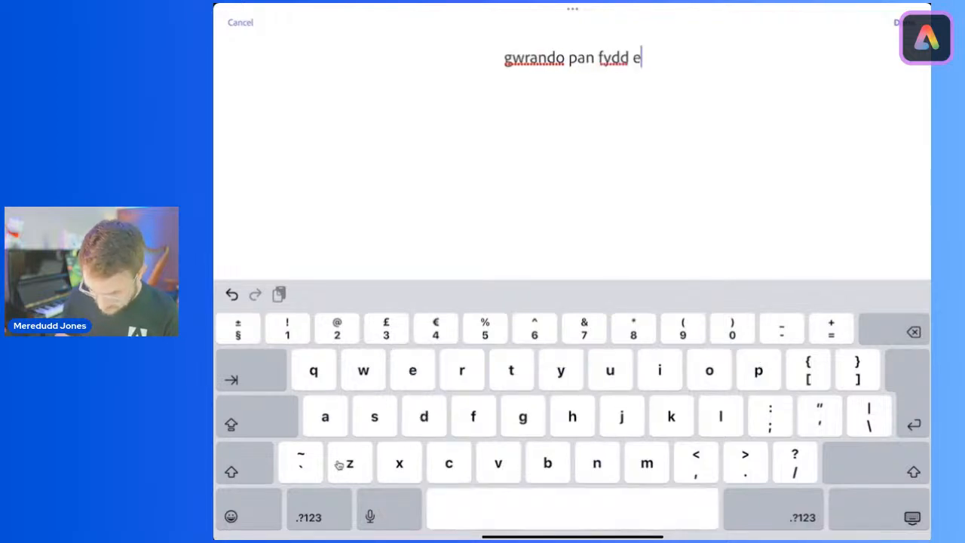
text(rail)
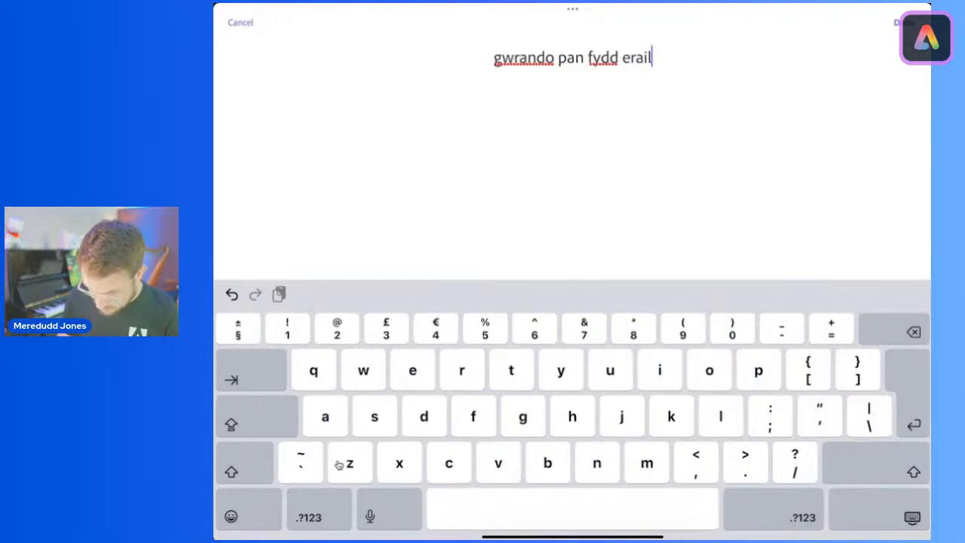
text(l yn sia)
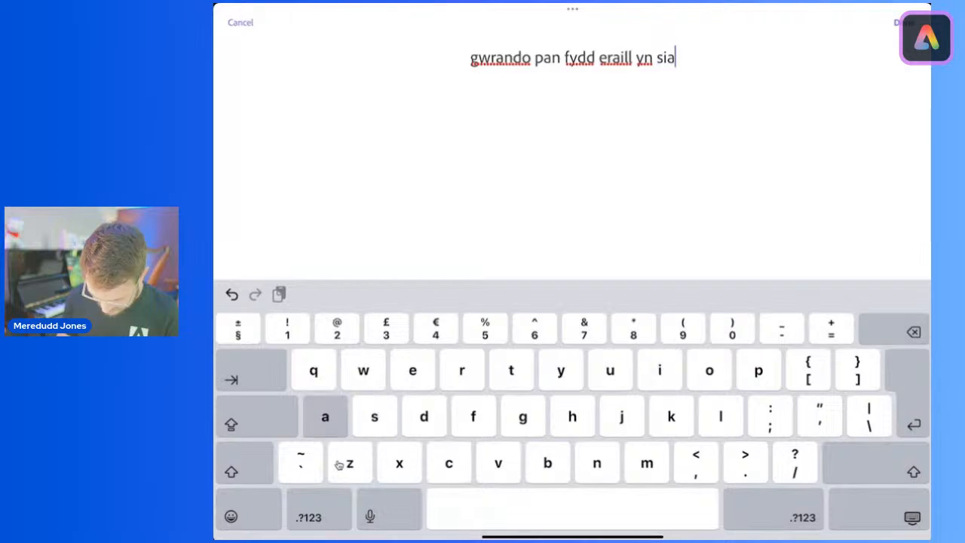
text(rad. )
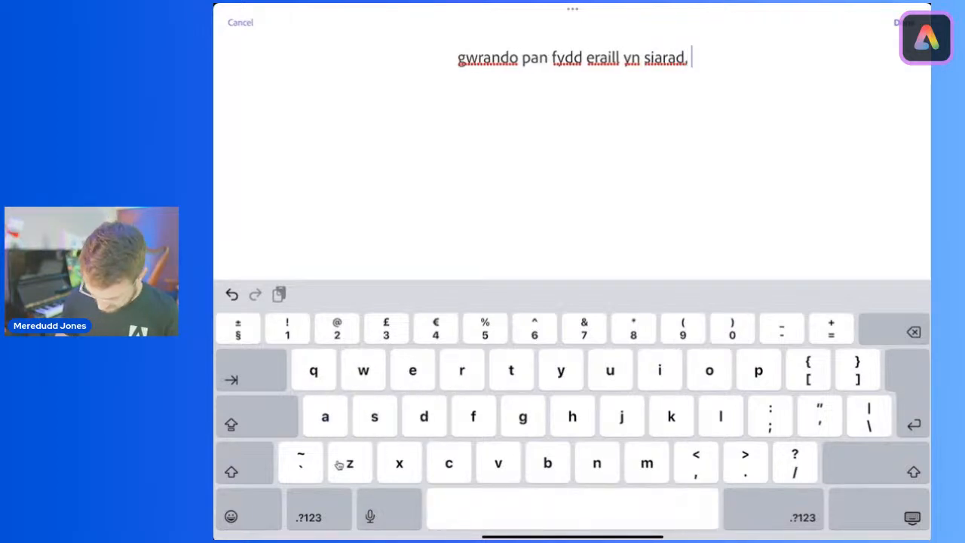
text(nid aro)
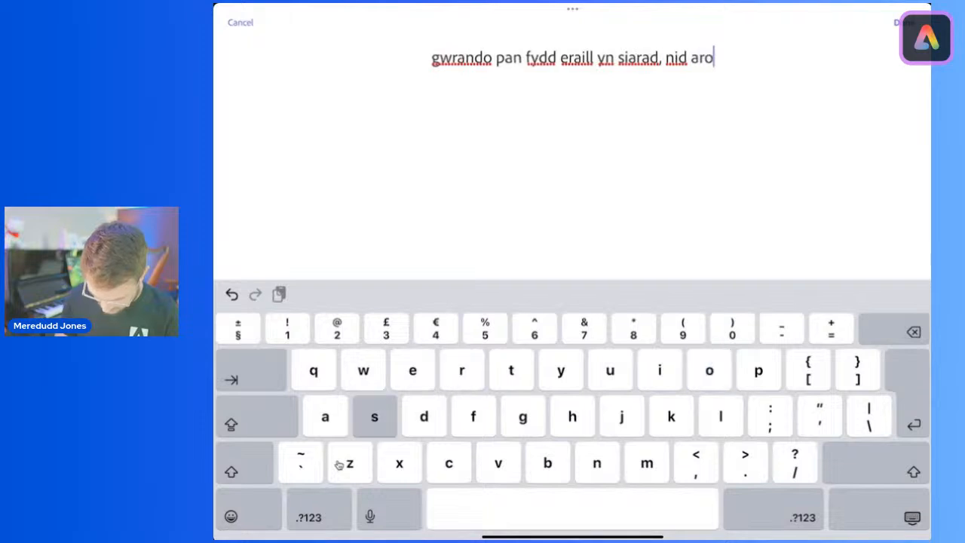
text(s am fy nhro i)
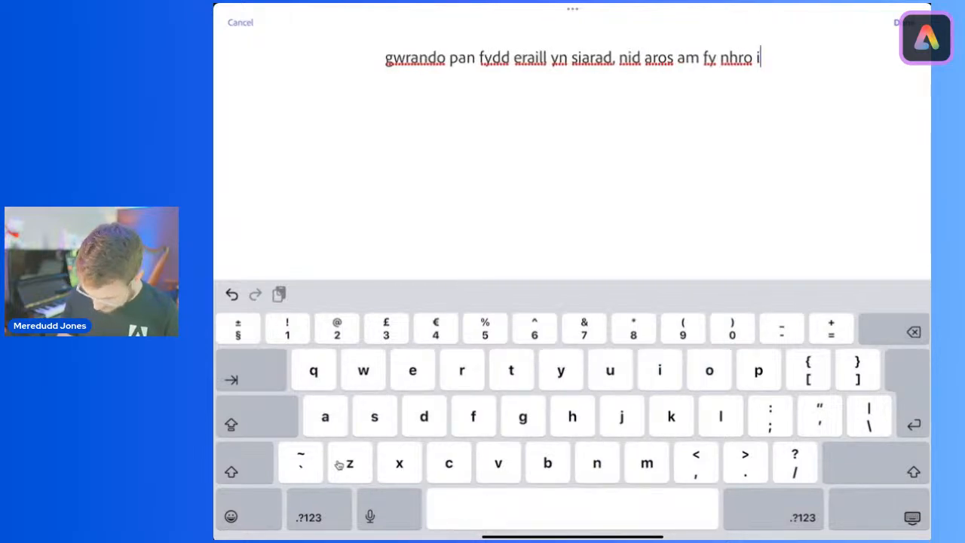
key(shift)
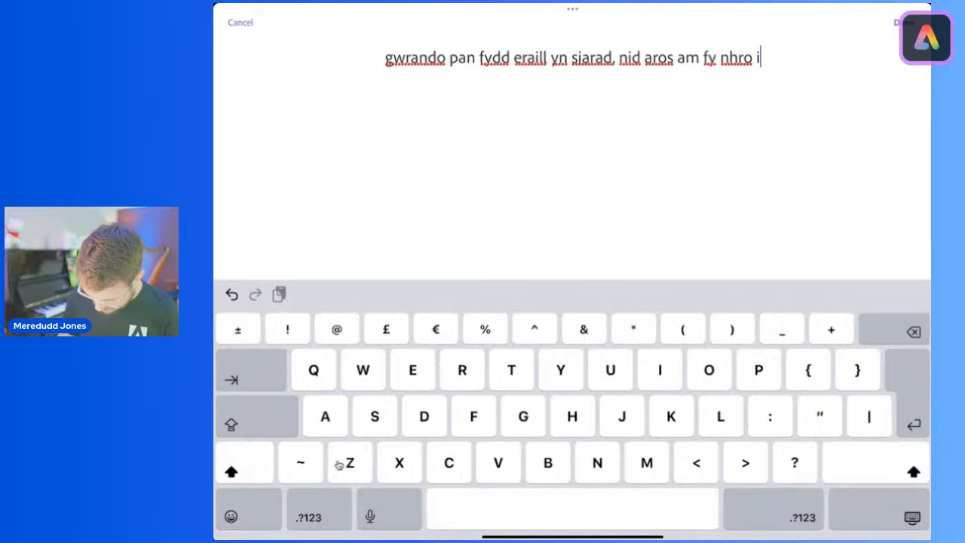
text(!)
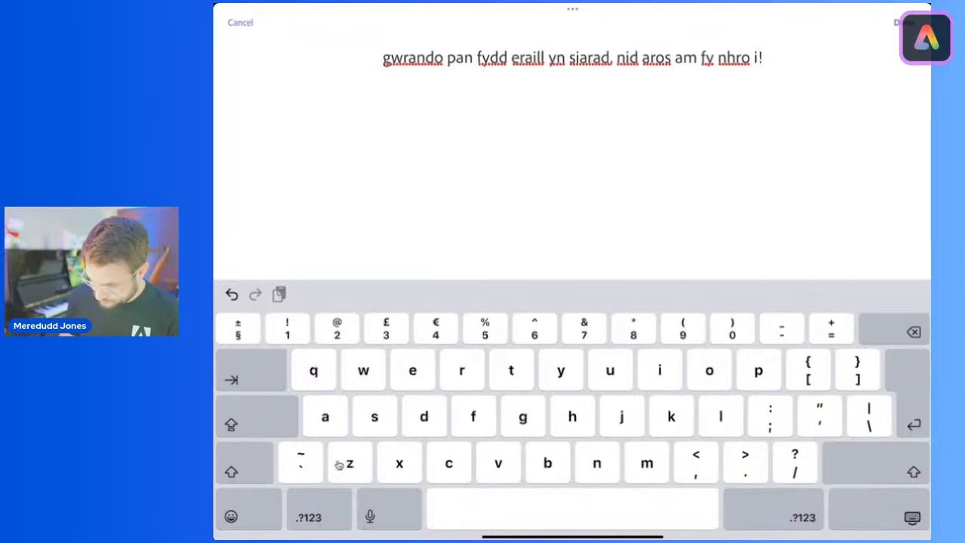
click(904, 23)
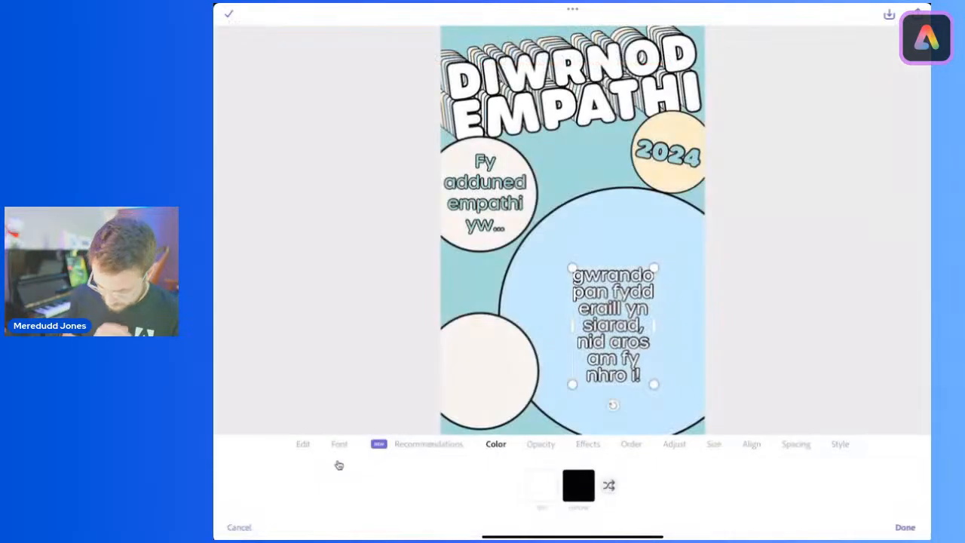
Step: Enlarge and widen the "gwrando pan fydd..." text so that it fills the large light-blue circle
drag(654, 268, 696, 205)
drag(573, 295, 550, 295)
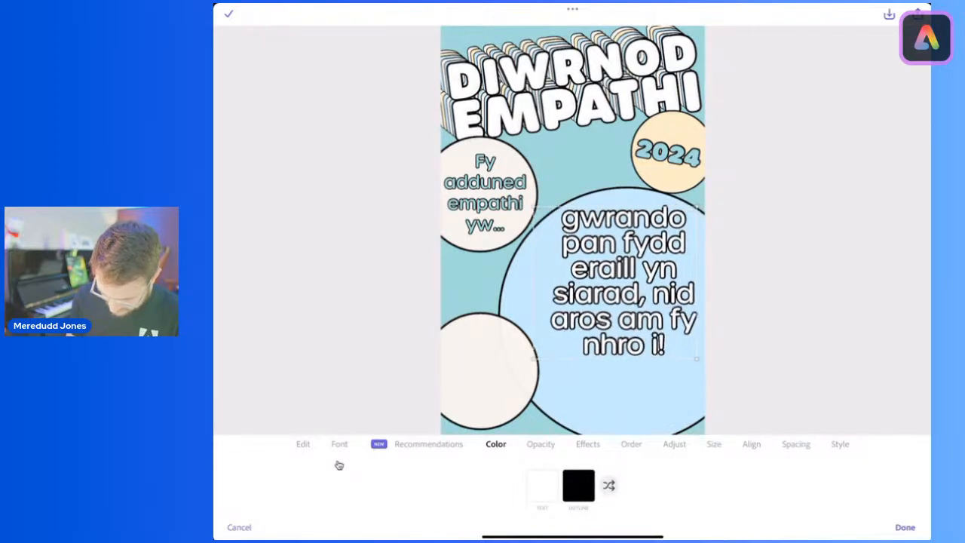
drag(624, 283, 612, 318)
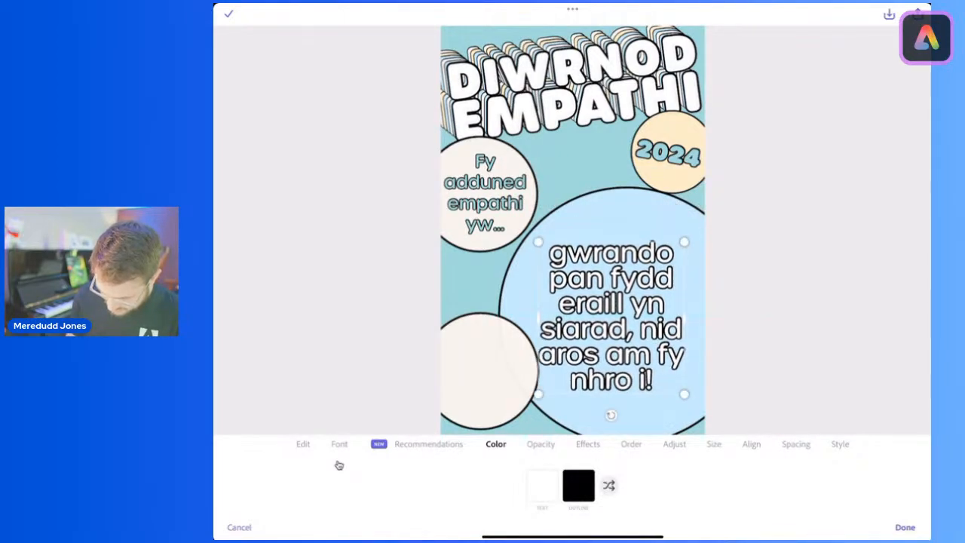
drag(683, 242, 712, 213)
drag(625, 303, 619, 309)
Step: Move the lower cream circle down and left, clear of the pledge text, and recentre that text in the light-blue circle
click(481, 371)
drag(481, 371, 472, 380)
click(620, 310)
drag(620, 310, 611, 318)
click(477, 379)
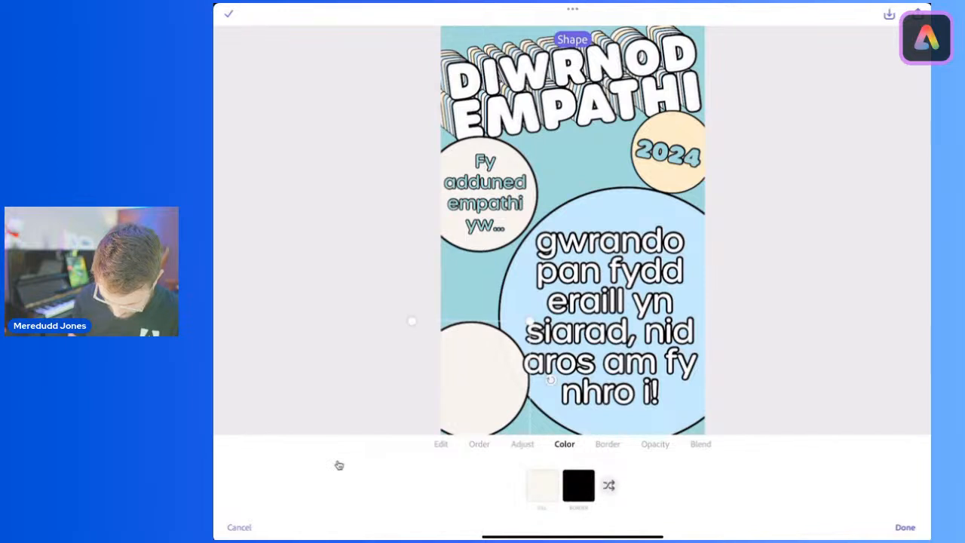
drag(477, 379, 467, 377)
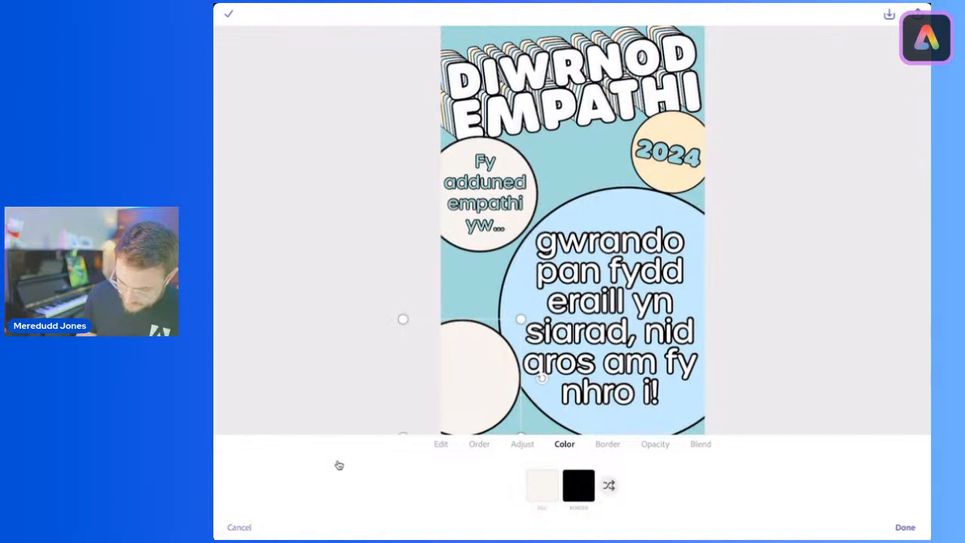
Step: Apply a secondary style of black text with a teal outline to "gwrando" and "eraill yn siarad," in the pledge text
click(441, 444)
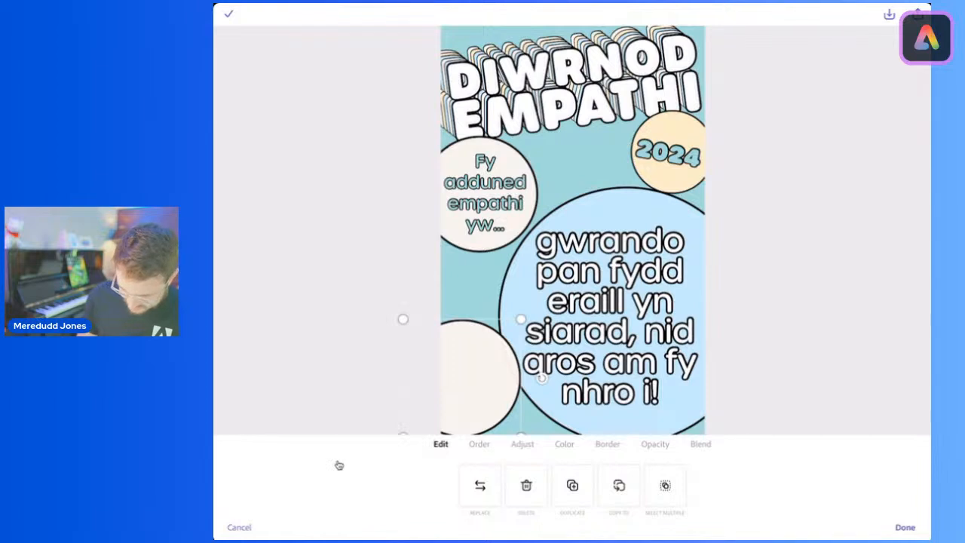
click(610, 317)
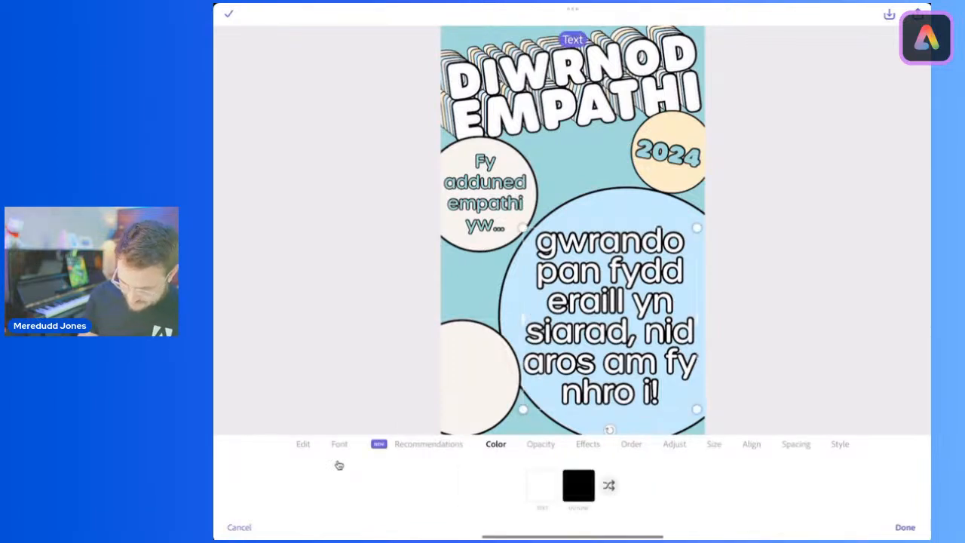
click(302, 444)
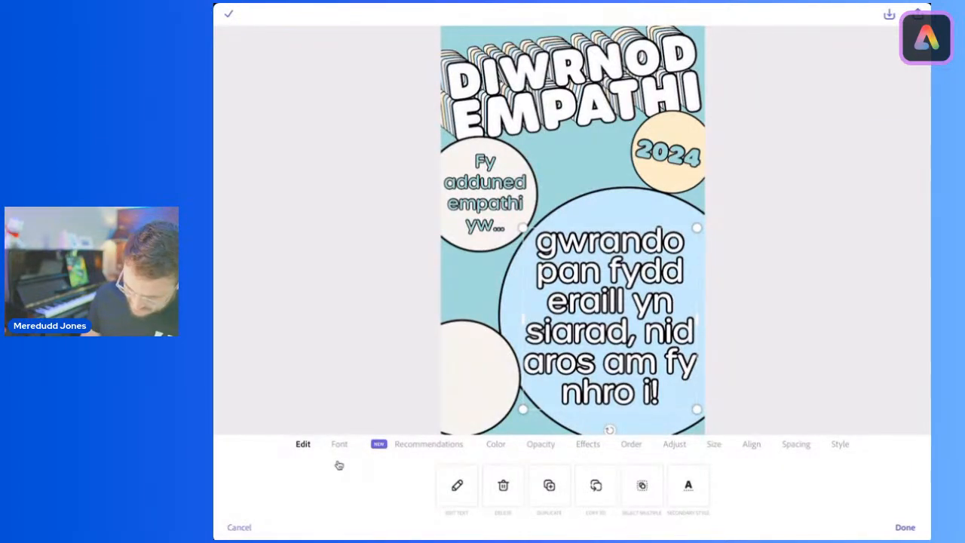
click(689, 485)
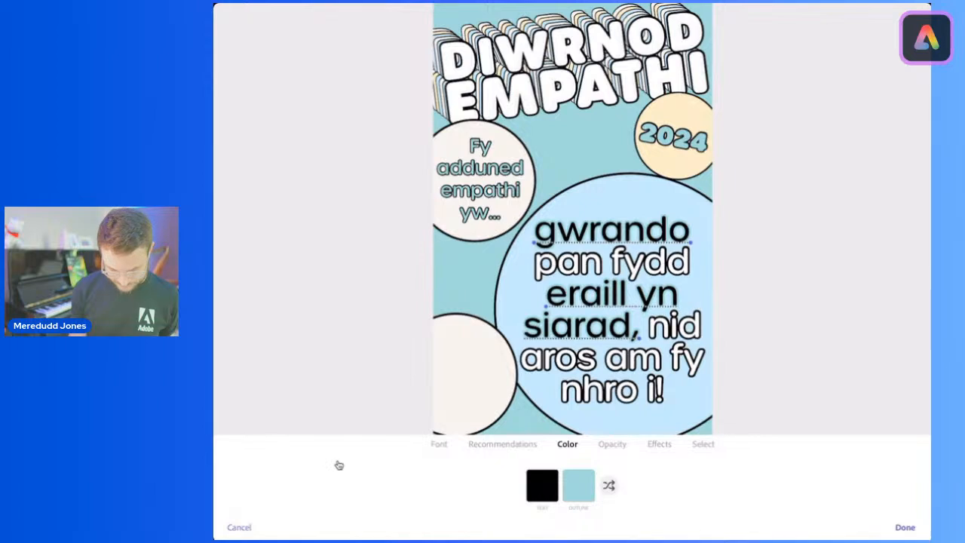
click(904, 527)
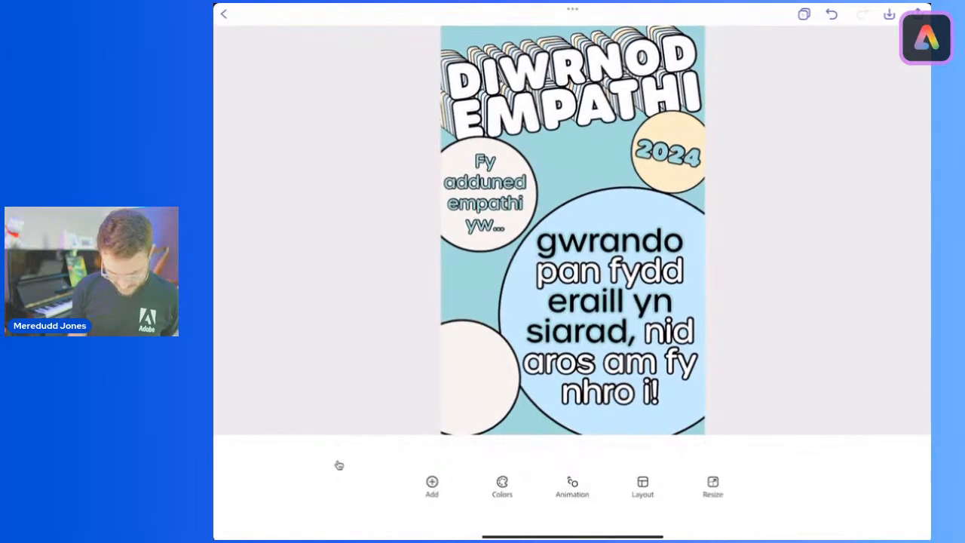
Step: Nudge the pledge text slightly to the right within the large light-blue circle
click(610, 316)
drag(610, 316, 612, 317)
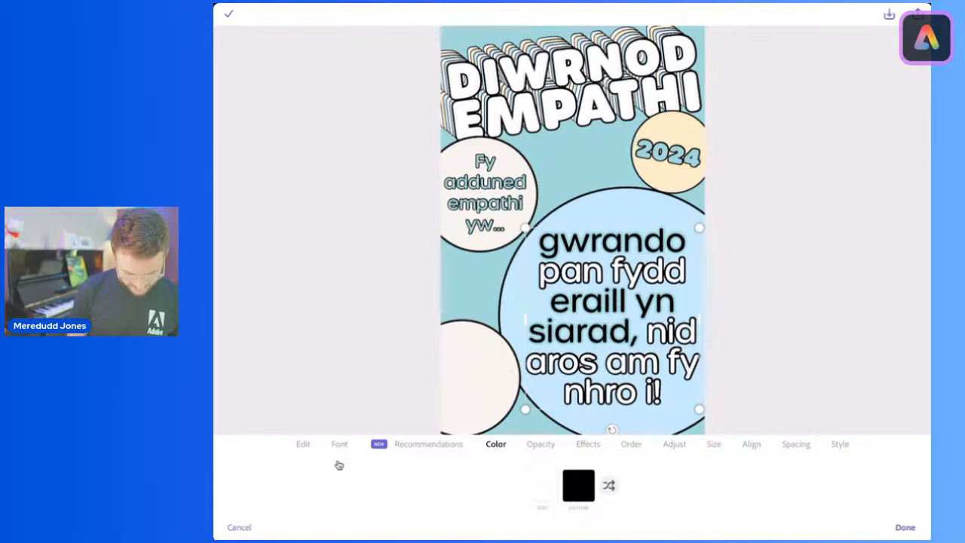
click(905, 527)
Step: Search the design assets for "Listen"
click(432, 482)
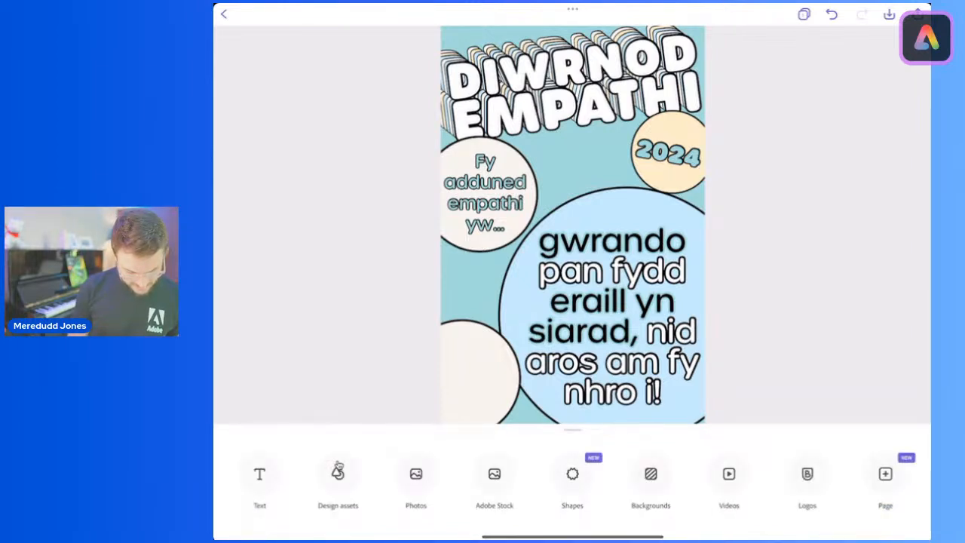
click(338, 467)
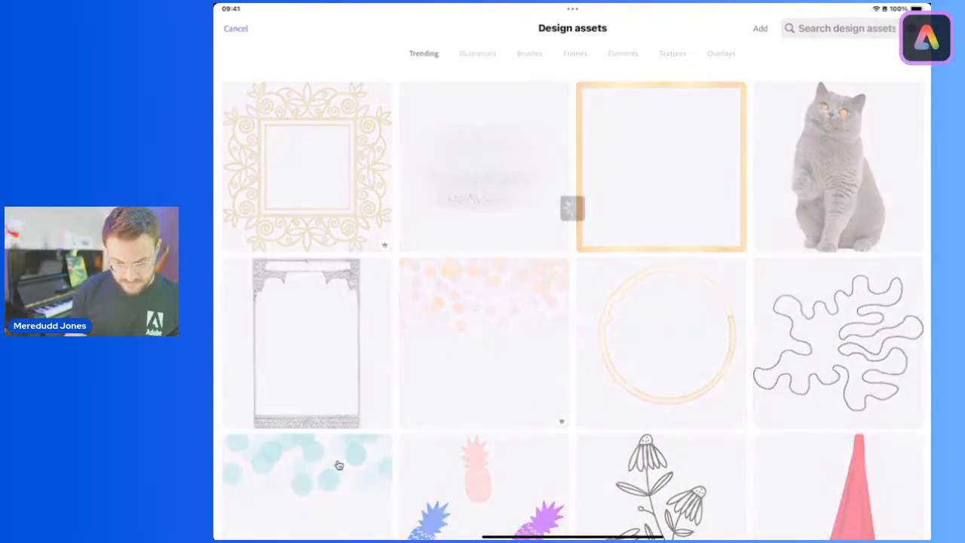
text(Lis)
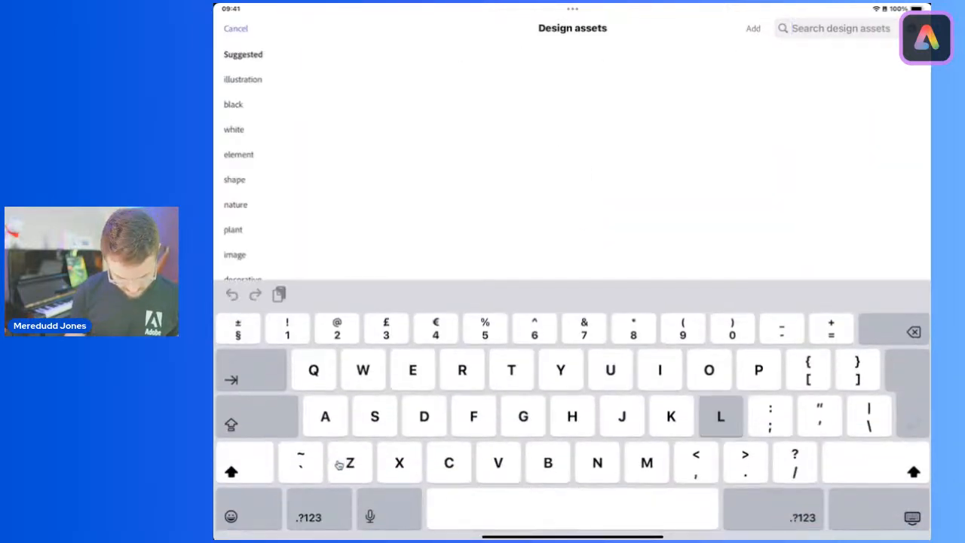
text(ten)
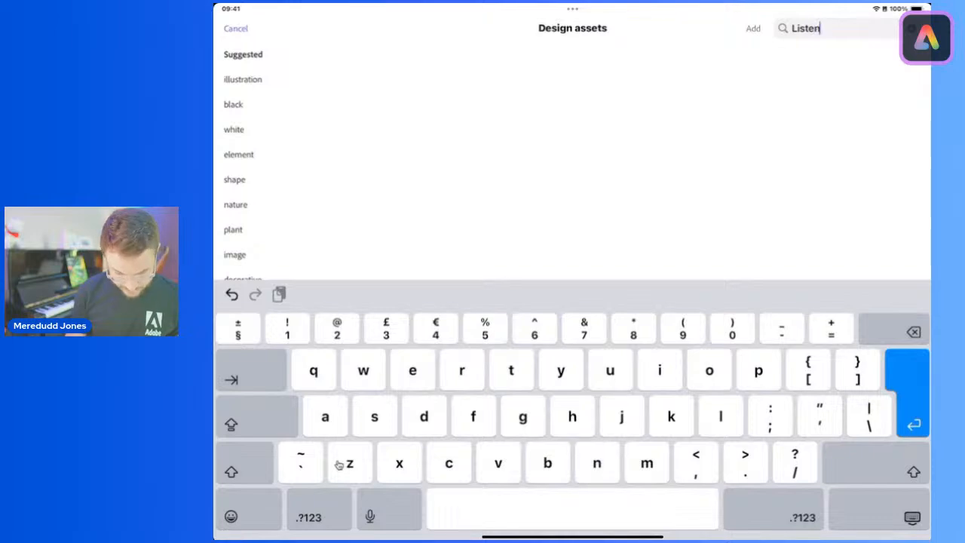
key(Return)
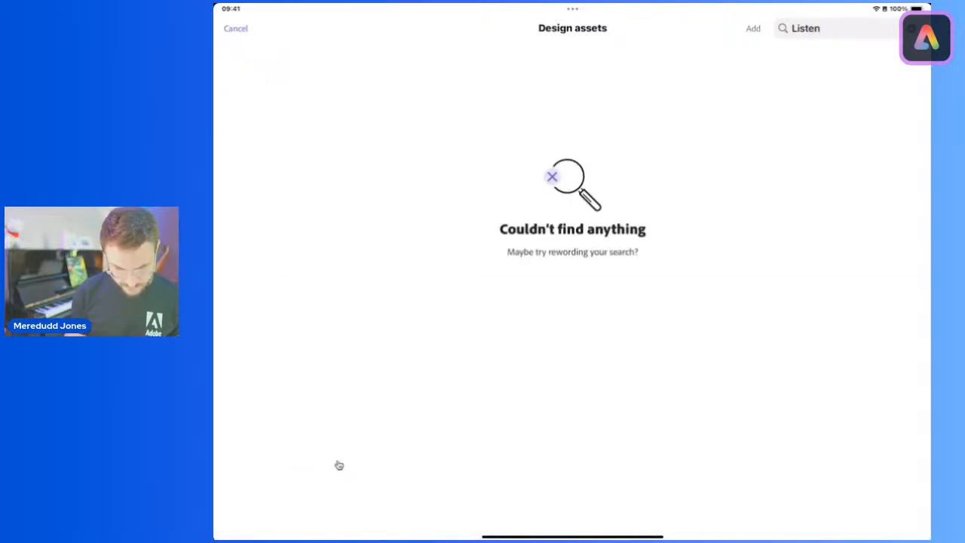
Step: Search the design assets for "Ear", check the illustrations, and leave the asset library without adding anything
click(911, 28)
click(840, 29)
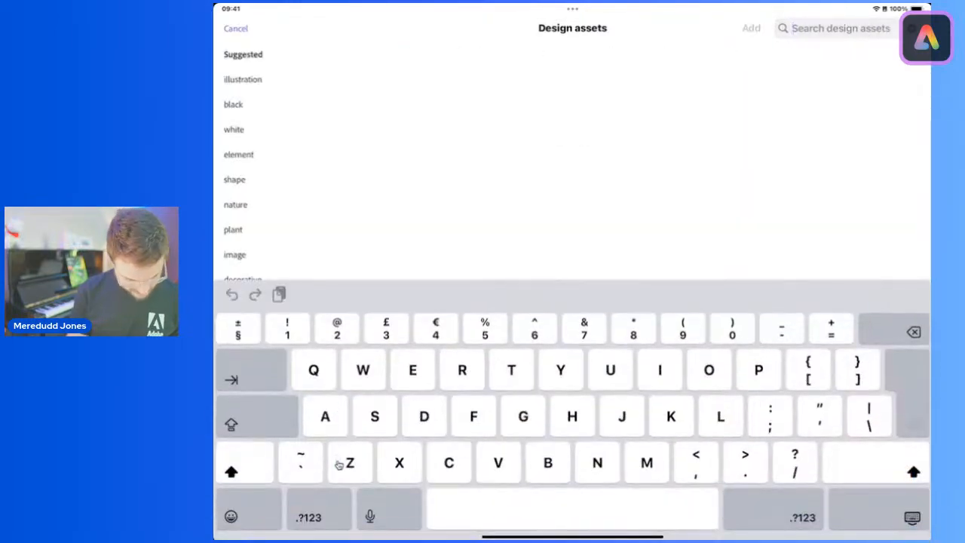
text(Ear)
key(Return)
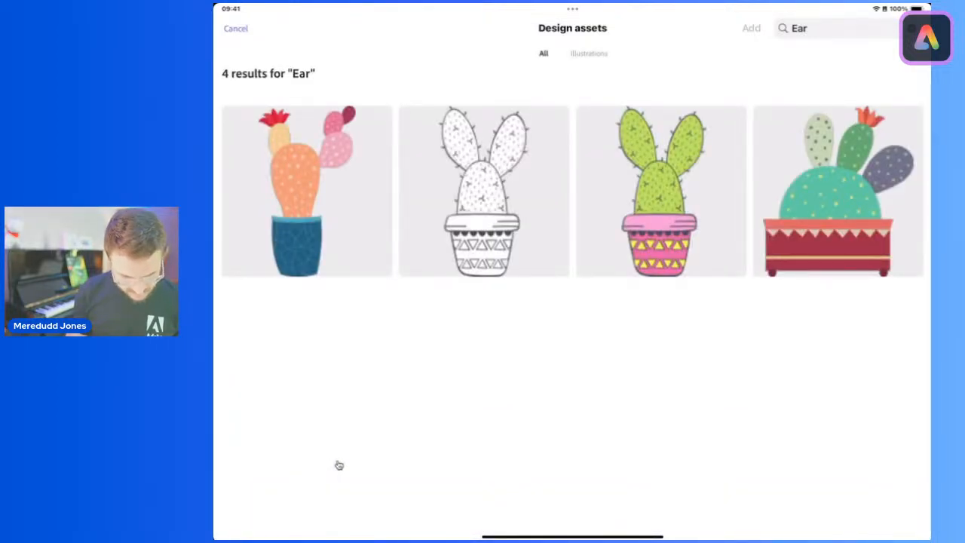
click(589, 53)
click(911, 29)
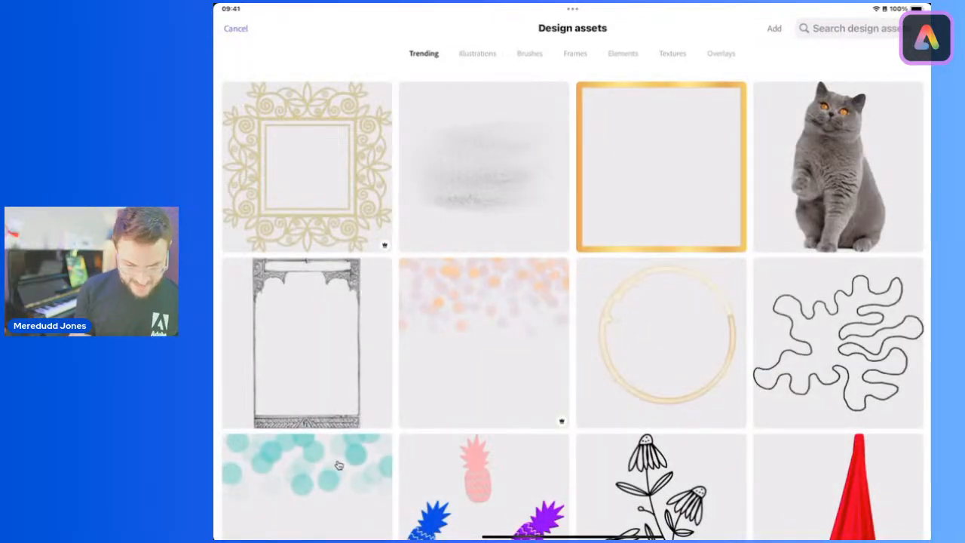
click(235, 28)
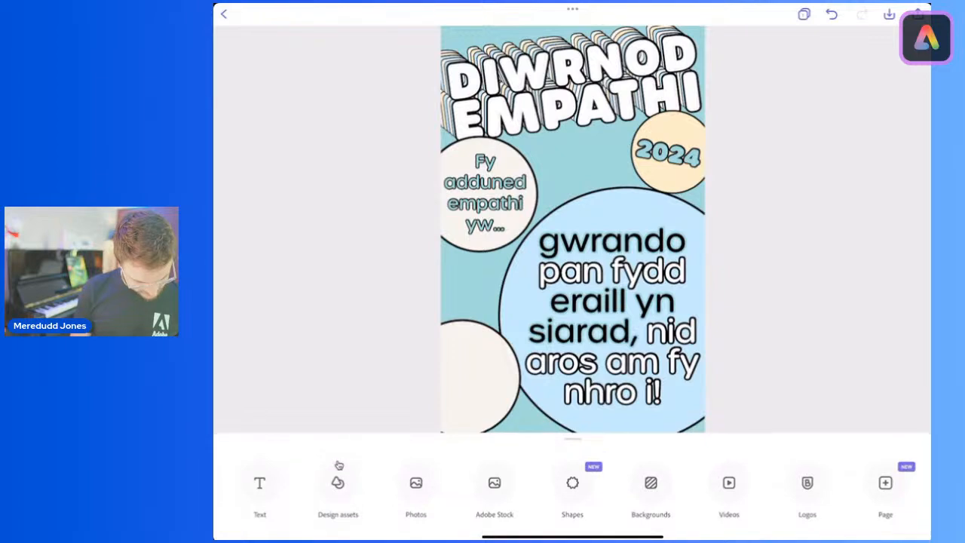
Step: Search the Adobe Stock photos for "ear"
click(416, 475)
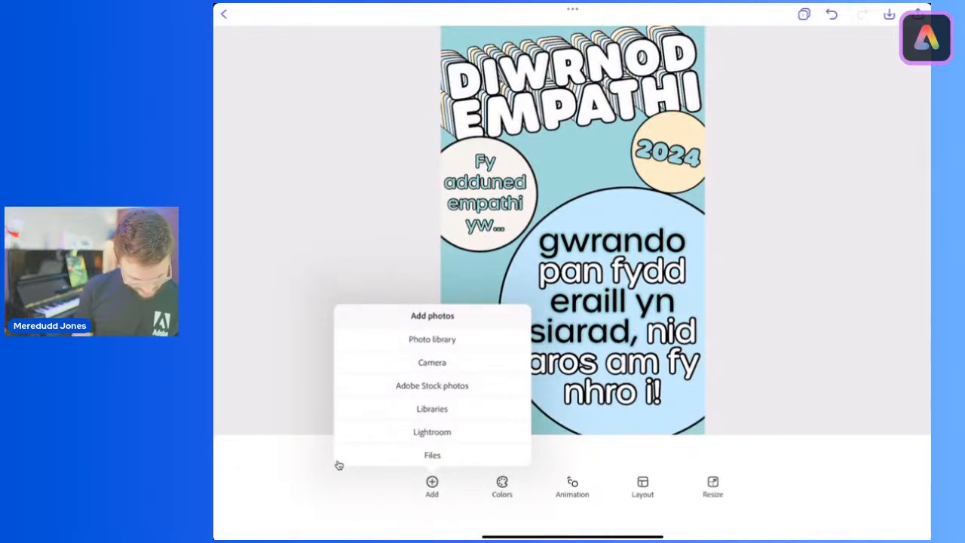
click(432, 385)
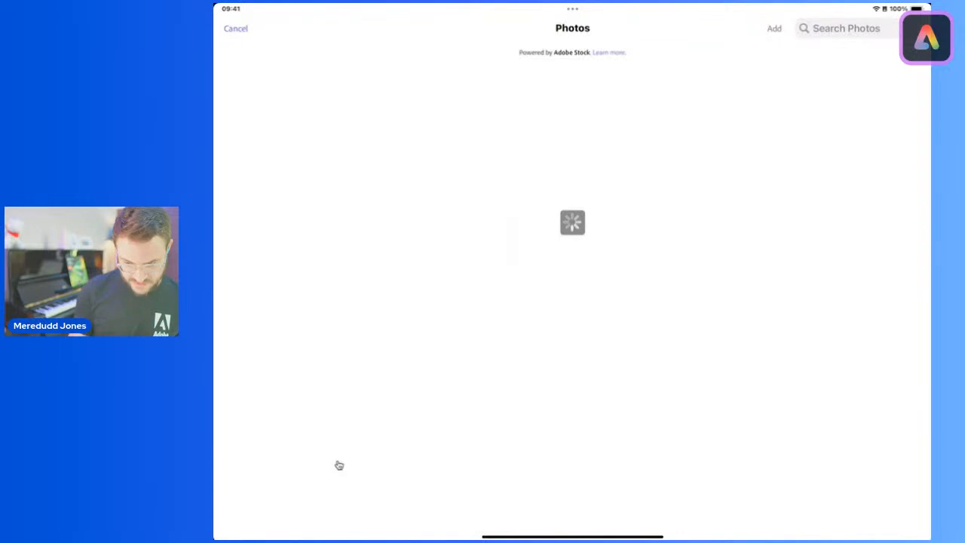
click(846, 28)
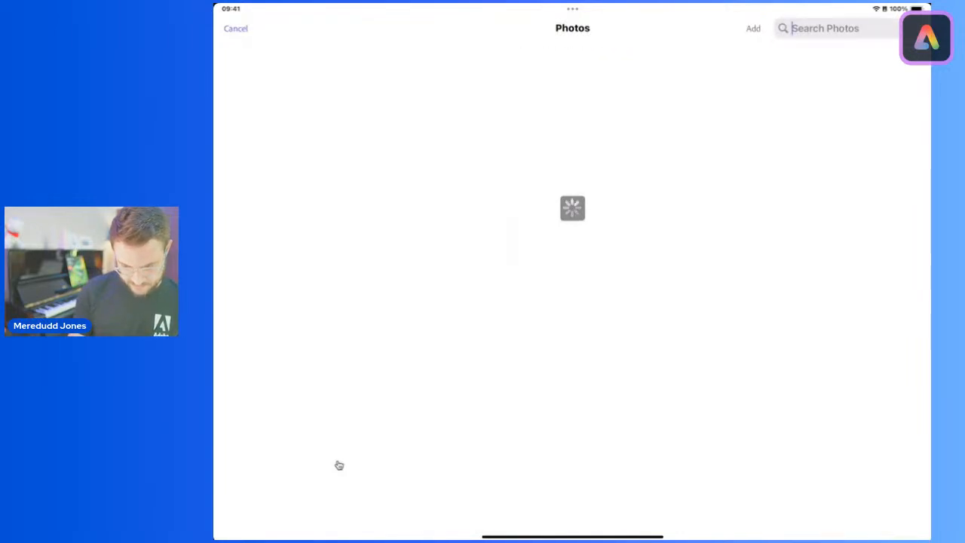
text(ear)
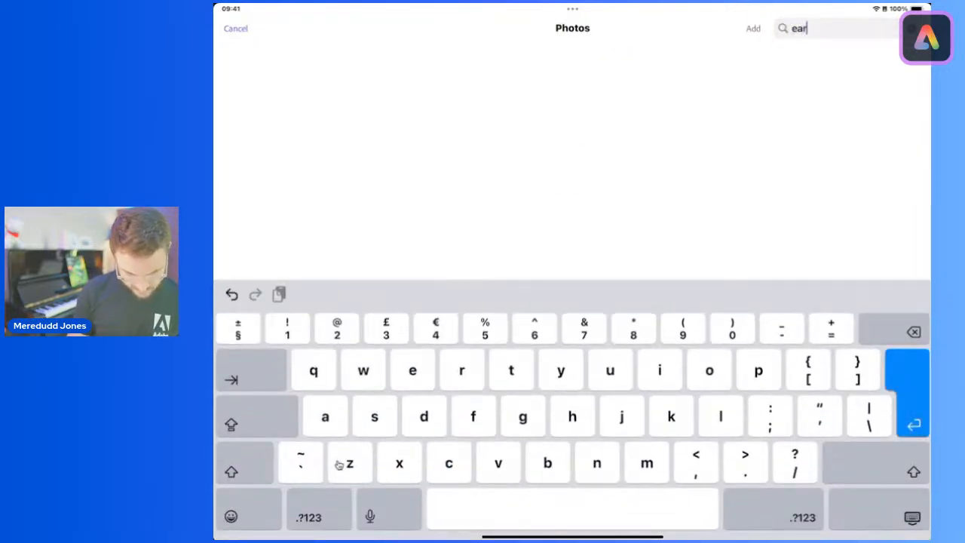
key(Return)
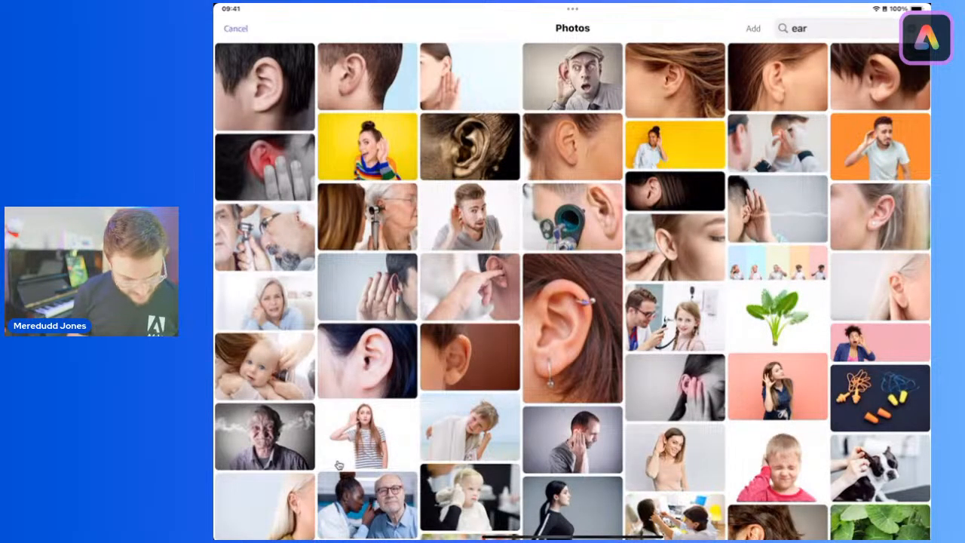
Step: Browse the ear photos and add the close-up of an ear with black hair as a freely movable image
scroll(339, 465, down, 15)
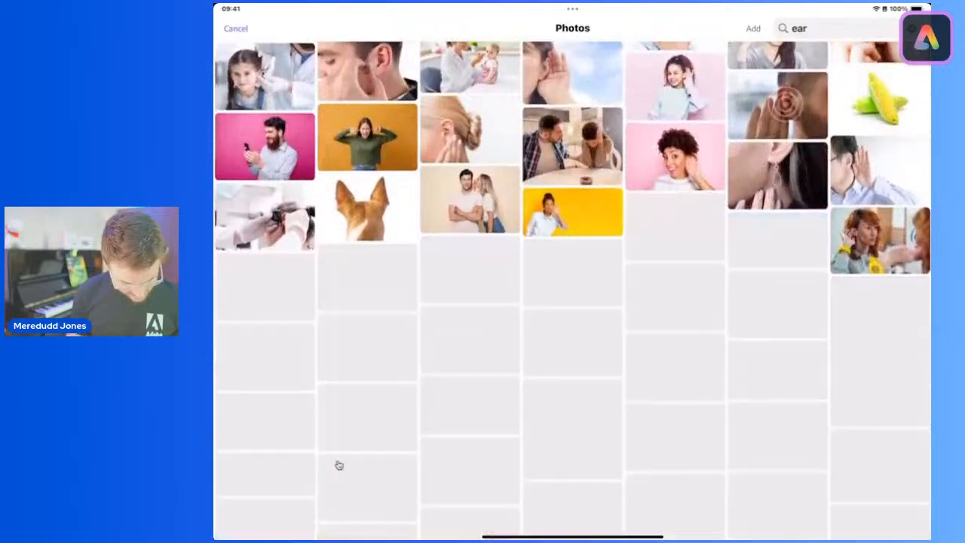
scroll(338, 465, down, 8)
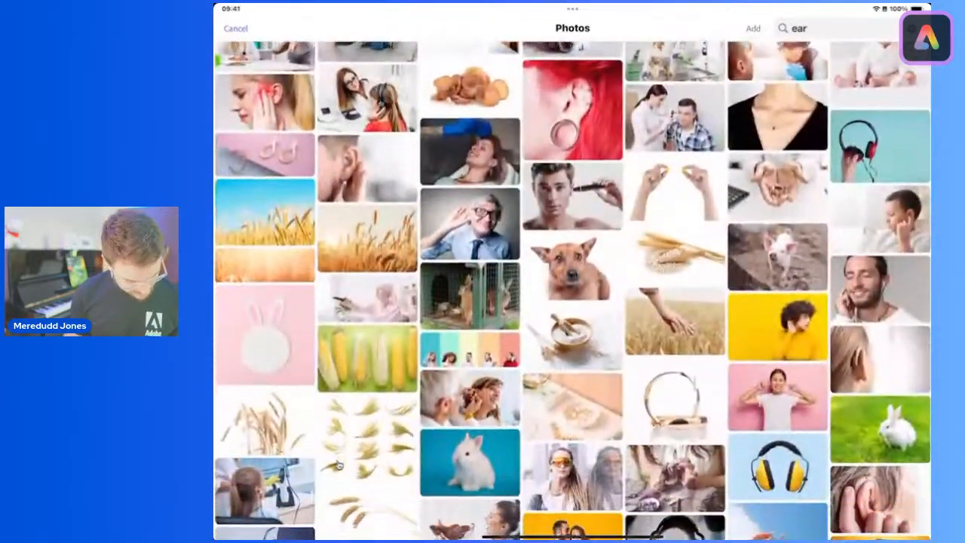
scroll(339, 465, up, 20)
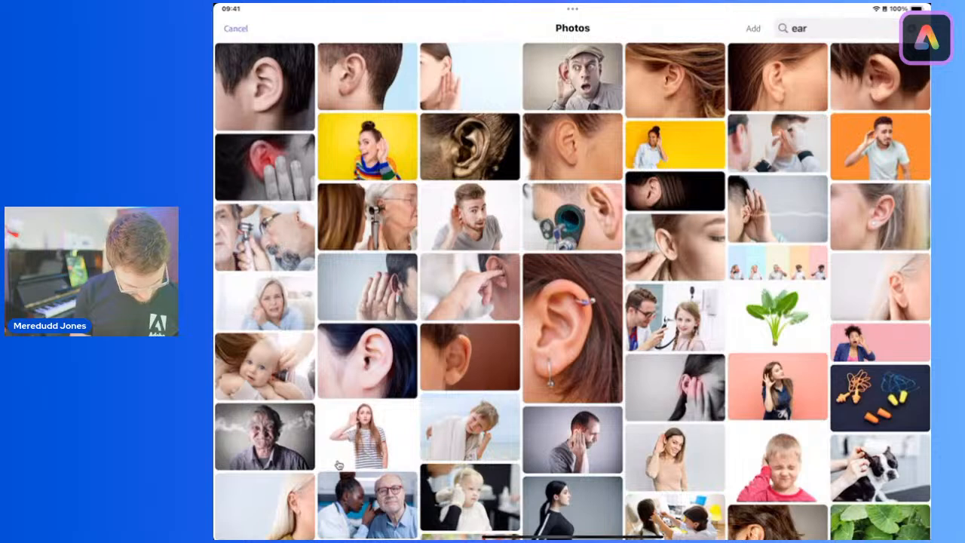
click(368, 361)
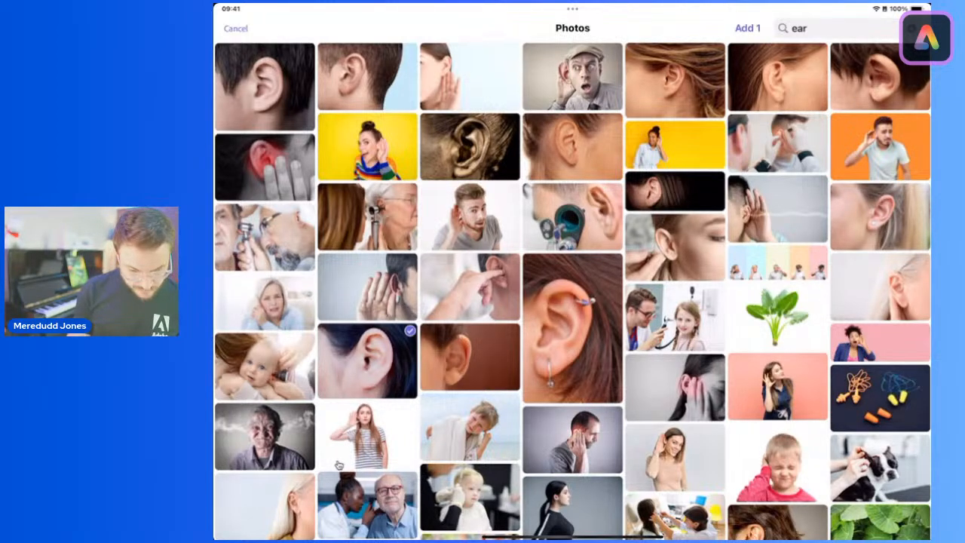
click(748, 28)
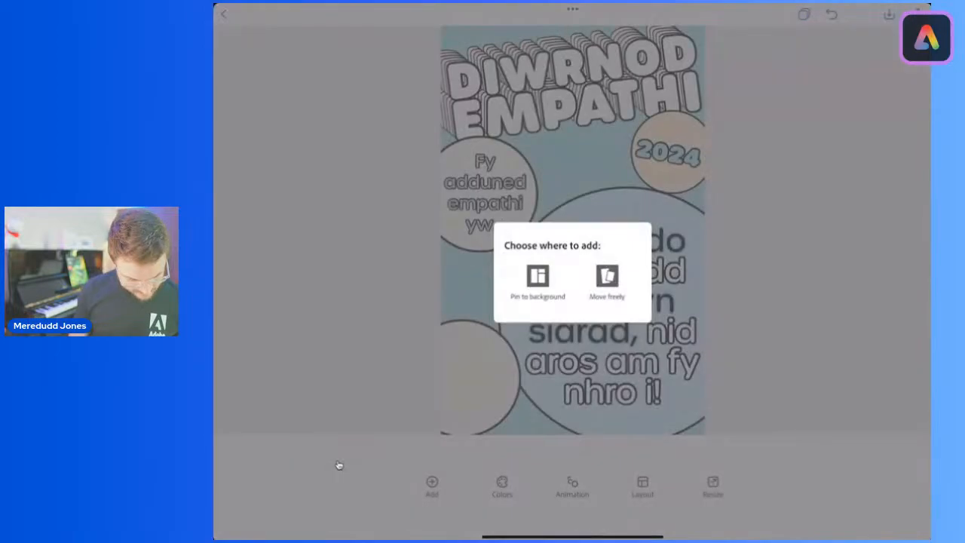
click(607, 279)
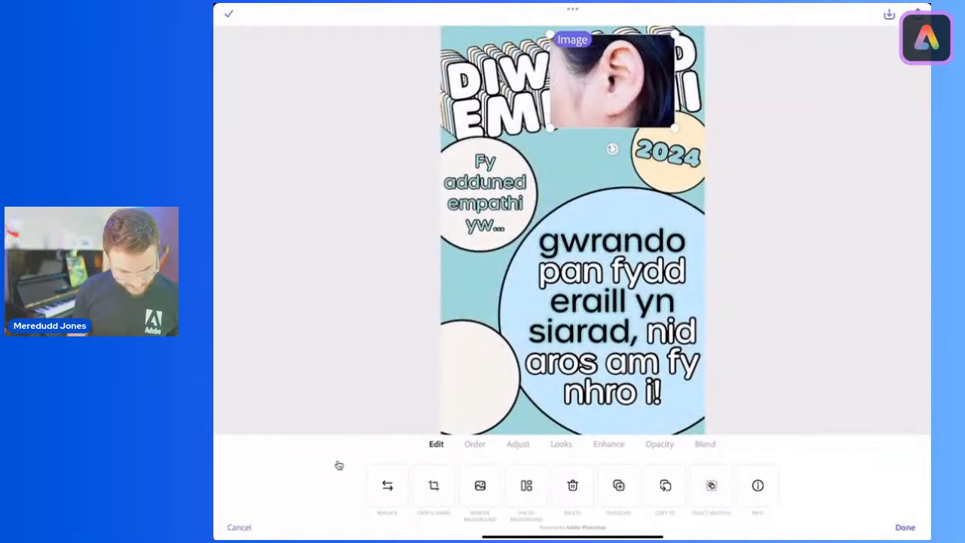
click(905, 528)
Step: Crop the ear photo to a circle and place it inside the empty cream circle at the poster's lower left
click(612, 82)
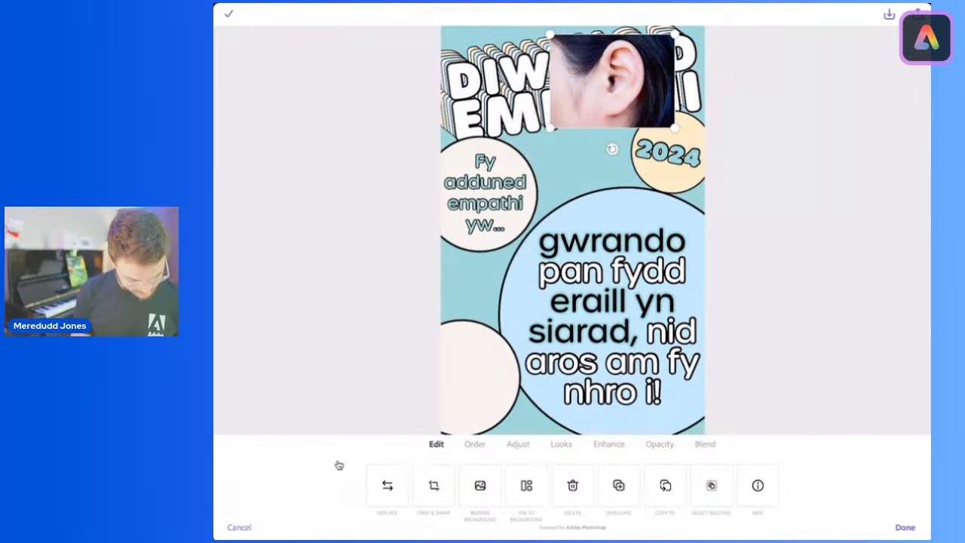
click(434, 486)
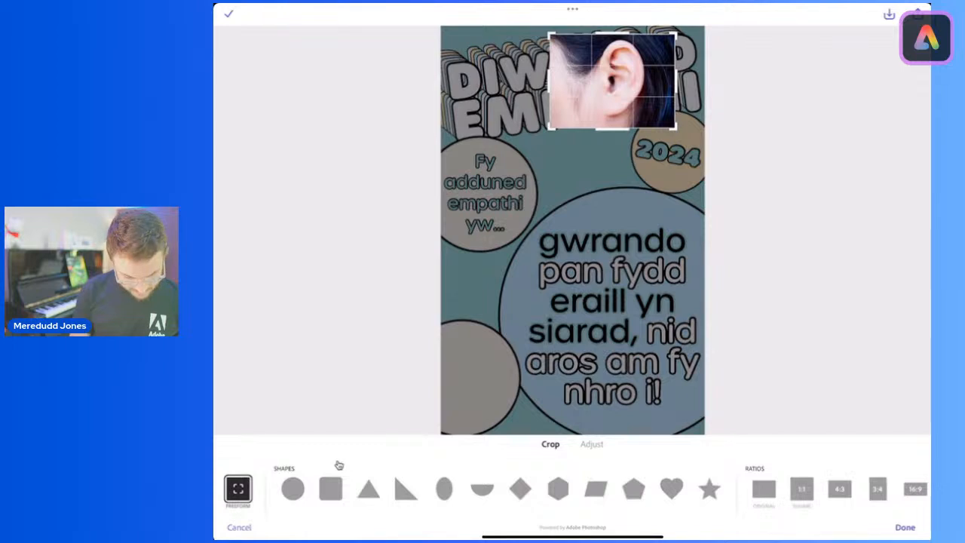
click(292, 488)
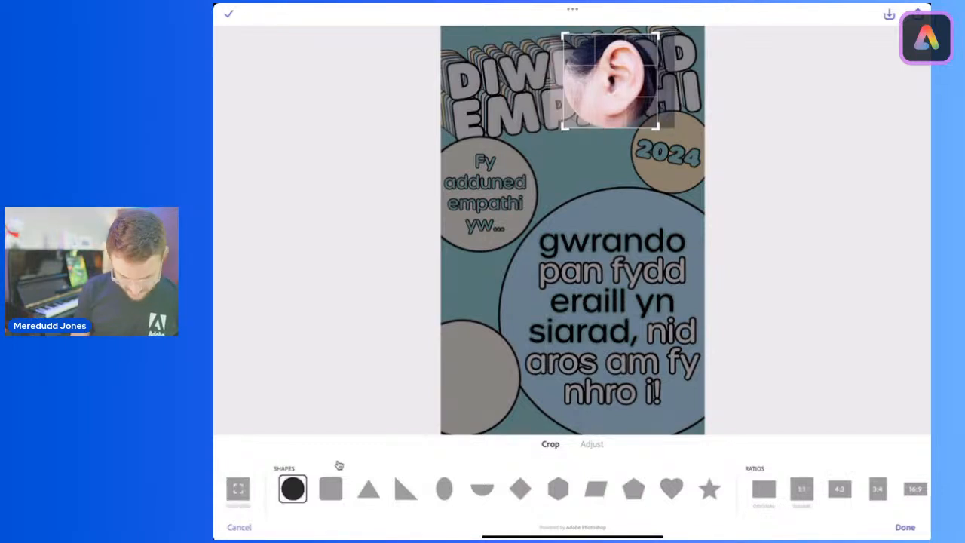
click(905, 527)
click(905, 527)
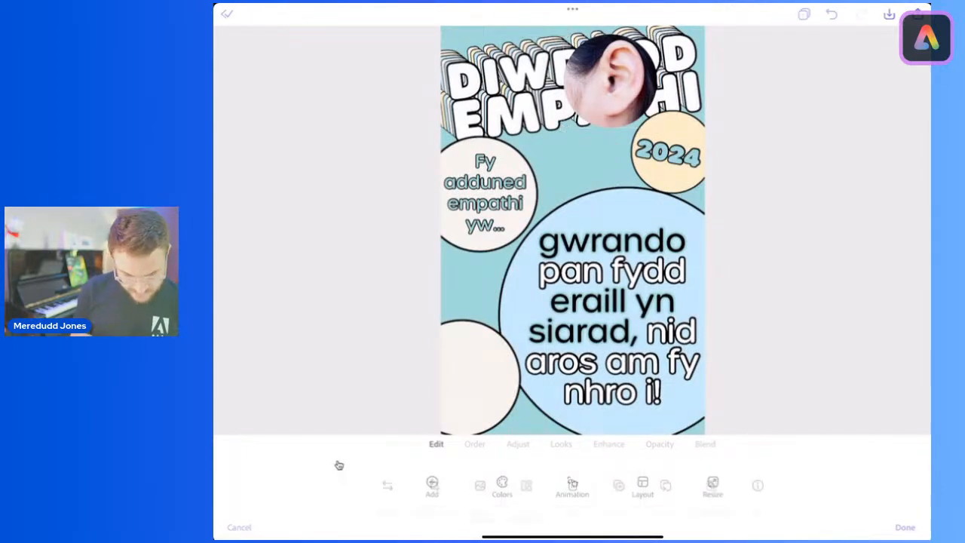
drag(612, 80, 462, 378)
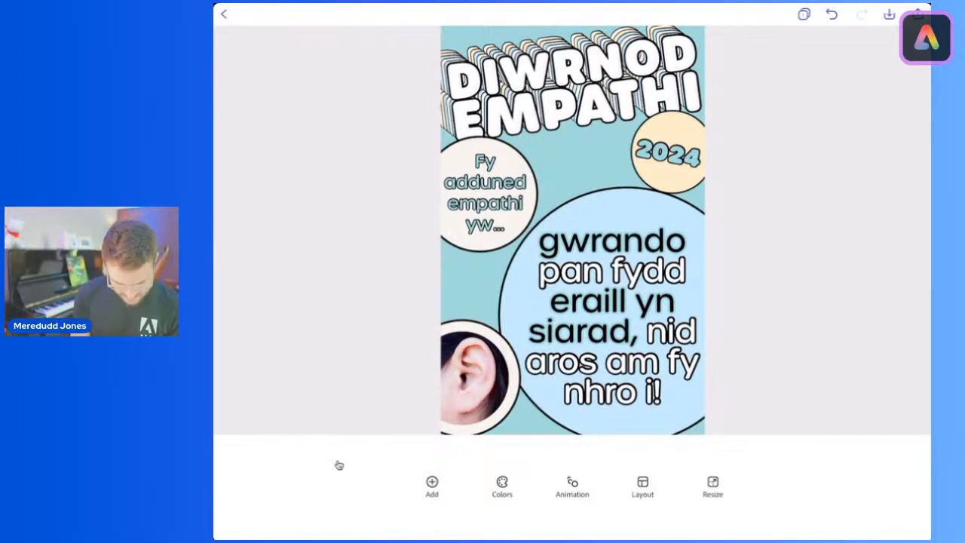
Step: Apply the Duotone filter to the ear photo and set its shadows to the suggested teal
click(471, 378)
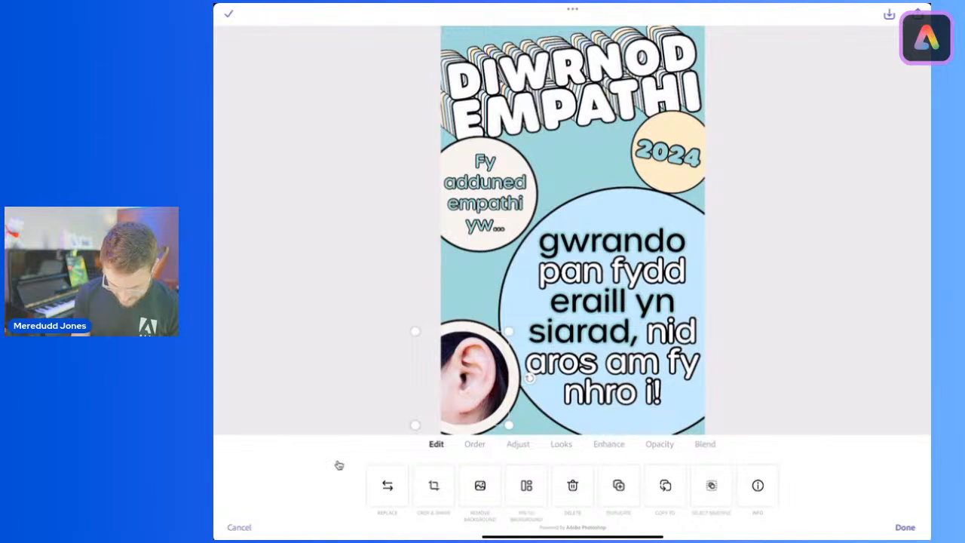
click(561, 443)
click(289, 490)
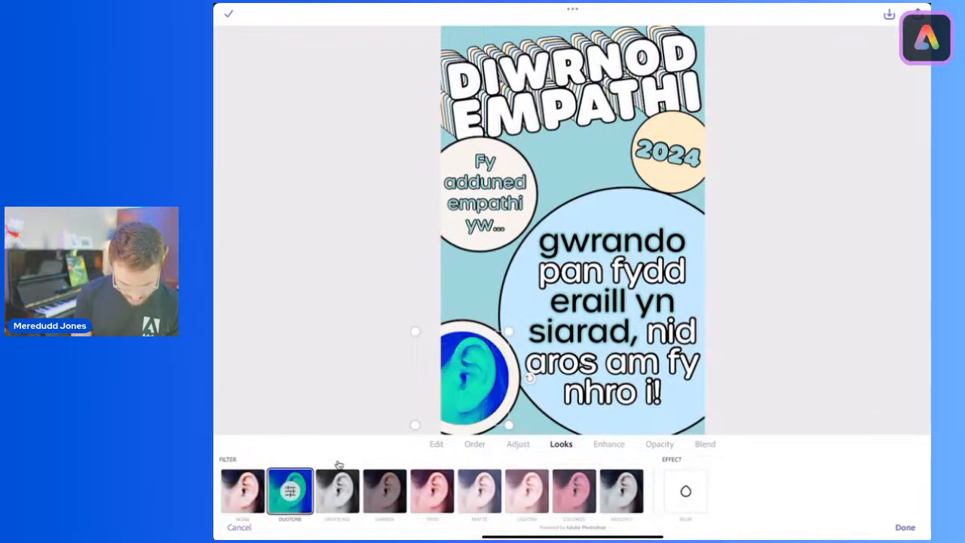
click(290, 490)
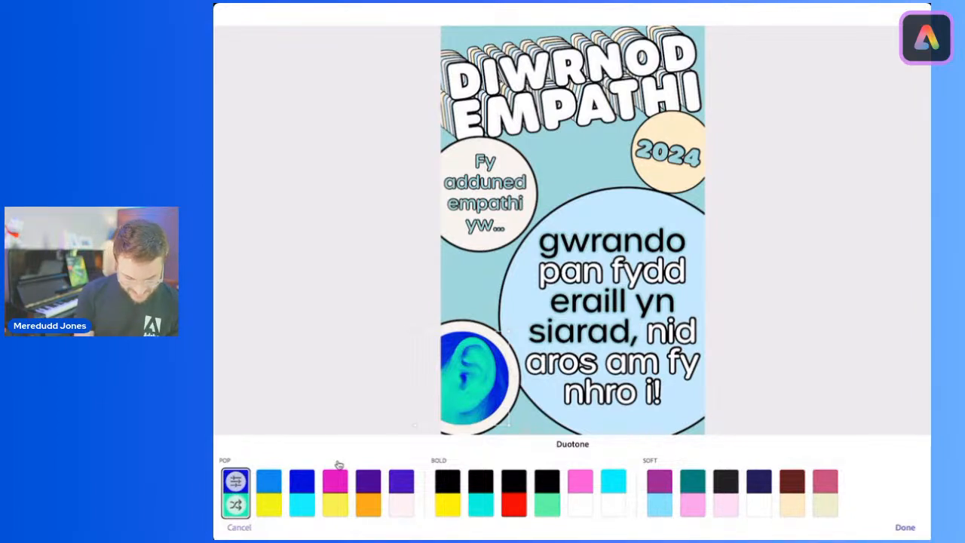
click(236, 482)
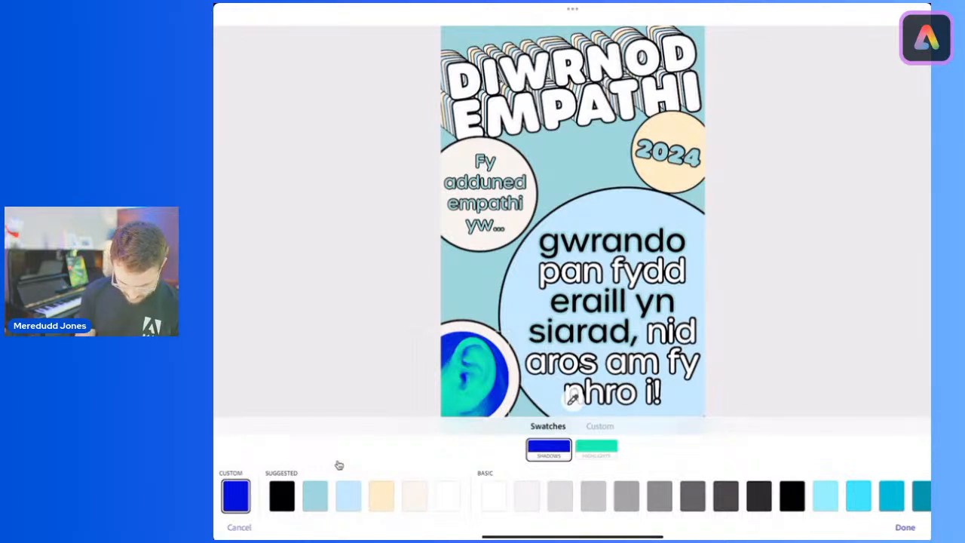
click(315, 495)
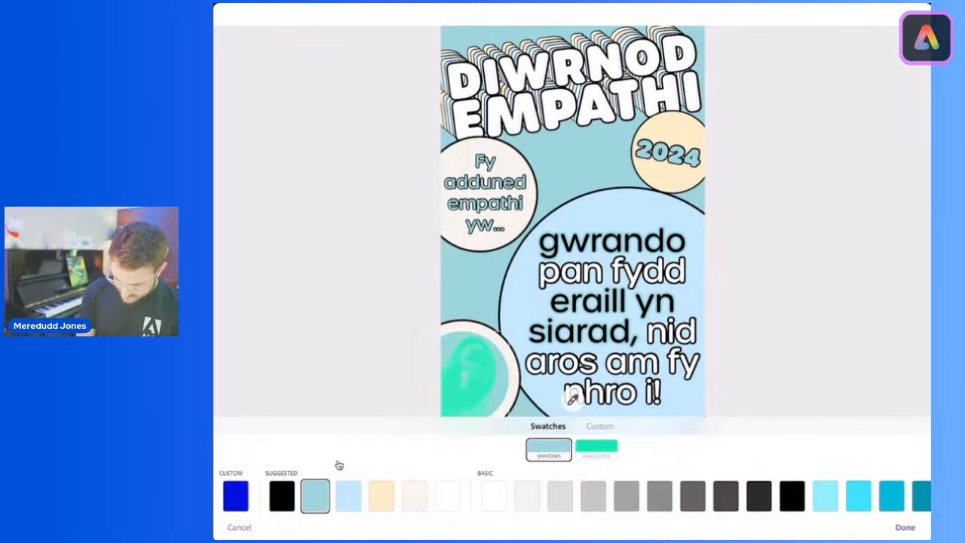
Step: Set the ear photo's duotone highlights to the suggested cream and finish editing the image
click(597, 450)
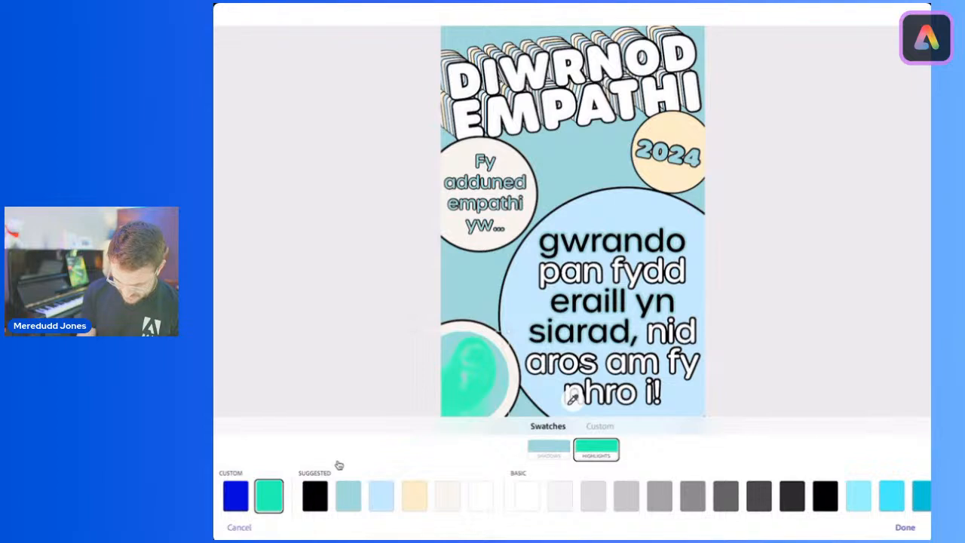
click(448, 496)
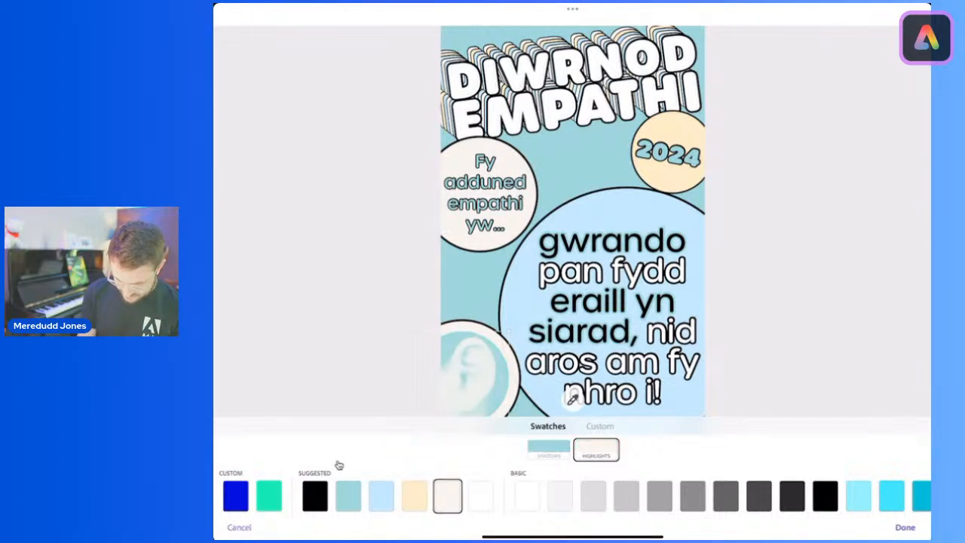
click(904, 528)
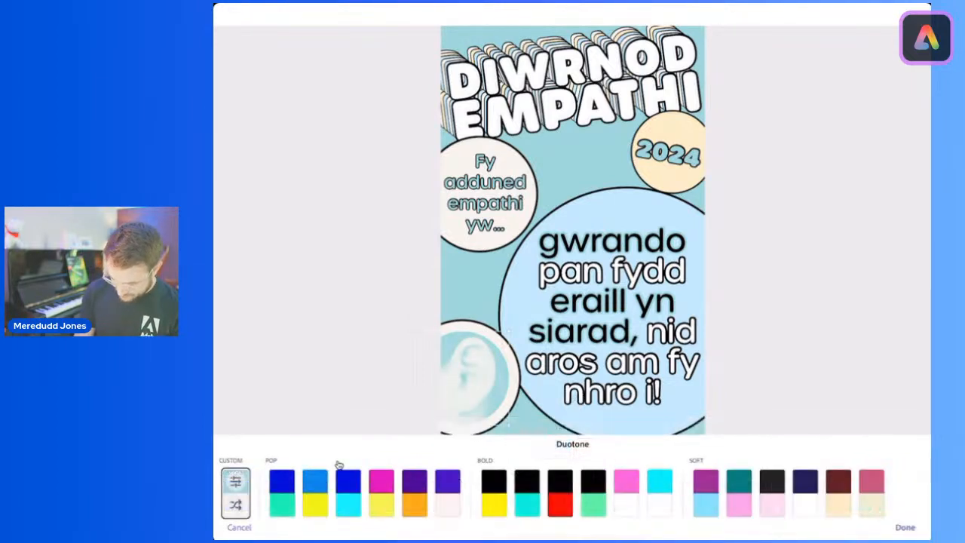
click(905, 527)
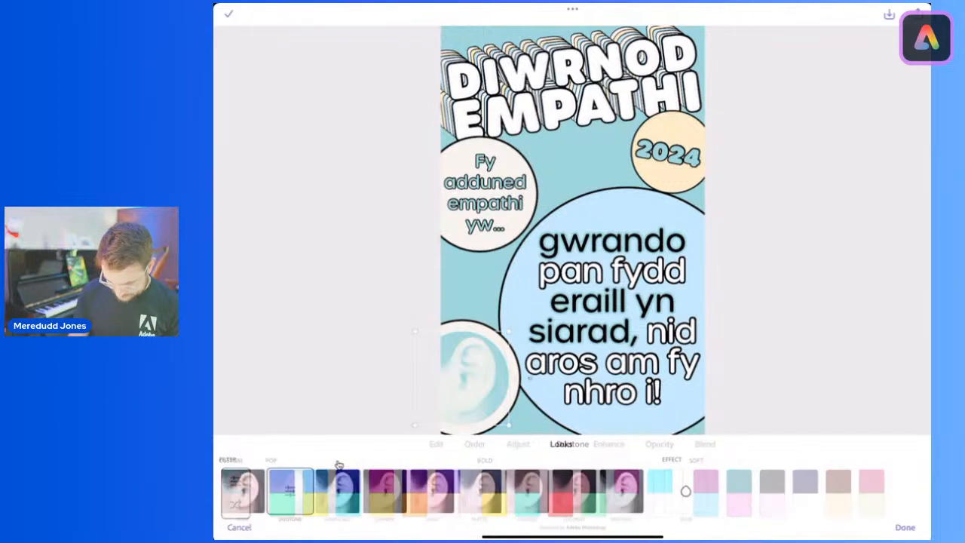
click(230, 14)
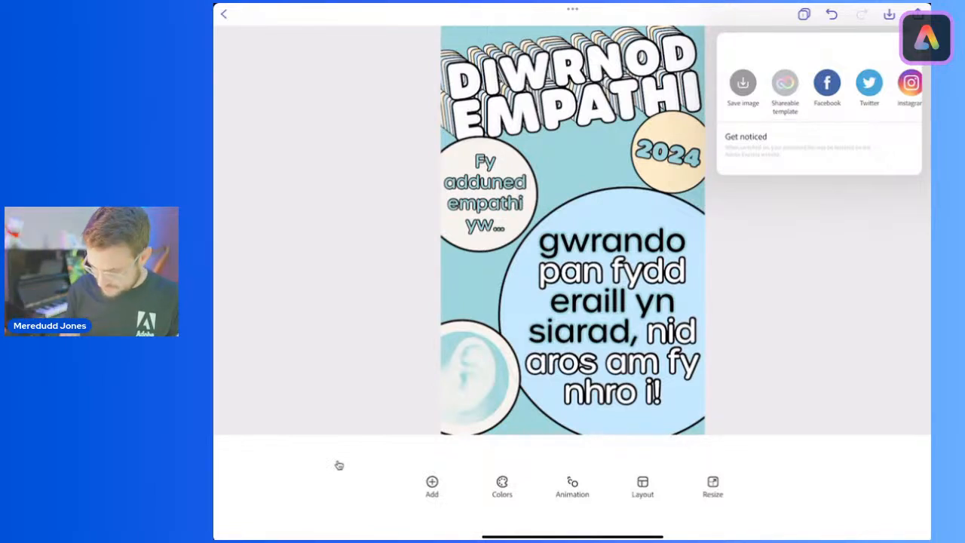
scroll(818, 87, right, 5)
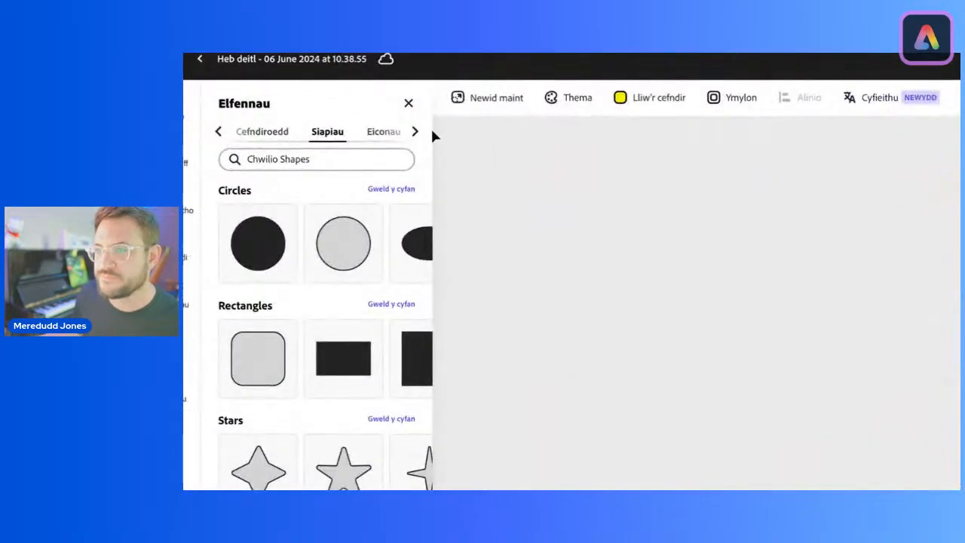
Step: Switch to the browser version of the poster in Adobe Express and search the icons for "ear"
click(414, 131)
click(328, 130)
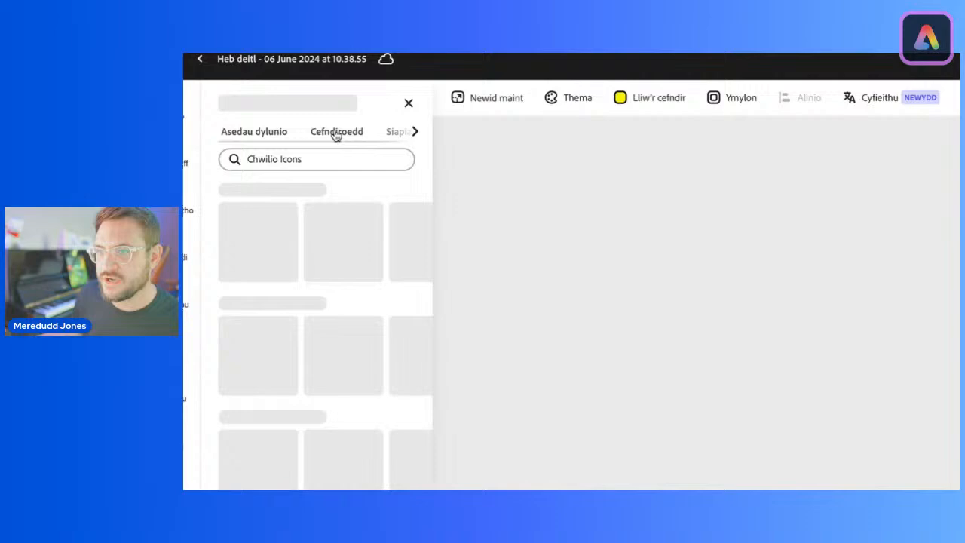
click(281, 167)
text(ear)
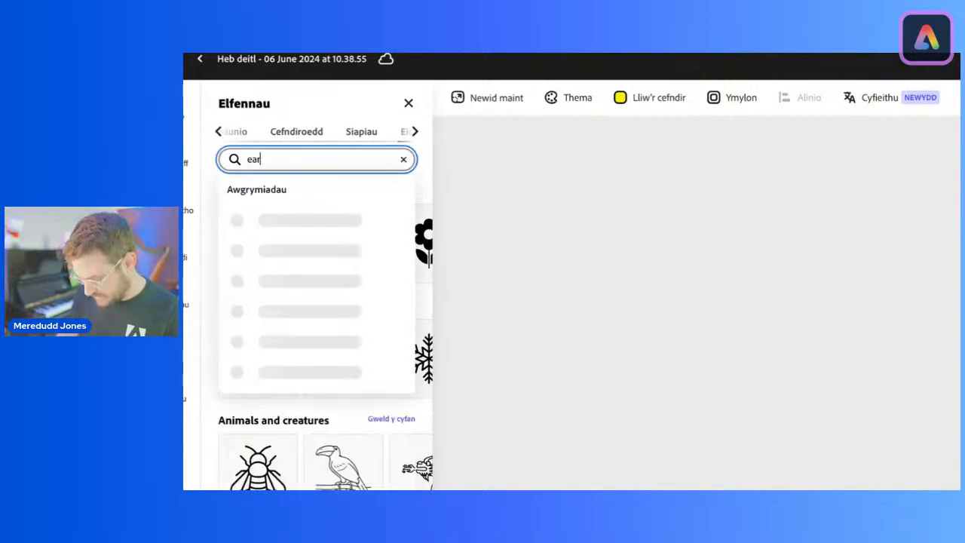
key(Return)
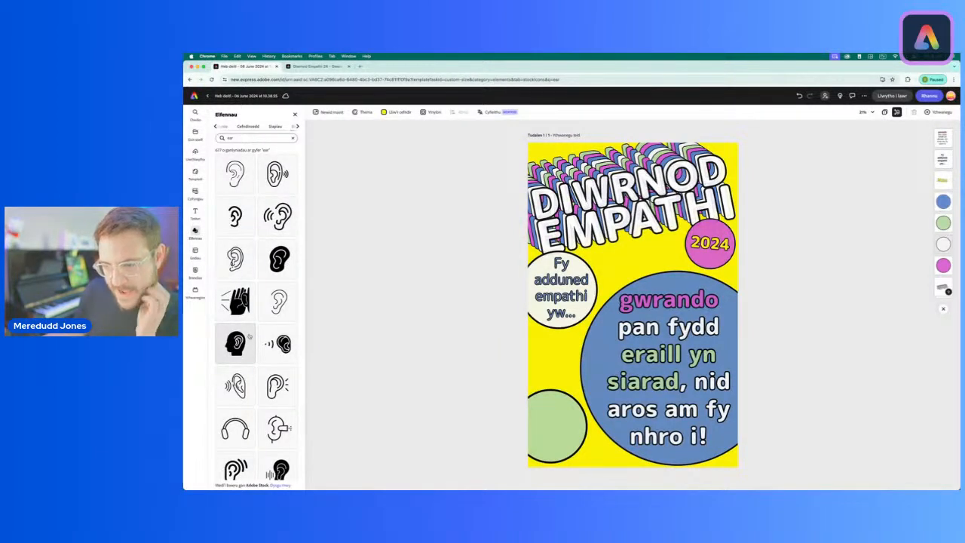
Step: Add the outlined ear icon with sound waves and place it inside the green circle at the poster's lower left
click(278, 173)
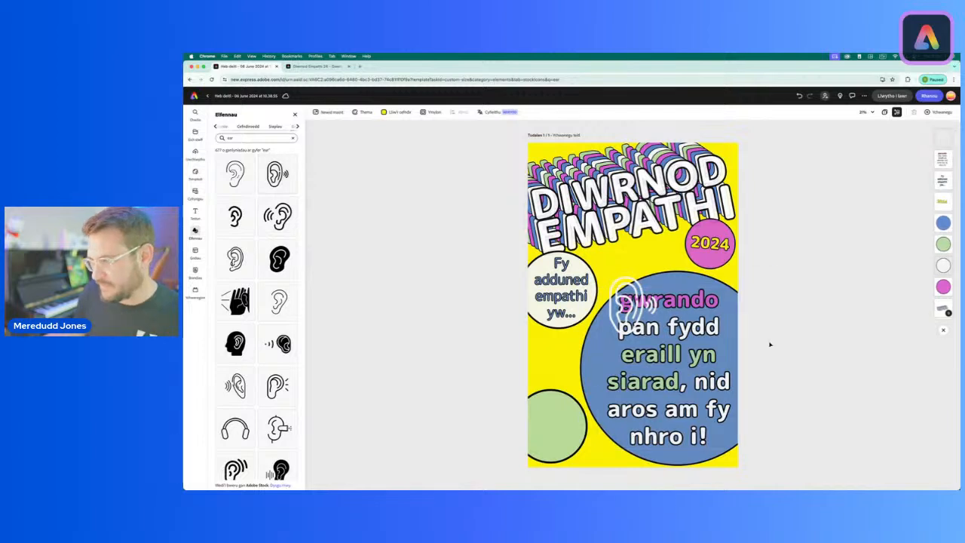
drag(630, 290, 551, 410)
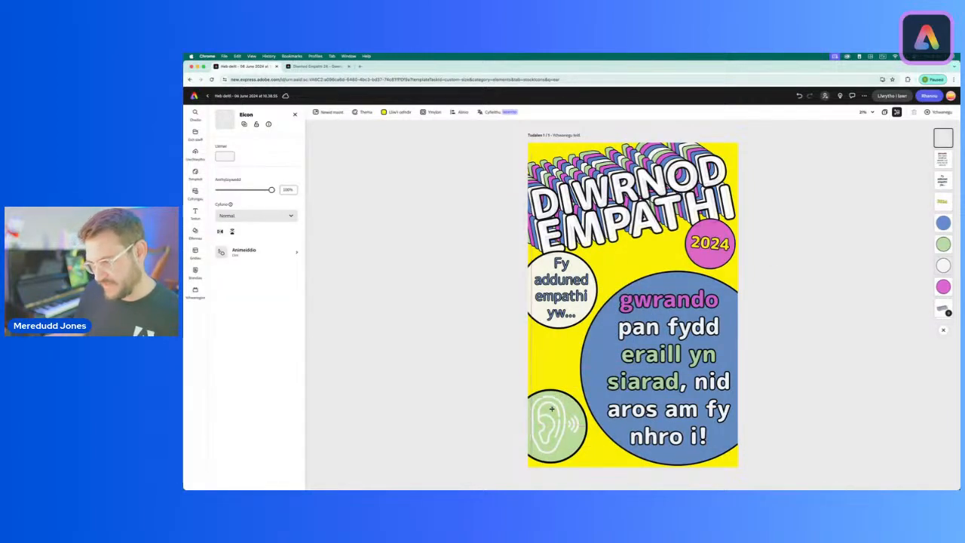
Step: Try the theme's blue and off-white fills on the ear icon, and settle on black
click(224, 156)
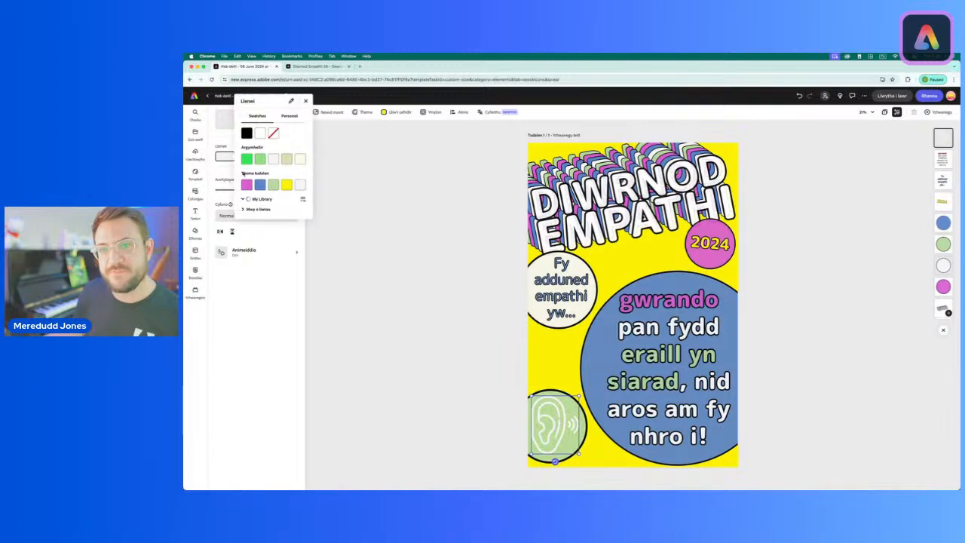
click(260, 185)
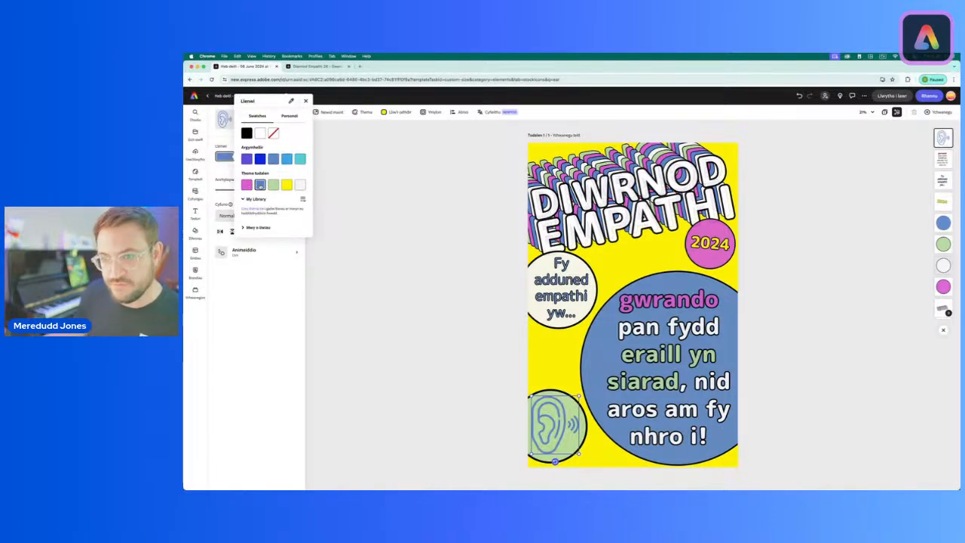
click(300, 185)
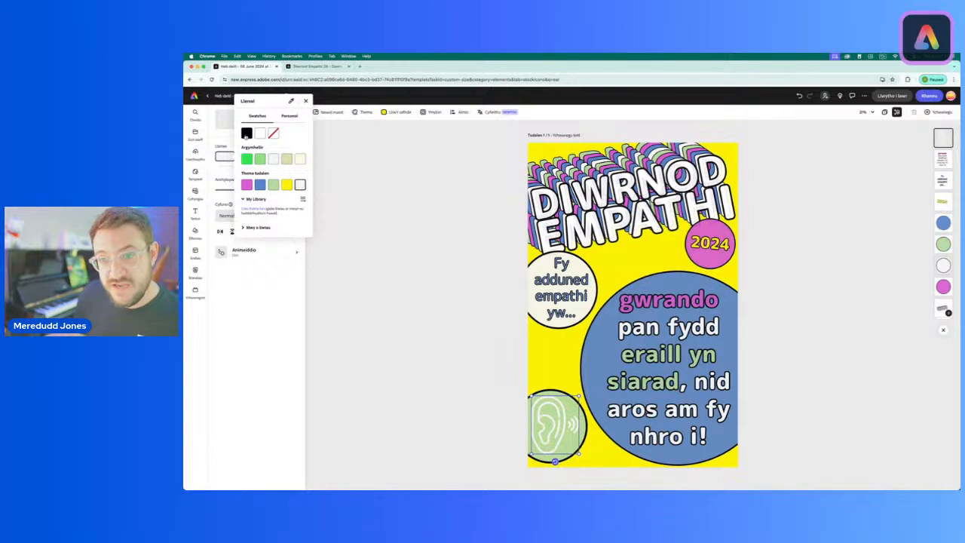
click(247, 134)
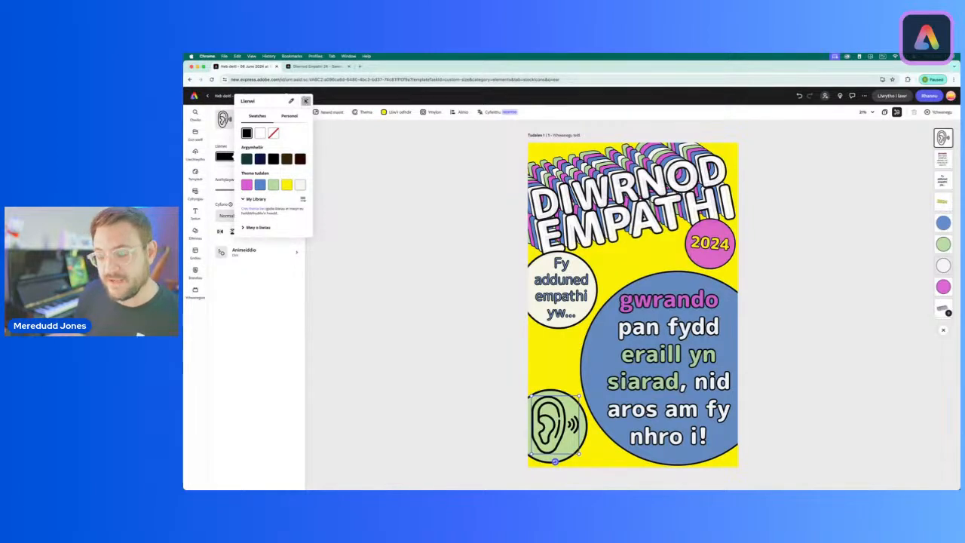
click(305, 100)
click(435, 316)
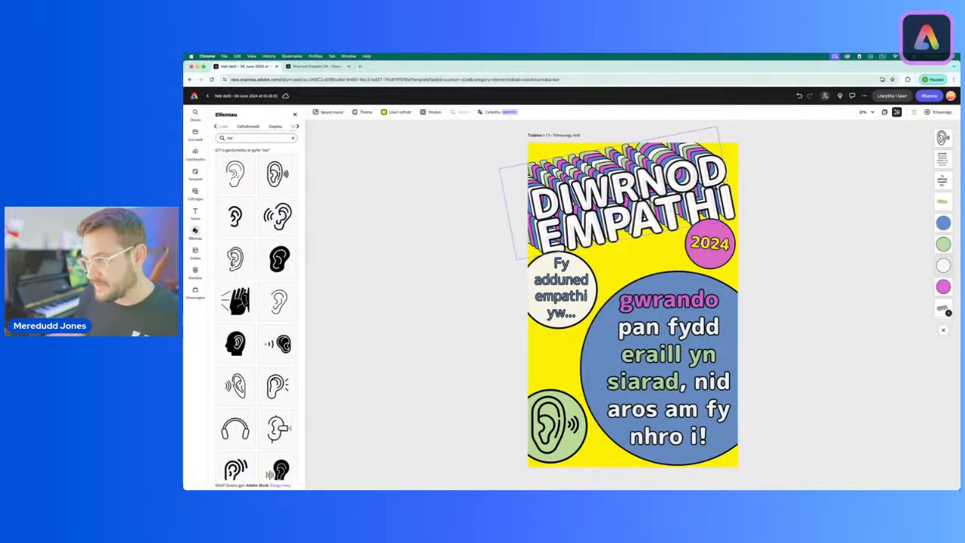
Step: Shrink the ear icon slightly, tilt it clockwise or anticlockwise to match the title's slant, and recentre it in the green circle
click(555, 443)
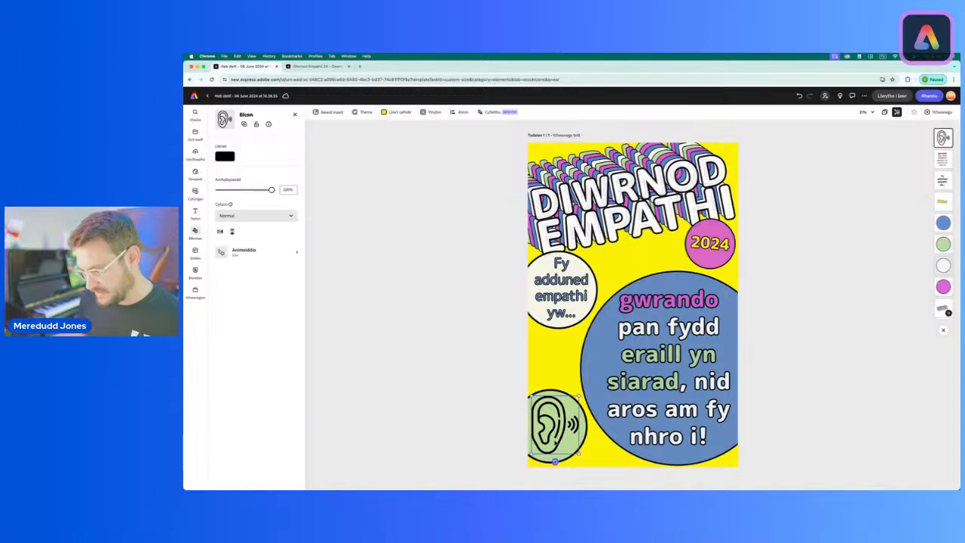
drag(580, 396, 555, 424)
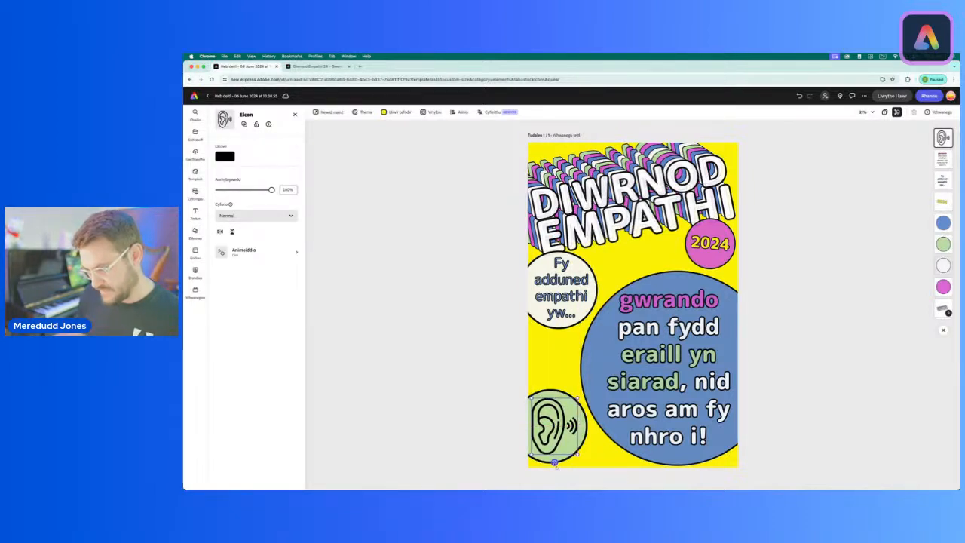
mouse_move(554, 463)
mouse_down()
mouse_move(545, 468)
mouse_move(564, 461)
mouse_up()
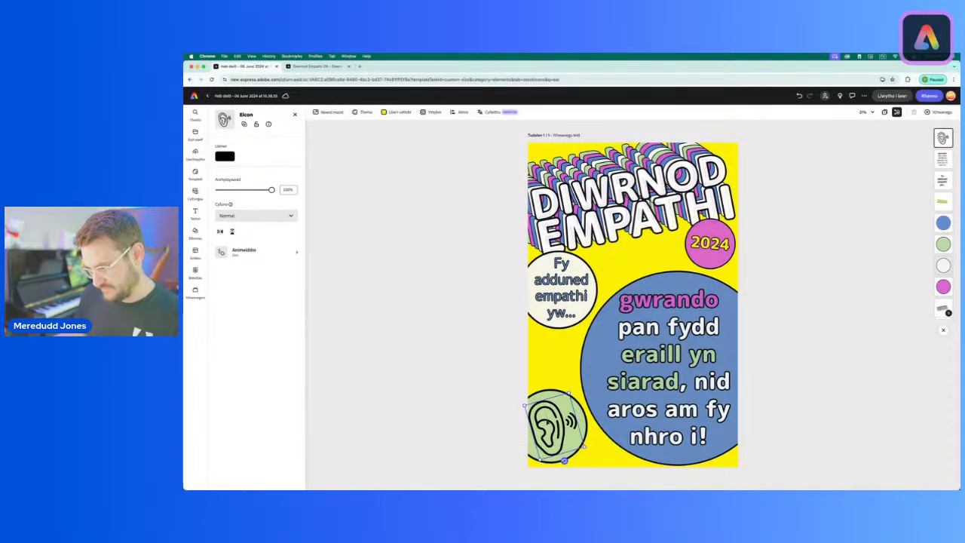
drag(558, 425, 560, 424)
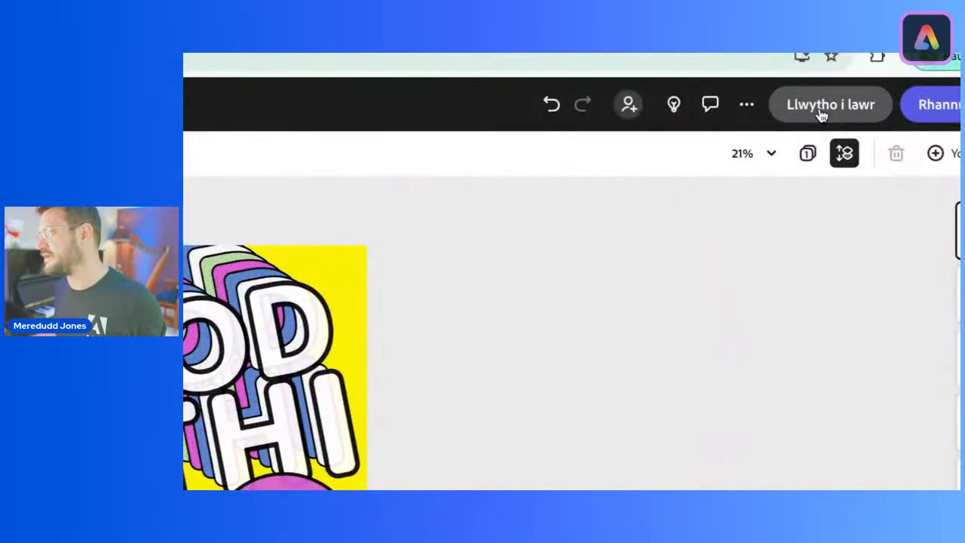
Step: Review the poster's download file formats and its sharing and publishing options without exporting anything
click(822, 110)
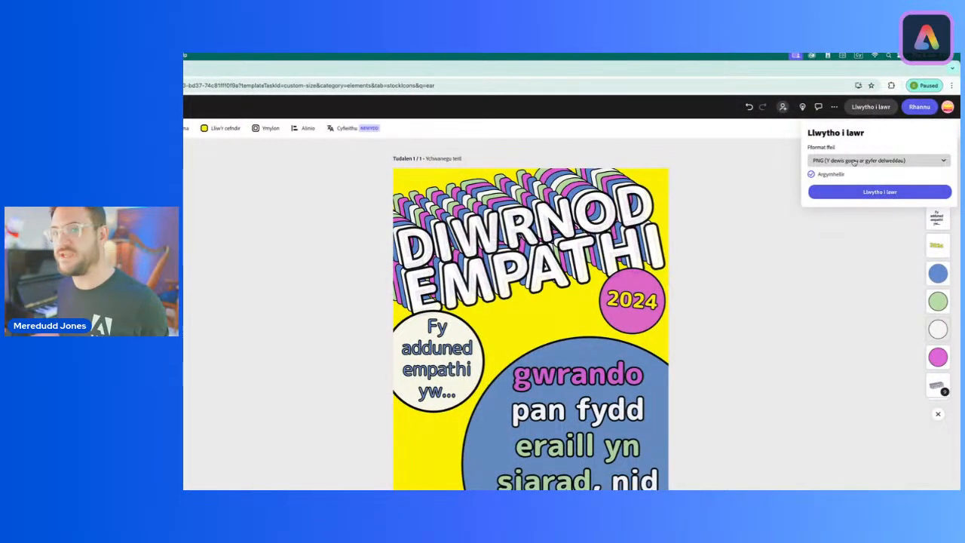
click(854, 161)
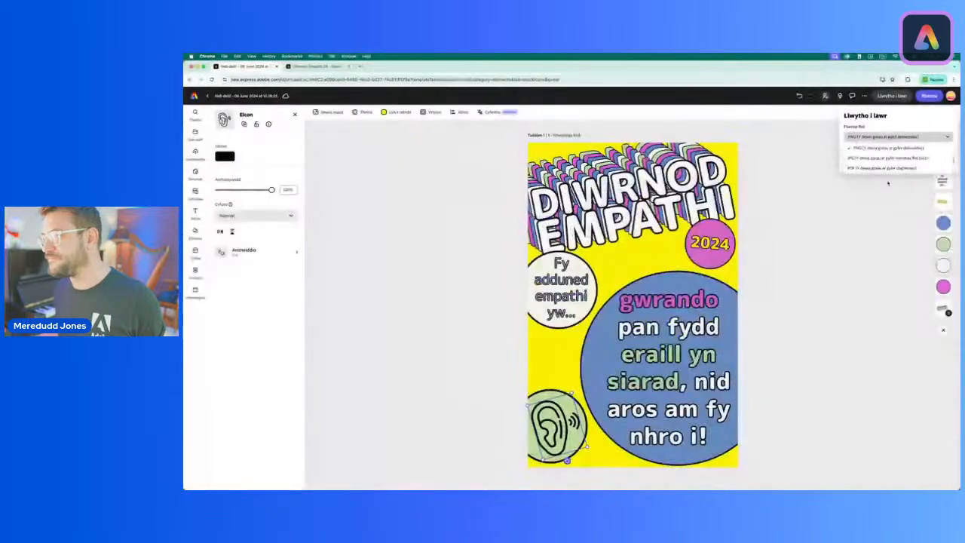
click(950, 114)
click(809, 144)
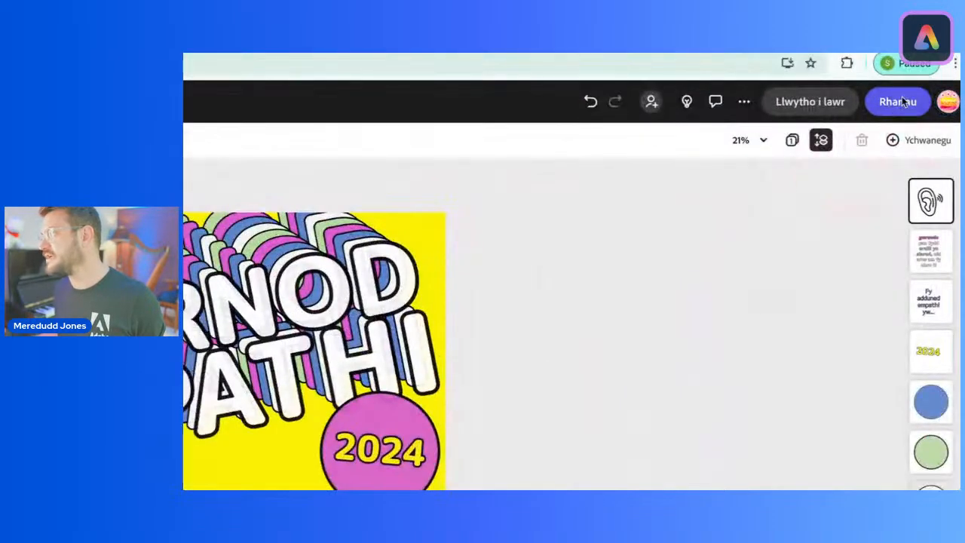
click(900, 101)
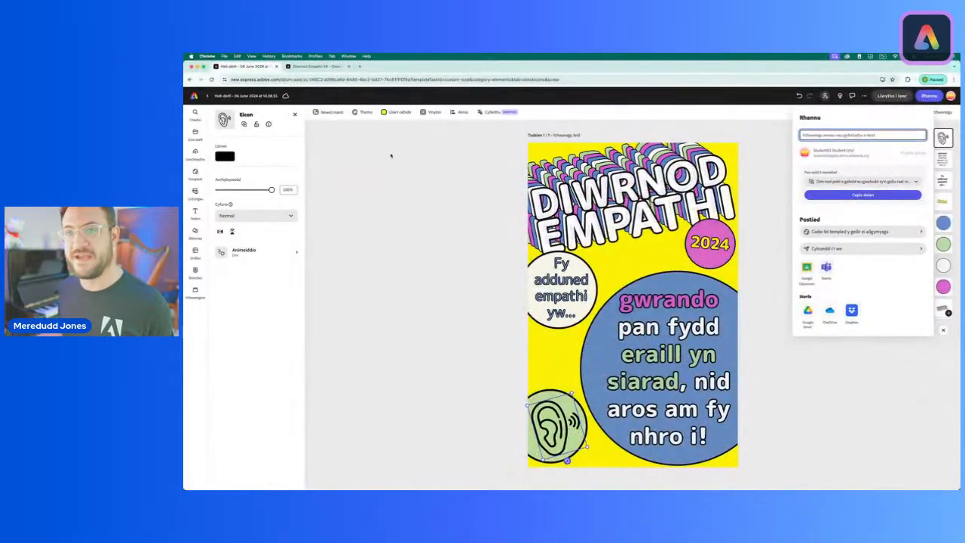
click(391, 155)
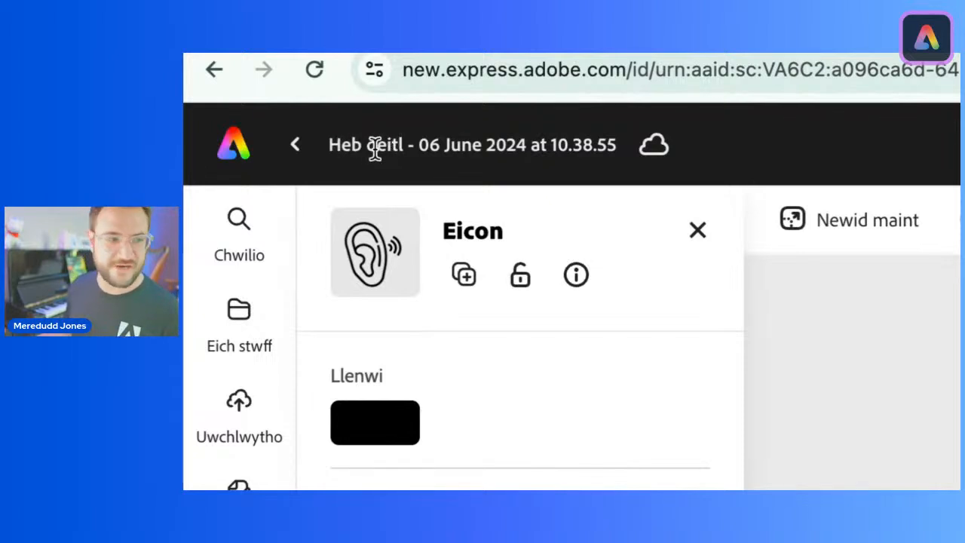
Step: Rename the poster file as PosterEmpathi24
click(375, 145)
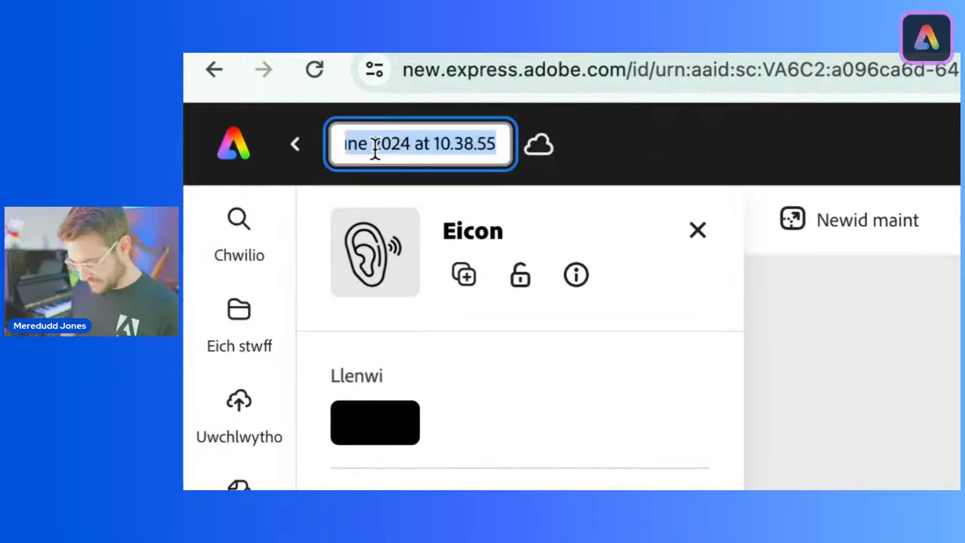
text(Poster)
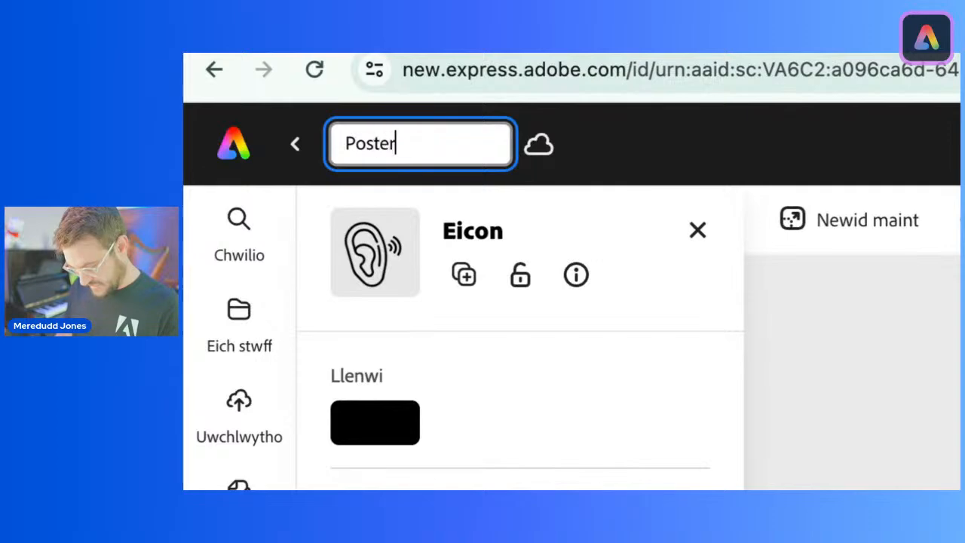
text(Empathi2)
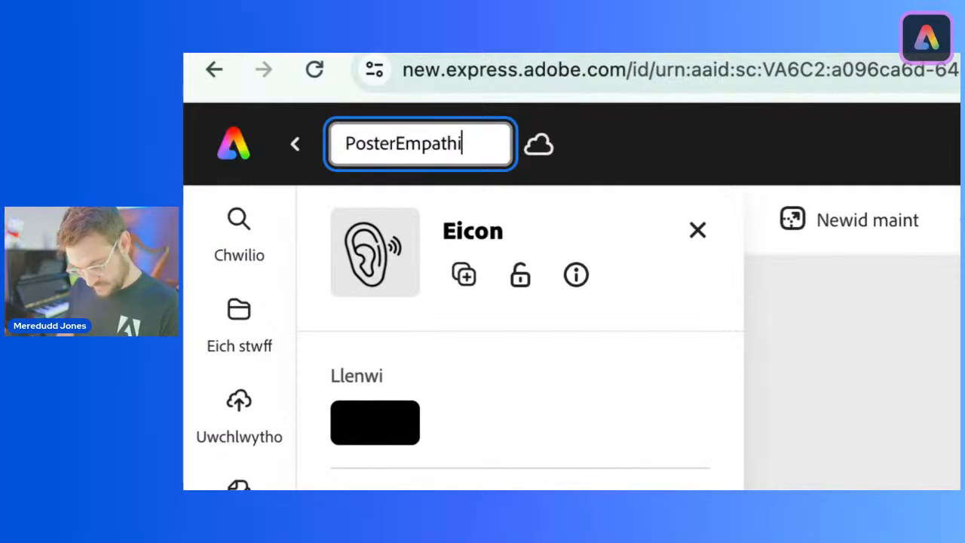
text(4)
key(Return)
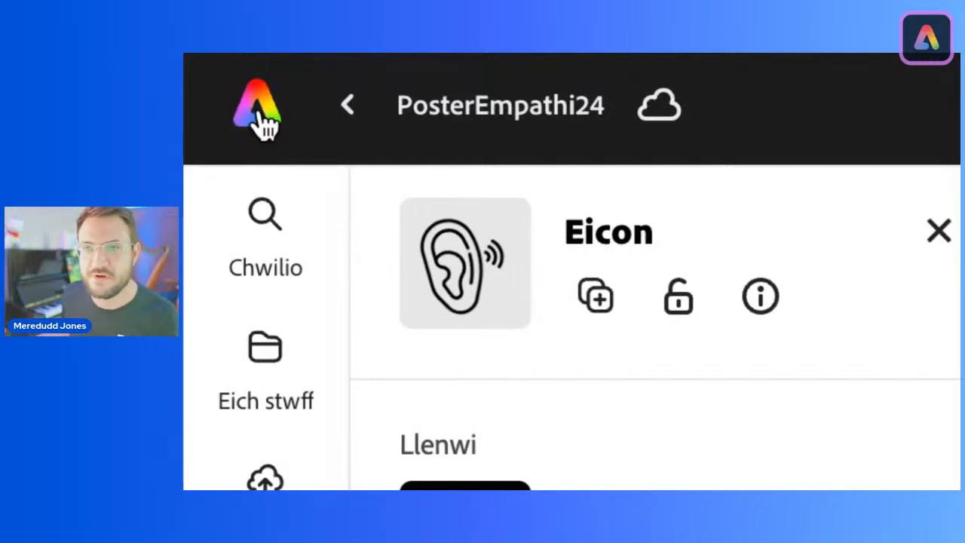
Step: Return to the Adobe Express home page and start a new drawing project
click(258, 119)
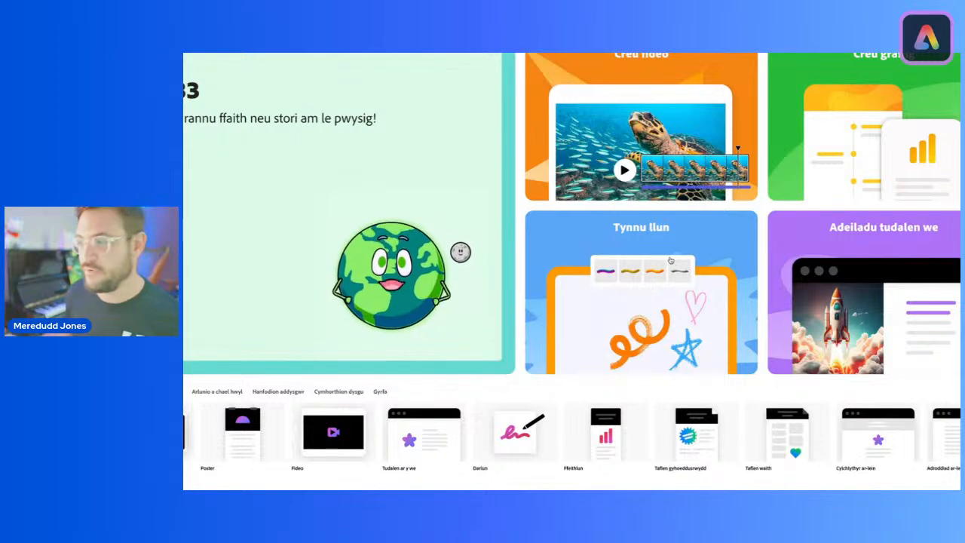
click(637, 235)
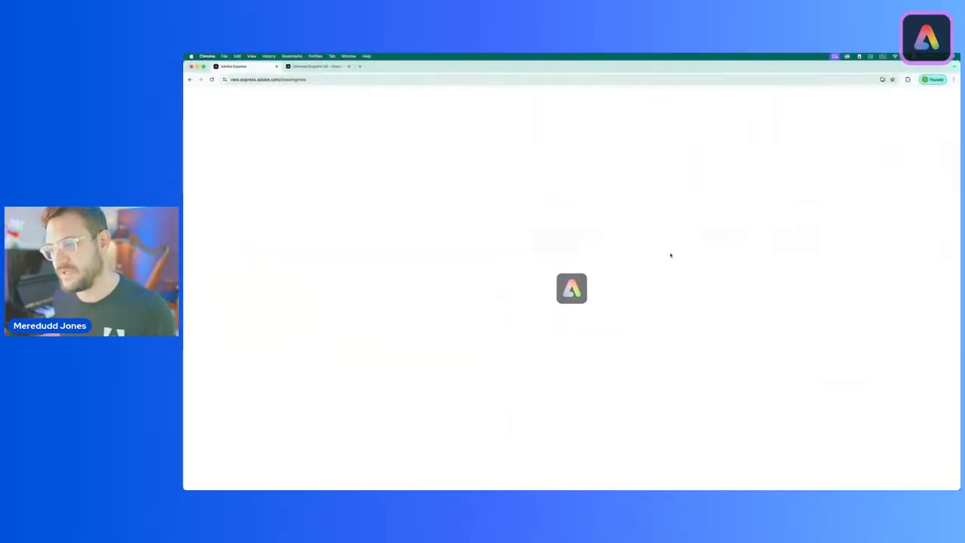
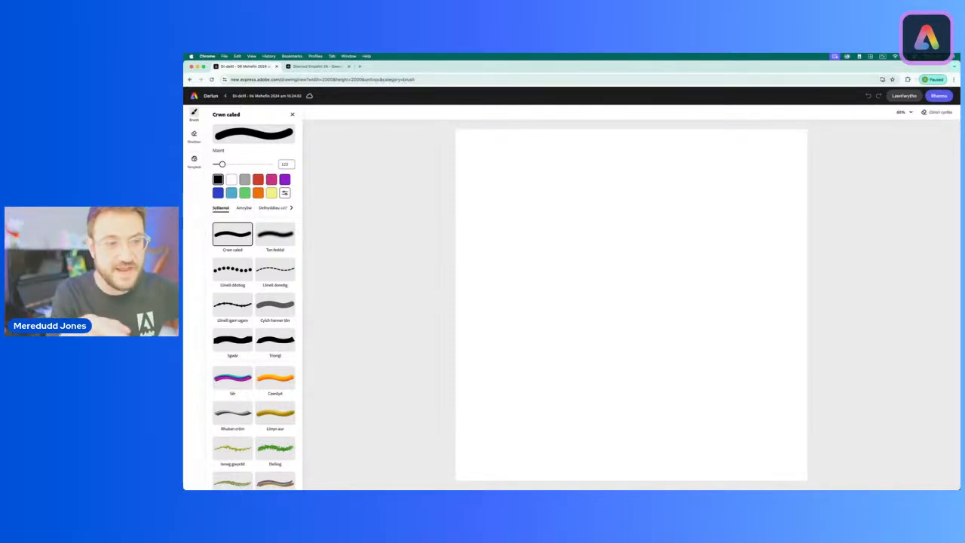
Step: Review the avatar and emotion-drawing activity on the Diwrnod Empathi page and return to the blank drawing
click(316, 66)
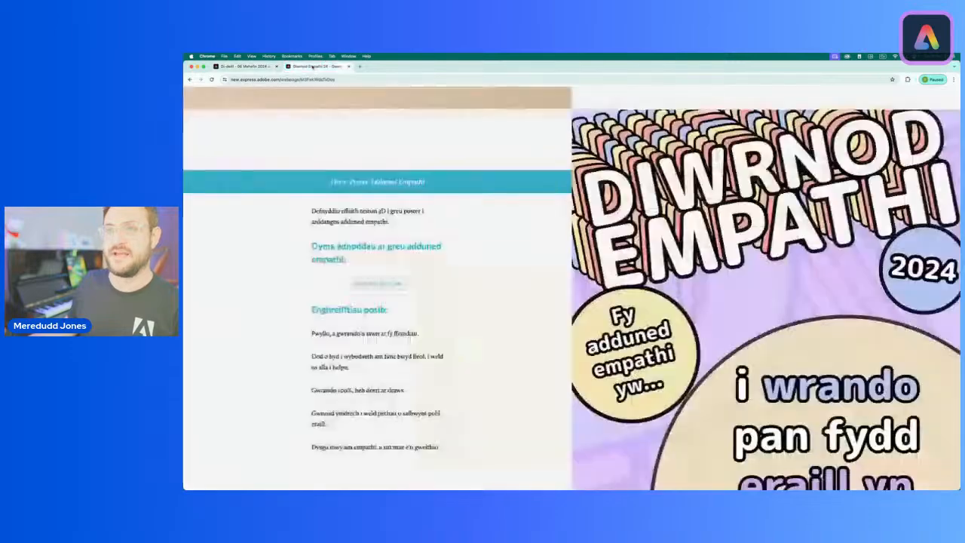
scroll(620, 214, down, 6)
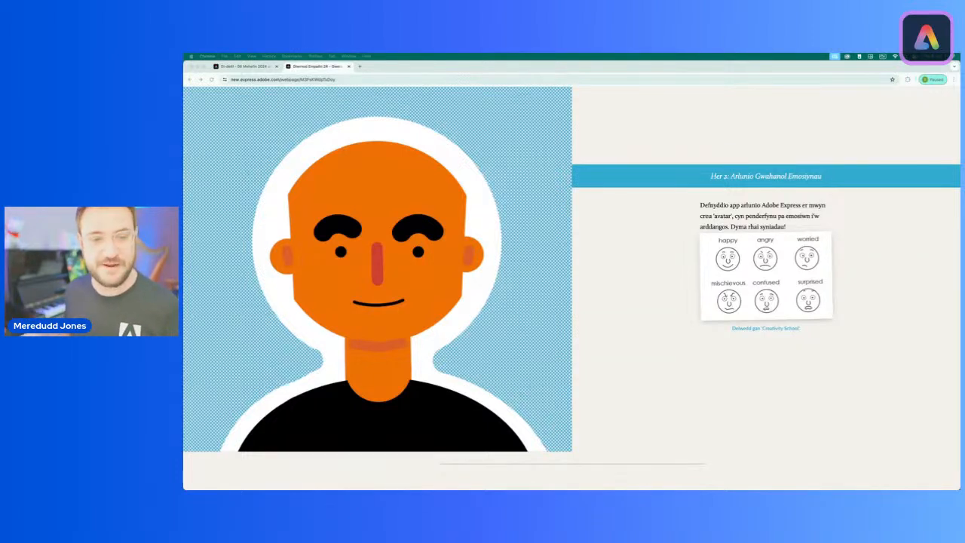
click(571, 269)
click(233, 67)
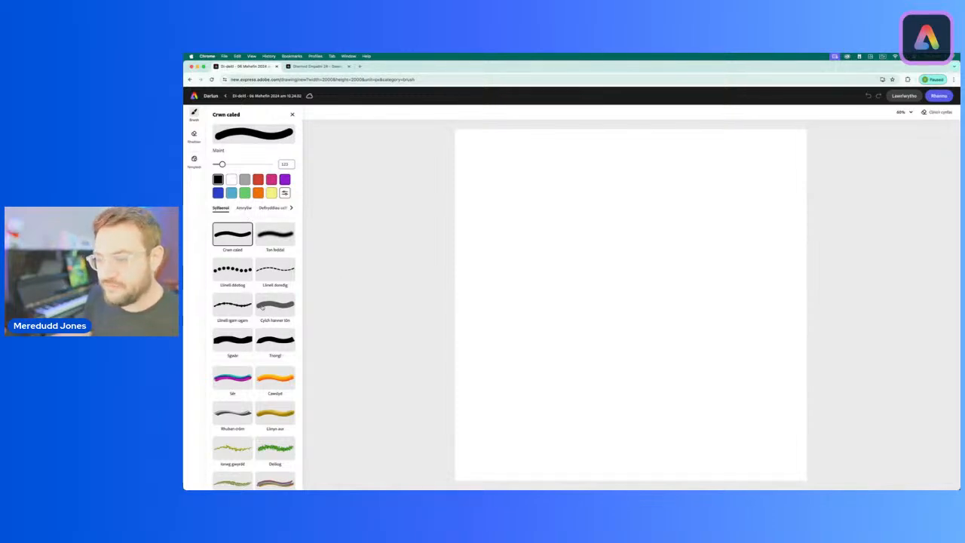
Step: Cover the whole canvas with light blue texture using the Argraffiadaeth Ffrengig art-material brush at size 1,000
scroll(234, 302, down, 3)
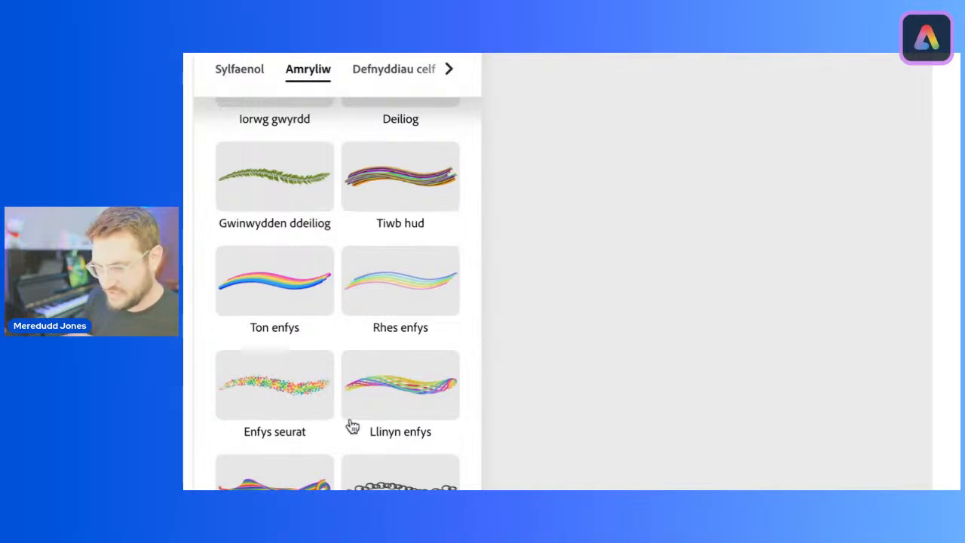
scroll(333, 418, down, 3)
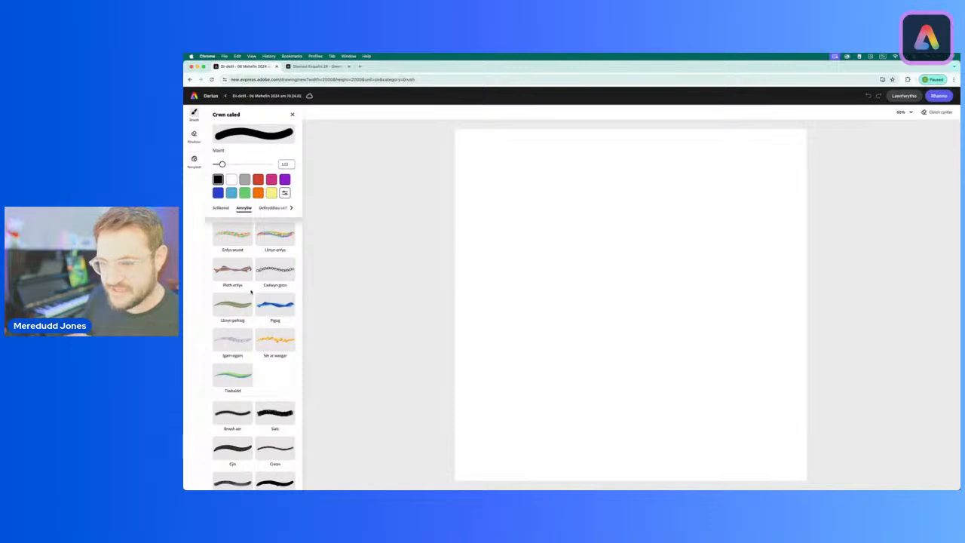
scroll(251, 292, up, 10)
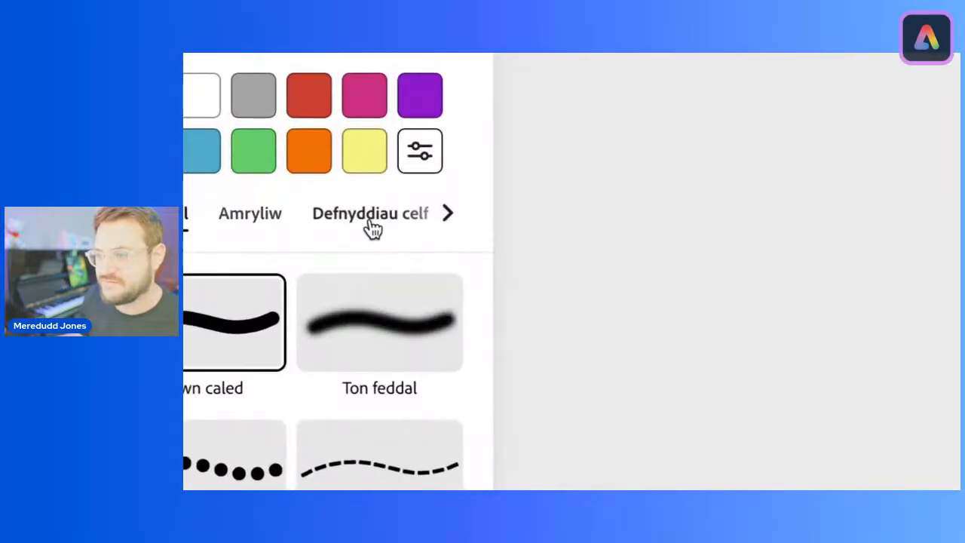
click(273, 210)
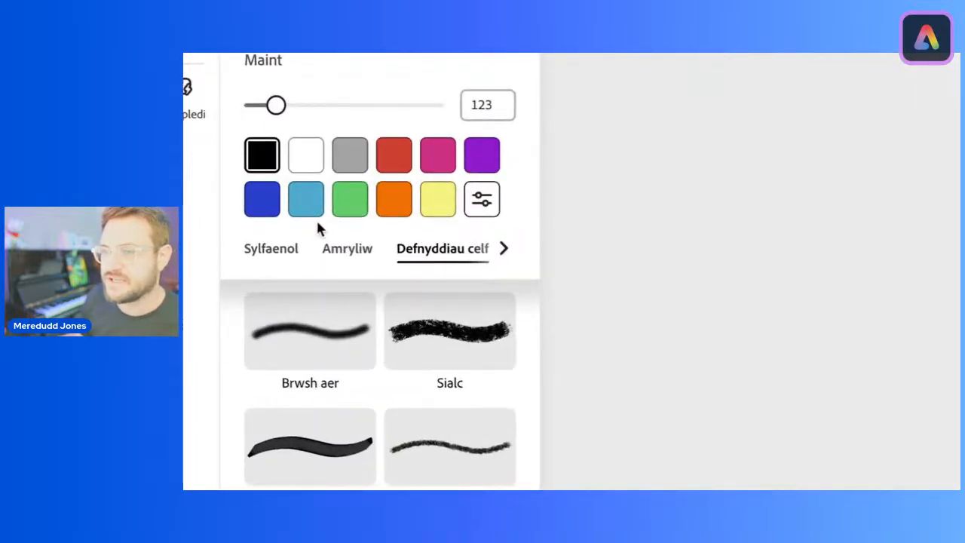
click(320, 202)
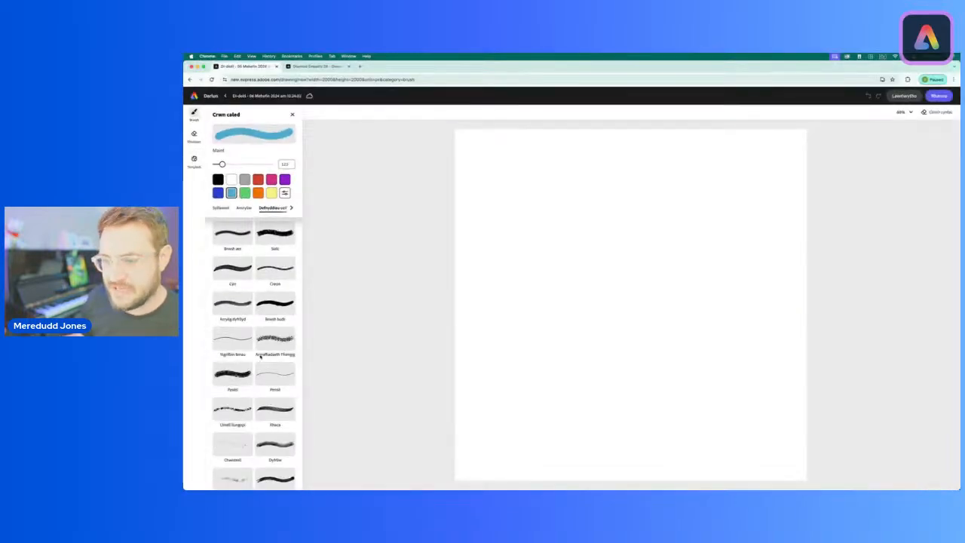
scroll(256, 388, down, 1)
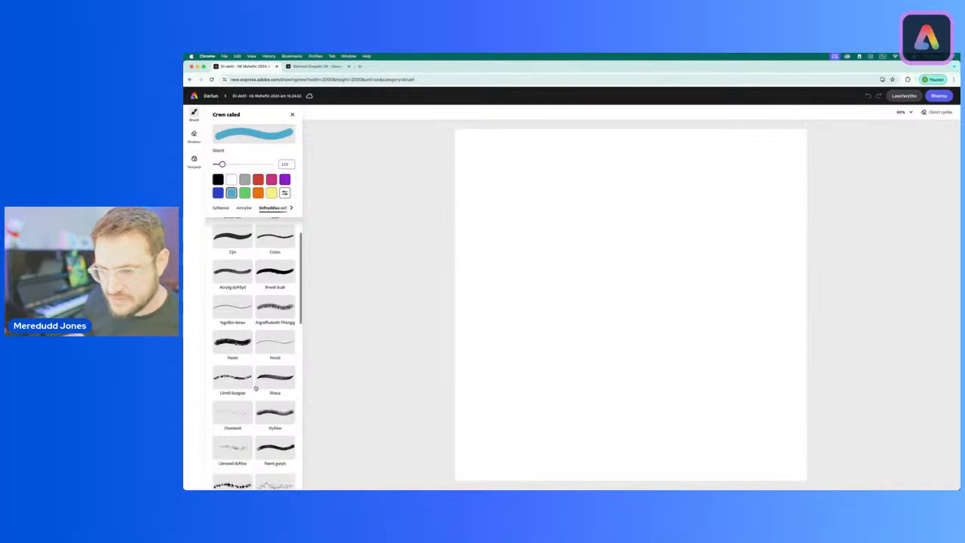
click(274, 306)
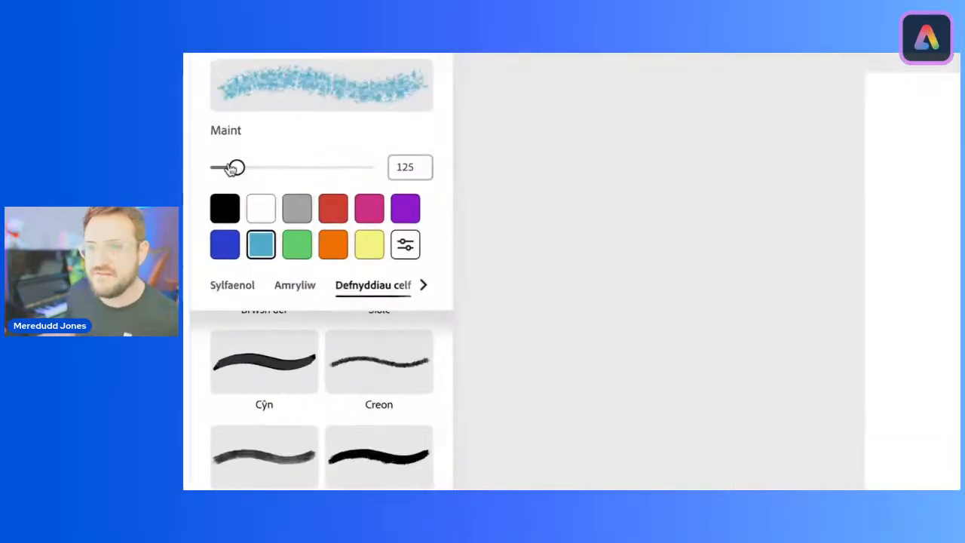
drag(234, 167, 446, 166)
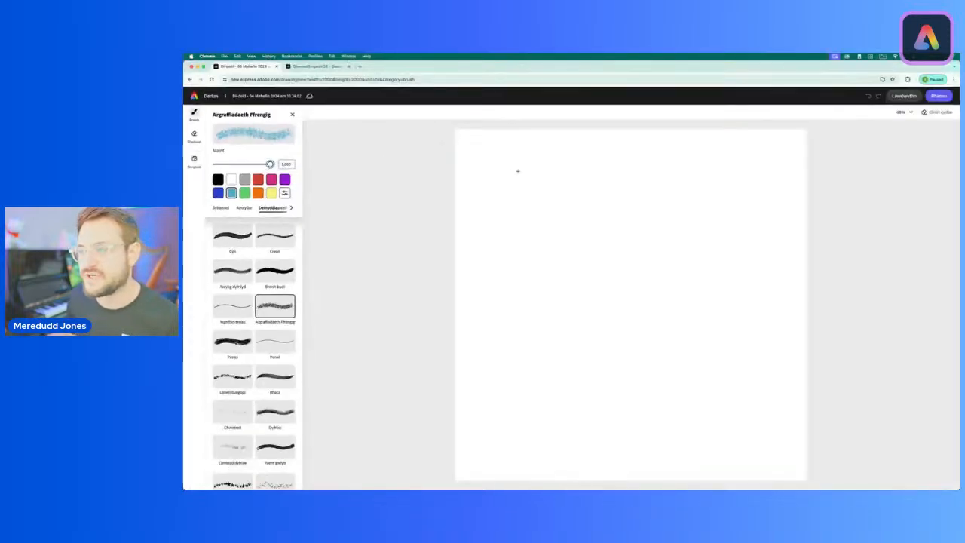
mouse_move(517, 171)
mouse_down()
mouse_move(649, 217)
mouse_move(784, 181)
mouse_move(483, 158)
mouse_move(513, 220)
mouse_up()
mouse_move(693, 151)
mouse_down()
mouse_move(792, 196)
mouse_move(732, 135)
mouse_move(782, 430)
mouse_move(747, 301)
mouse_move(528, 235)
mouse_move(442, 254)
mouse_move(746, 264)
mouse_move(705, 204)
mouse_move(816, 351)
mouse_move(814, 454)
mouse_move(833, 477)
mouse_move(468, 422)
mouse_move(664, 407)
mouse_move(571, 367)
mouse_move(528, 332)
mouse_up()
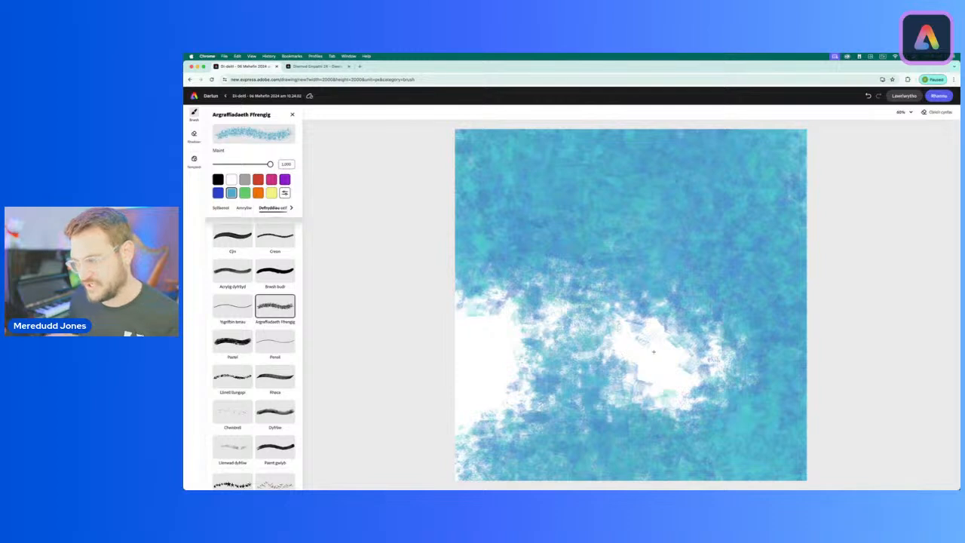
mouse_move(654, 351)
mouse_down()
mouse_move(618, 392)
mouse_move(723, 384)
mouse_move(640, 302)
mouse_move(499, 320)
mouse_move(483, 452)
mouse_move(573, 324)
mouse_move(468, 453)
mouse_move(634, 226)
mouse_move(581, 340)
mouse_move(615, 411)
mouse_move(543, 452)
mouse_up()
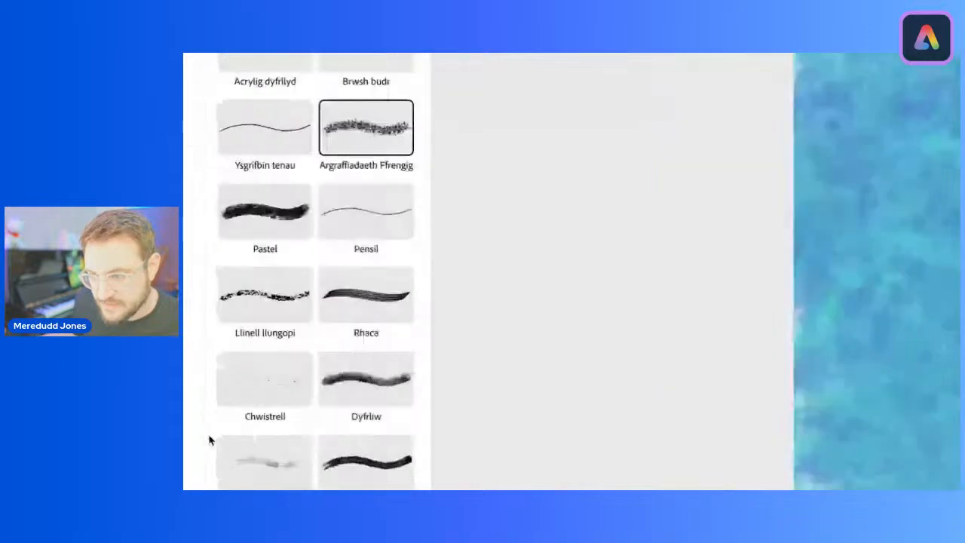
Step: Scatter yellow splatters across the blue background with the Chwistrell brush at size 1,000
click(232, 417)
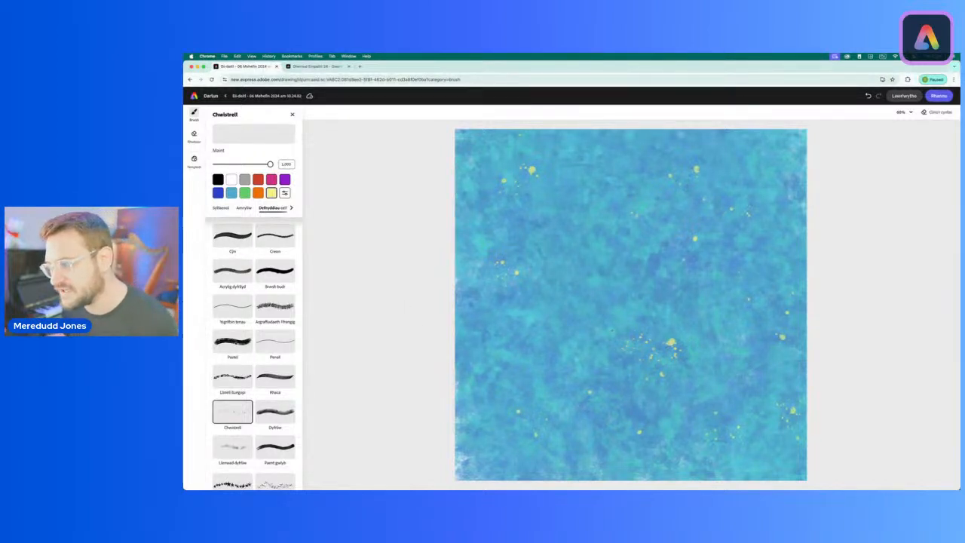
click(589, 282)
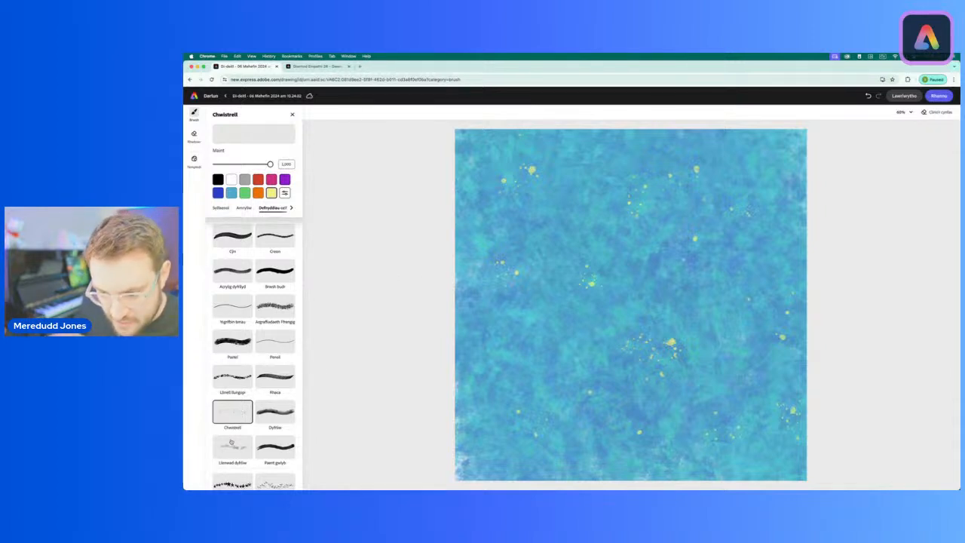
Step: Paint the canvas's lower-left corner dark blue with the Dyfrliw watercolour brush at size 1,000
scroll(231, 442, down, 2)
click(275, 362)
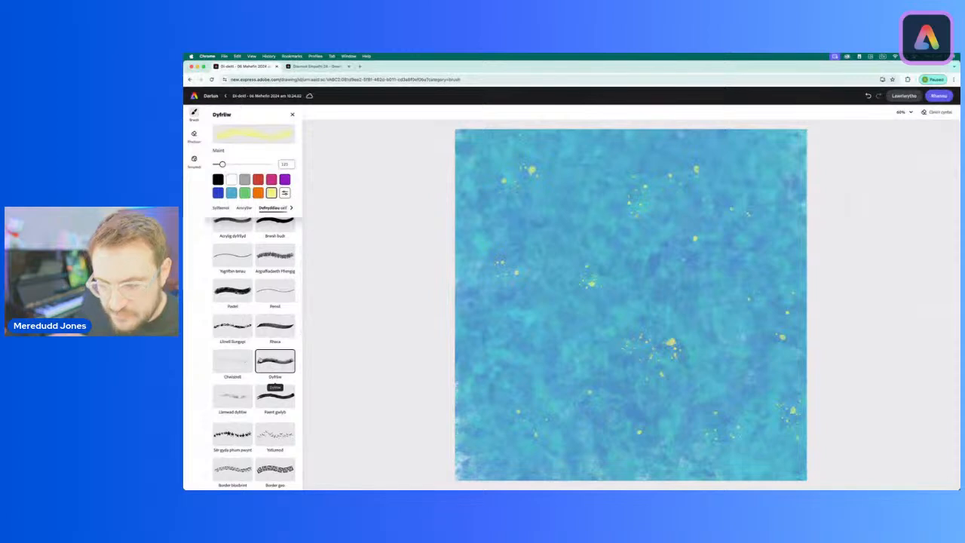
click(217, 193)
drag(222, 164, 239, 163)
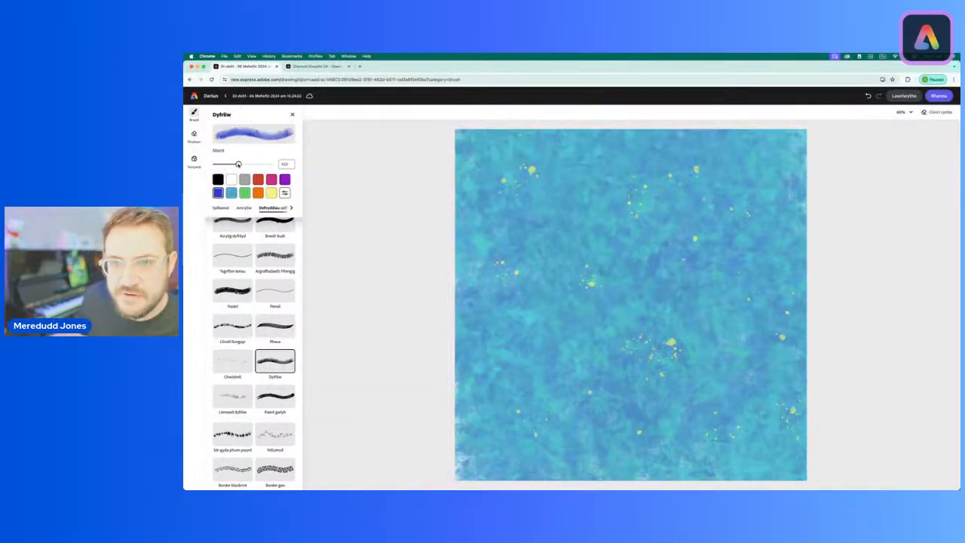
drag(457, 355, 676, 482)
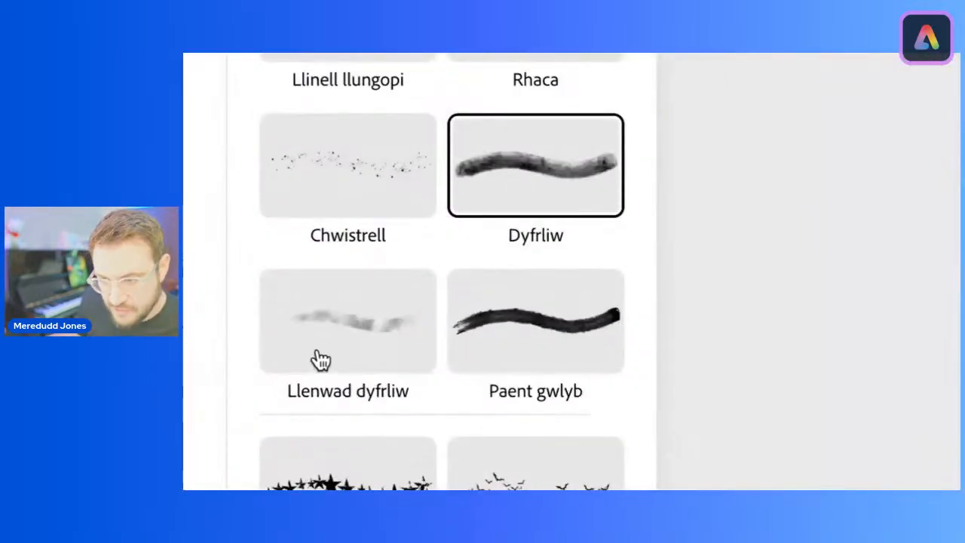
Step: Add soft dark blue washes over the canvas's upper and right-hand areas with the Llenwad dyfrliw brush at size 1,000
click(228, 401)
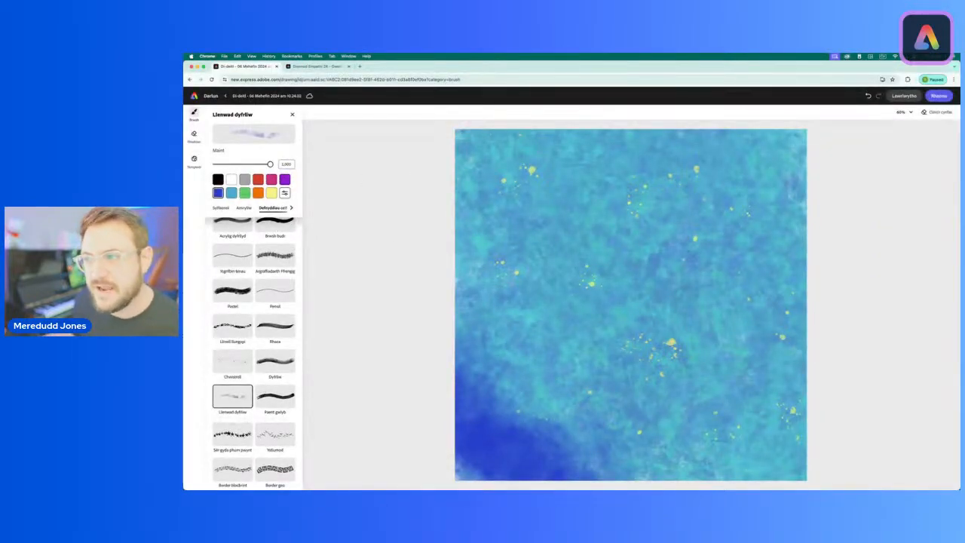
mouse_move(614, 174)
mouse_down()
mouse_move(784, 242)
mouse_move(626, 177)
mouse_move(777, 203)
mouse_up()
mouse_move(758, 290)
mouse_down()
mouse_move(763, 396)
mouse_move(711, 432)
mouse_up()
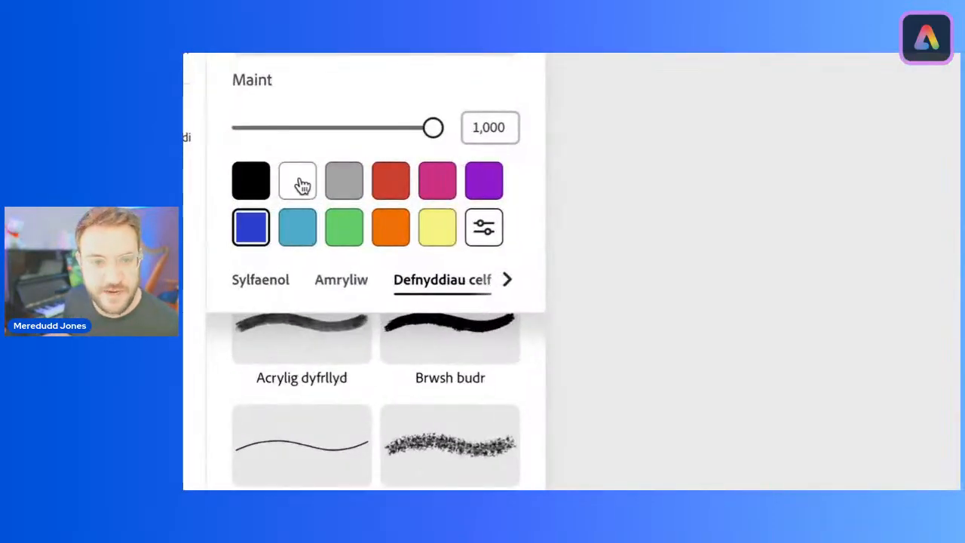
Step: Place a white head circle at the canvas centre with the Crwn caled brush at size 1,000, and reduce the brush to about 160
click(232, 181)
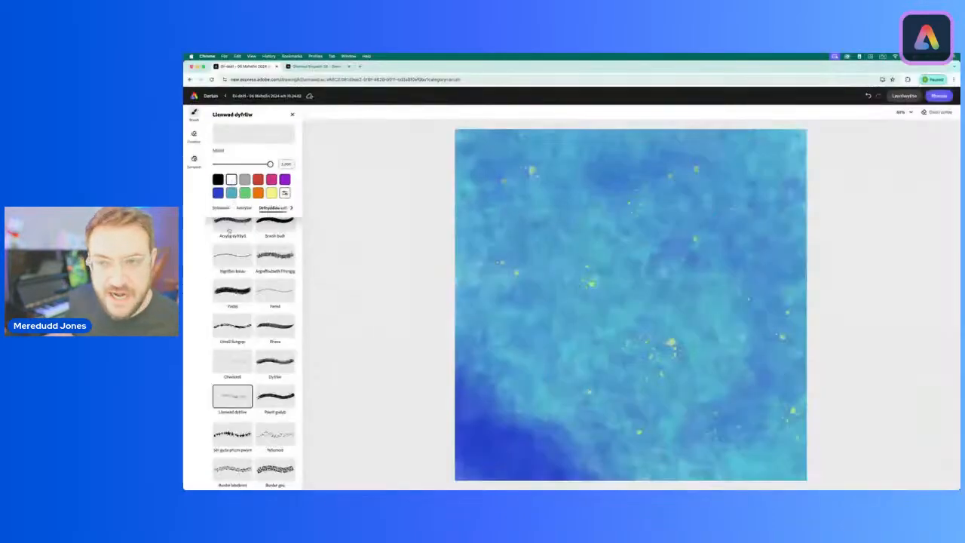
scroll(269, 449, up, 1)
click(220, 208)
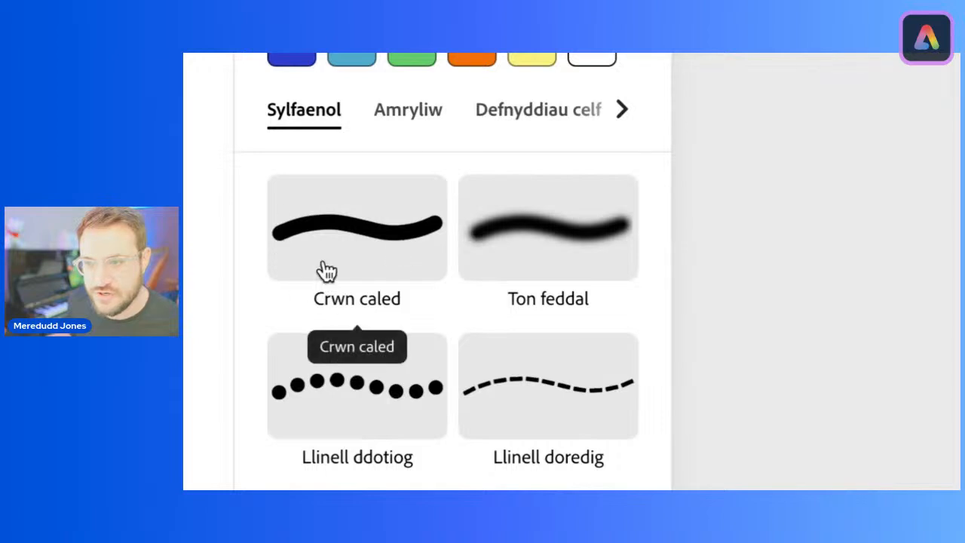
click(375, 229)
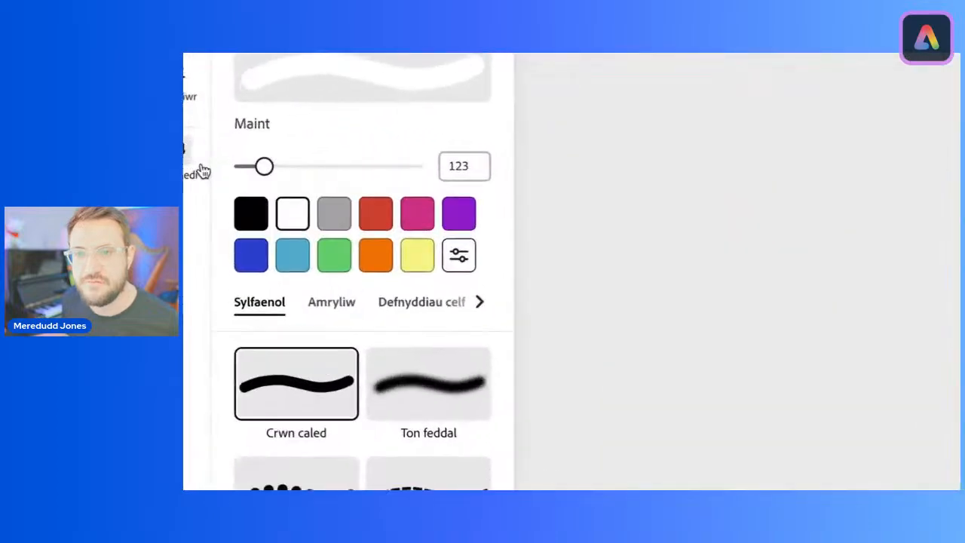
drag(263, 171, 633, 180)
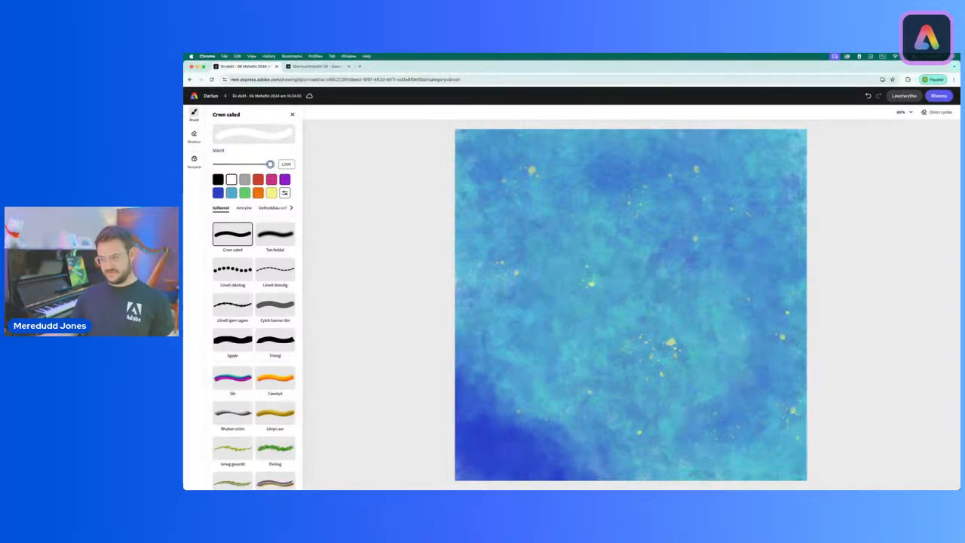
scroll(631, 305, right, 1)
scroll(630, 305, down, 1)
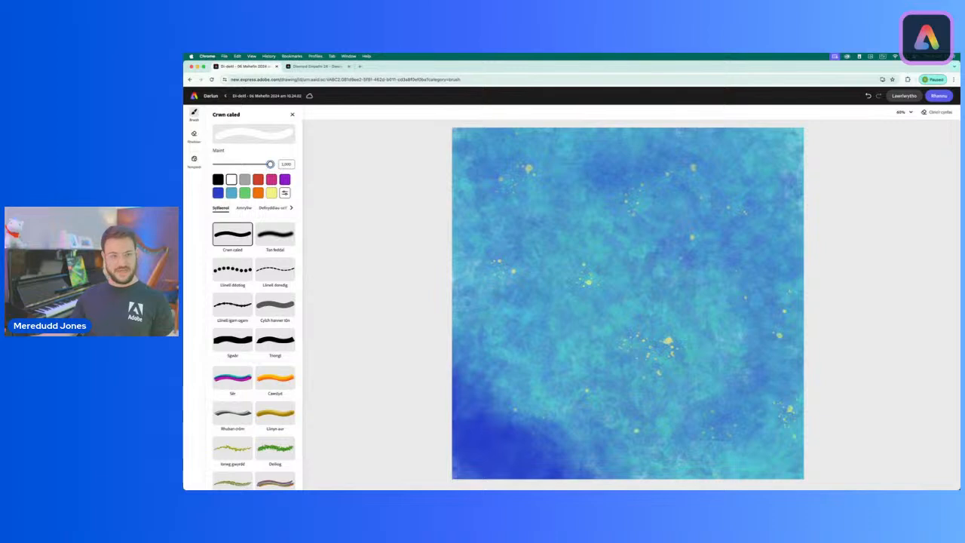
click(622, 299)
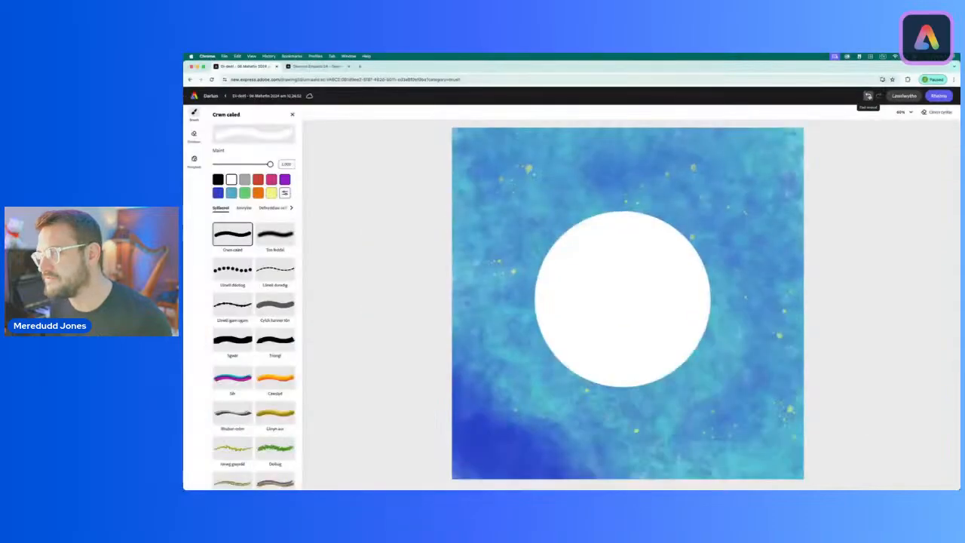
click(667, 162)
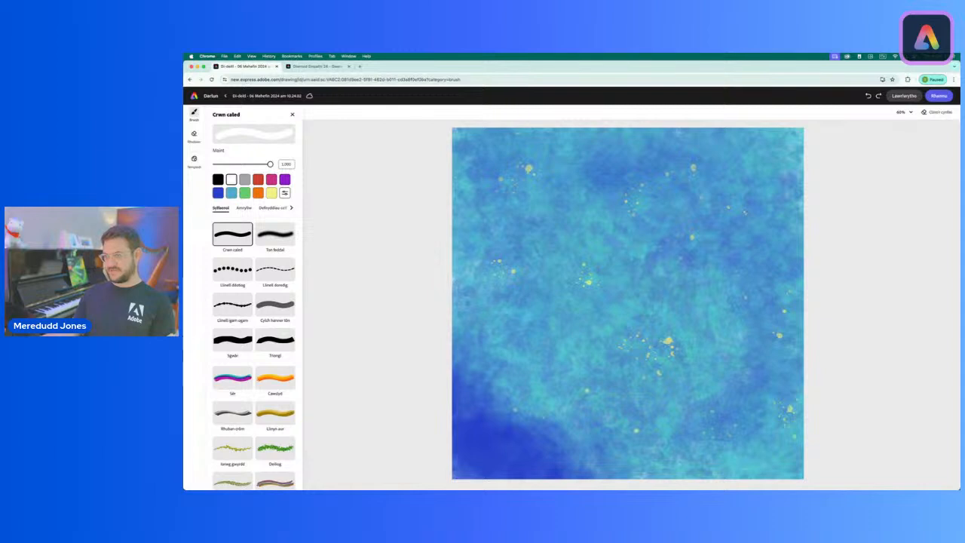
click(621, 297)
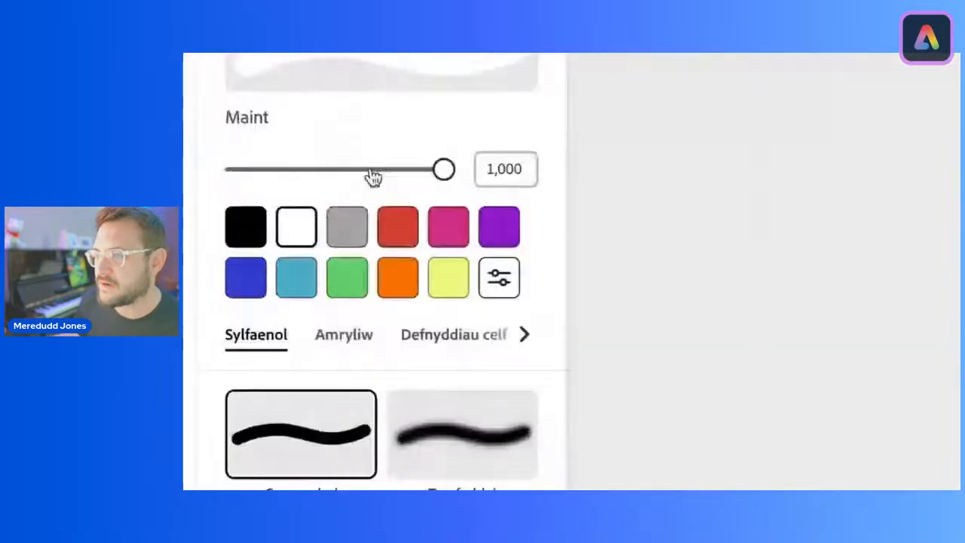
drag(443, 170, 269, 176)
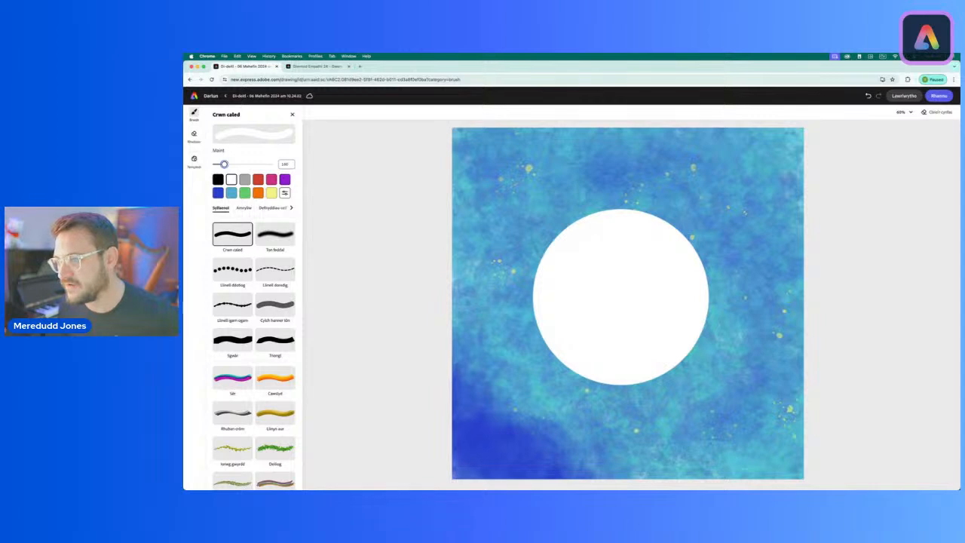
mouse_move(531, 202)
mouse_down()
mouse_move(474, 178)
mouse_move(498, 141)
mouse_move(538, 141)
mouse_move(558, 177)
mouse_move(545, 196)
mouse_move(527, 184)
mouse_up()
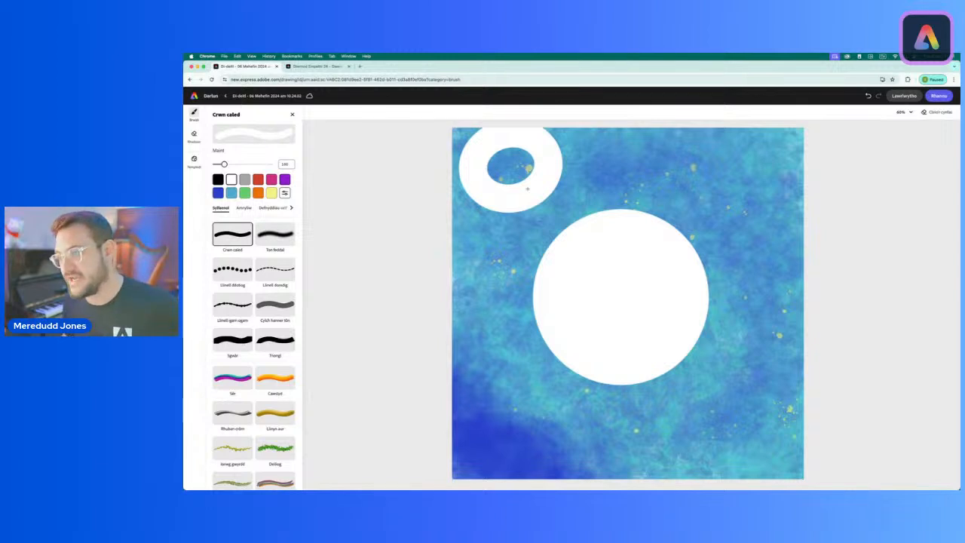
drag(527, 189, 480, 155)
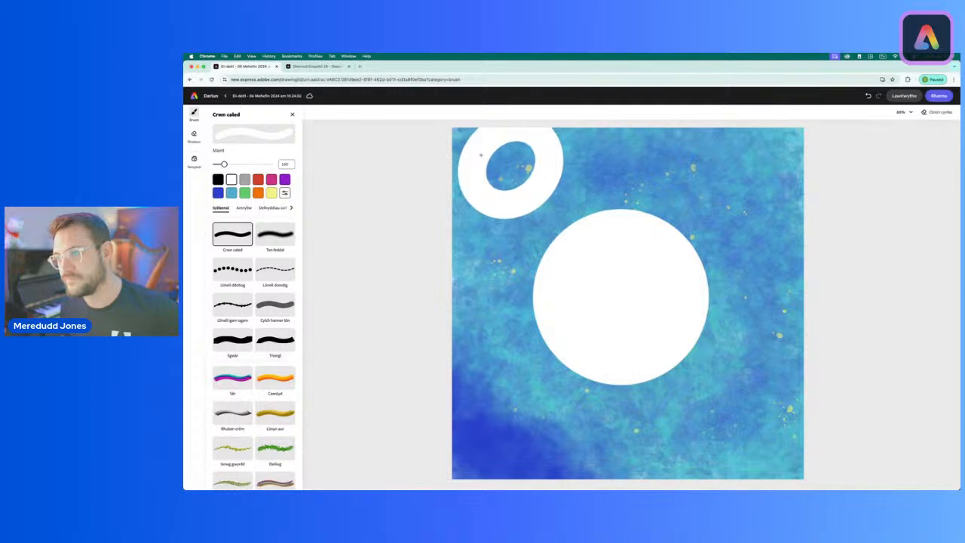
click(867, 96)
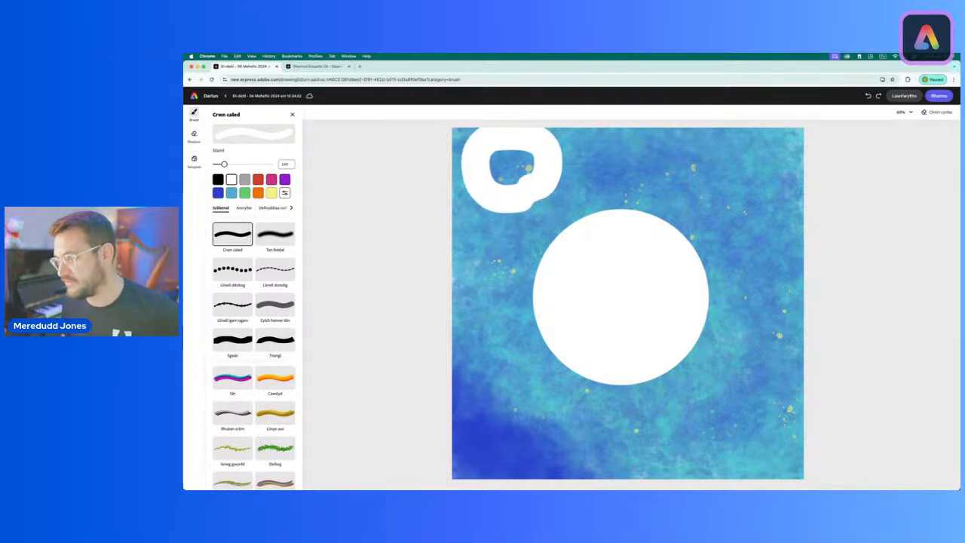
click(868, 95)
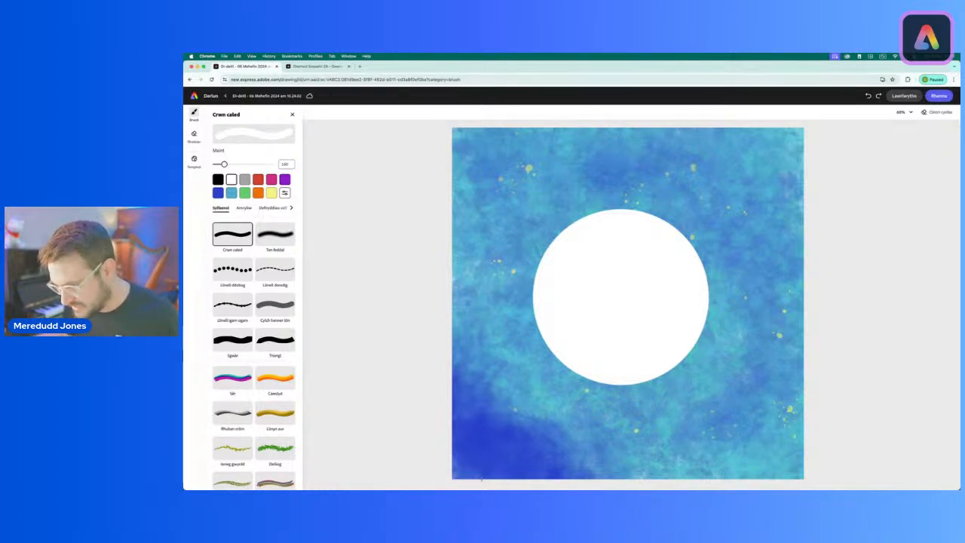
Step: Draw a white arch for the avatar's shoulders from the canvas's lower-left edge, under the head, to the lower-right edge
mouse_move(480, 476)
mouse_down()
mouse_move(493, 432)
mouse_move(527, 393)
mouse_move(591, 367)
mouse_move(631, 365)
mouse_move(724, 389)
mouse_move(770, 480)
mouse_up()
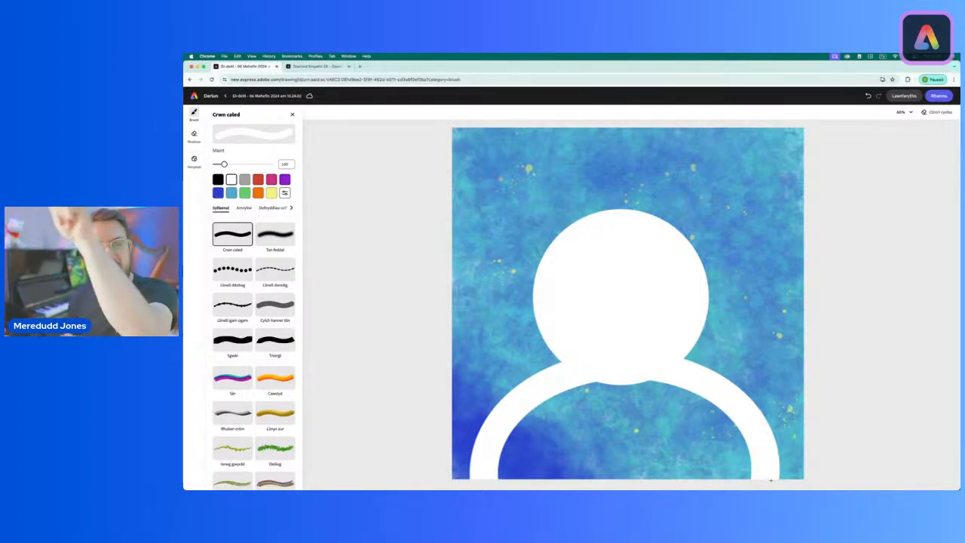
key(ctrl+z)
mouse_move(705, 422)
mouse_down()
mouse_move(636, 334)
mouse_move(687, 358)
mouse_move(766, 424)
mouse_move(774, 456)
mouse_move(689, 195)
mouse_move(661, 197)
mouse_move(708, 279)
mouse_move(756, 402)
mouse_move(725, 418)
mouse_move(600, 444)
mouse_move(592, 468)
mouse_move(669, 476)
mouse_move(749, 461)
mouse_move(772, 478)
mouse_up()
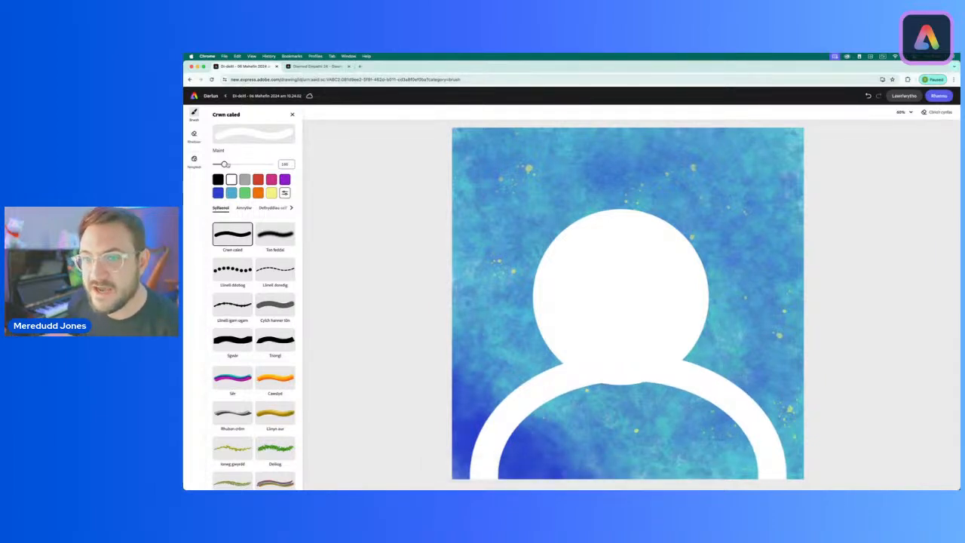
Step: Fill the area inside the avatar's shoulder arch with white, using the Crwn caled brush at size 407
drag(225, 165, 236, 165)
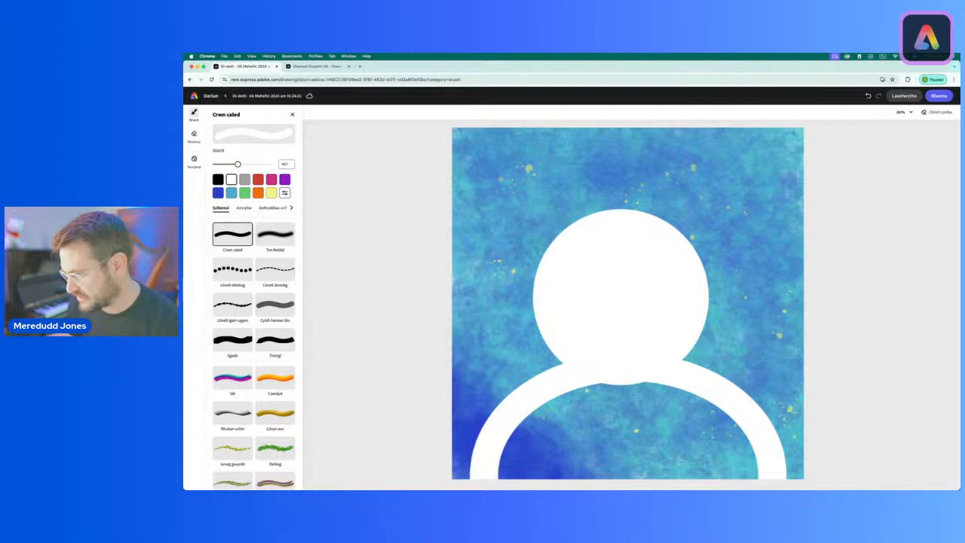
mouse_move(648, 455)
mouse_down()
mouse_move(721, 457)
mouse_move(737, 470)
mouse_move(683, 424)
mouse_up()
mouse_move(644, 415)
mouse_down()
mouse_move(664, 411)
mouse_move(555, 424)
mouse_move(522, 463)
mouse_move(608, 468)
mouse_up()
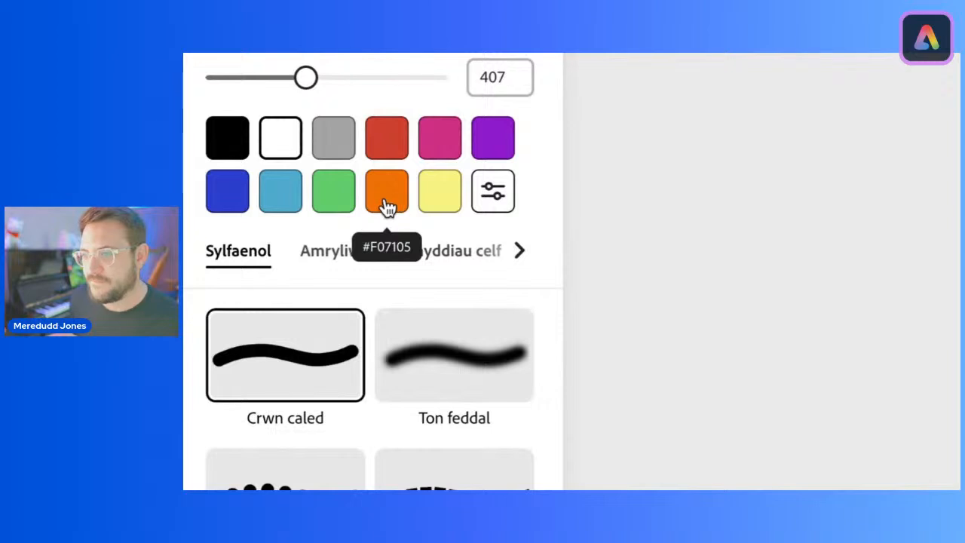
Step: Place an orange (#F07105) face circle in the centre of the white head with the Crwn caled brush at size 800
click(388, 198)
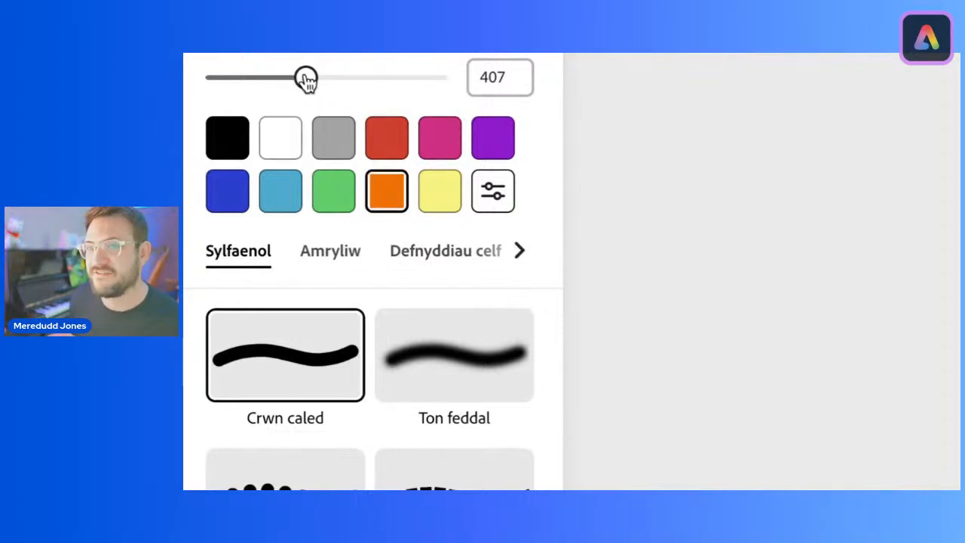
drag(305, 79, 438, 77)
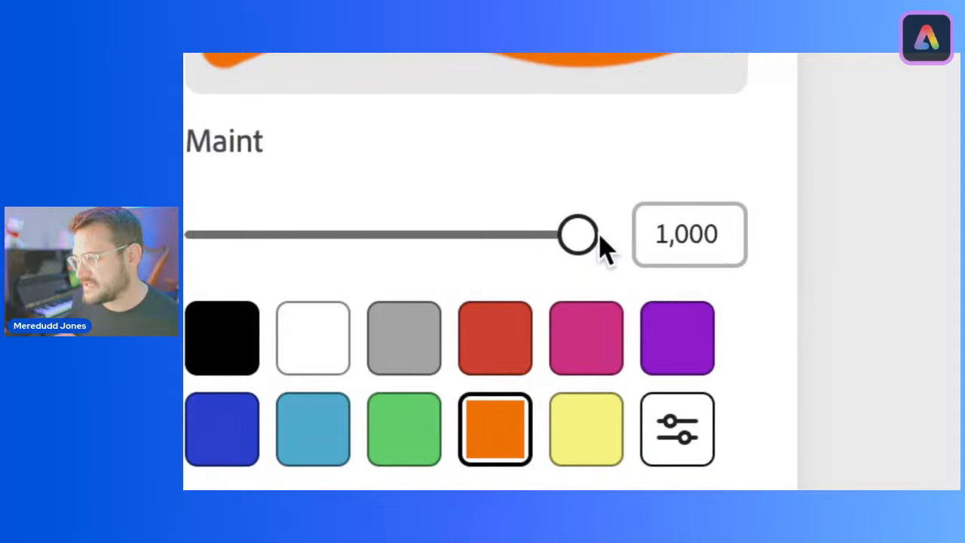
drag(657, 233, 724, 233)
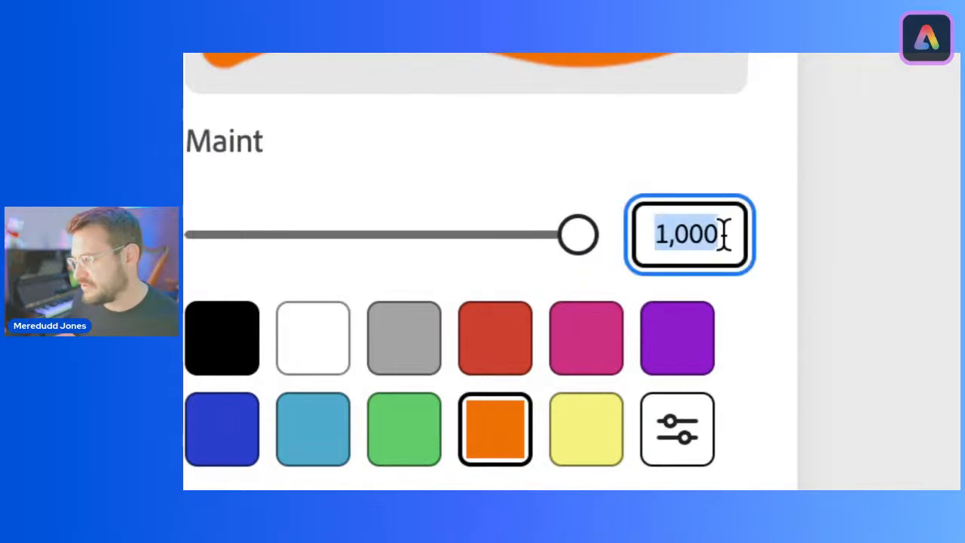
text(800)
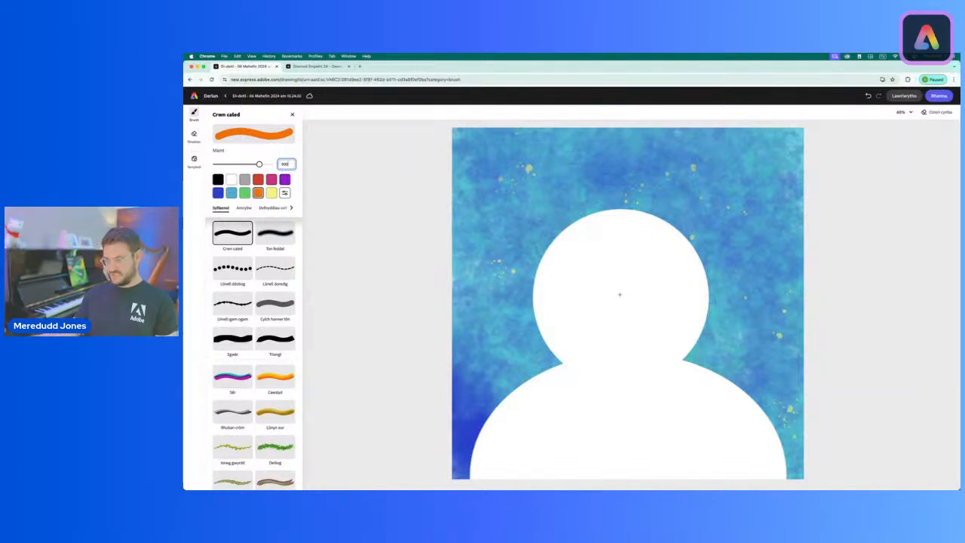
click(620, 295)
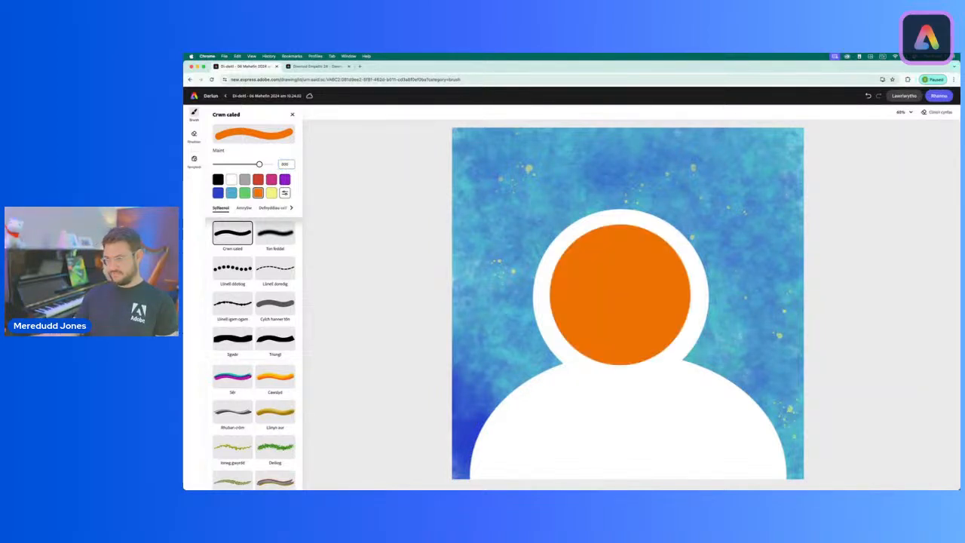
click(868, 96)
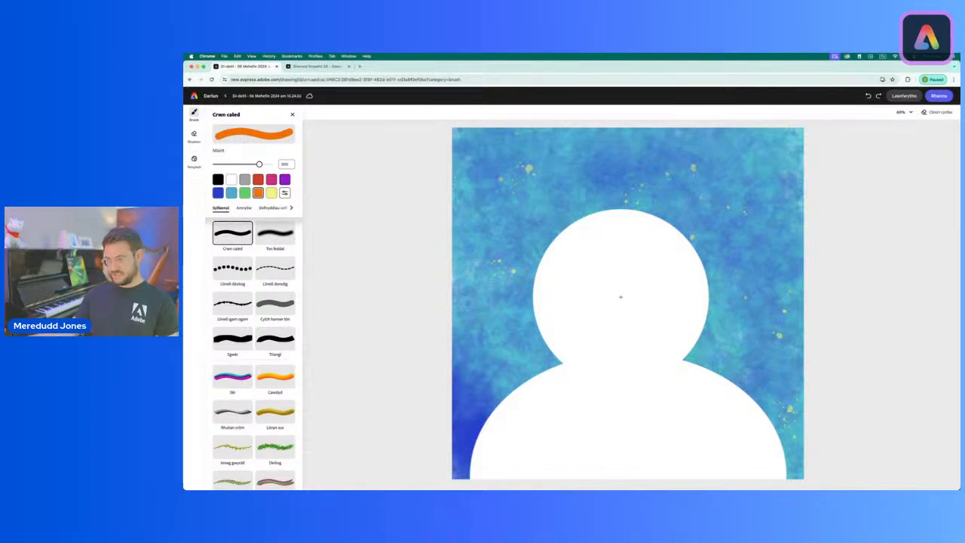
click(621, 296)
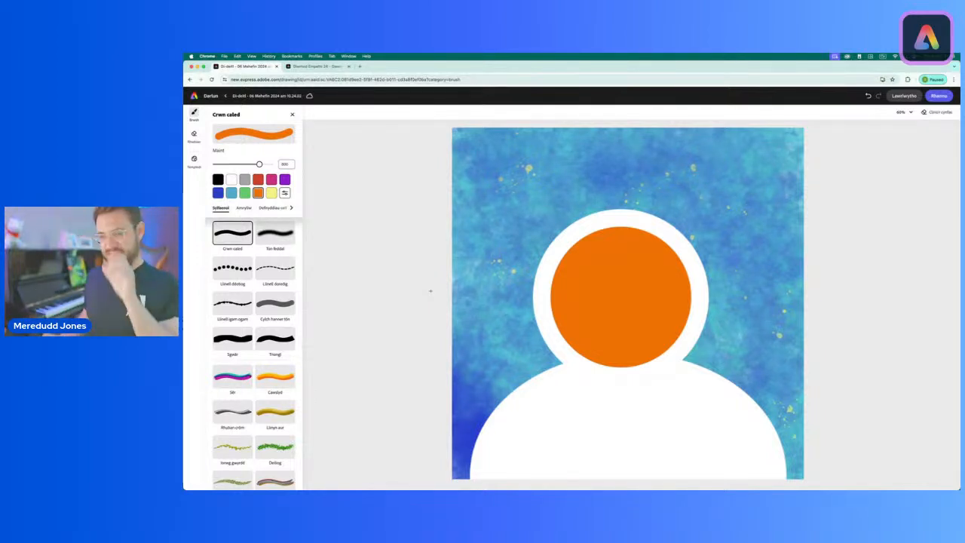
Step: Draw a black arch inside the white shoulders and fill the area beneath it in black with the brush at size 277
click(218, 180)
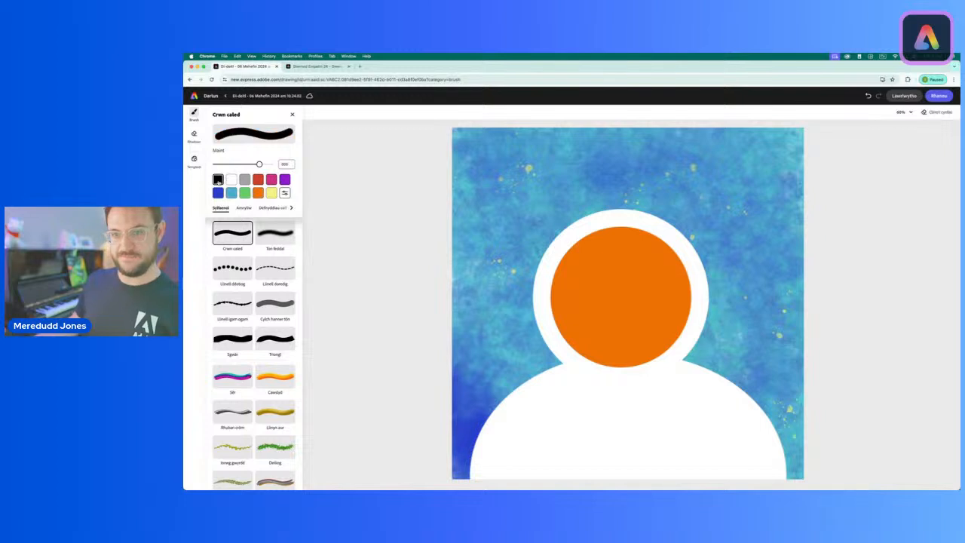
drag(219, 164, 225, 165)
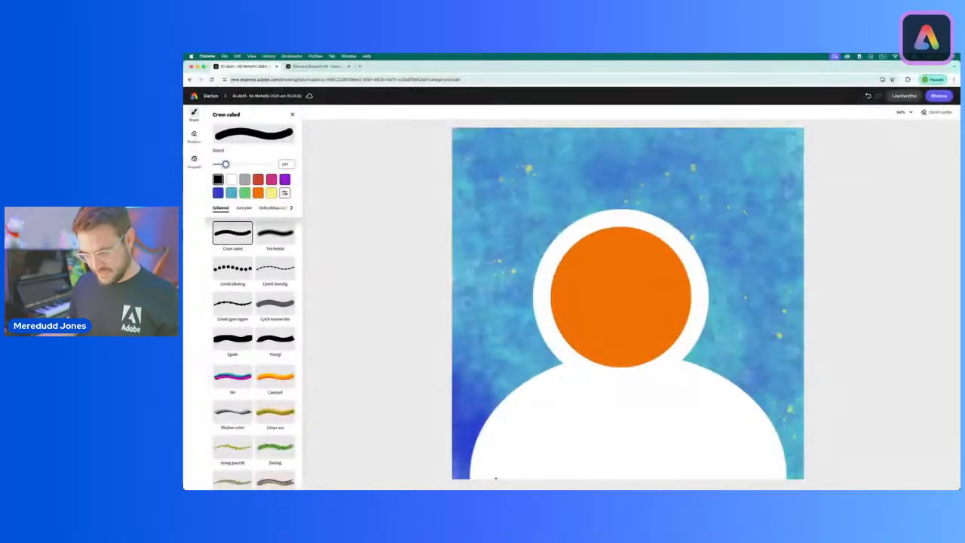
mouse_move(494, 477)
mouse_down()
mouse_move(557, 408)
mouse_move(650, 392)
mouse_move(688, 397)
mouse_move(732, 435)
mouse_move(761, 478)
mouse_up()
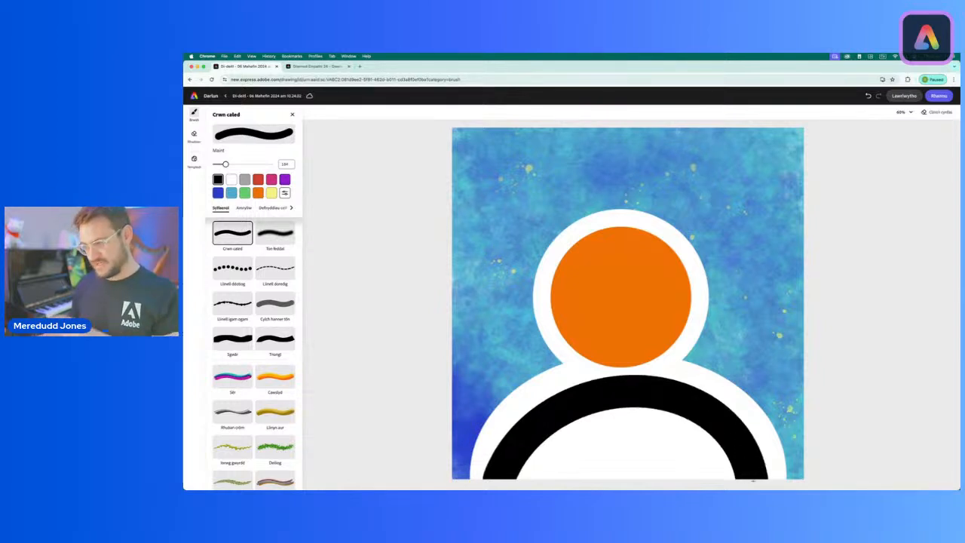
mouse_move(753, 480)
mouse_down()
mouse_move(737, 466)
mouse_move(758, 478)
mouse_move(746, 476)
mouse_up()
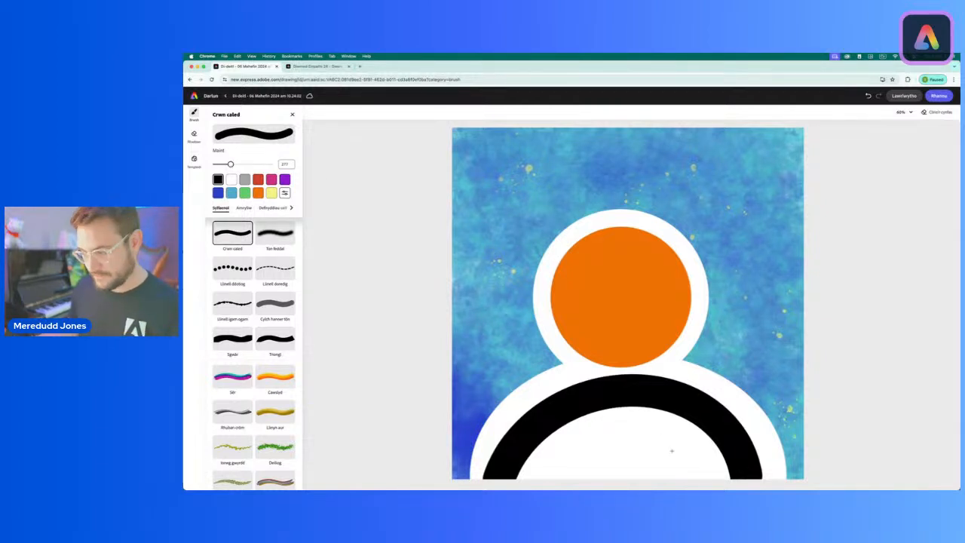
mouse_move(722, 469)
mouse_down()
mouse_move(530, 468)
mouse_move(556, 445)
mouse_move(620, 424)
mouse_move(706, 442)
mouse_up()
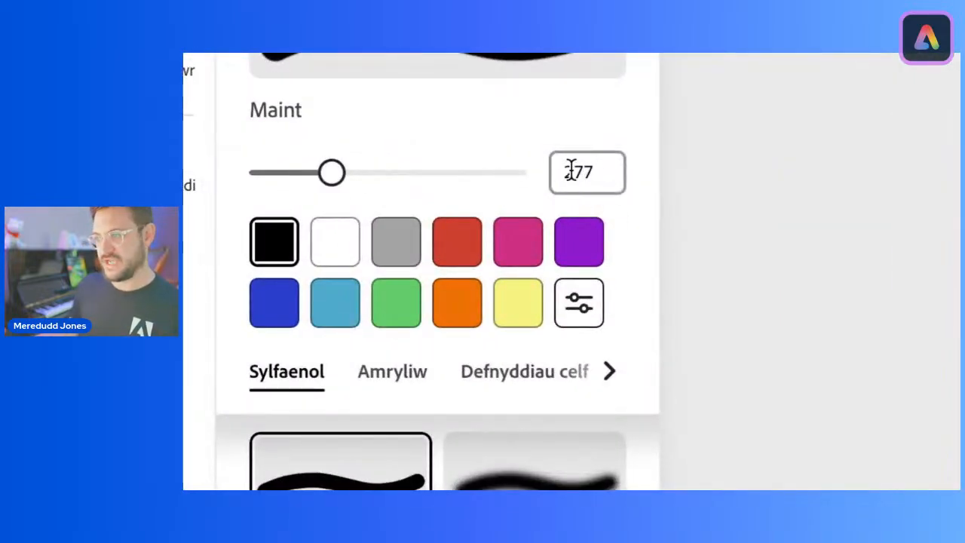
Step: Draw a short orange neck from the base of the face down into the black shoulders at brush size 277
click(449, 307)
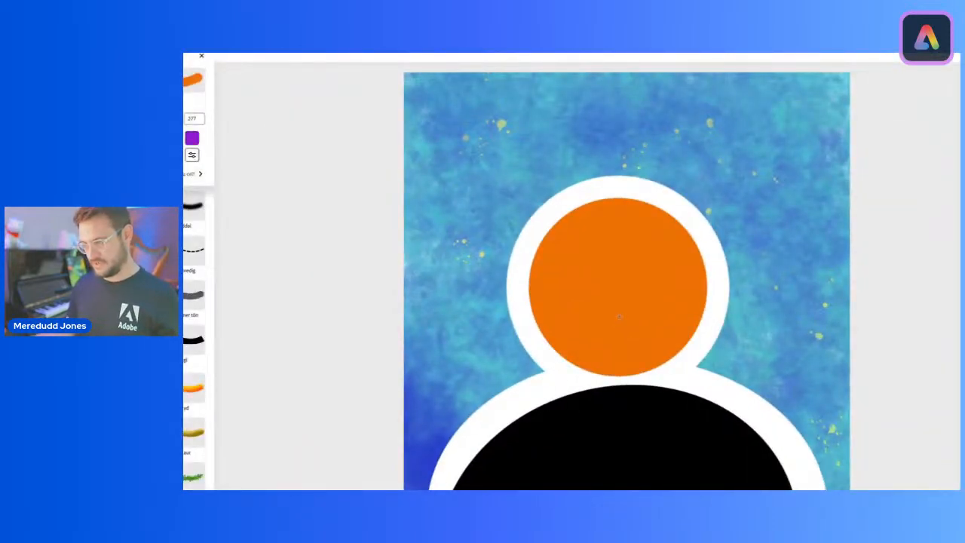
mouse_move(622, 359)
mouse_down()
mouse_move(636, 426)
mouse_move(665, 425)
mouse_move(672, 413)
mouse_move(573, 411)
mouse_move(549, 380)
mouse_move(575, 406)
mouse_move(623, 392)
mouse_up()
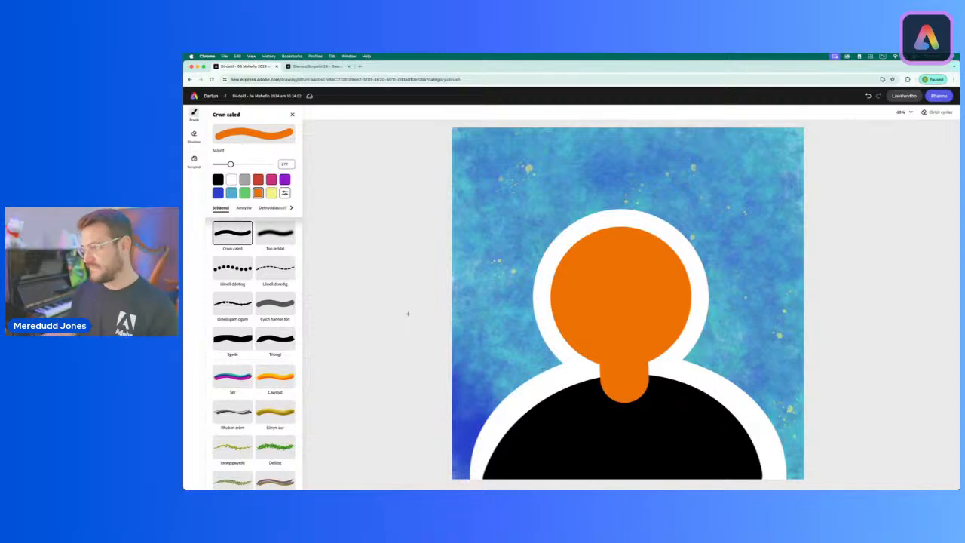
Step: Check the face shape of the finished avatar in the other open document, and choose the Sgwâr brush in white for the drawing
click(301, 67)
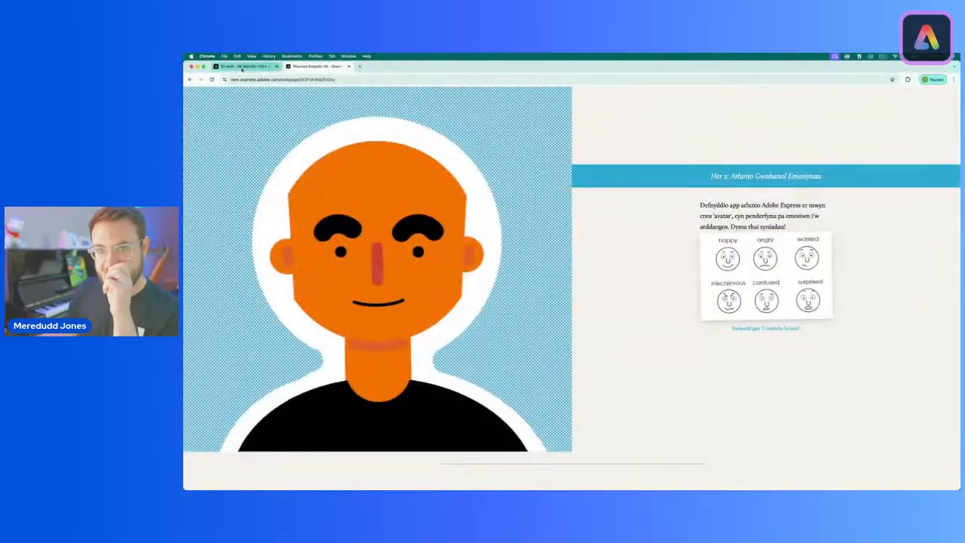
click(240, 67)
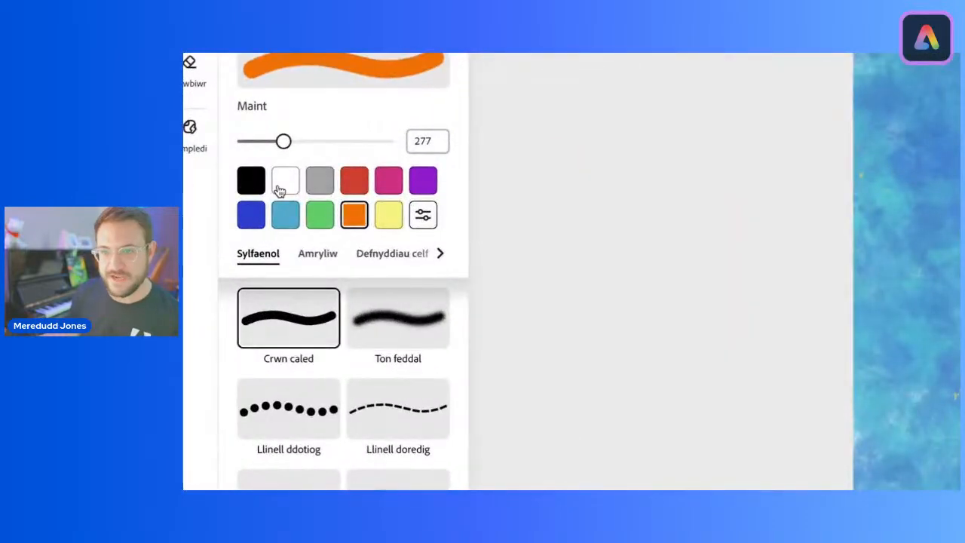
click(229, 182)
scroll(302, 400, down, 3)
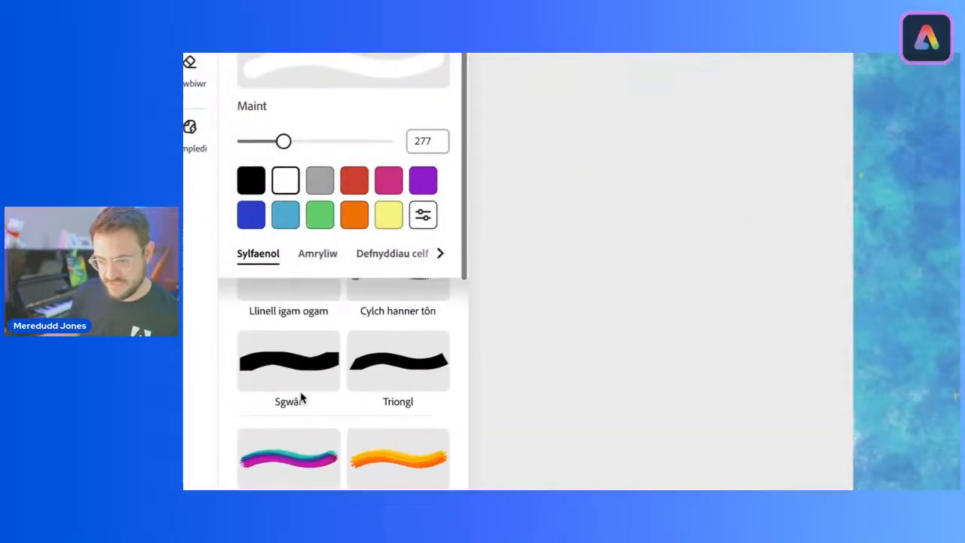
click(285, 385)
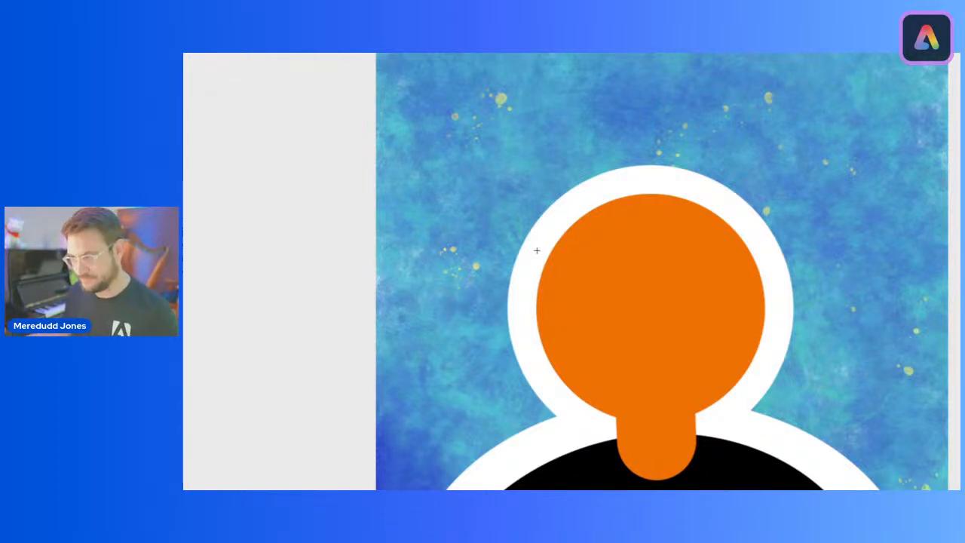
drag(536, 250, 536, 280)
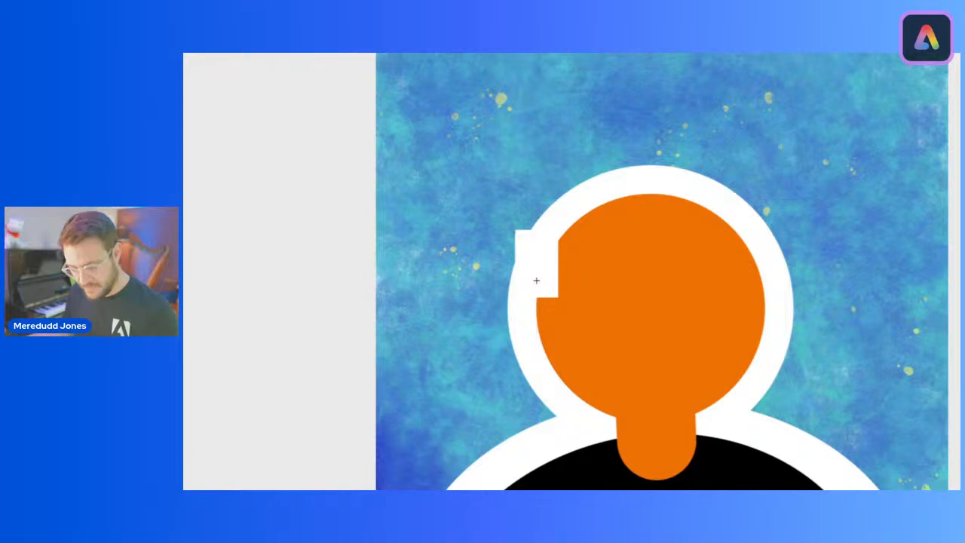
key(super+Tab)
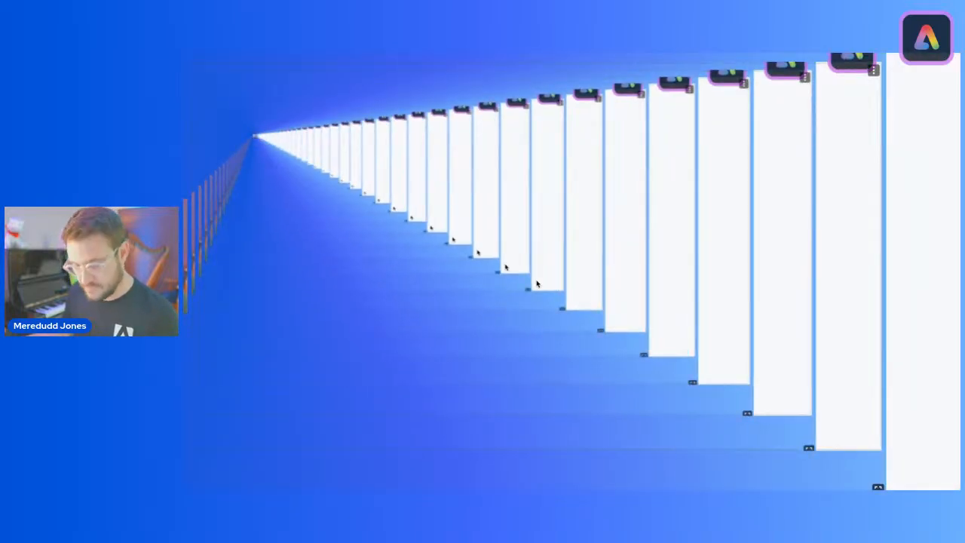
key(Escape)
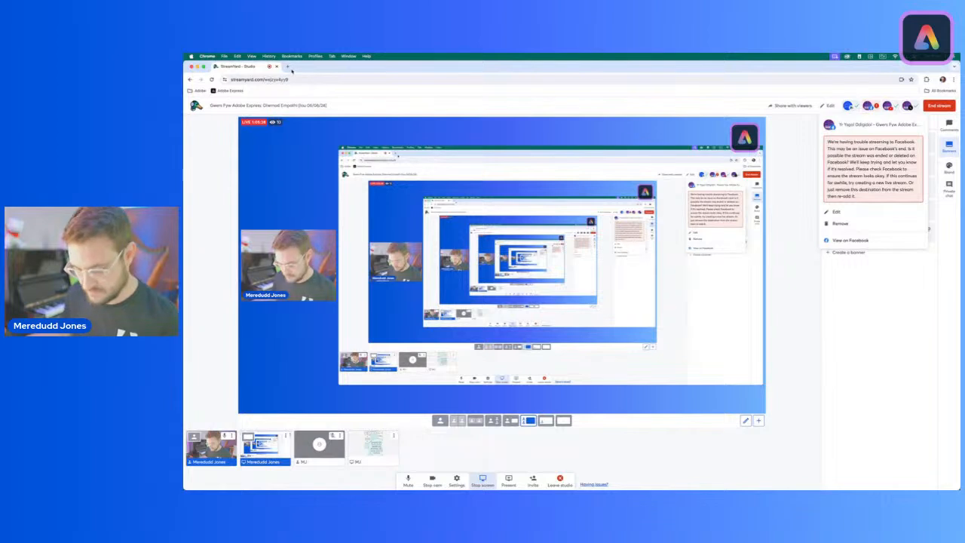
key(super+grave)
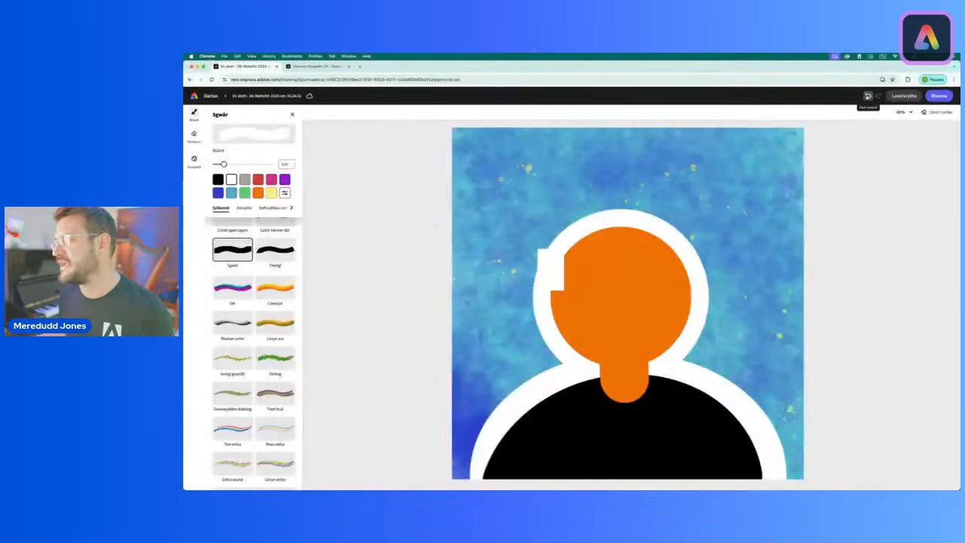
click(867, 95)
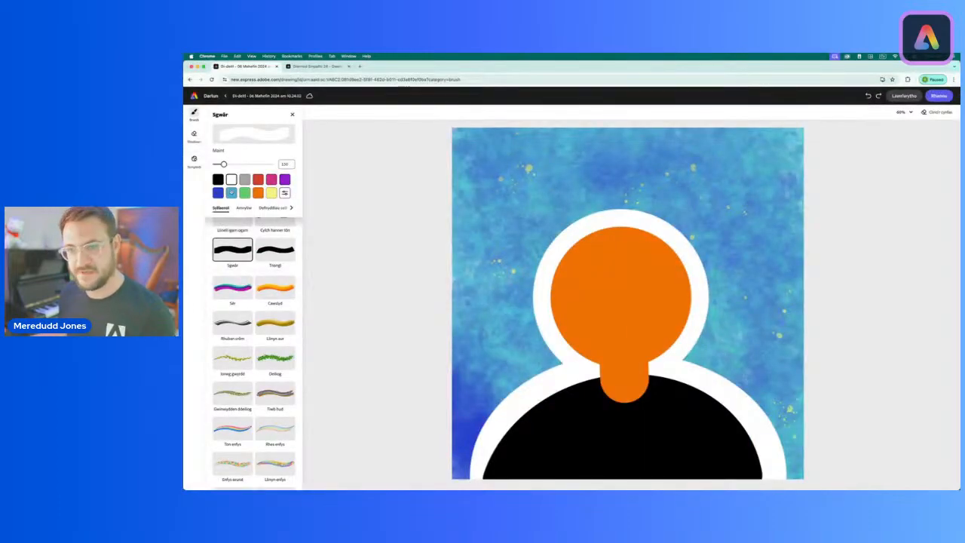
Step: Trim the left and right sides of the orange face straight with vertical white strokes, using the Sgwâr brush at size 83
drag(219, 164, 218, 164)
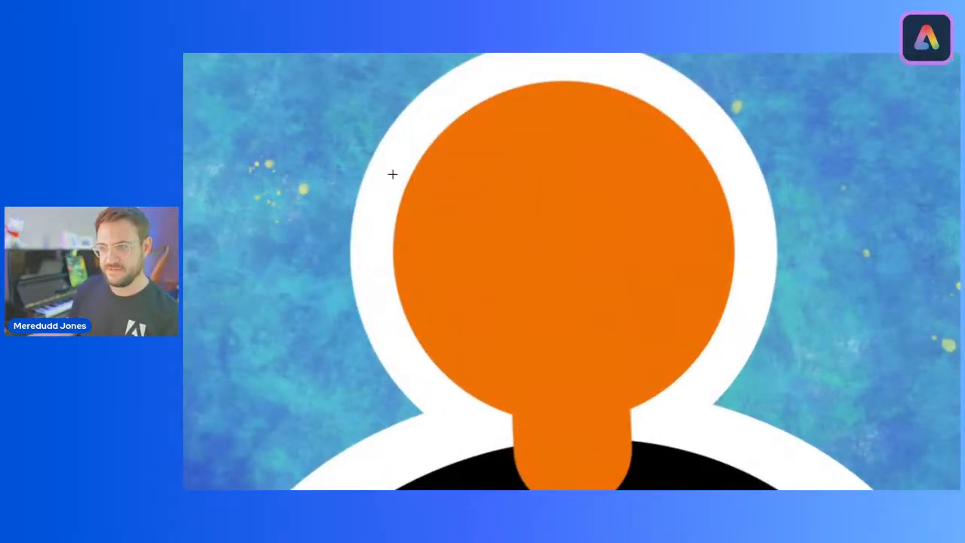
mouse_move(393, 172)
mouse_down()
mouse_move(395, 331)
mouse_move(501, 359)
mouse_move(615, 317)
mouse_move(613, 304)
mouse_move(506, 383)
mouse_move(416, 383)
mouse_move(352, 353)
mouse_move(332, 315)
mouse_move(346, 353)
mouse_move(416, 394)
mouse_move(563, 260)
mouse_move(517, 353)
mouse_move(448, 367)
mouse_move(408, 310)
mouse_move(393, 319)
mouse_move(399, 339)
mouse_move(393, 326)
mouse_move(386, 340)
mouse_move(365, 334)
mouse_move(396, 336)
mouse_up()
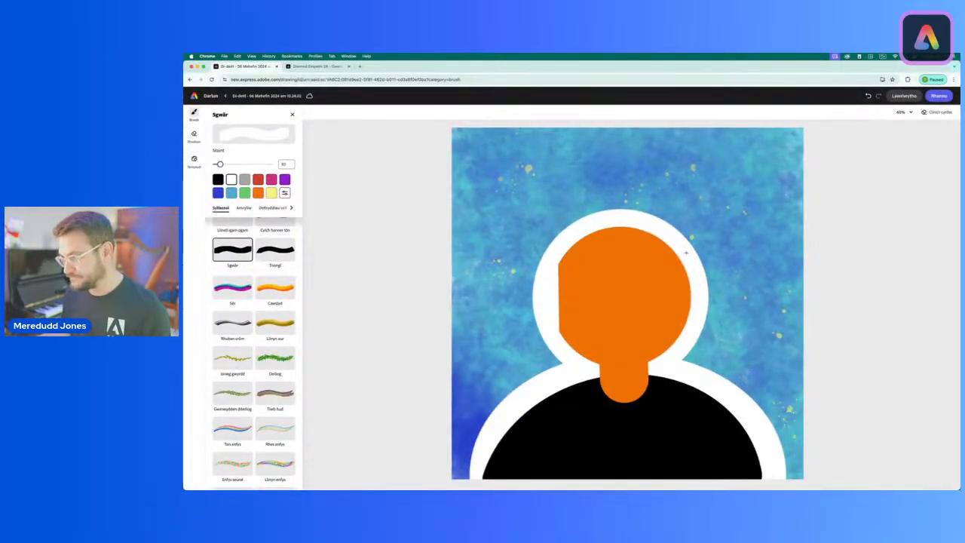
drag(686, 254, 685, 276)
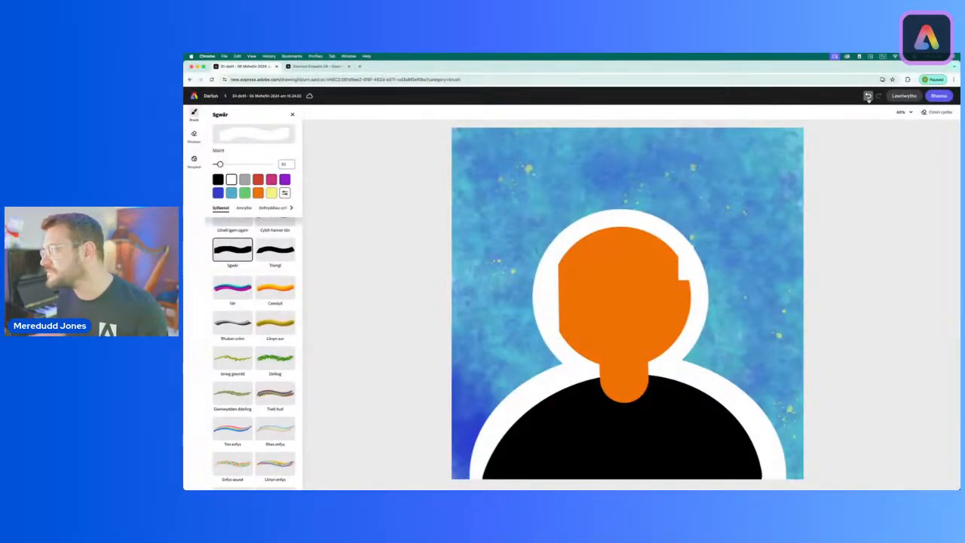
click(867, 96)
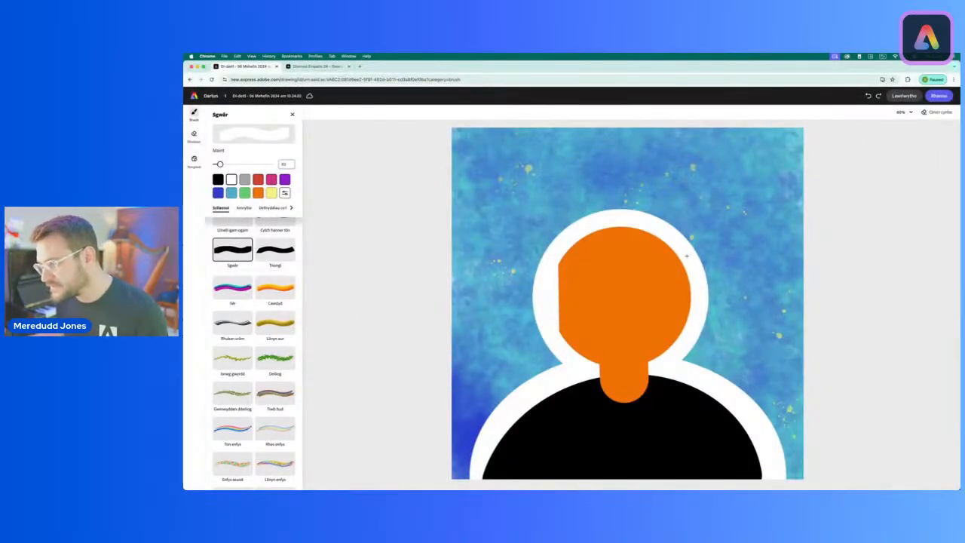
scroll(686, 257, up, 1)
drag(686, 264, 683, 340)
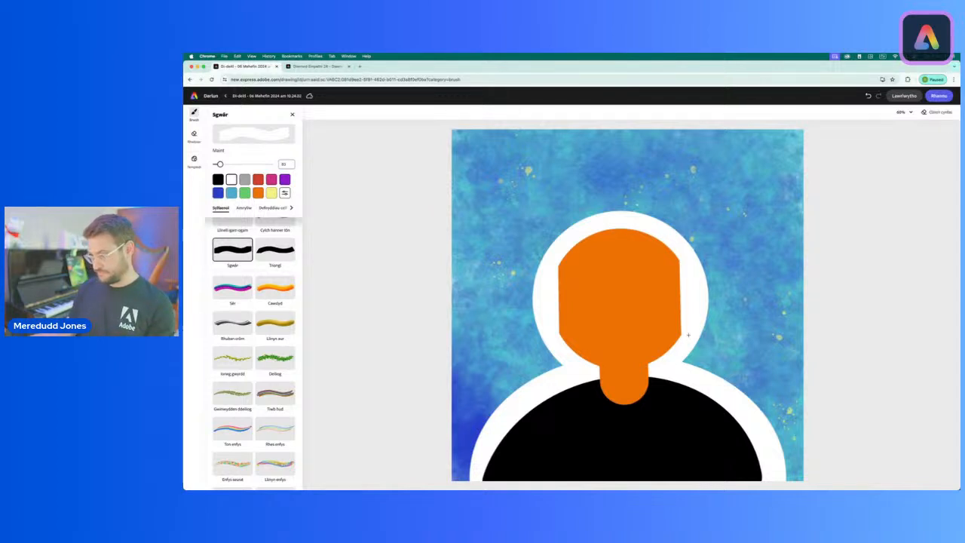
Step: Choose orange at a larger brush size, try a square ear on the left side of the face with the Sgwâr brush, and undo it
scroll(688, 334, left, 1)
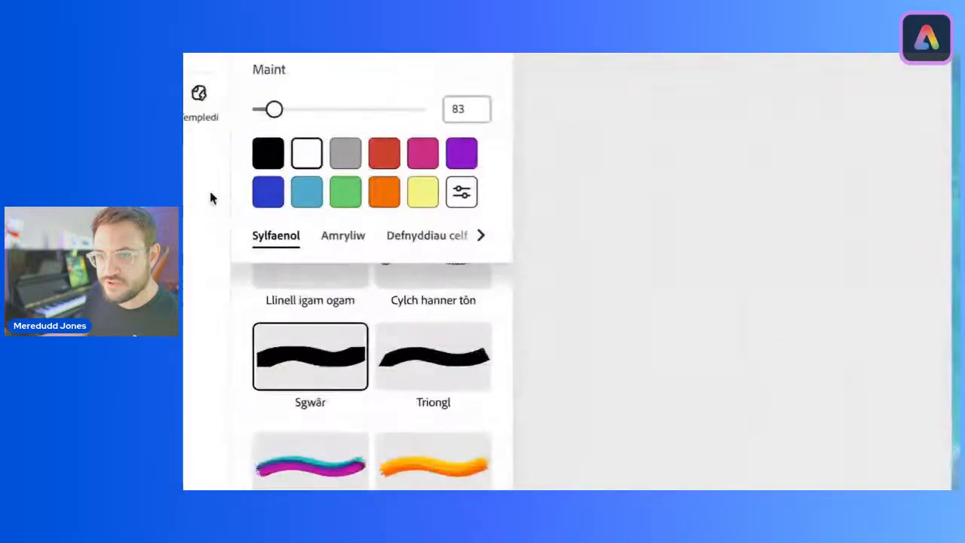
click(257, 193)
mouse_move(275, 111)
mouse_down()
mouse_move(294, 109)
mouse_move(283, 113)
mouse_up()
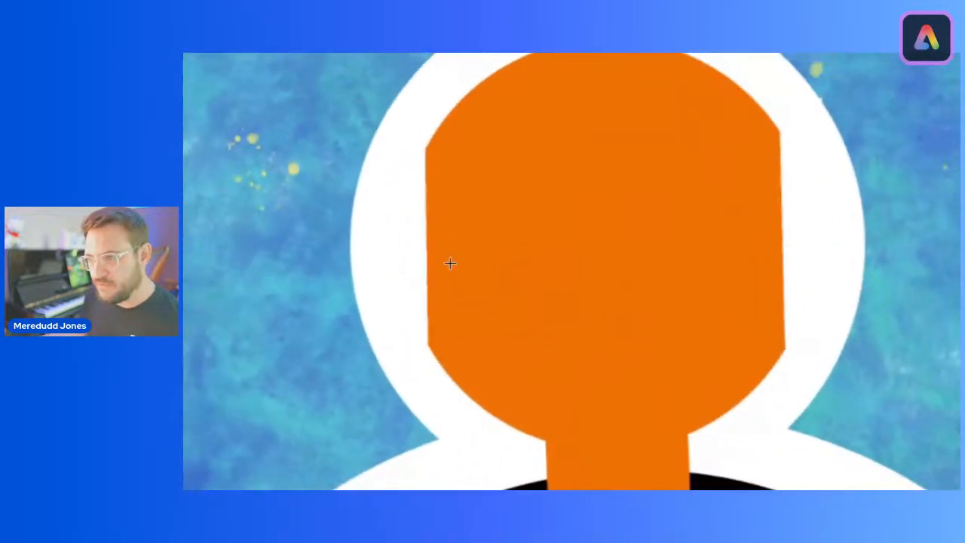
click(424, 231)
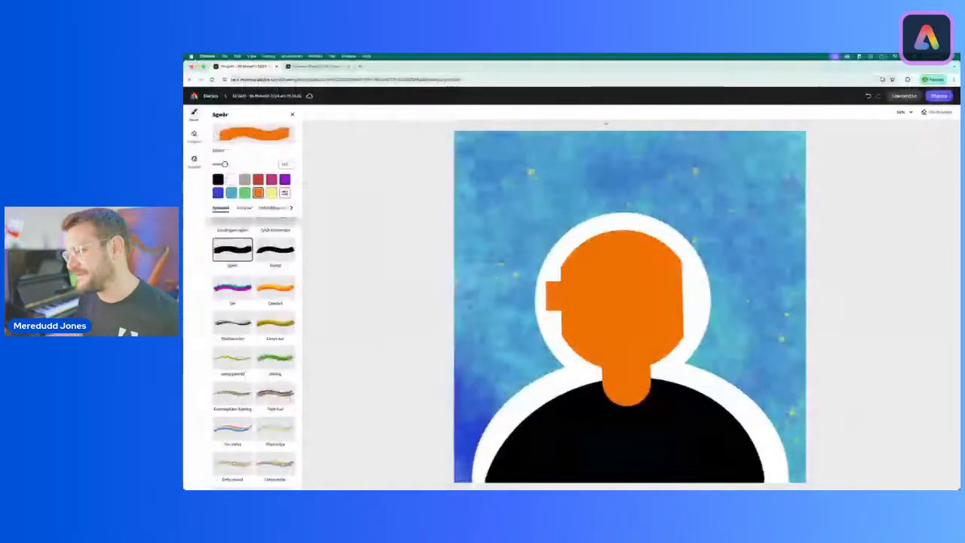
click(867, 96)
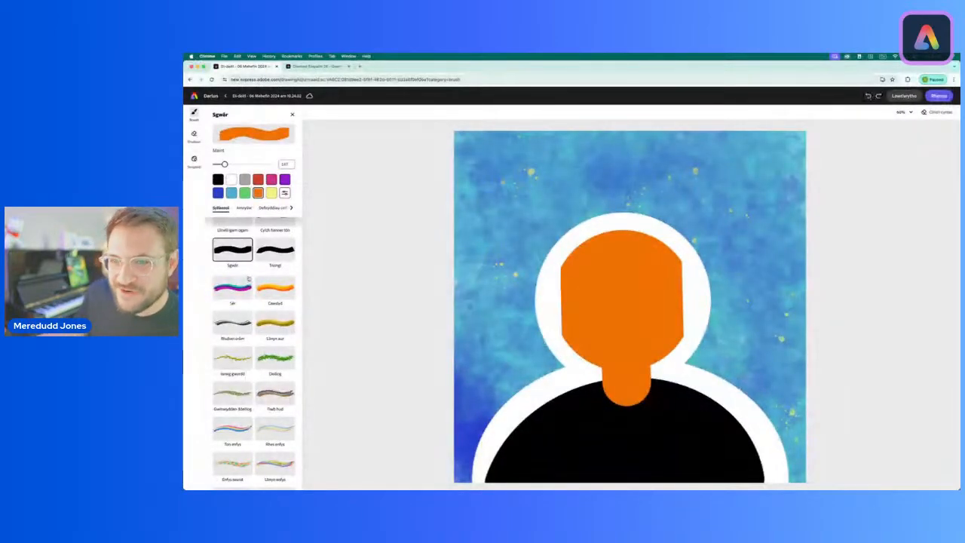
Step: Add round orange ears at the left and right sides of the face with the Crwn caled brush at size 167
scroll(249, 279, up, 2)
scroll(250, 279, up, 2)
click(240, 232)
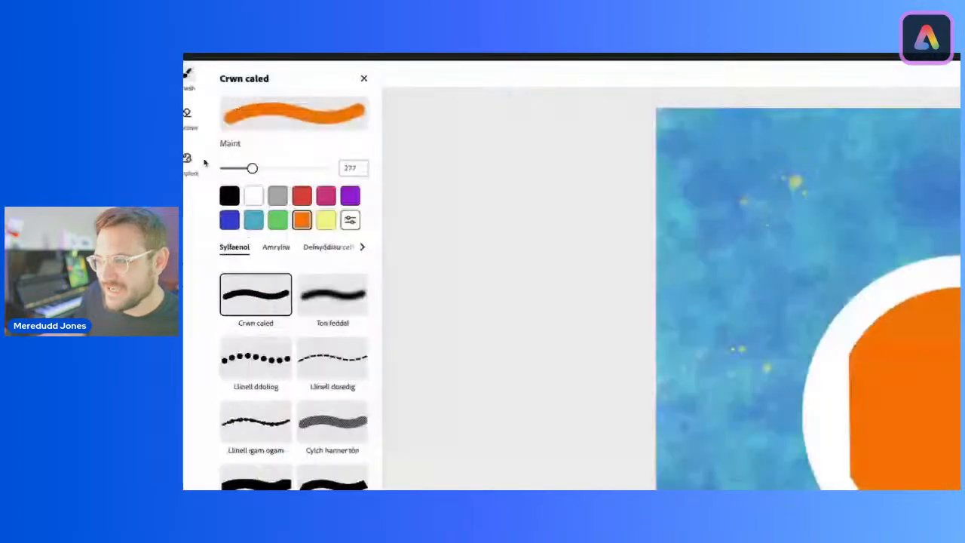
drag(230, 164, 227, 164)
drag(283, 178, 269, 179)
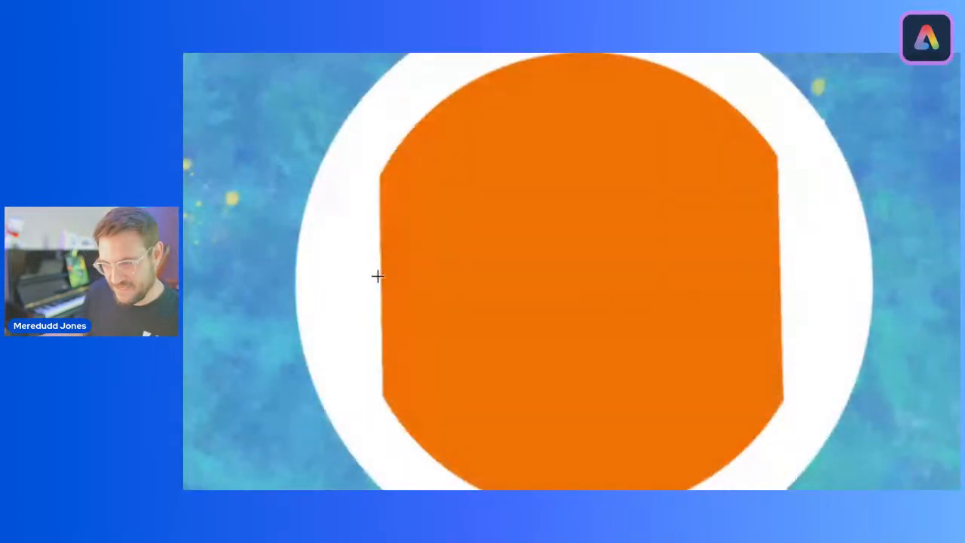
click(378, 276)
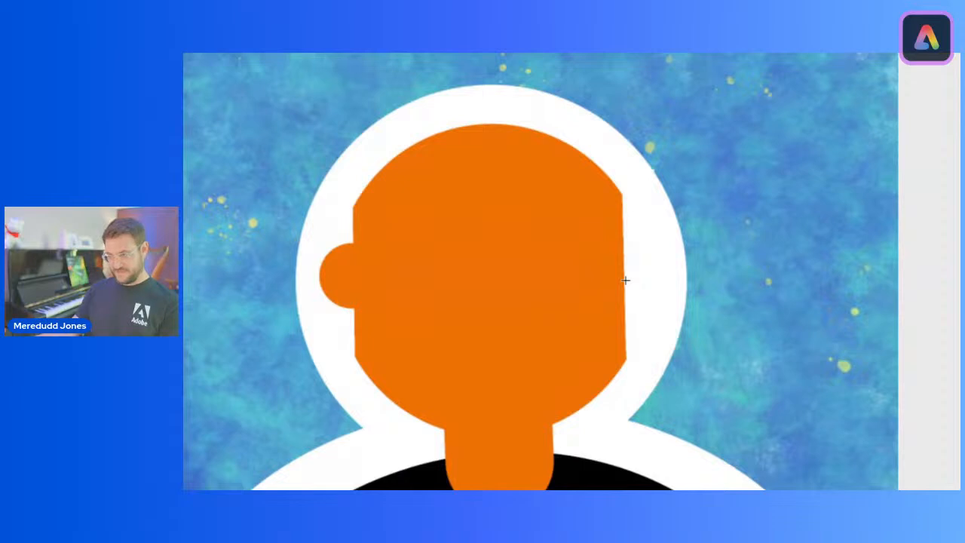
click(625, 280)
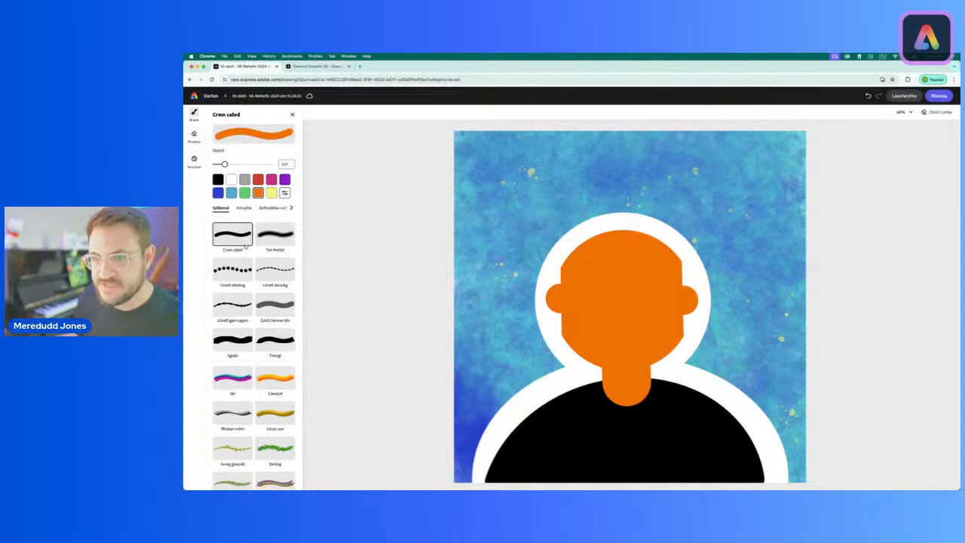
Step: Draw a short vertical red nose in the middle of the face with the Crwn caled brush at size 81
click(218, 181)
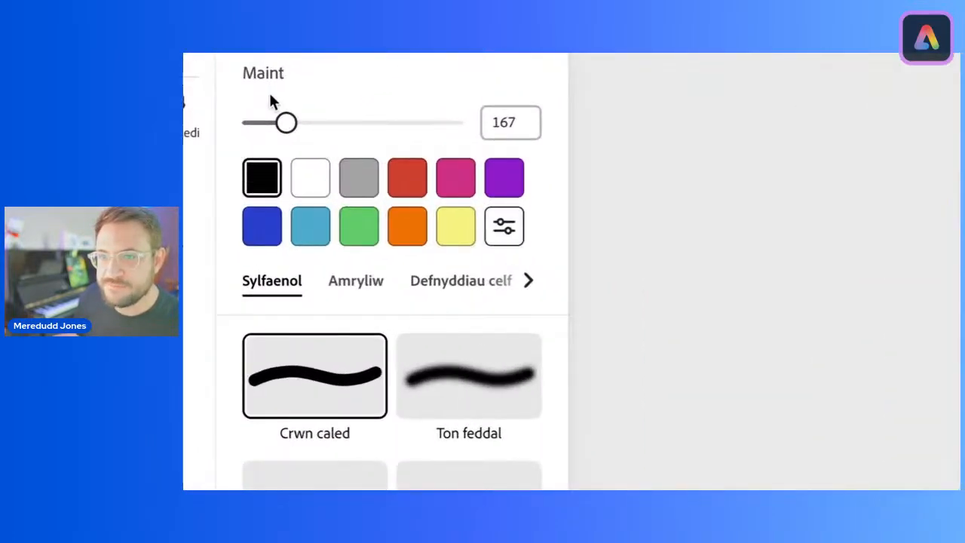
drag(287, 124, 270, 128)
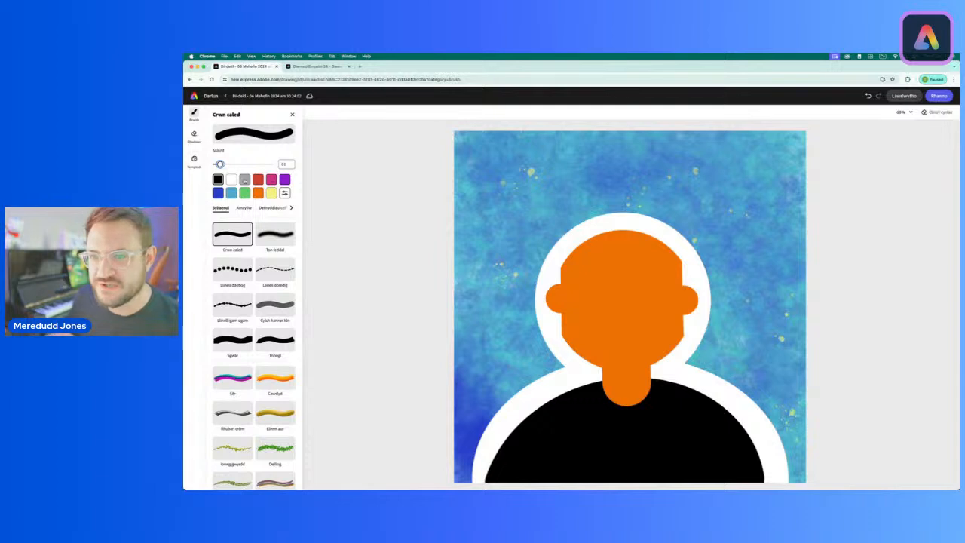
click(258, 181)
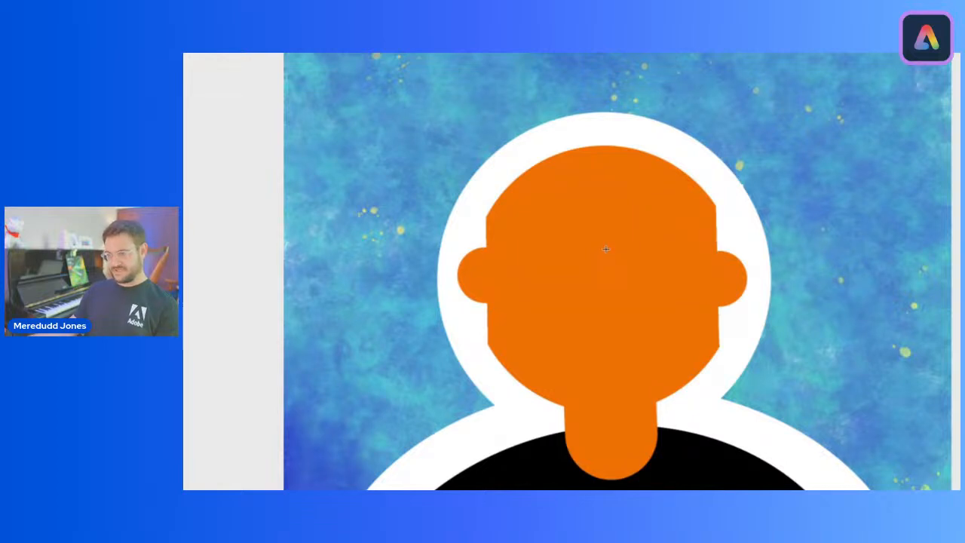
mouse_move(605, 249)
mouse_down()
mouse_move(605, 311)
mouse_move(640, 321)
mouse_move(654, 306)
mouse_move(602, 304)
mouse_move(612, 312)
mouse_move(587, 315)
mouse_move(572, 300)
mouse_move(605, 307)
mouse_up()
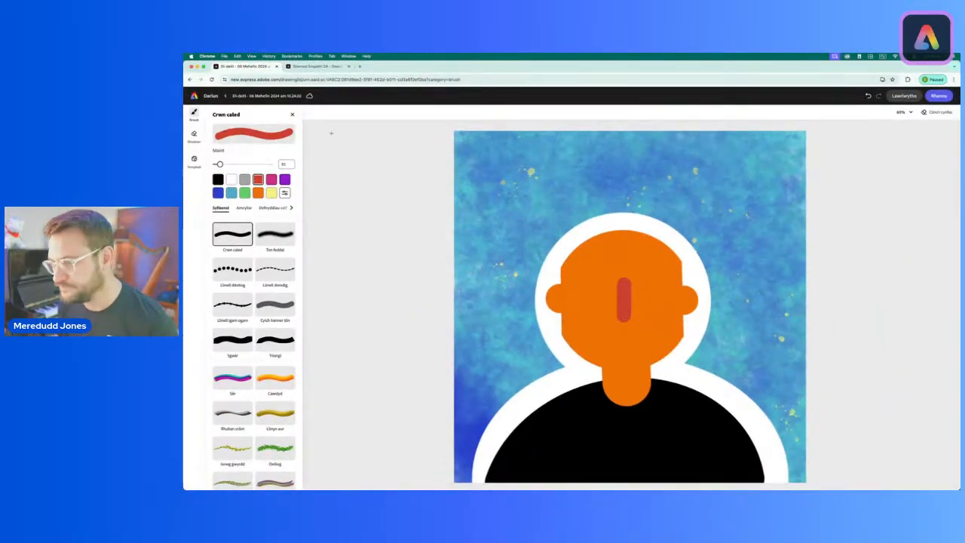
Step: Add a round black eye on each side of the red nose at brush size 81
click(218, 180)
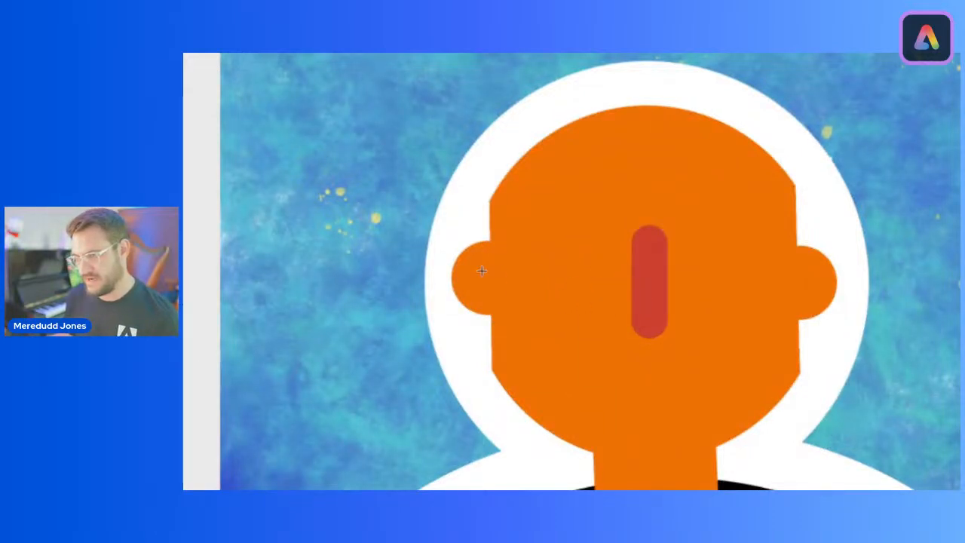
click(573, 273)
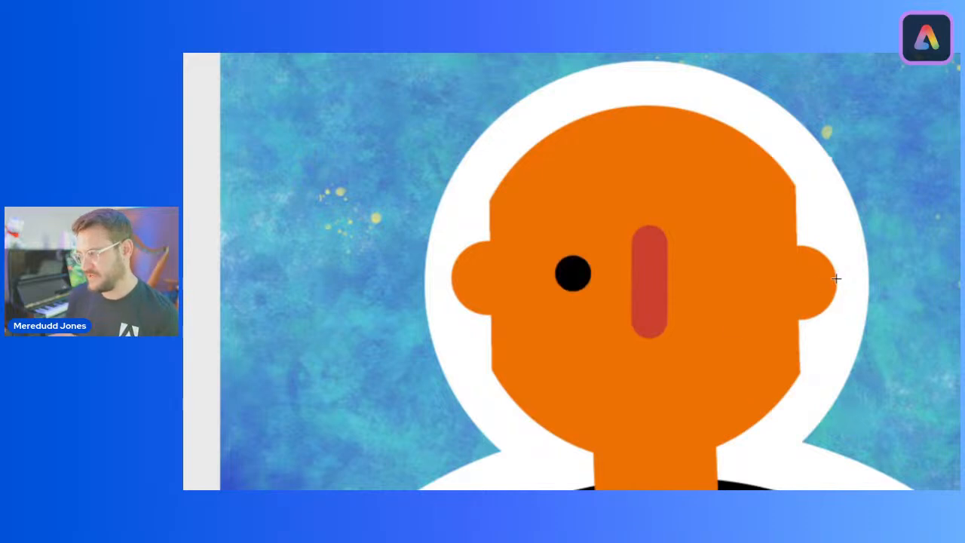
click(726, 277)
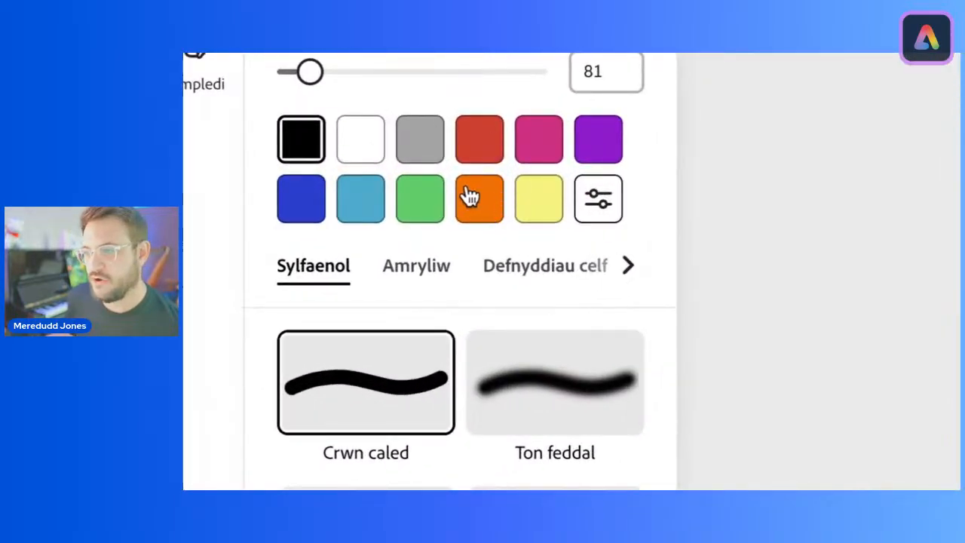
Step: Mix a slightly darker custom shade of the face's orange for the brush and set the brush size to about 74
click(490, 199)
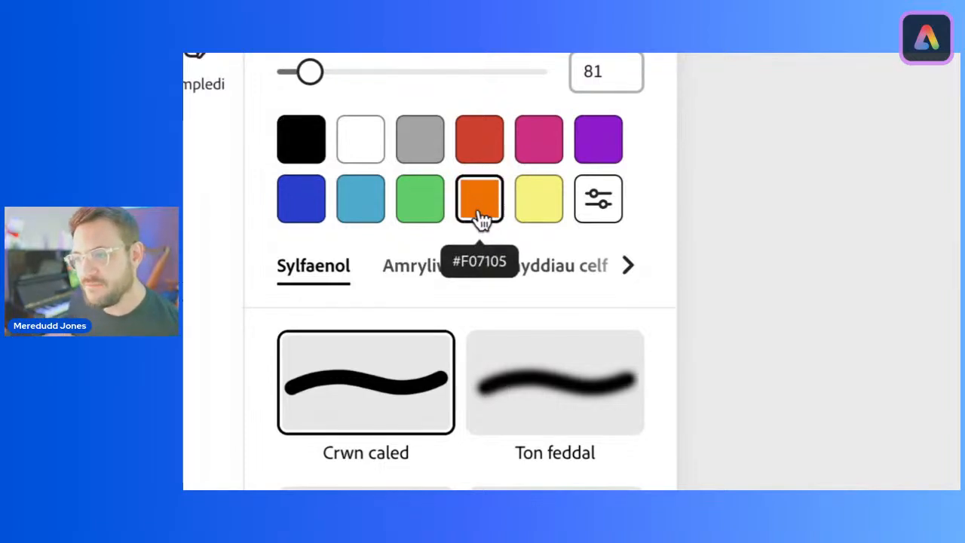
click(603, 200)
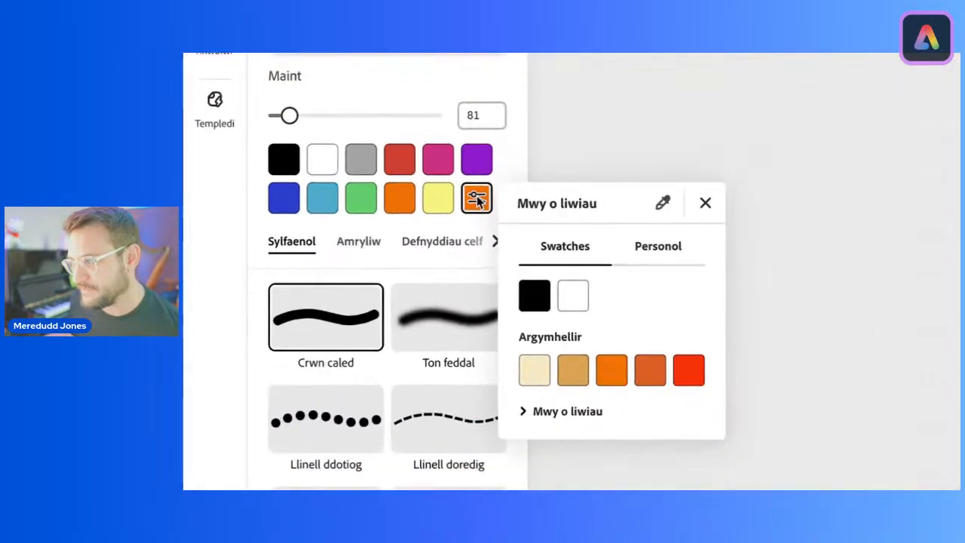
click(658, 253)
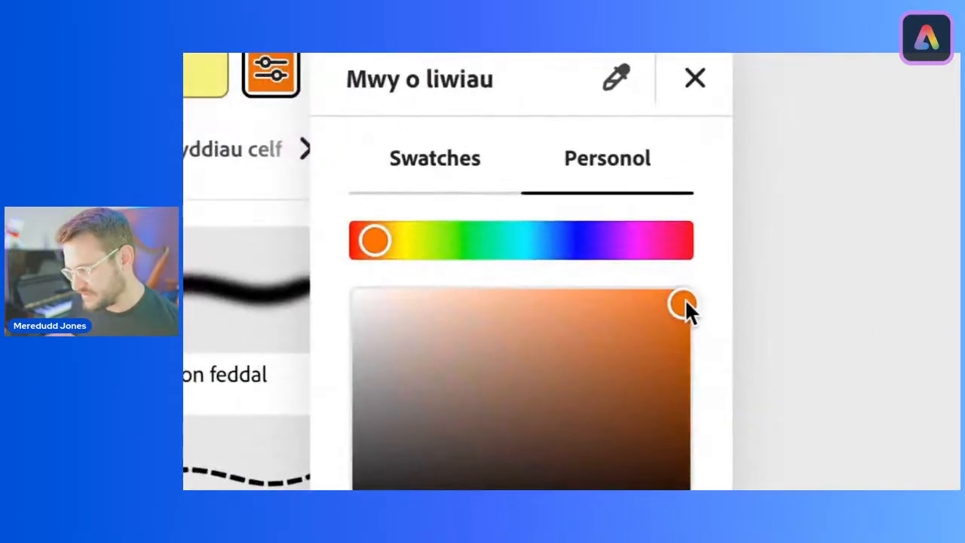
drag(700, 322, 699, 332)
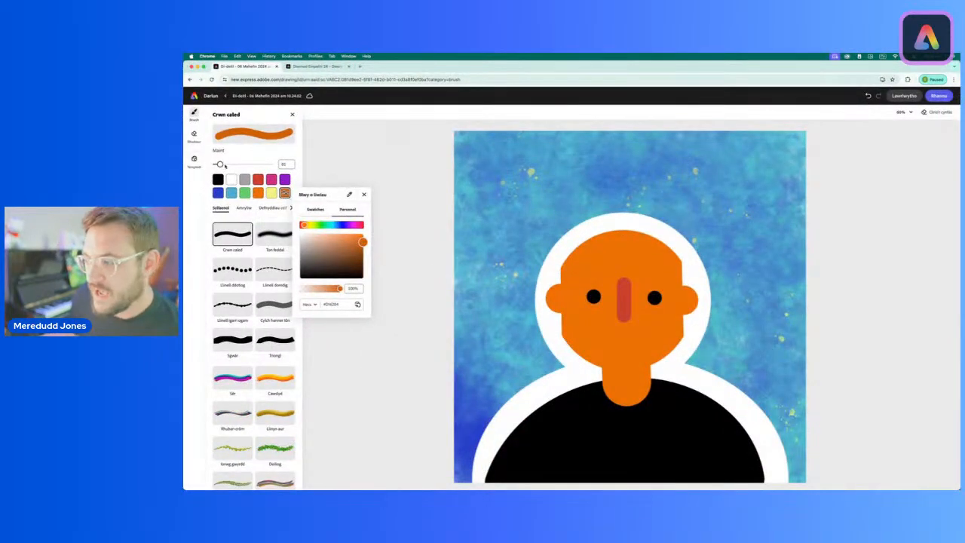
click(221, 165)
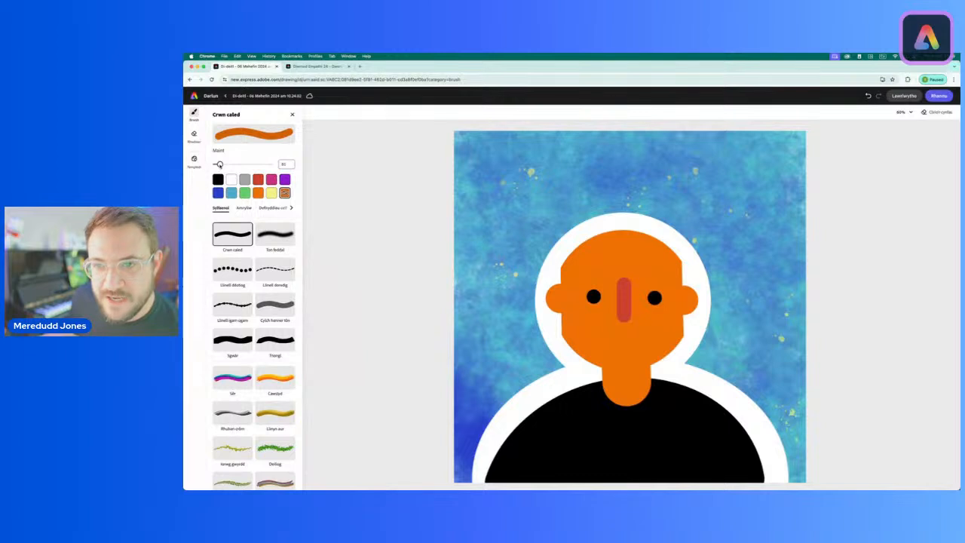
drag(218, 166, 219, 167)
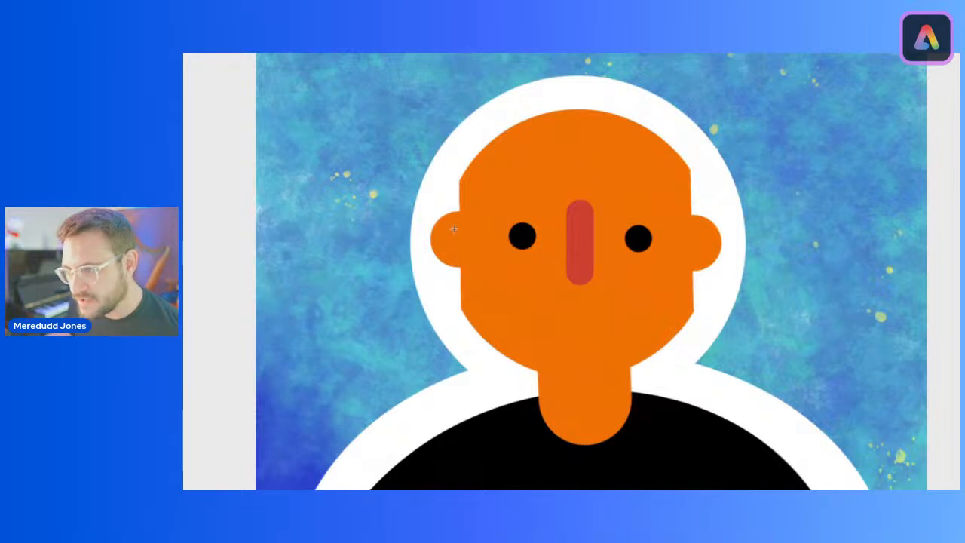
Step: Shade the inside of both ears and the top of the neck under the chin with the darker orange
drag(453, 232, 452, 238)
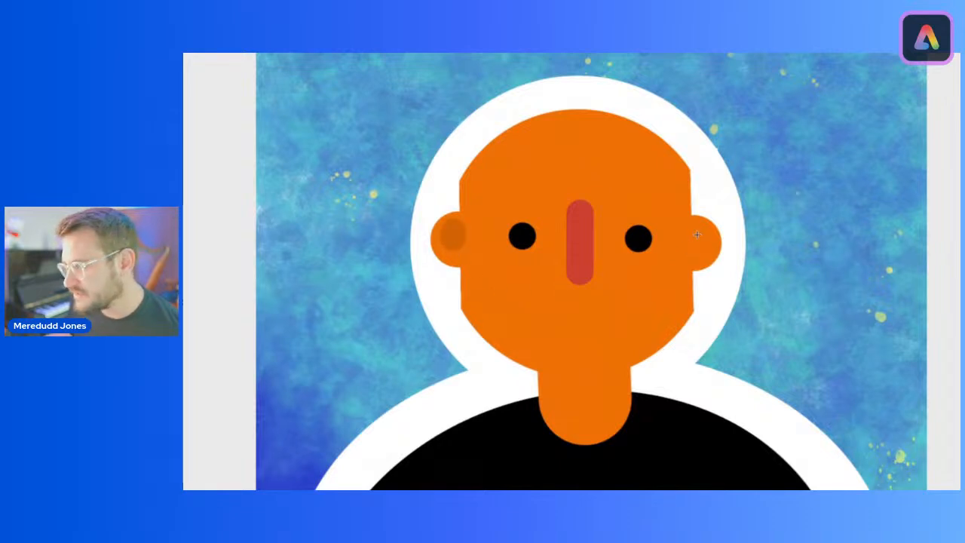
drag(696, 235, 699, 242)
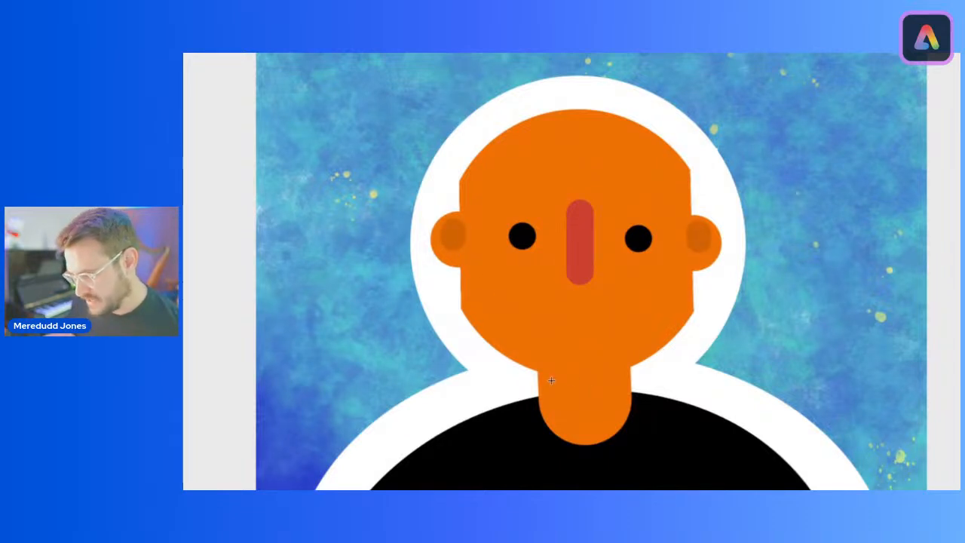
drag(551, 381, 626, 380)
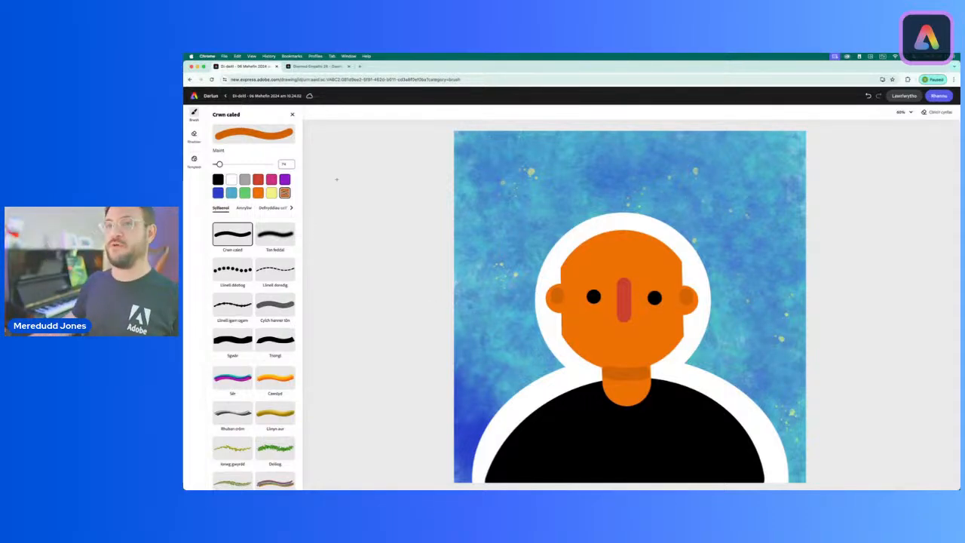
Step: Check the finished avatar's features in the other open document, and draw a wide black smile below the nose at brush size 30
click(317, 67)
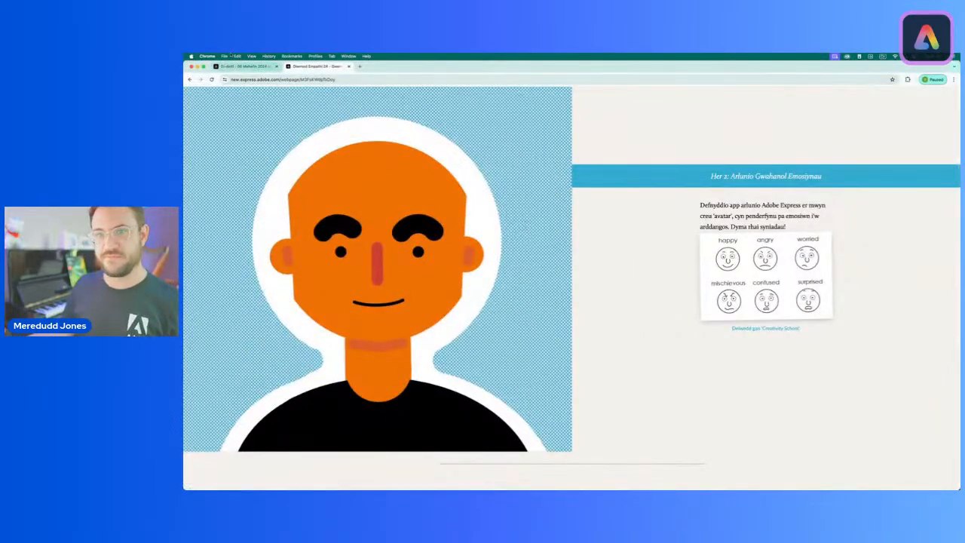
click(243, 67)
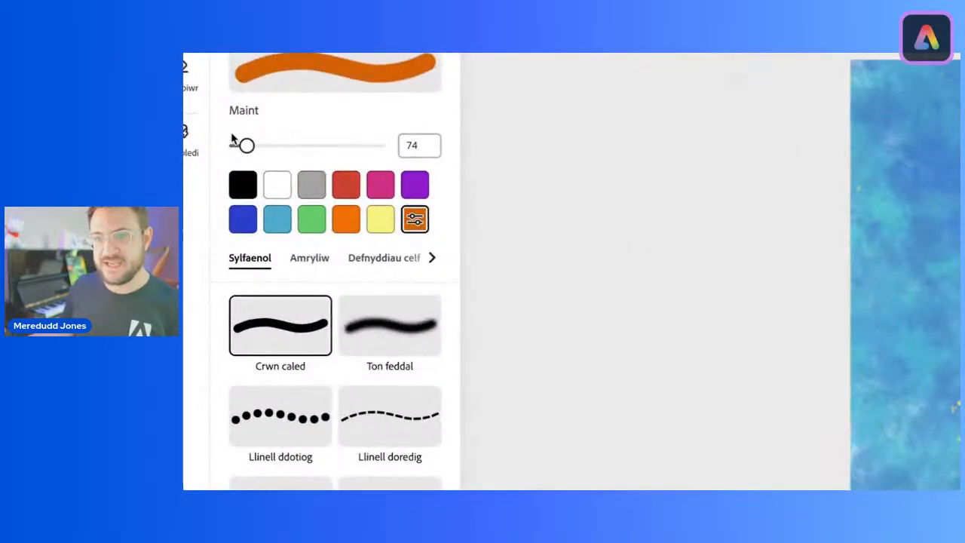
drag(218, 162, 233, 149)
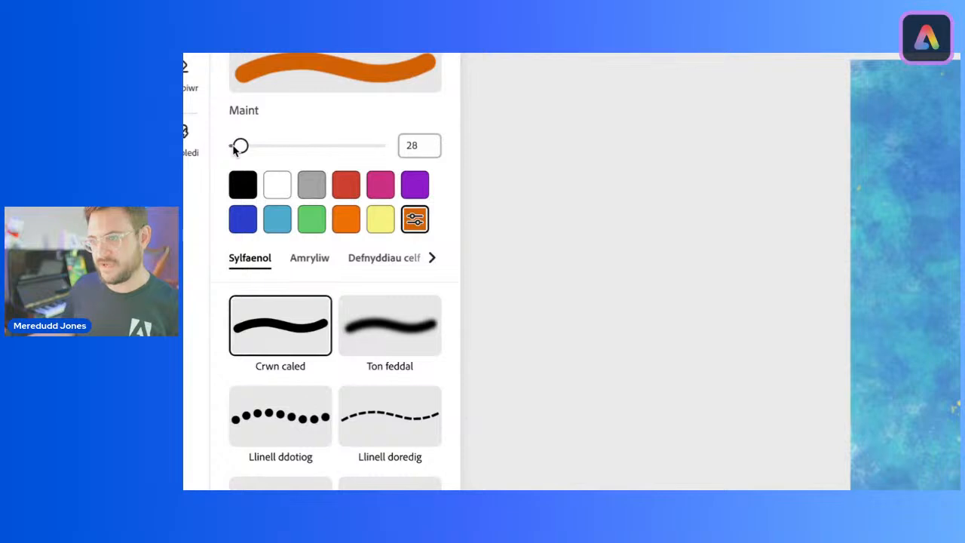
click(242, 185)
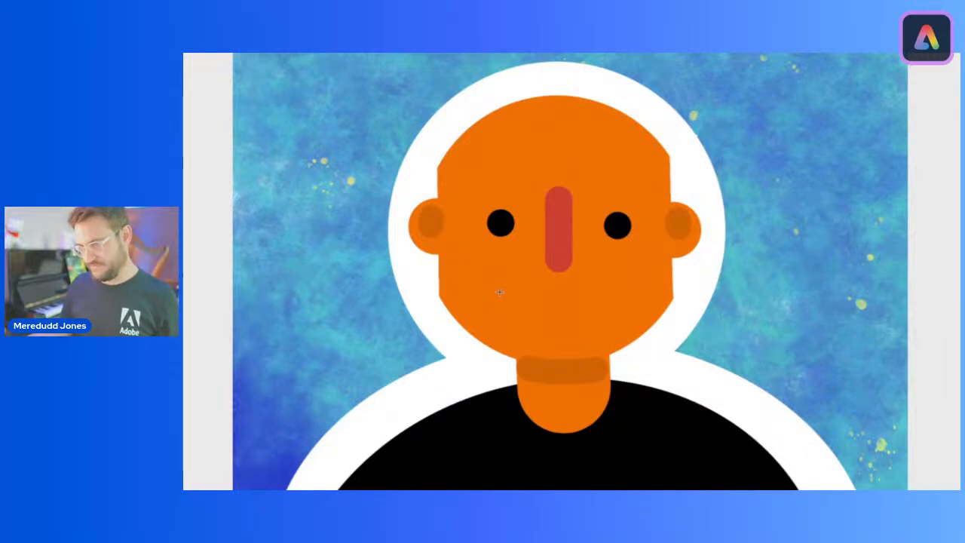
mouse_move(500, 292)
mouse_down()
mouse_move(546, 320)
mouse_move(590, 319)
mouse_move(630, 286)
mouse_up()
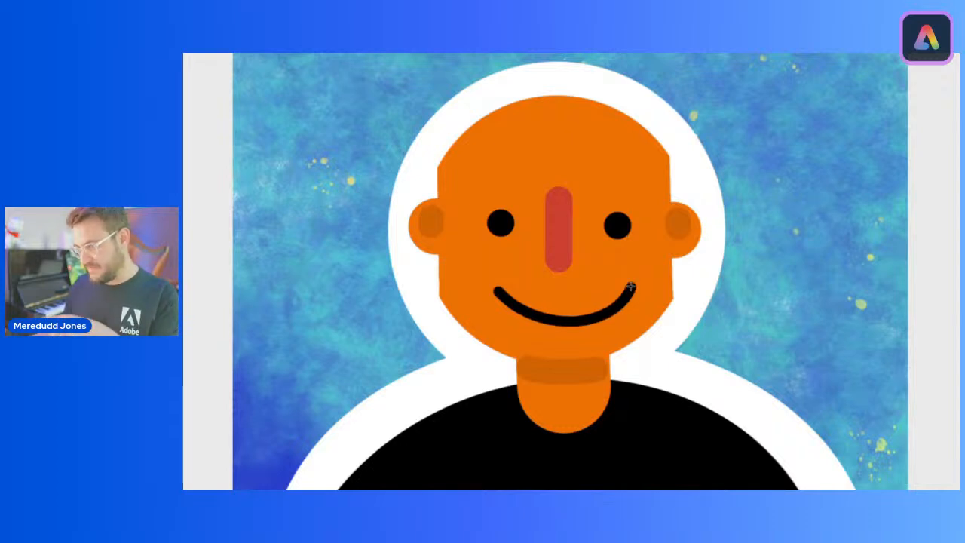
mouse_move(630, 286)
mouse_down()
mouse_move(564, 298)
mouse_move(569, 314)
mouse_move(603, 316)
mouse_move(620, 290)
mouse_move(614, 320)
mouse_move(597, 329)
mouse_move(619, 291)
mouse_up()
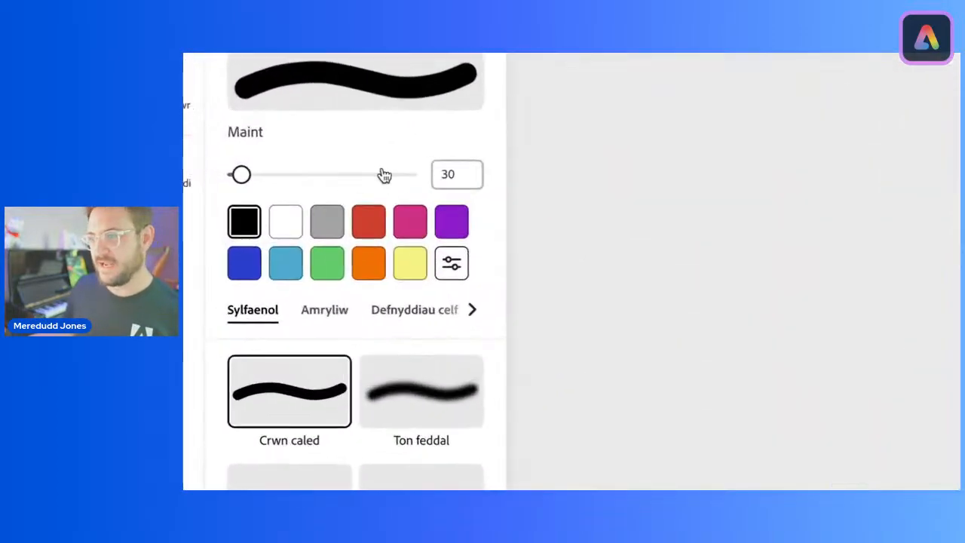
Step: Draw thick black eyebrows above the left and right eyes at brush size about 79, and undo the last stroke
drag(241, 176, 242, 181)
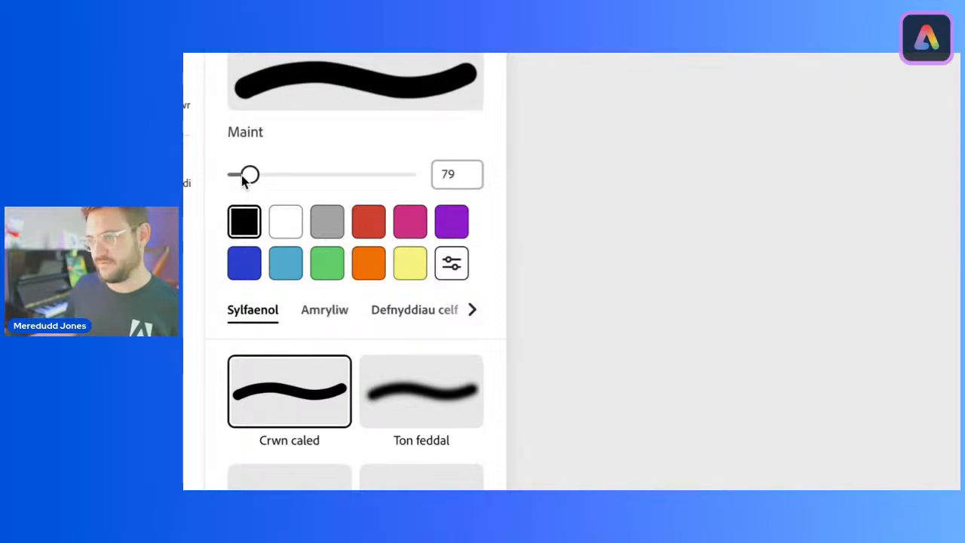
drag(242, 175, 241, 178)
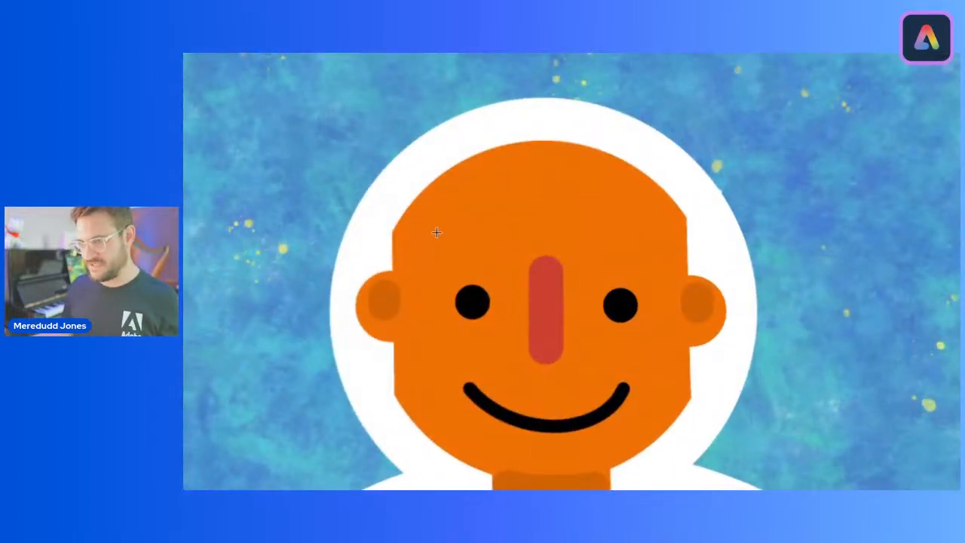
mouse_move(435, 233)
mouse_down()
mouse_move(469, 206)
mouse_move(490, 209)
mouse_move(506, 250)
mouse_move(507, 214)
mouse_move(502, 223)
mouse_up()
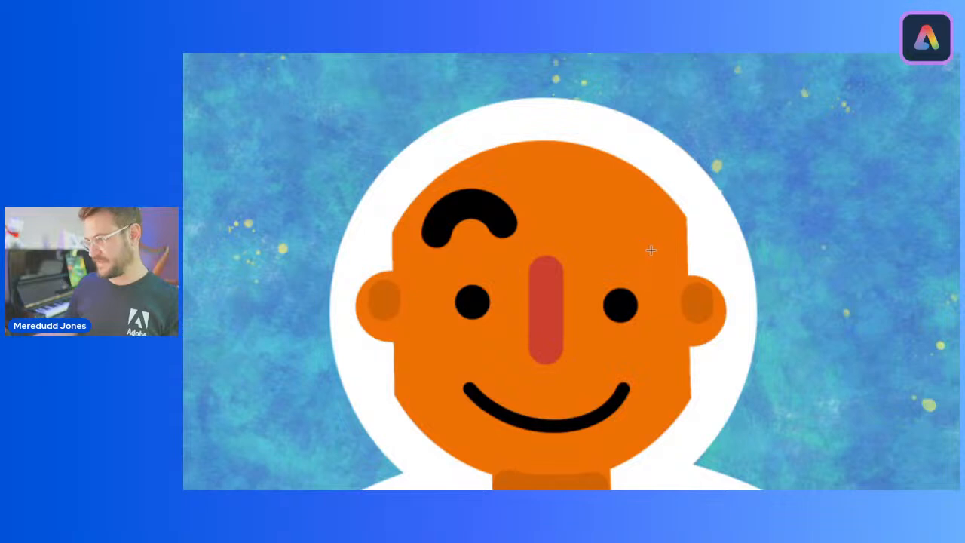
mouse_move(651, 250)
mouse_down()
mouse_move(647, 220)
mouse_move(620, 211)
mouse_move(581, 231)
mouse_up()
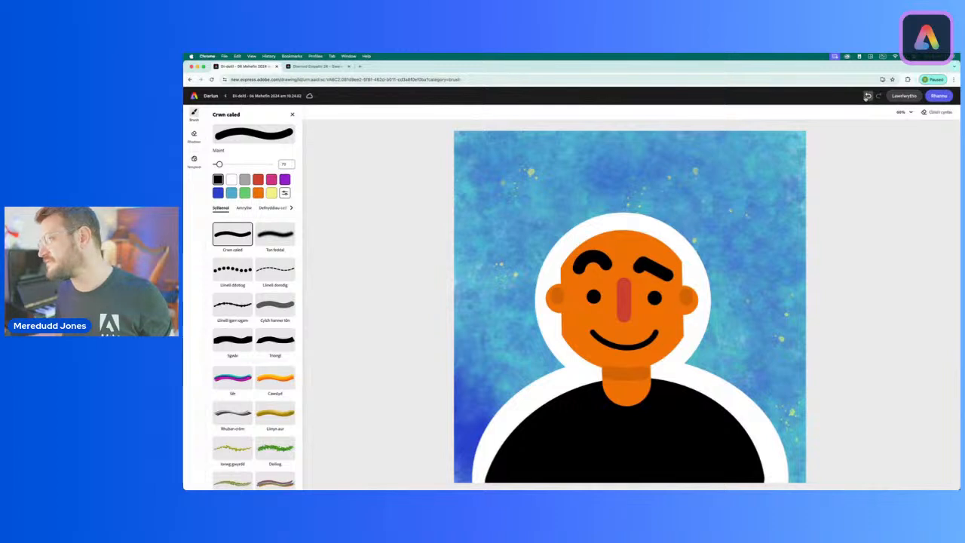
click(867, 95)
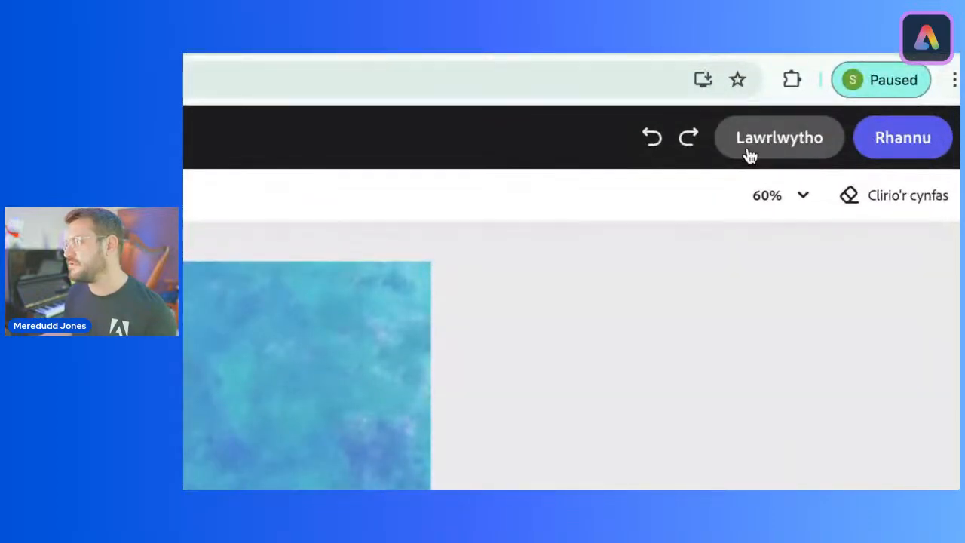
Step: Download the happy avatar as a PNG and check the saved image among the downloaded files
click(800, 150)
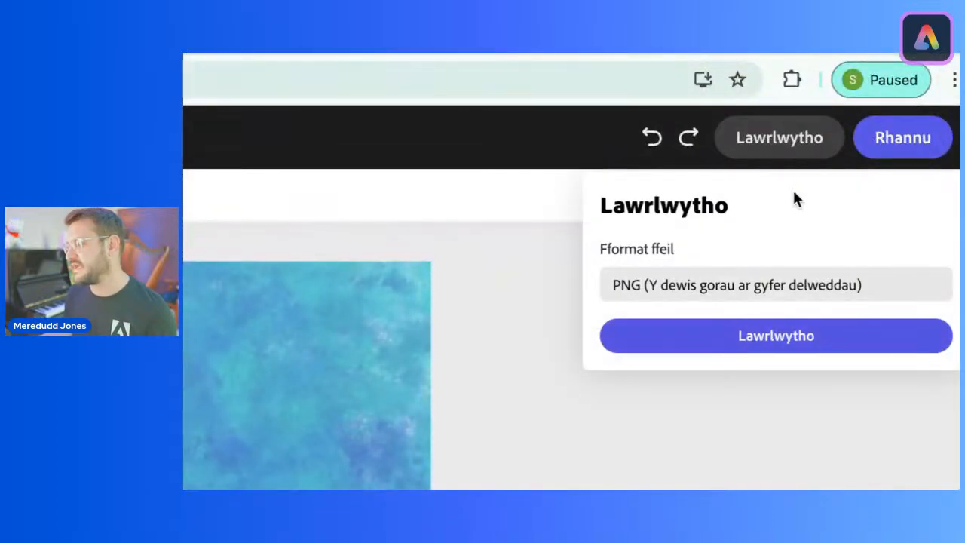
click(772, 335)
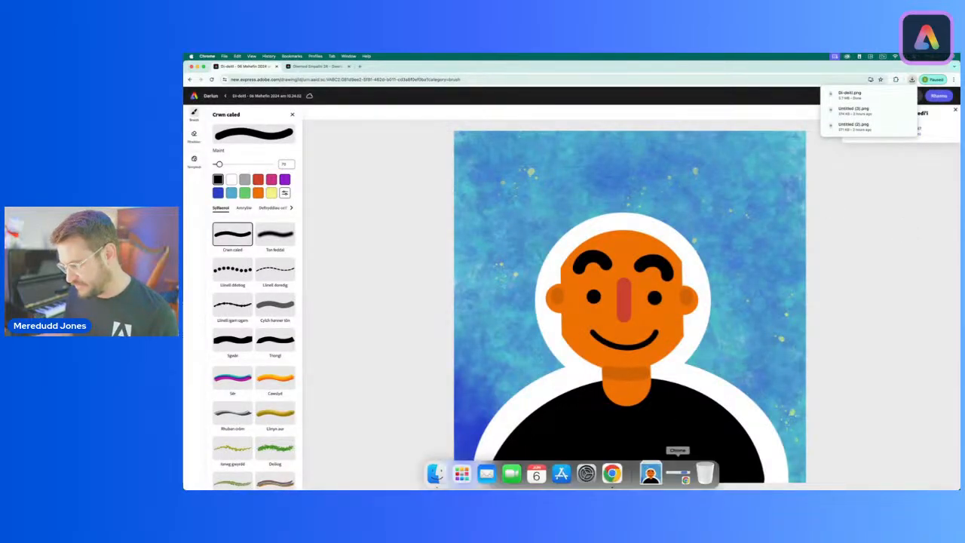
click(652, 473)
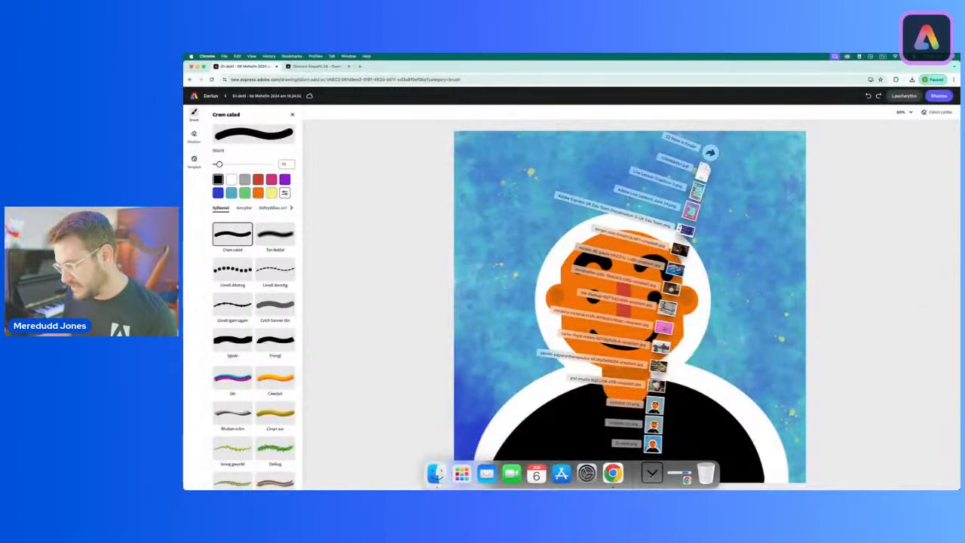
click(650, 474)
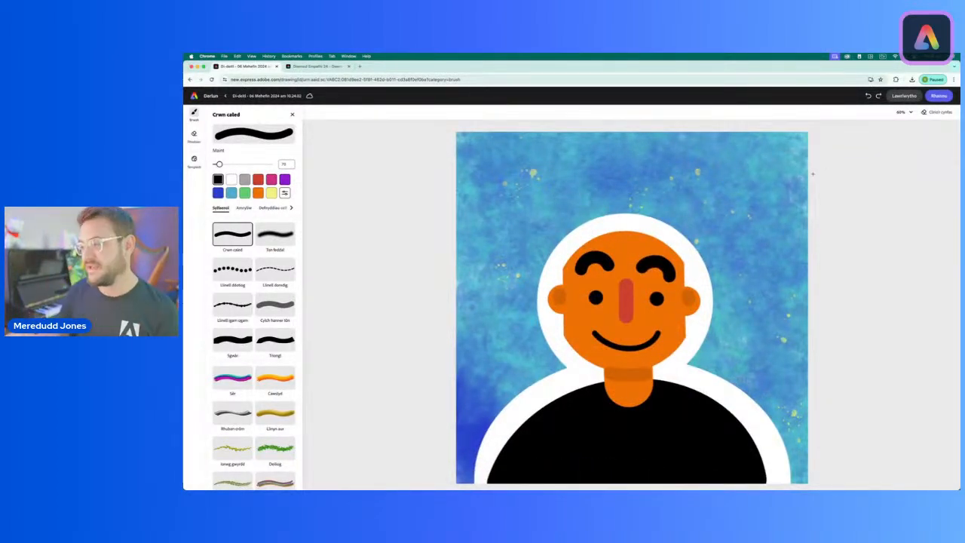
Step: Undo both eyebrows and the smile, keeping the avatar's eyes and nose
click(868, 96)
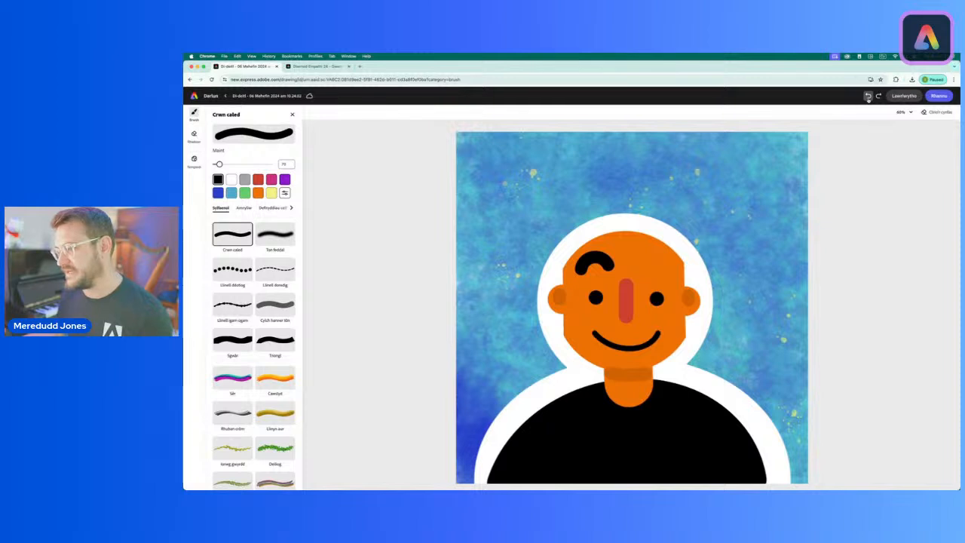
click(867, 96)
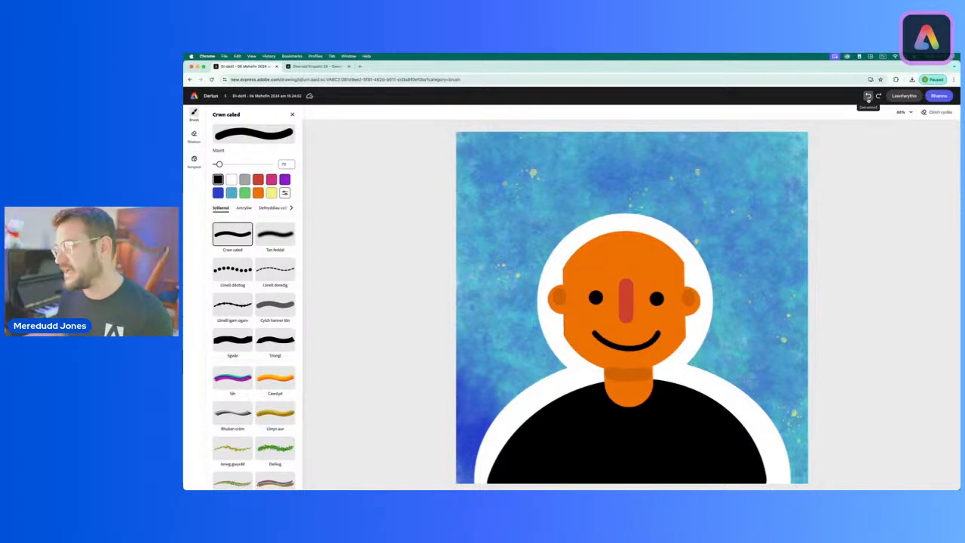
click(868, 95)
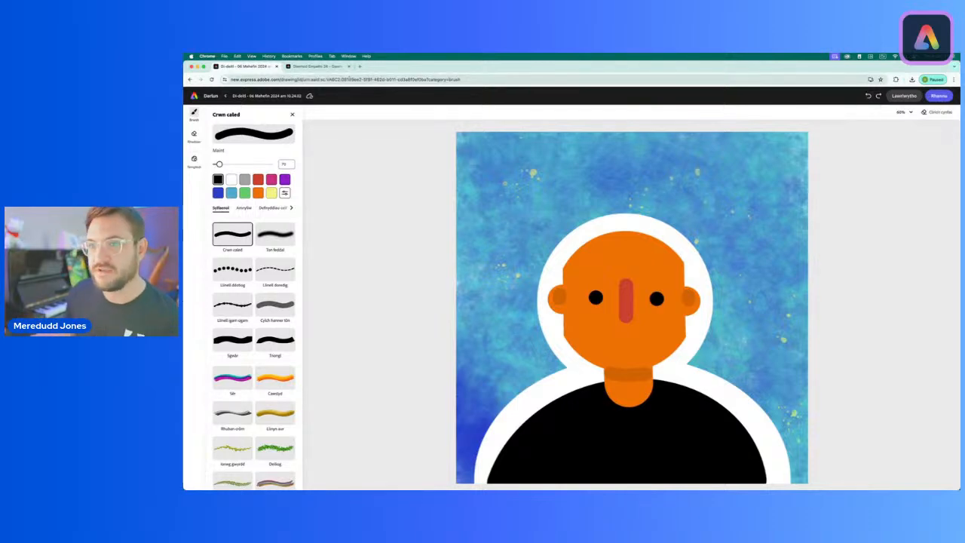
Step: Check the worried face in the web page's emotion chart, and draw thick black eyebrows arching down towards the ears
click(319, 67)
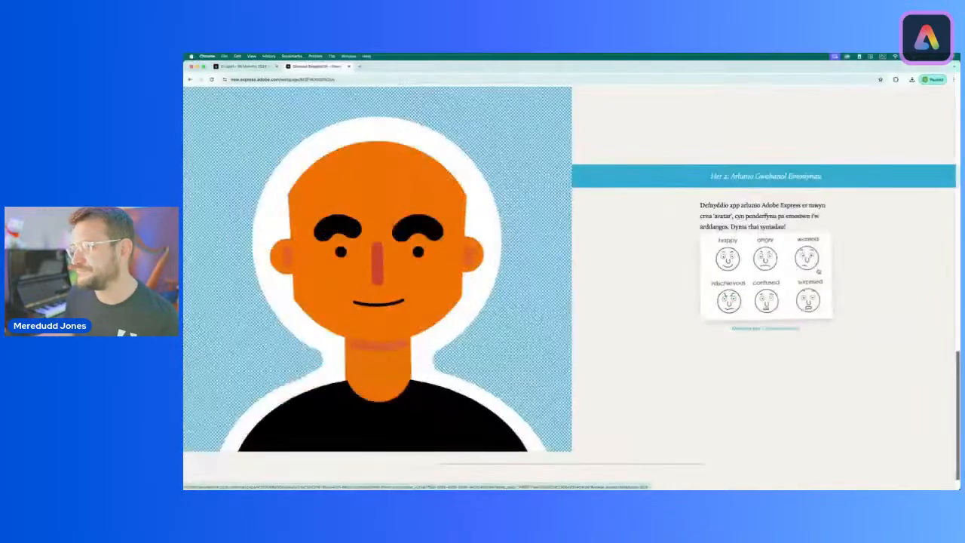
click(241, 67)
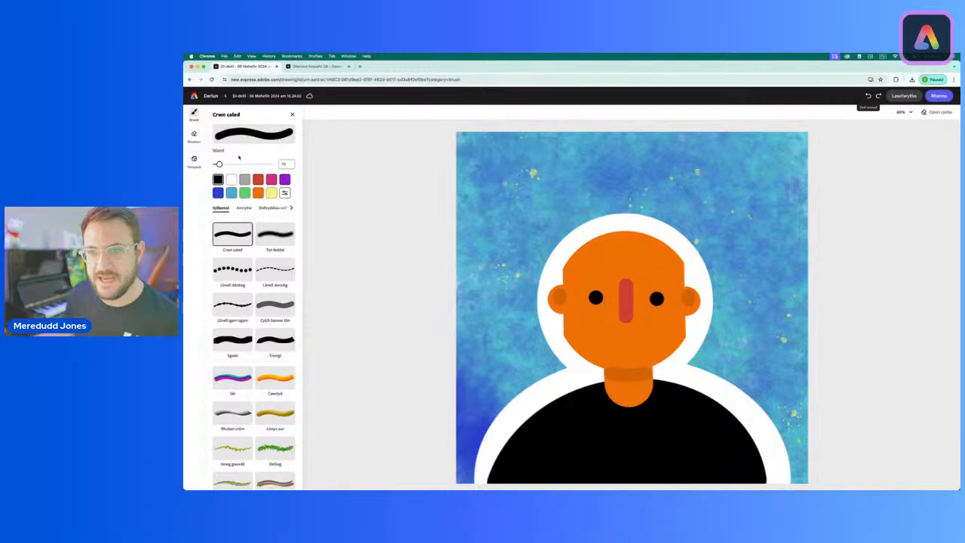
click(323, 67)
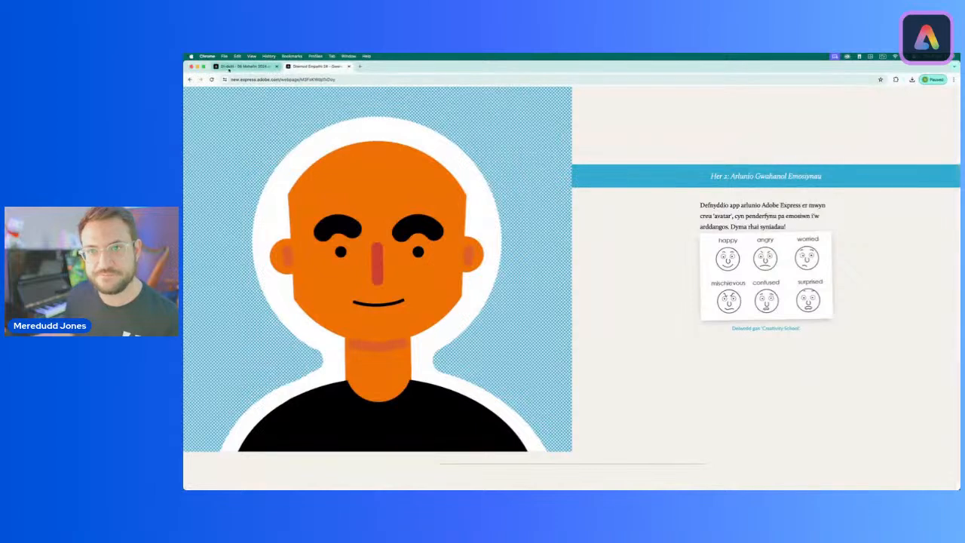
click(242, 67)
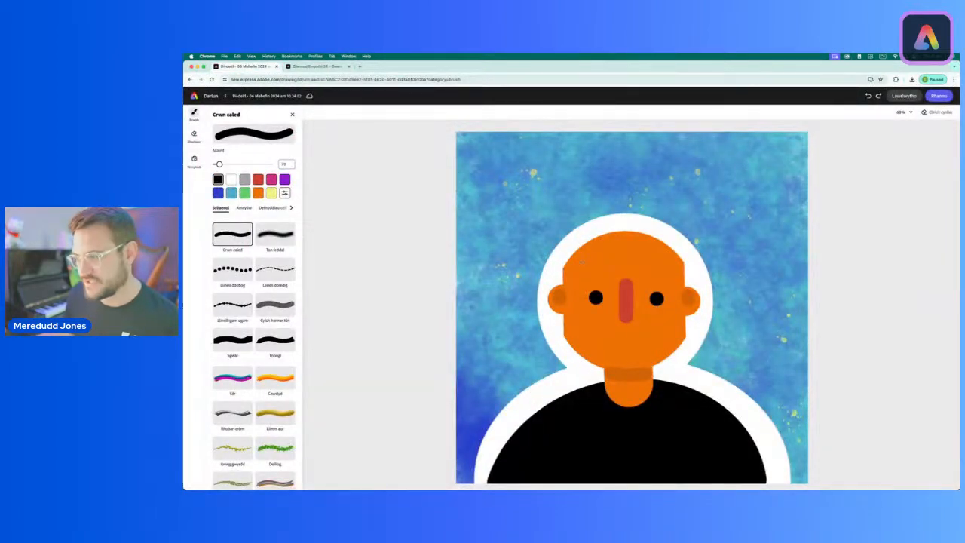
mouse_move(579, 266)
mouse_down()
mouse_move(592, 241)
mouse_move(605, 240)
mouse_up()
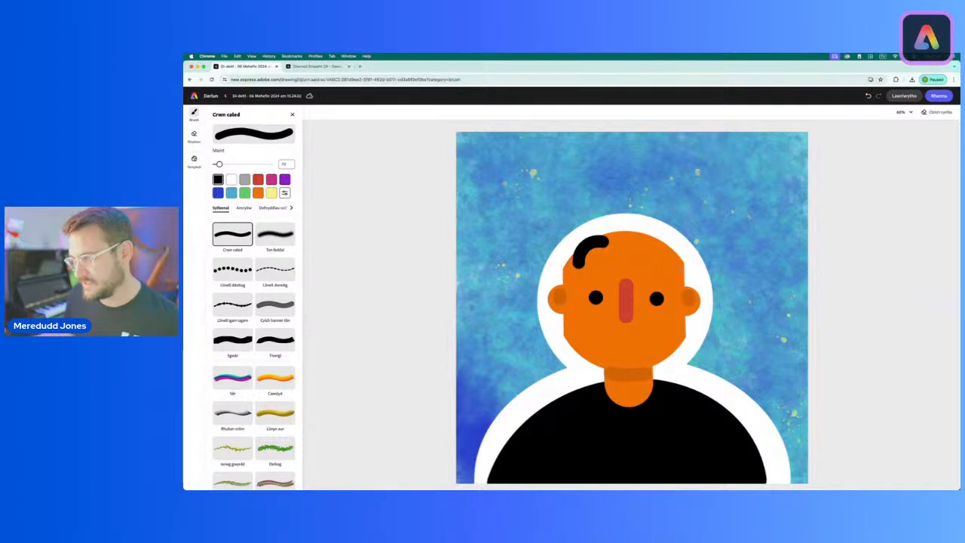
mouse_move(680, 275)
mouse_down()
mouse_move(668, 245)
mouse_move(651, 243)
mouse_up()
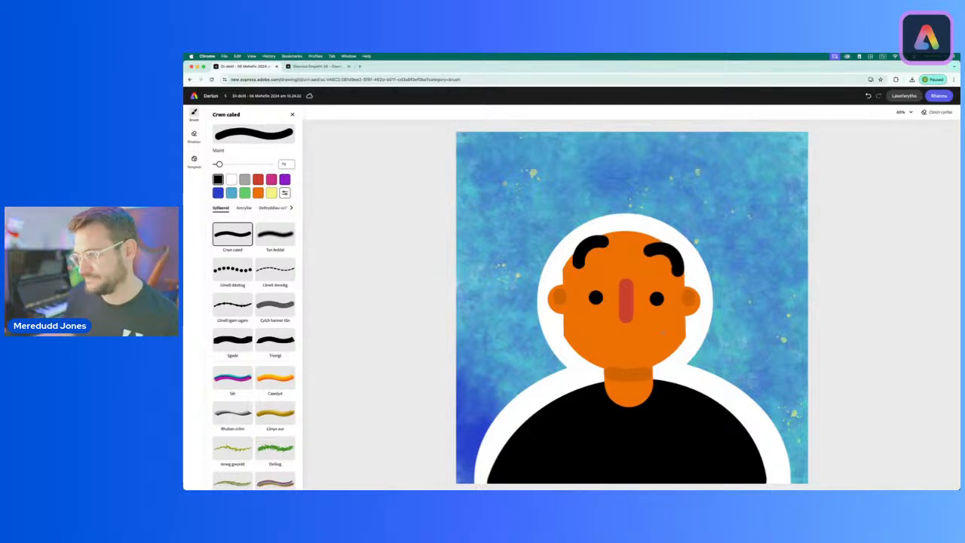
Step: Recheck the worried face in the emotion chart, and draw a short, lopsided black frown below the nose at brush size 30
click(312, 67)
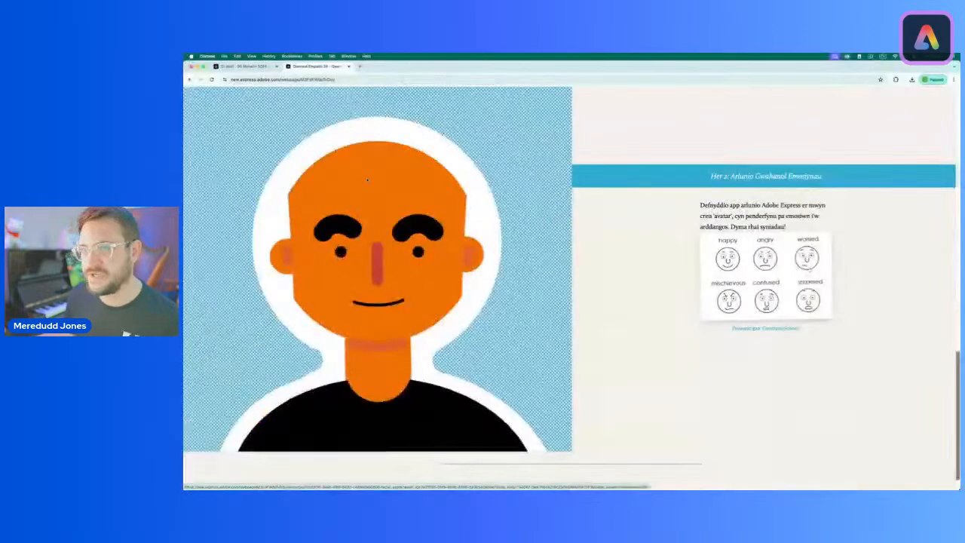
click(249, 68)
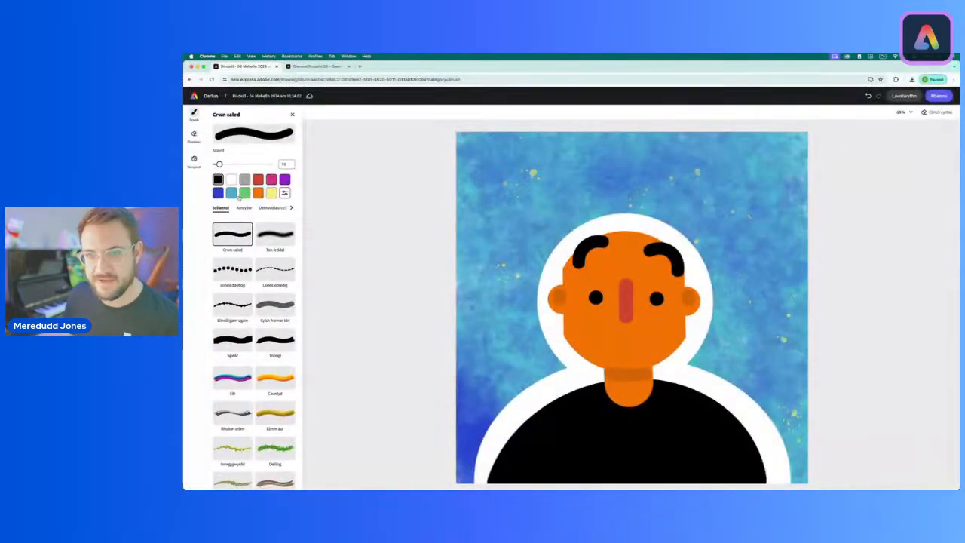
click(285, 165)
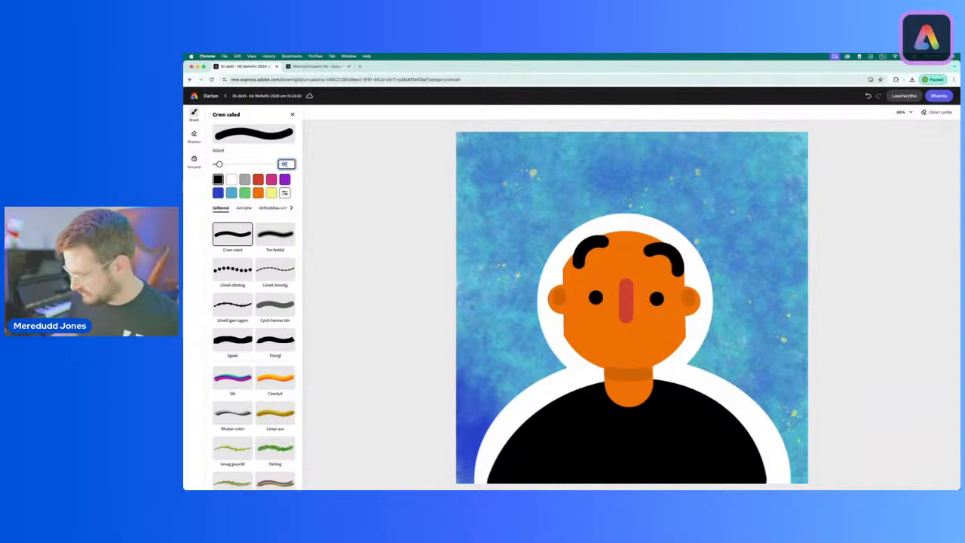
click(356, 188)
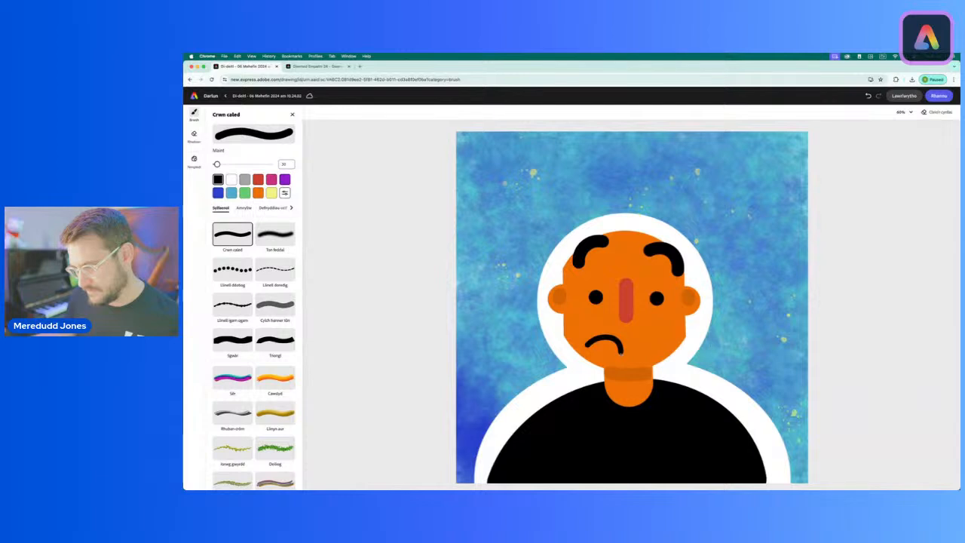
drag(621, 351, 621, 355)
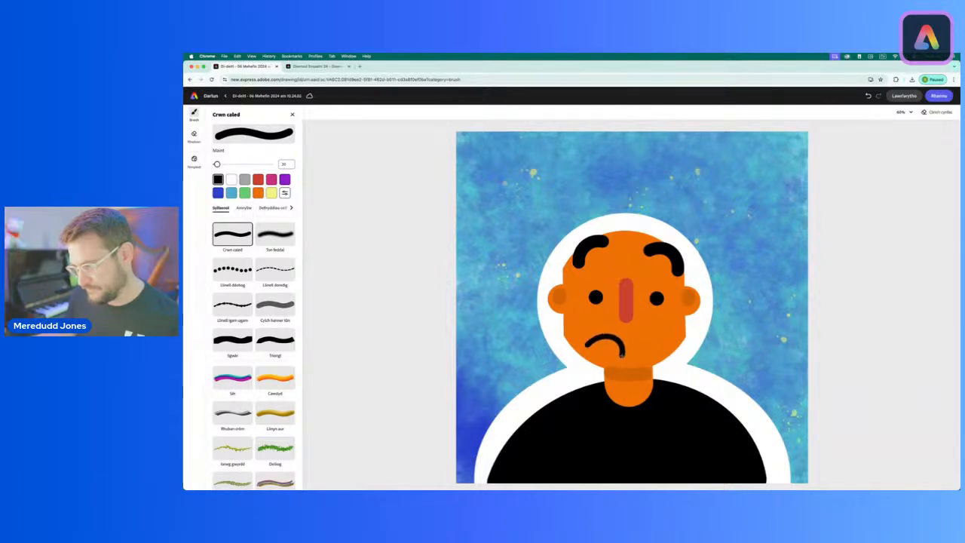
Step: Download the worried avatar as a PNG and check the saved image among the downloaded files
scroll(919, 371, up, 2)
scroll(959, 289, down, 4)
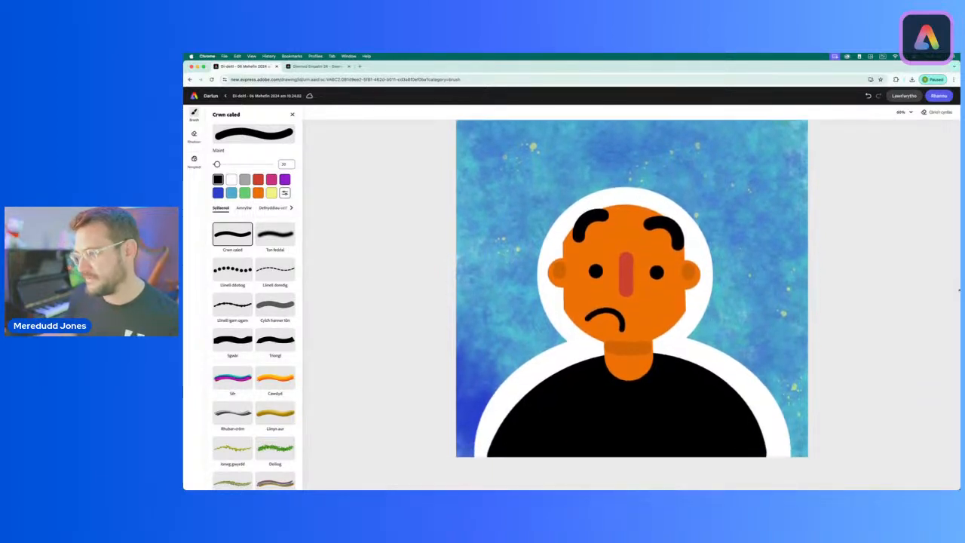
click(904, 95)
click(907, 154)
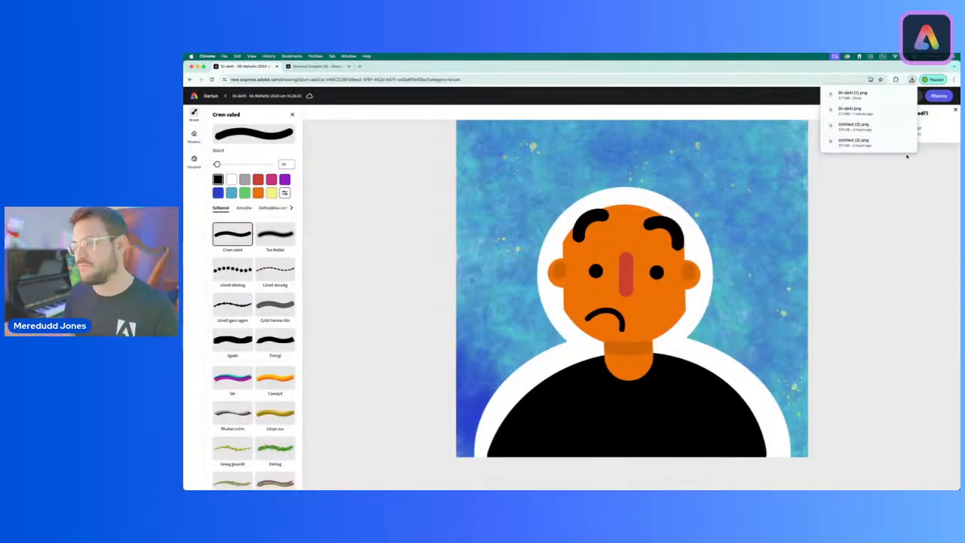
mouse_move(735, 477)
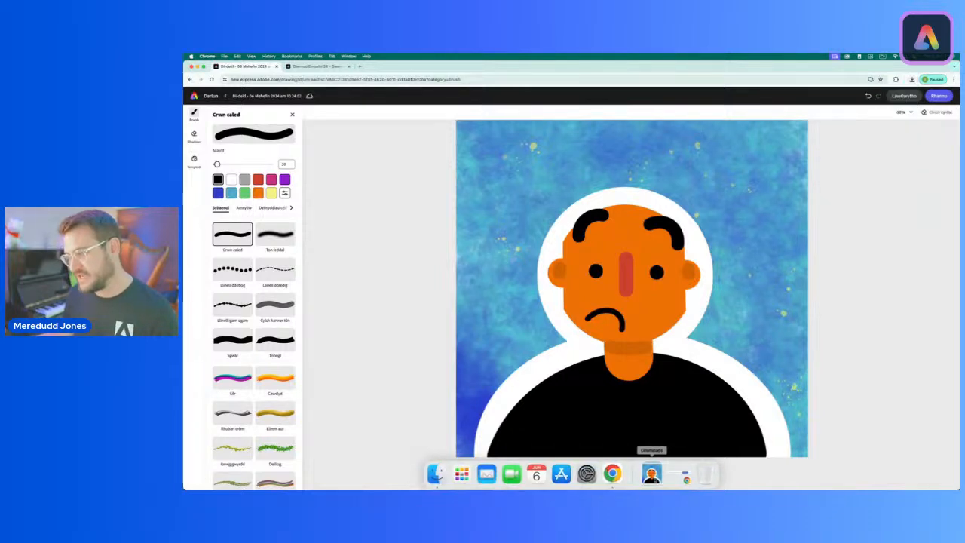
click(651, 473)
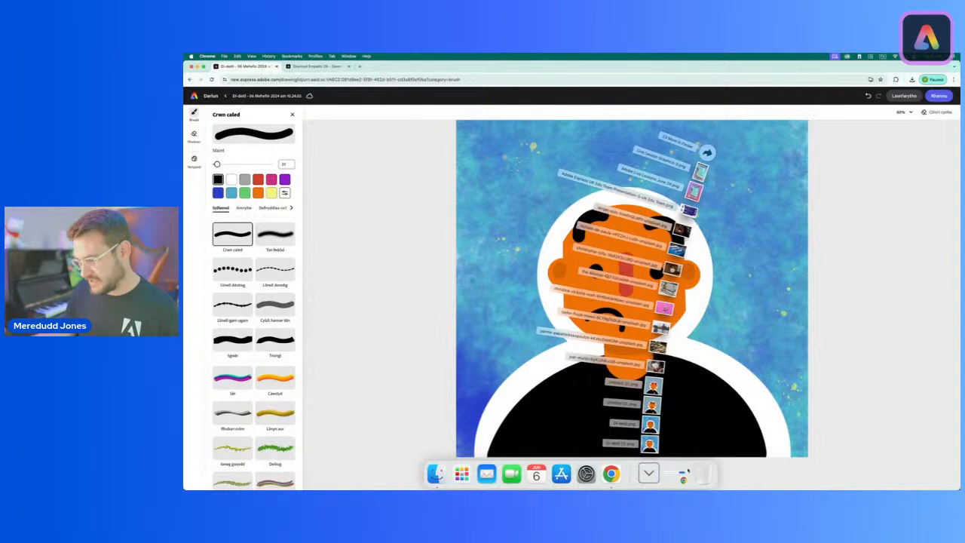
click(652, 473)
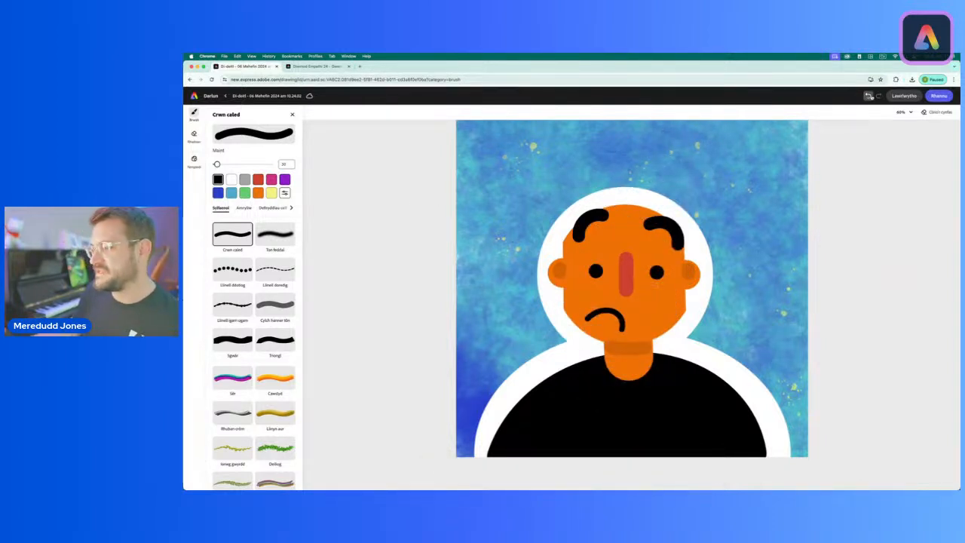
Step: Undo the lopsided frown and both arched eyebrows on the worried avatar
click(869, 95)
click(868, 96)
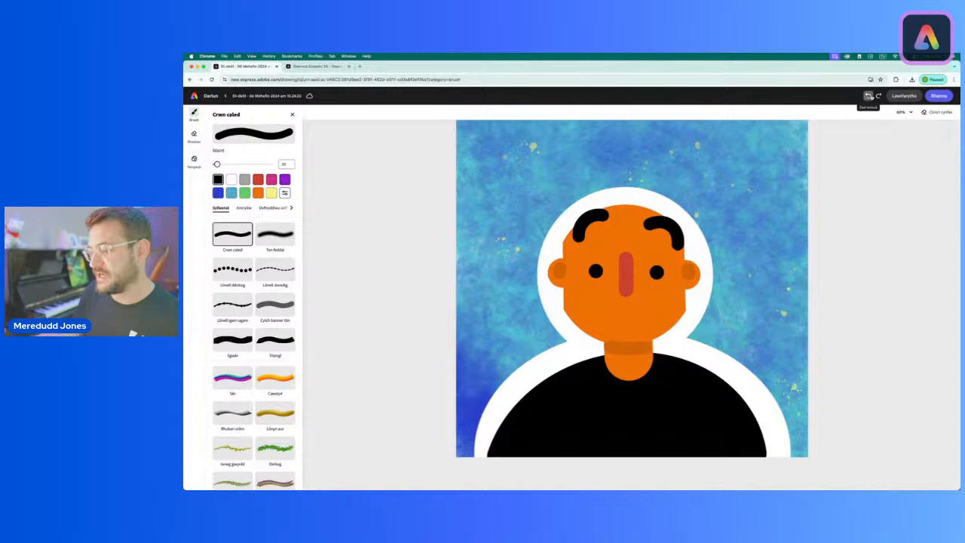
click(869, 95)
click(869, 96)
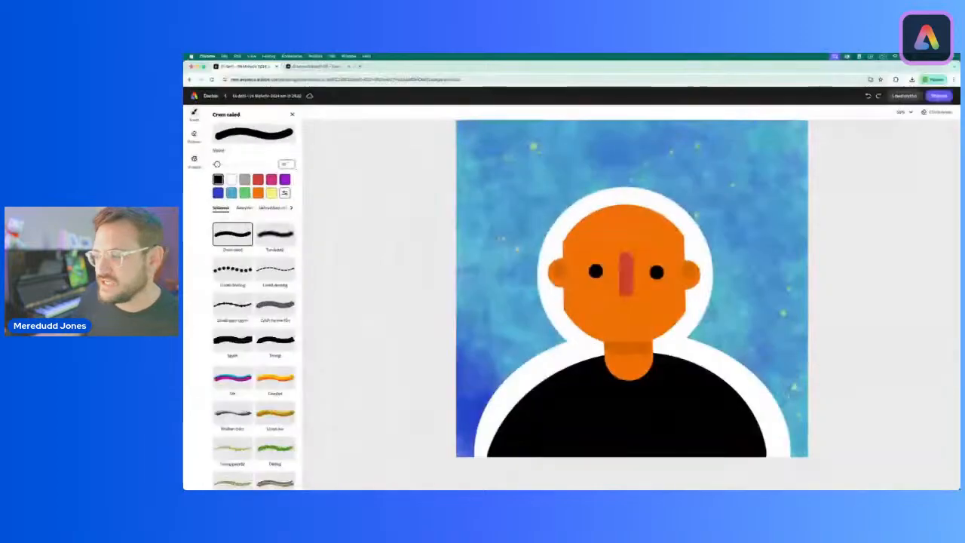
Step: Check the angry face in the emotion chart, and draw a wide black frown below the nose
click(312, 66)
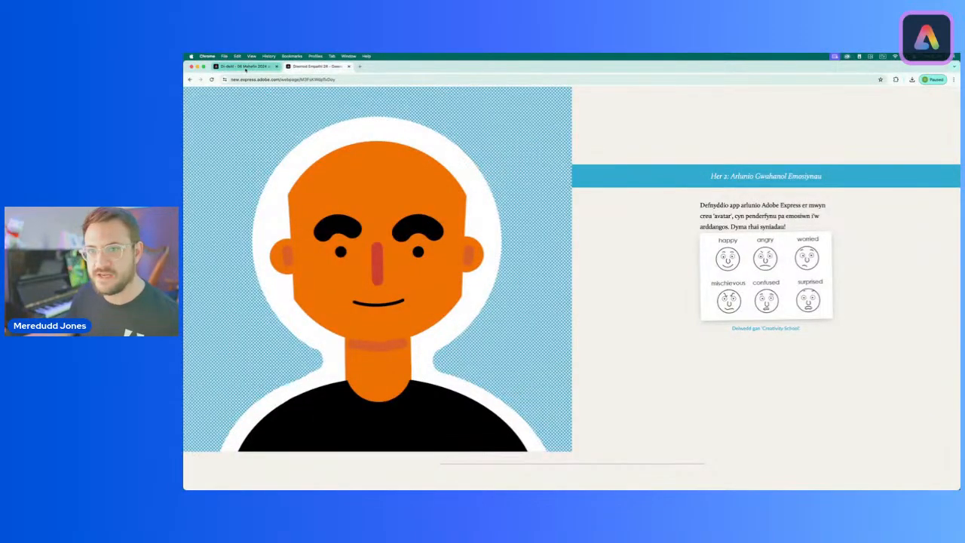
click(271, 67)
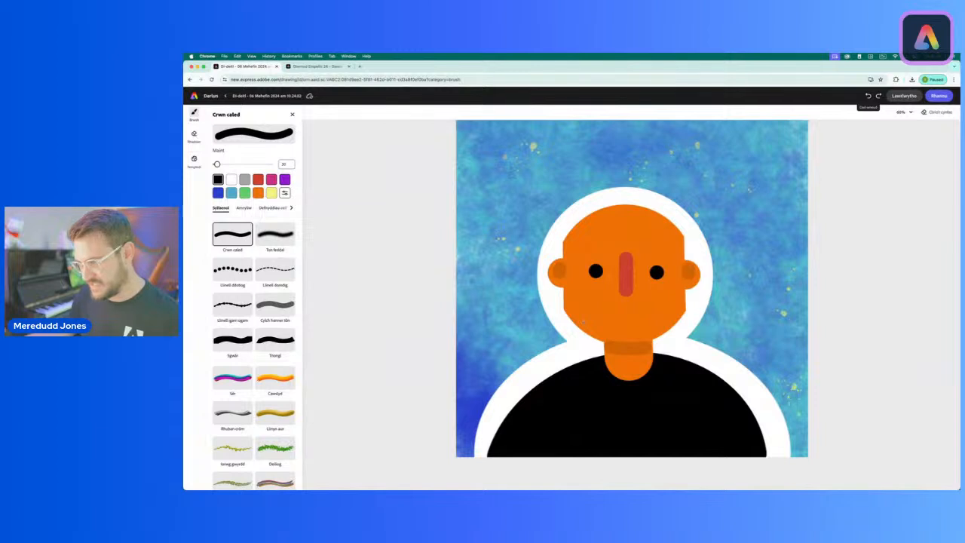
mouse_move(581, 325)
mouse_down()
mouse_move(615, 312)
mouse_move(665, 324)
mouse_up()
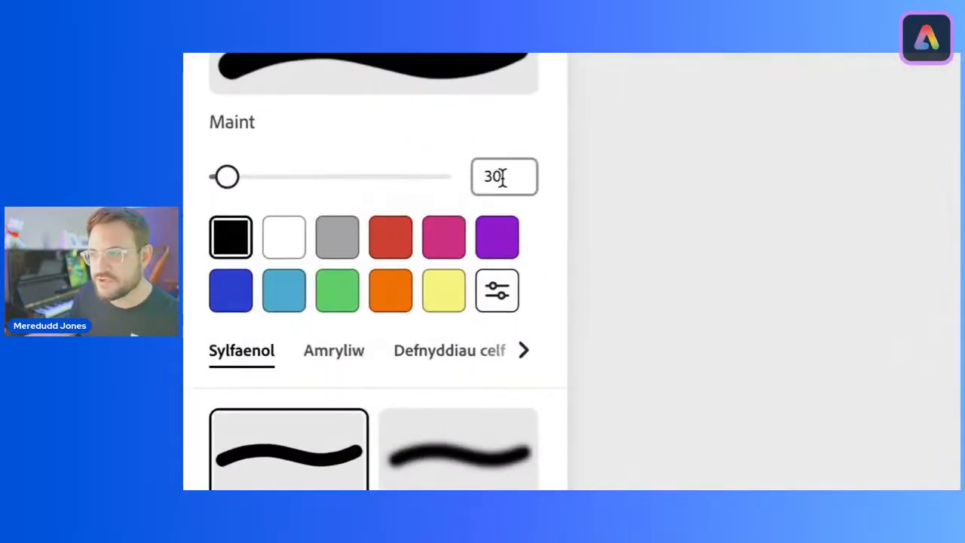
Step: Set the brush size to 70 and draw straight black eyebrows slanting down towards the nose, following the chart's angry face
double_click(285, 164)
text(70)
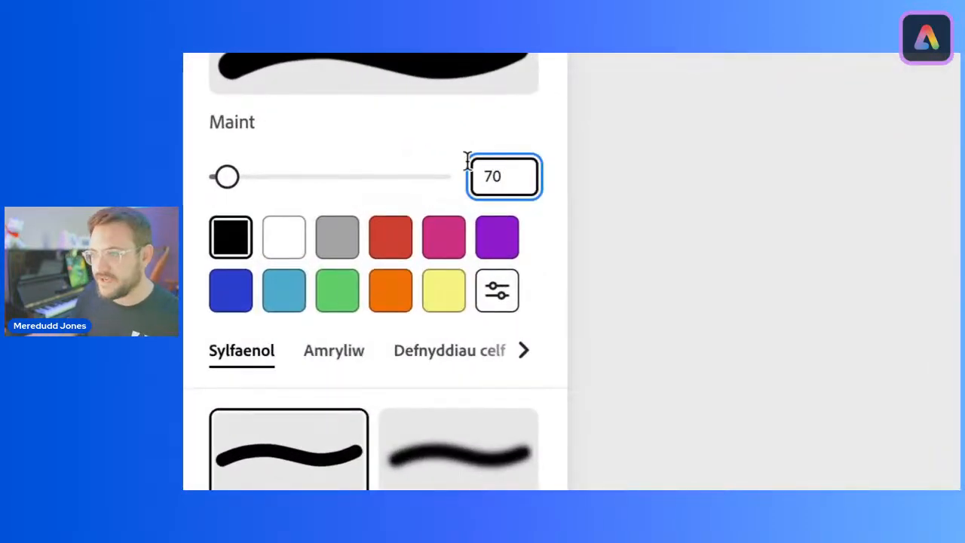
key(Return)
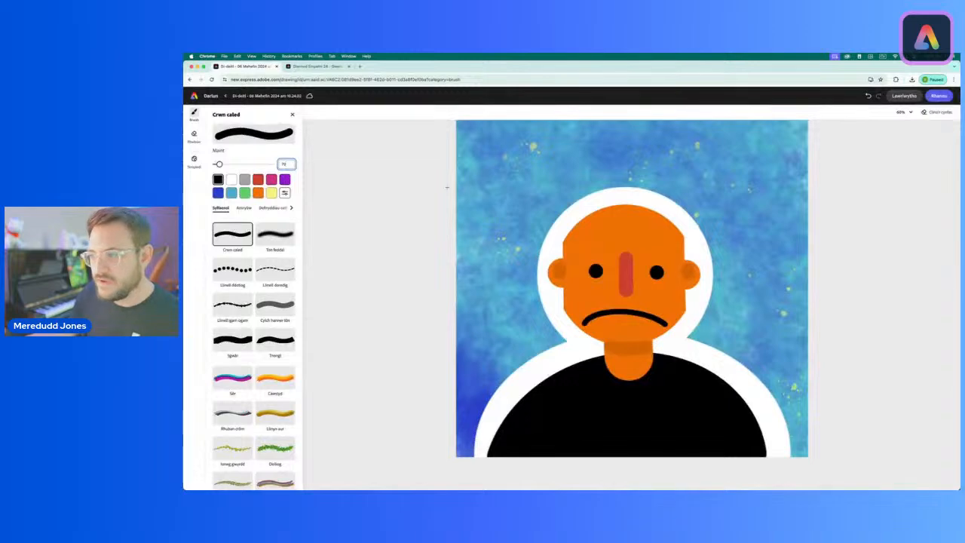
click(316, 66)
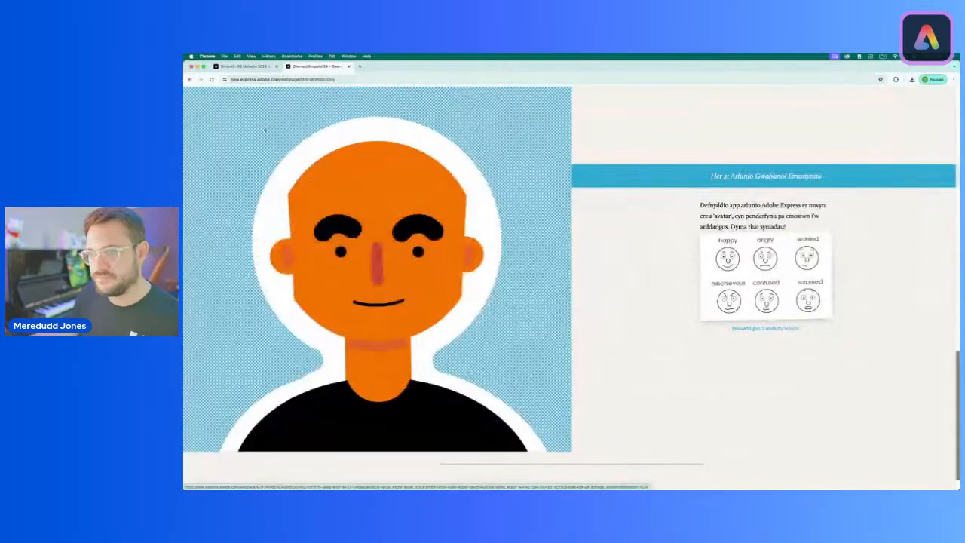
click(241, 66)
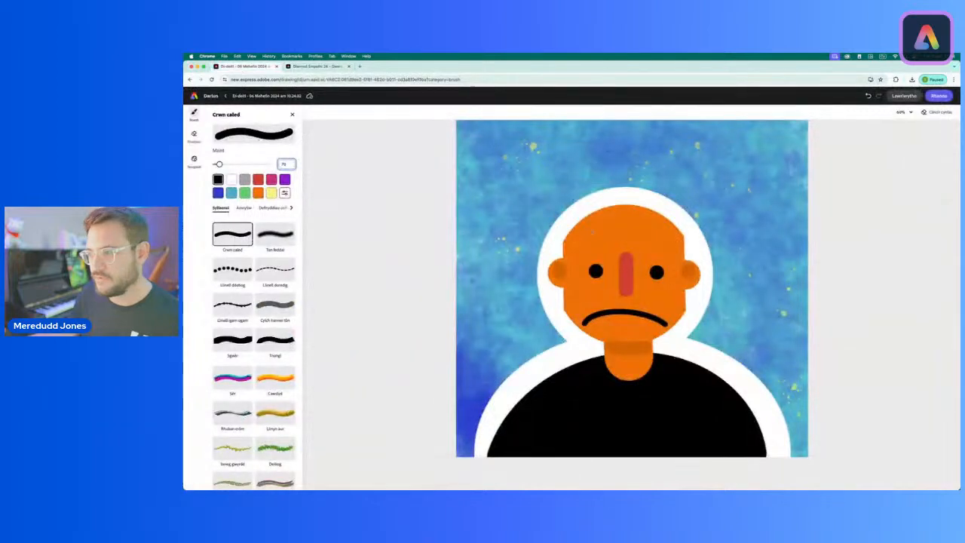
drag(574, 226, 610, 249)
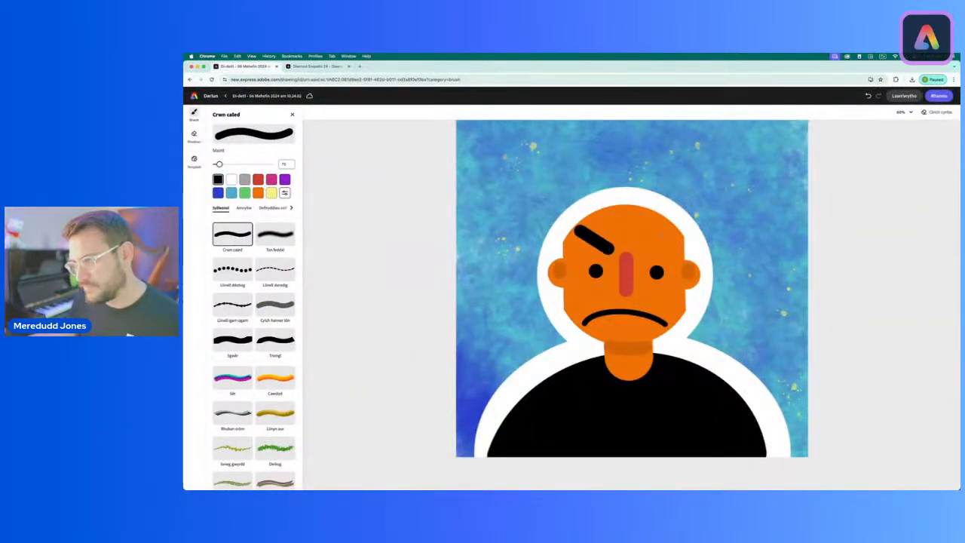
drag(680, 231, 647, 249)
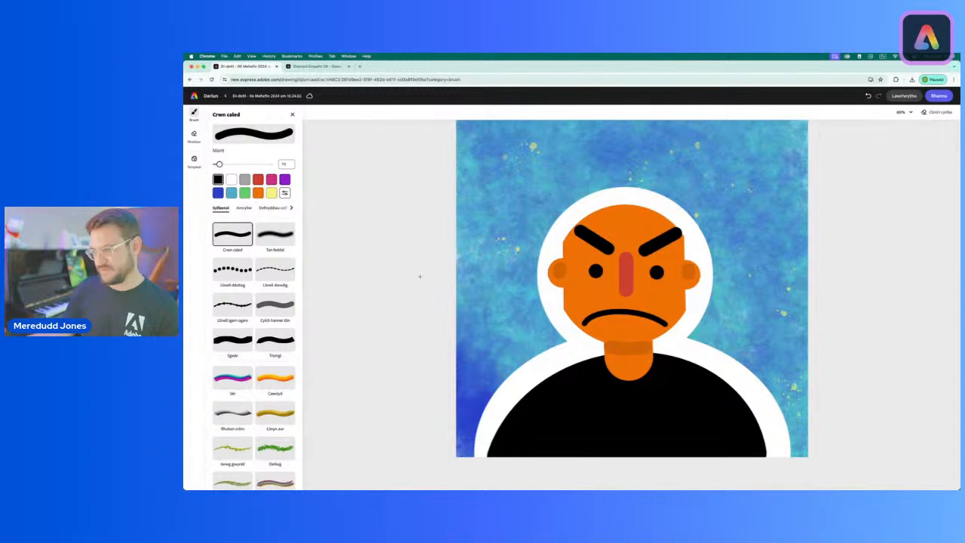
Step: Download the angry avatar as a PNG
click(904, 96)
click(905, 151)
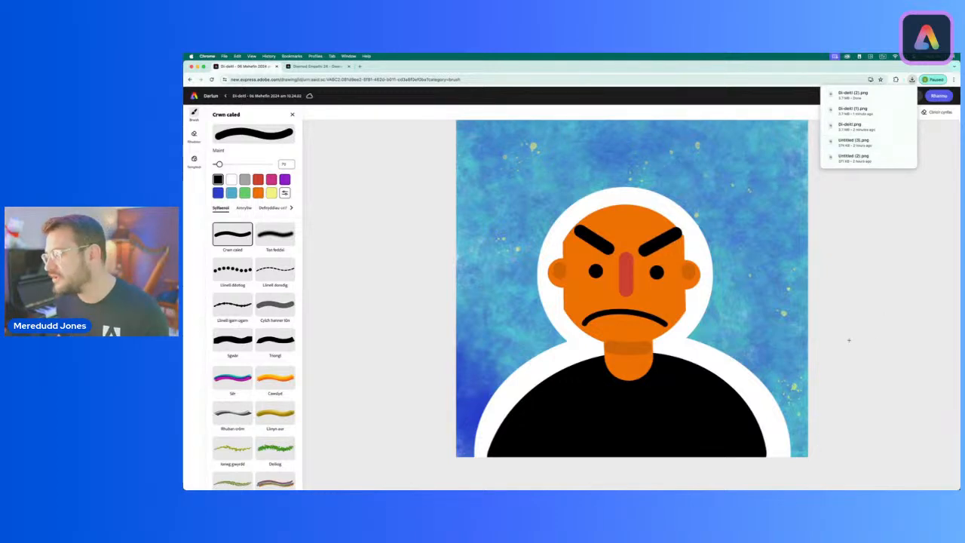
Step: Look through the recently downloaded avatar PNG files in the Downloads stack
click(936, 342)
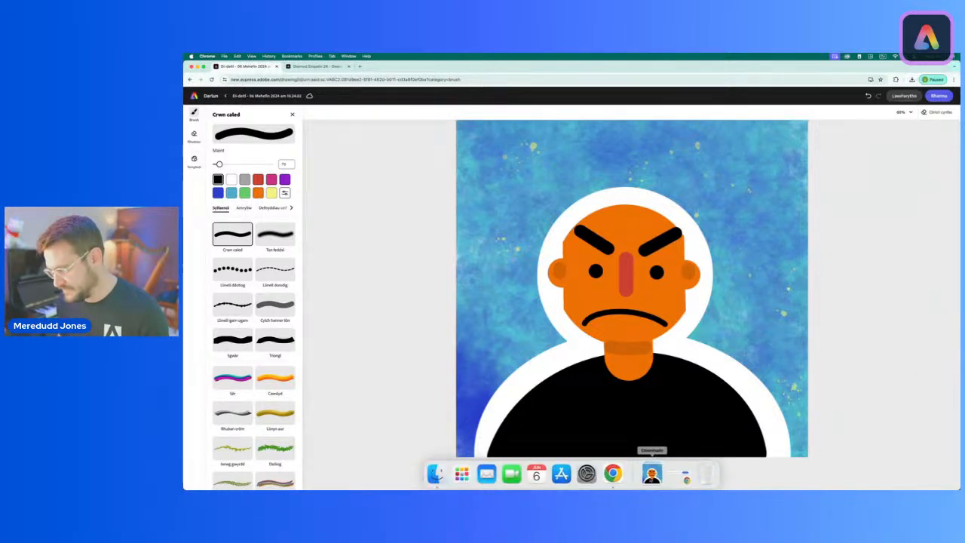
click(650, 472)
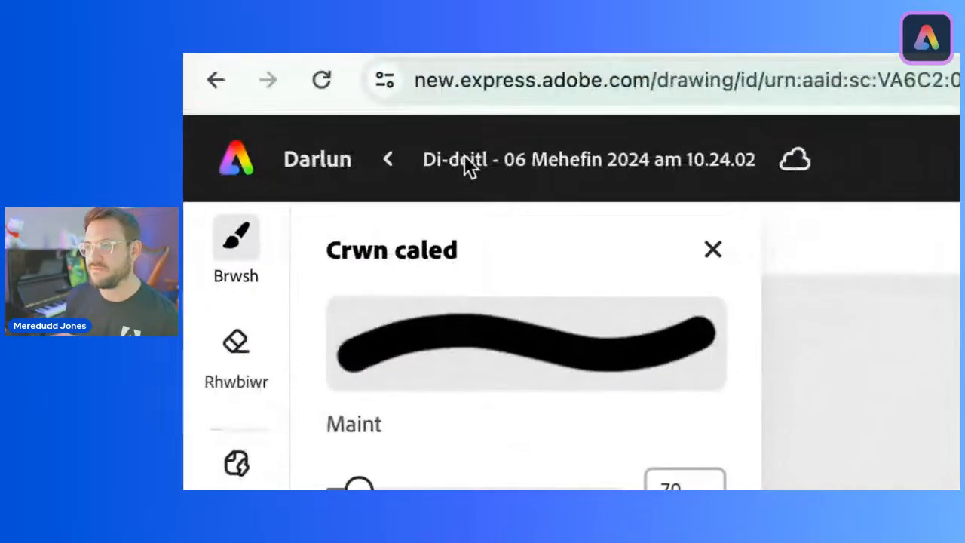
Step: Rename the drawing as "Avatar Emosiynau"
click(542, 160)
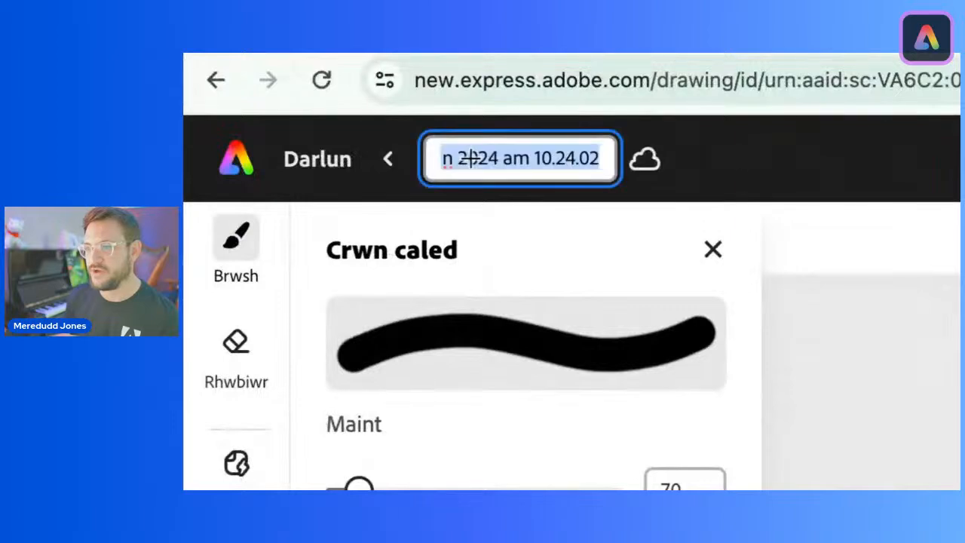
text(Av)
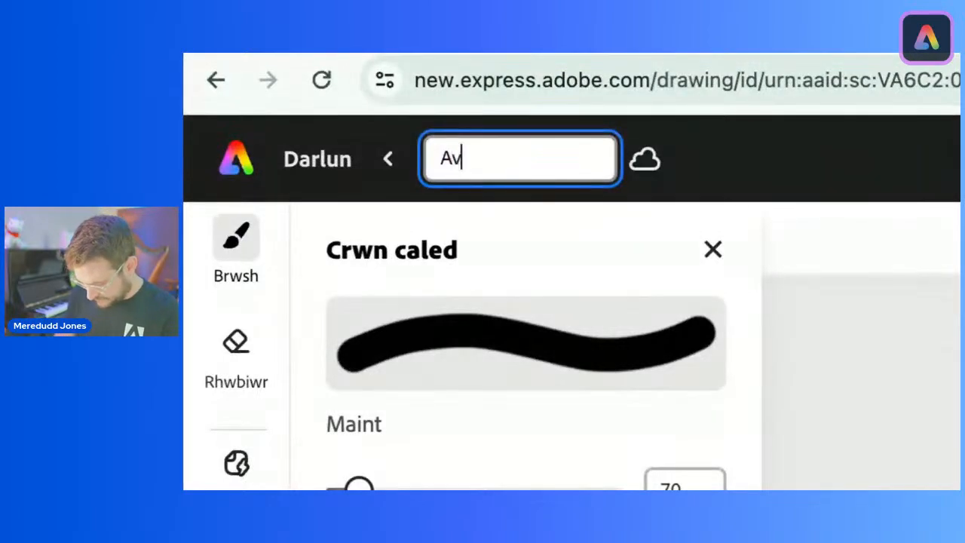
text(atar Emosiynau)
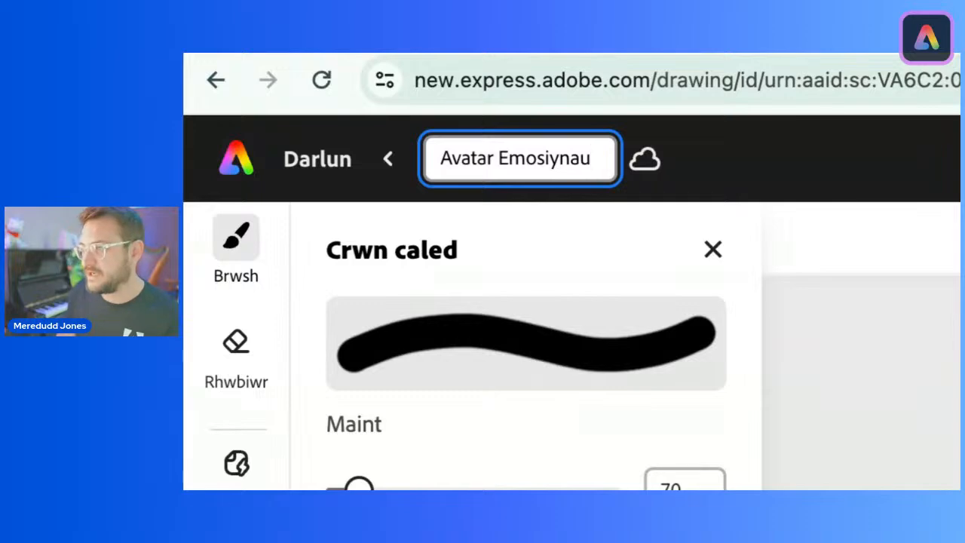
key(Return)
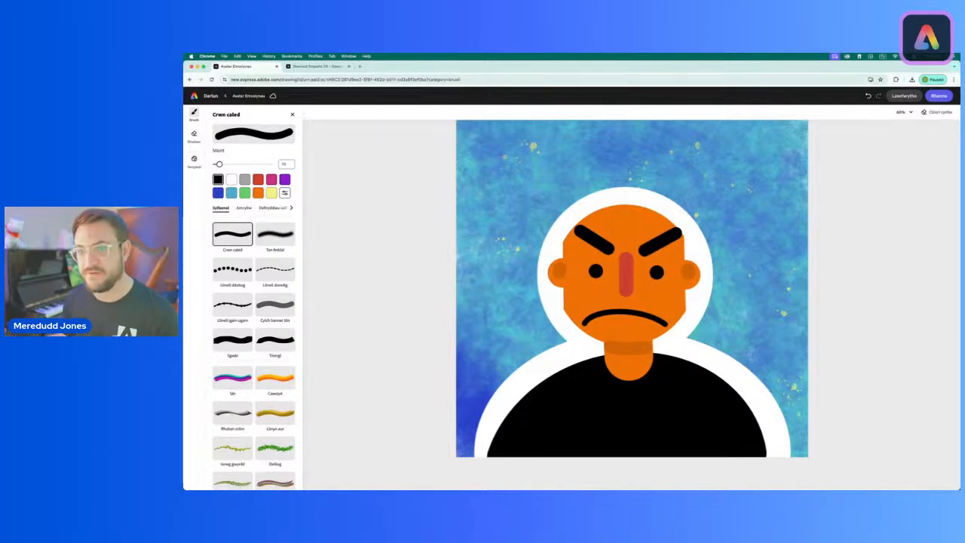
click(230, 180)
click(246, 339)
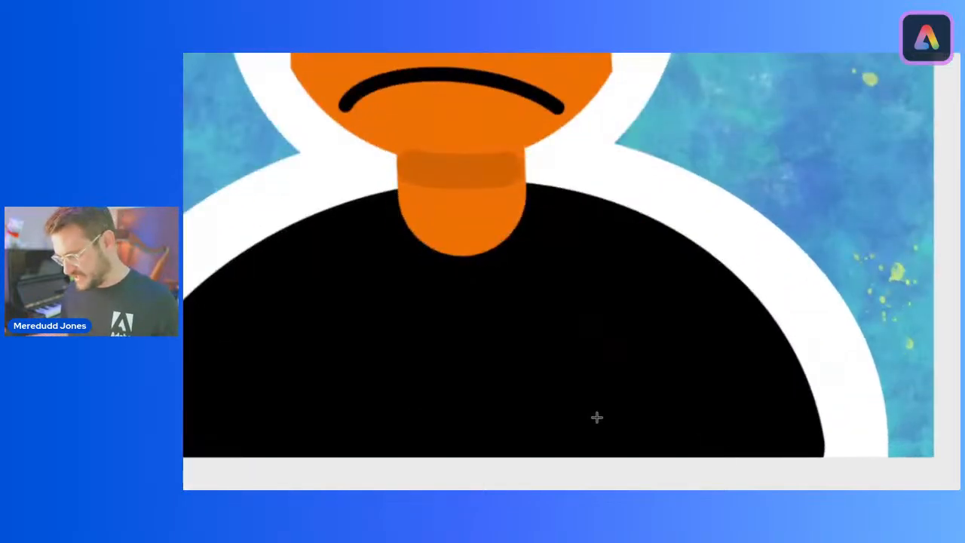
drag(681, 444, 673, 439)
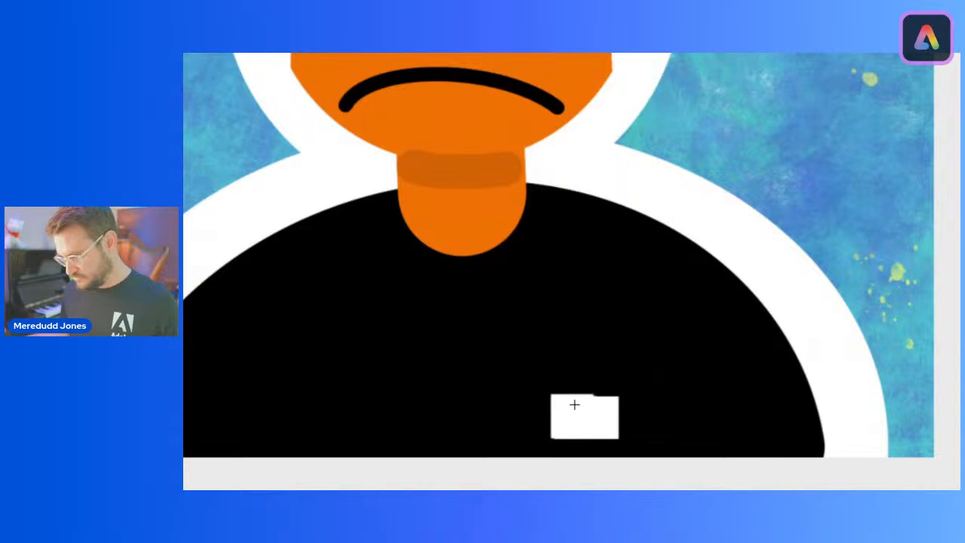
drag(575, 405, 619, 319)
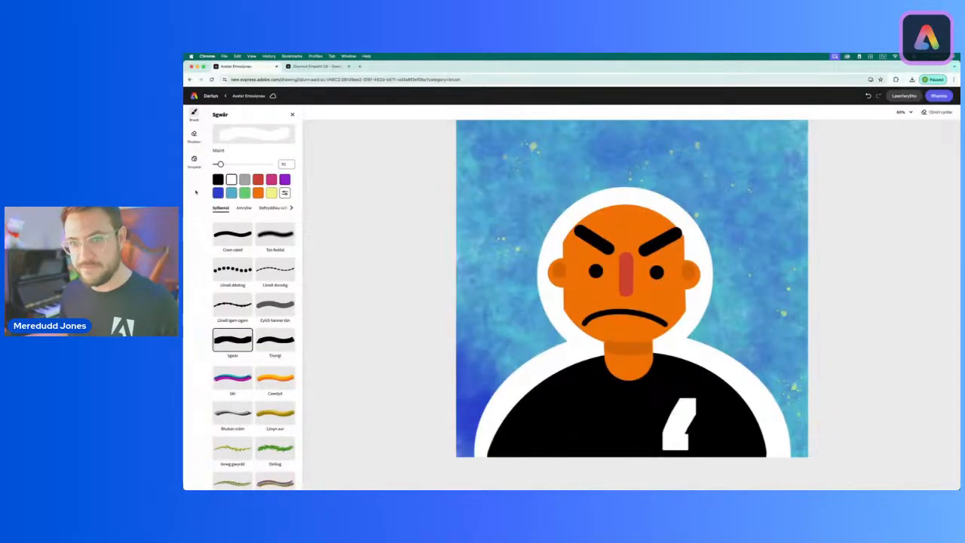
key(super+z)
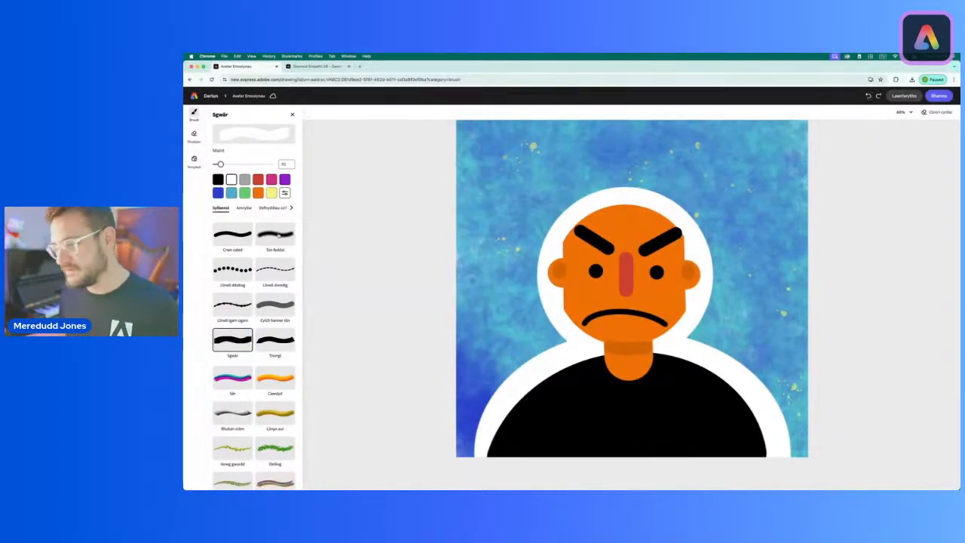